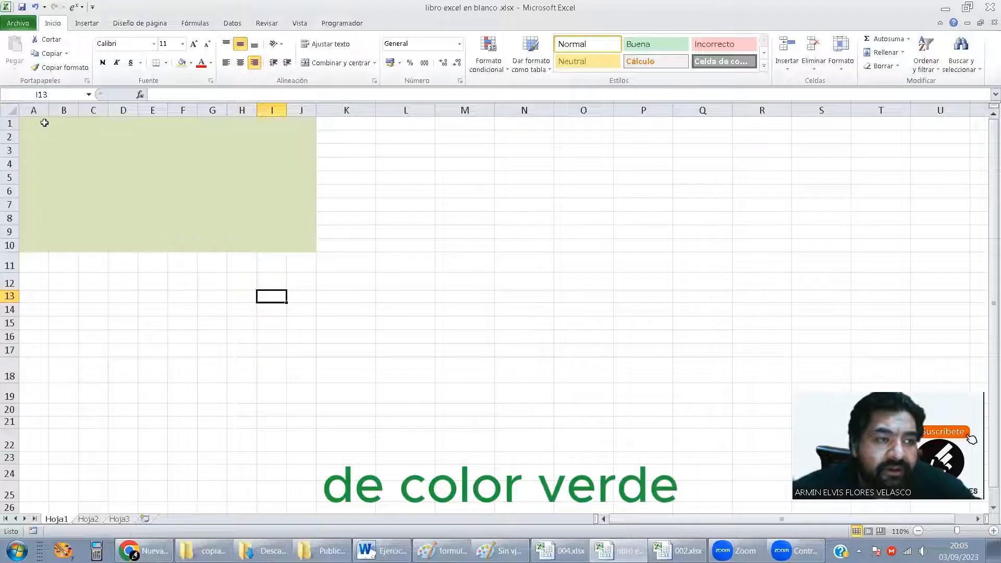
Apply all borders to the green range A1:J10.
drag(42, 120, 303, 244)
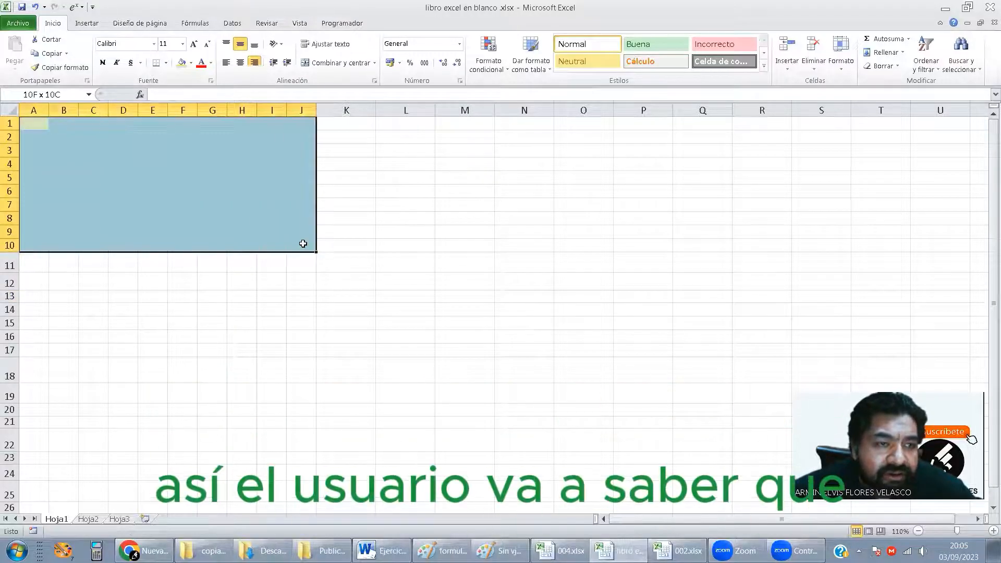
click(166, 63)
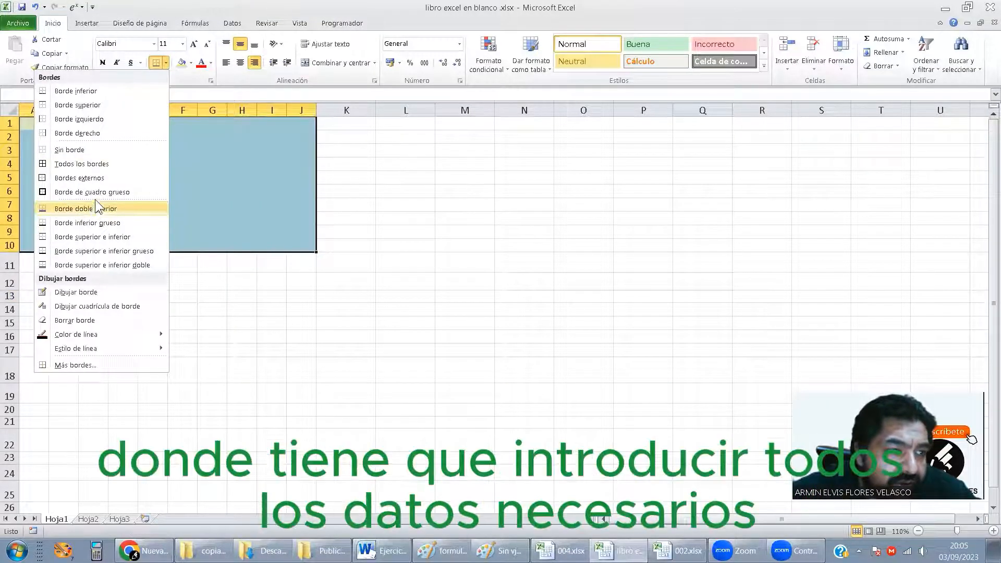
click(98, 164)
click(301, 282)
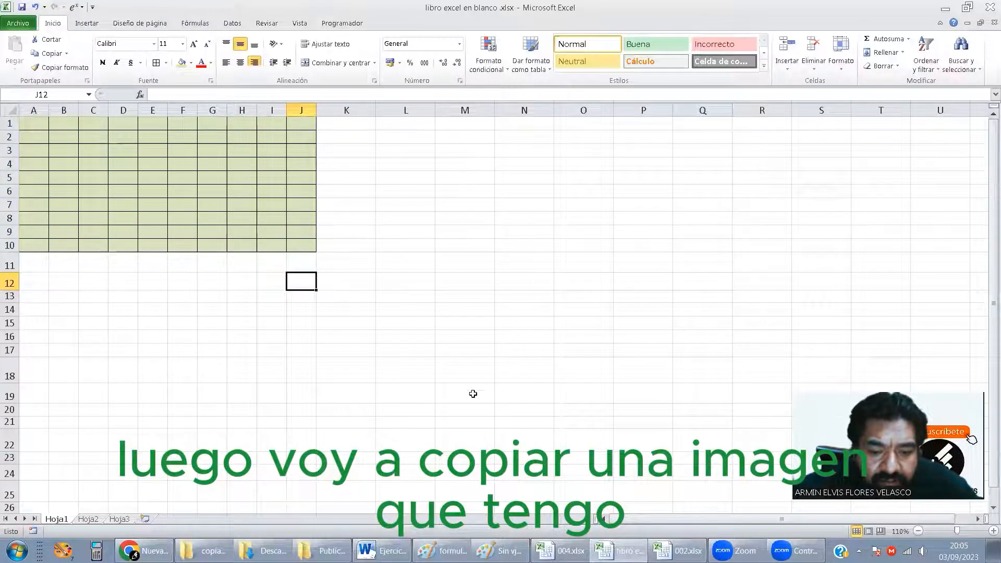
Copy the frequency distribution formulas image from Paint and paste it into the blank Excel workbook.
click(442, 551)
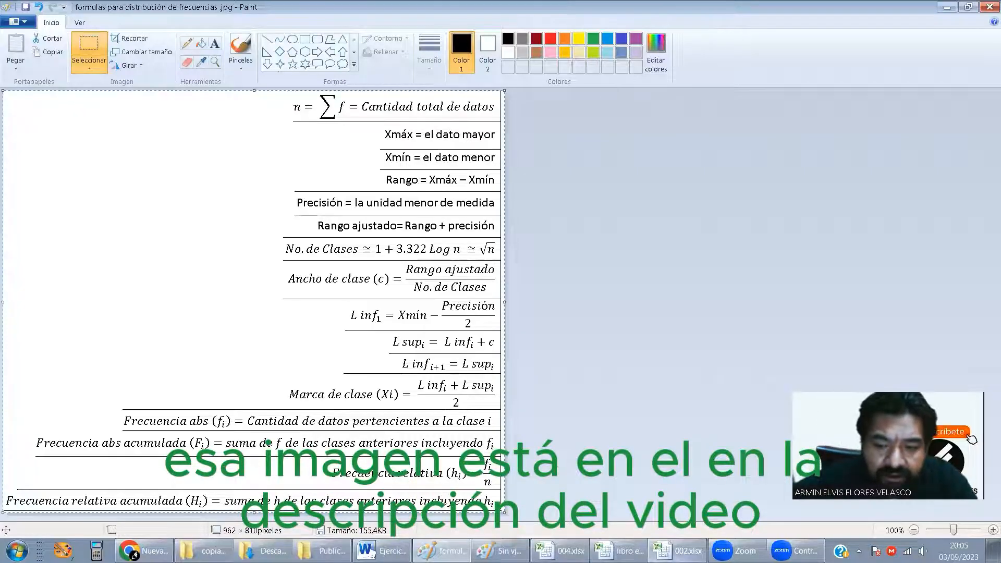
click(619, 550)
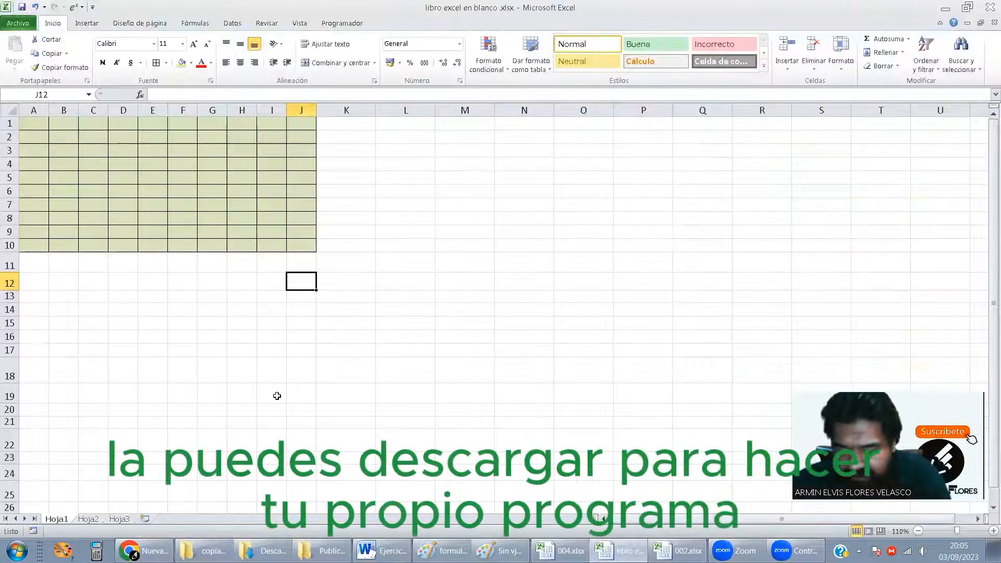
key(ctrl+v)
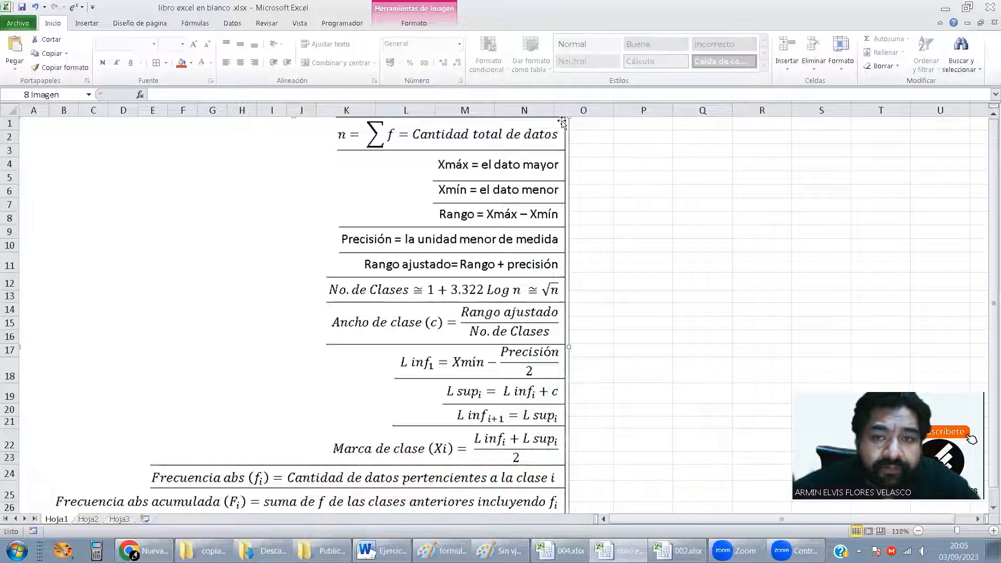
Shrink the formulas image and place it directly below the green range, with its right edge inside column K.
drag(459, 260, 364, 277)
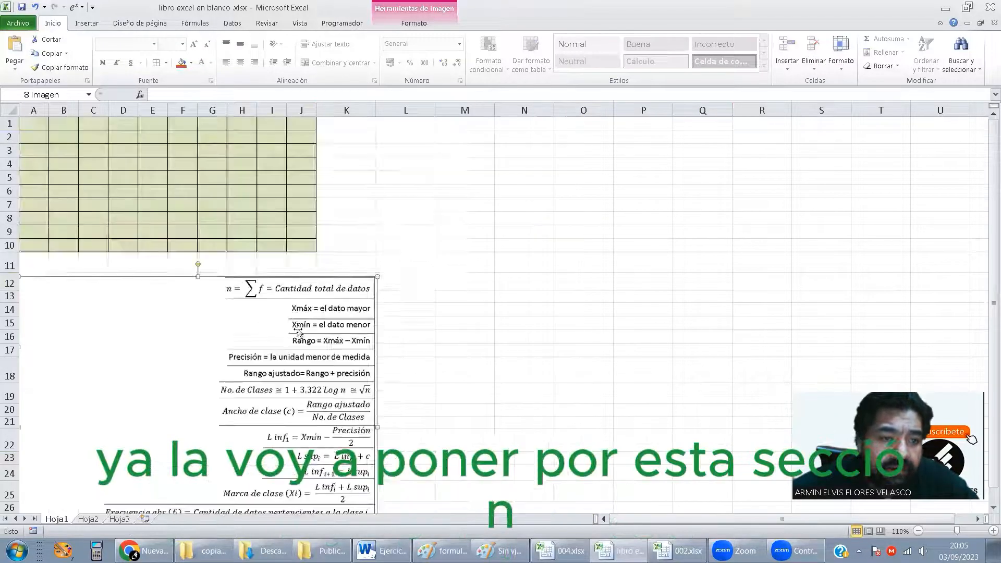
drag(299, 331, 238, 315)
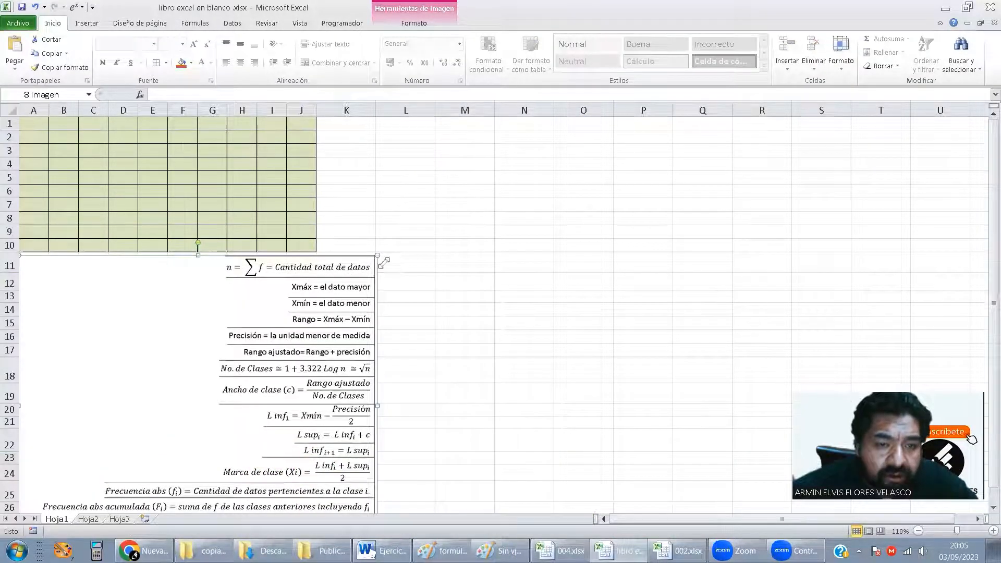
drag(342, 279, 338, 277)
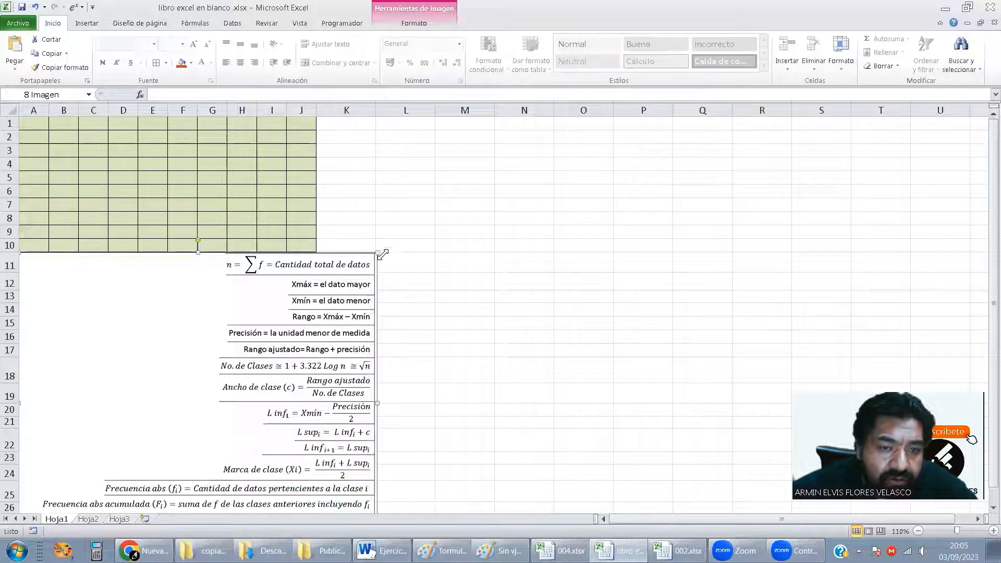
drag(376, 250, 370, 256)
mouse_move(339, 277)
mouse_down()
mouse_move(341, 265)
mouse_move(359, 258)
mouse_move(351, 268)
mouse_up()
click(411, 285)
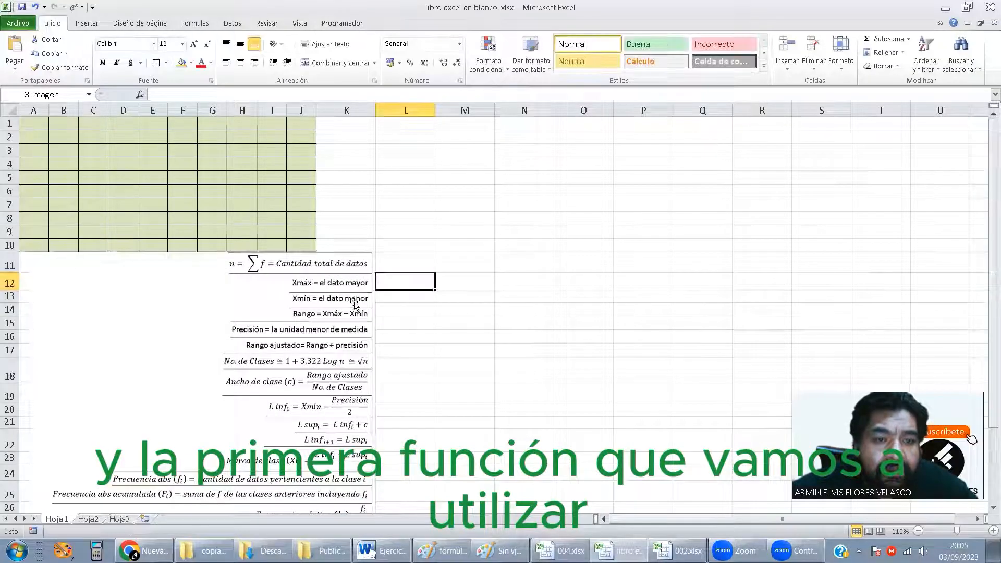
click(394, 268)
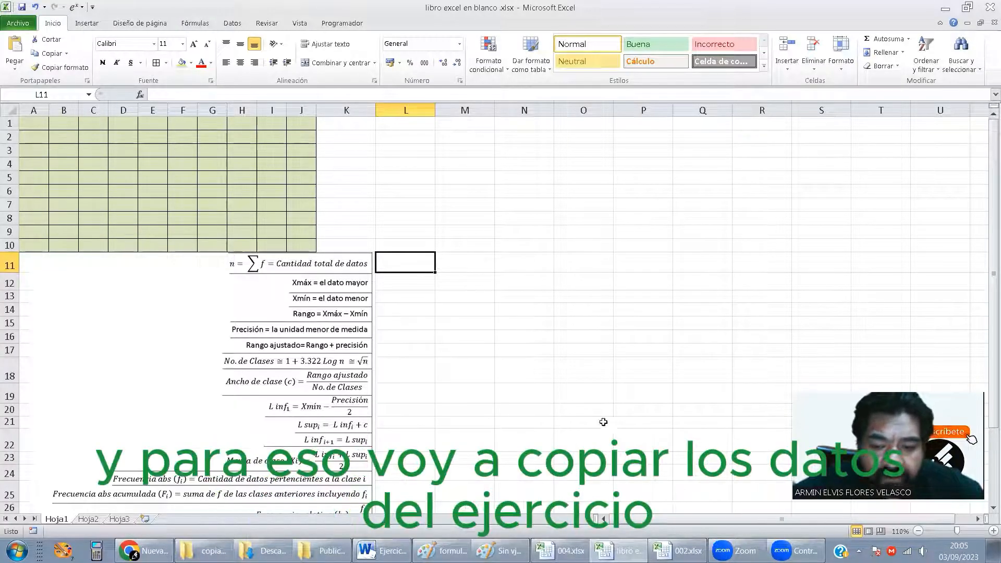
Copy the exercise's grades table from the Word document into the Excel sheet at A1 and fill the pasted cells green.
click(402, 554)
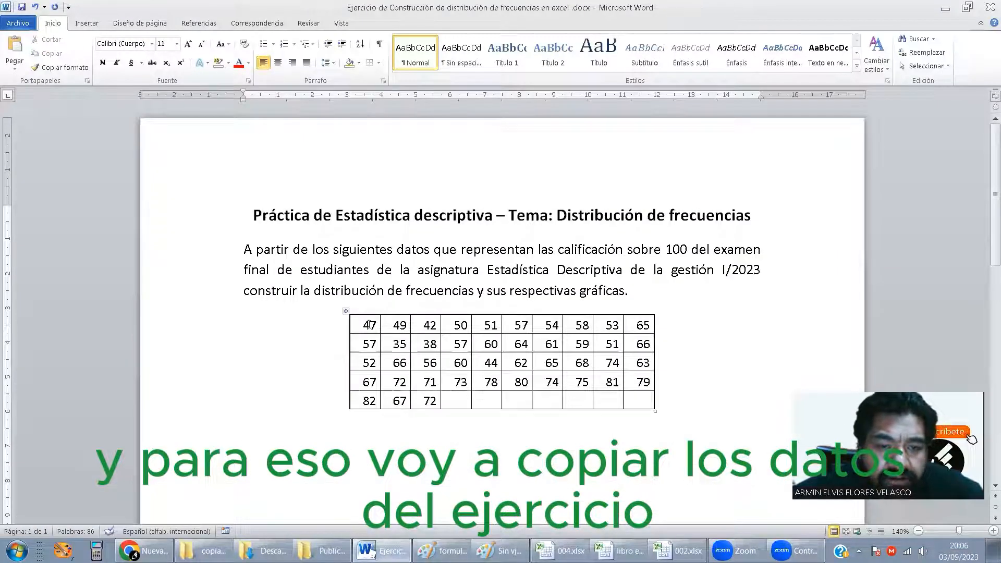
drag(369, 324, 636, 399)
key(ctrl+c)
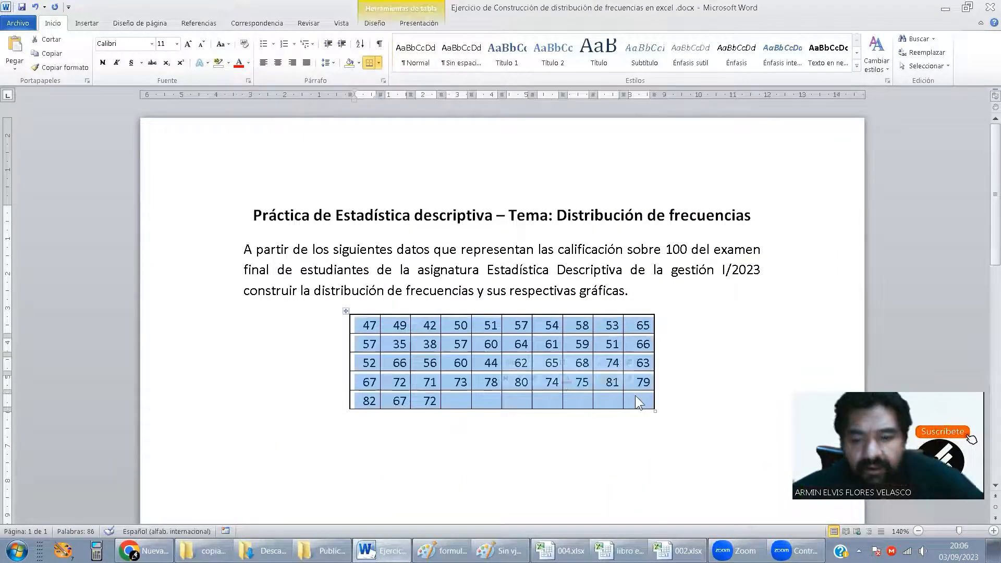
click(618, 550)
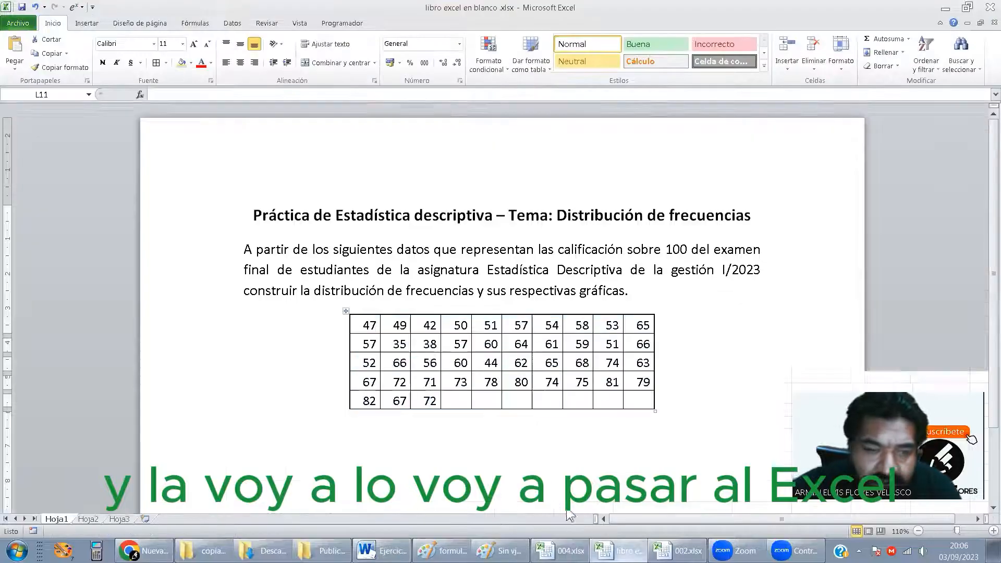
click(43, 128)
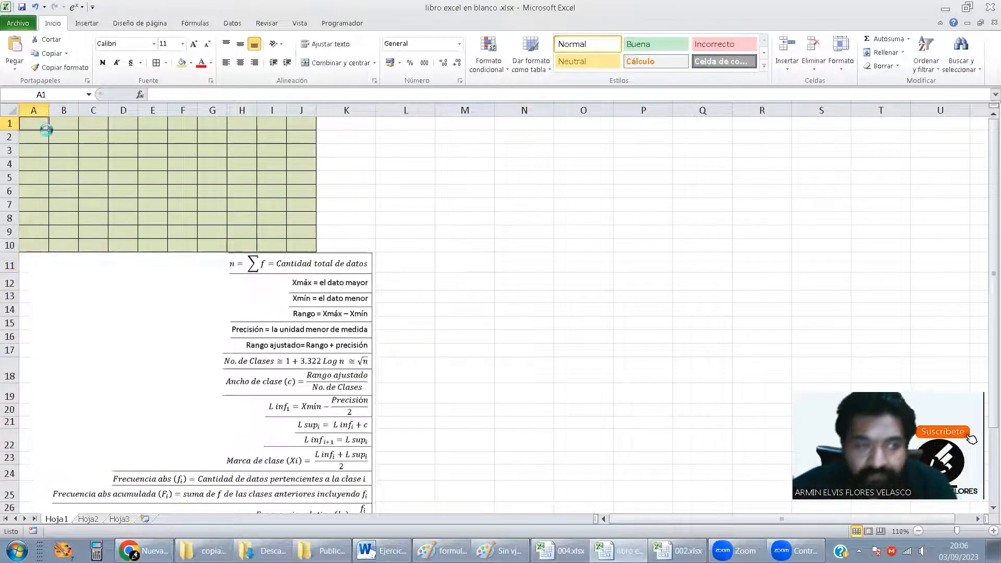
key(ctrl+v)
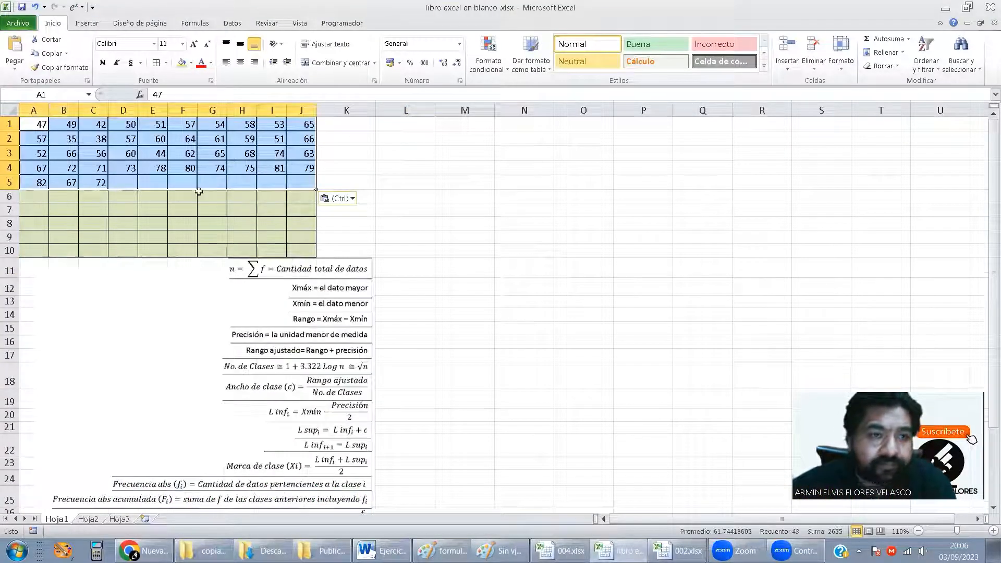
click(185, 66)
click(214, 209)
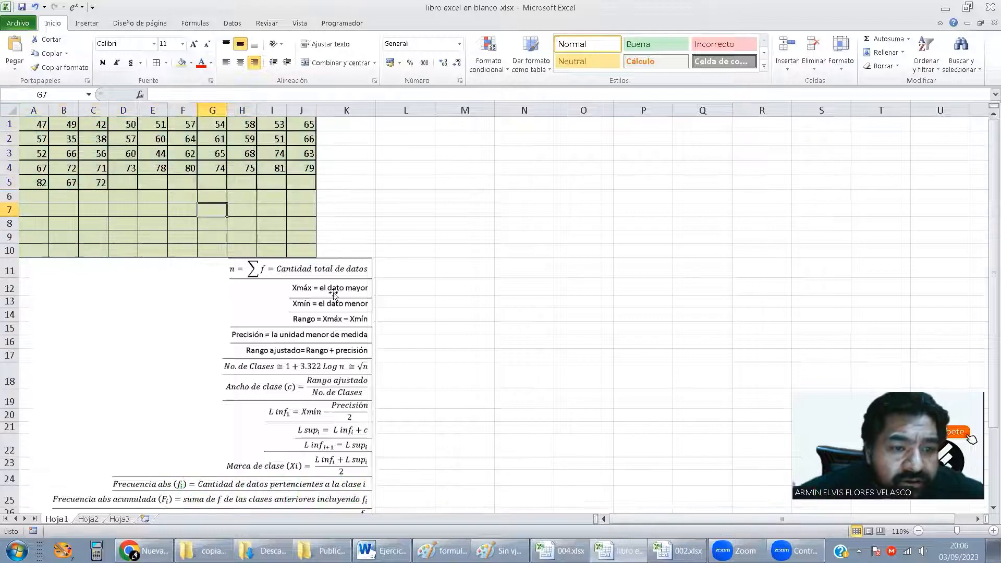
Enter =CONTAR(A1:J10) in L11, beside the total data count formula.
click(389, 268)
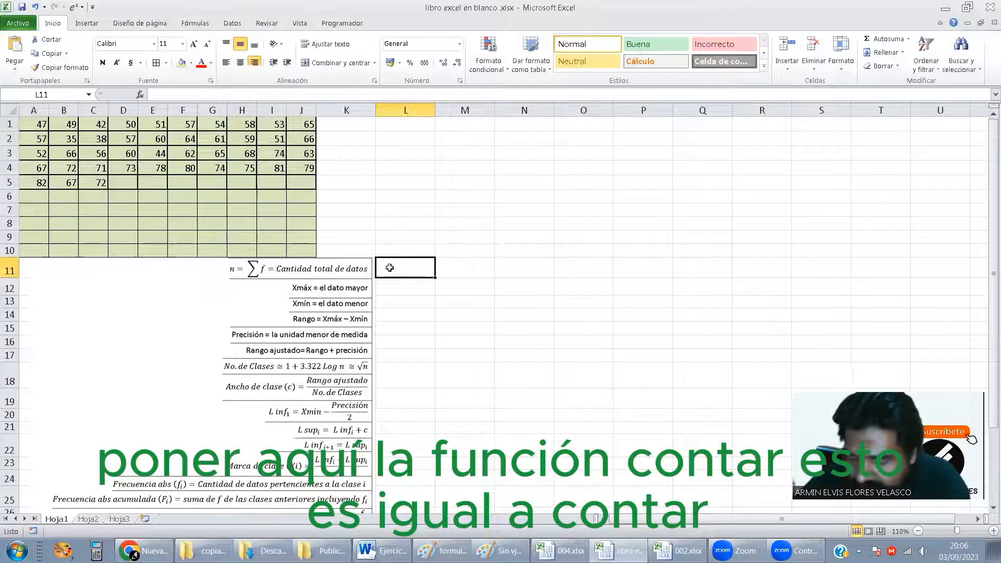
text())
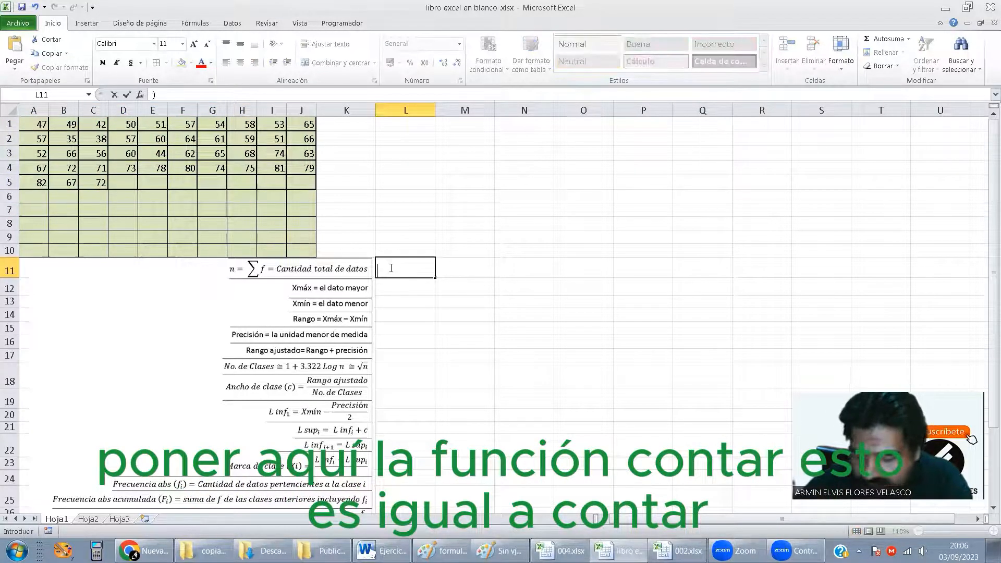
key(BackSpace)
text(=contar)
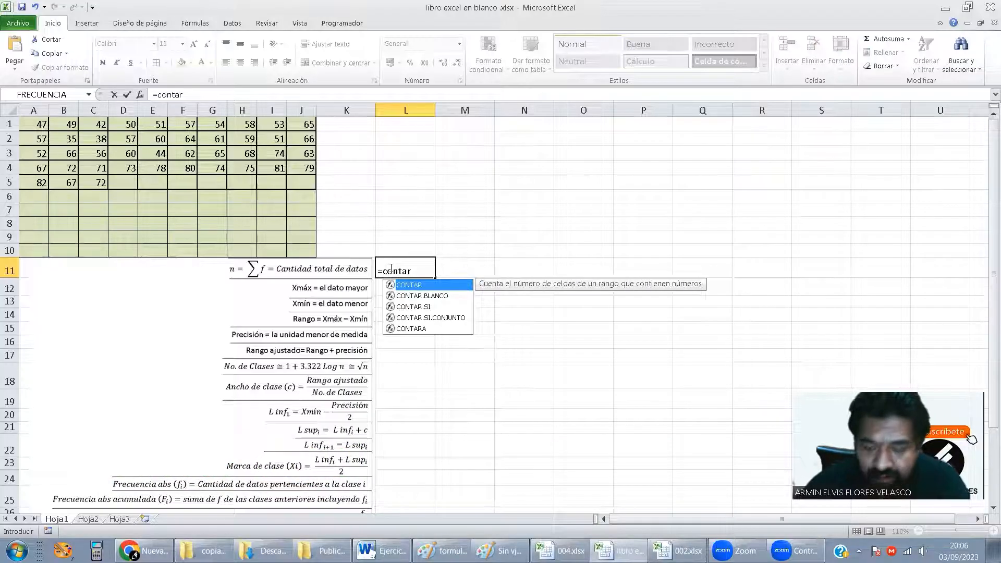
text(()
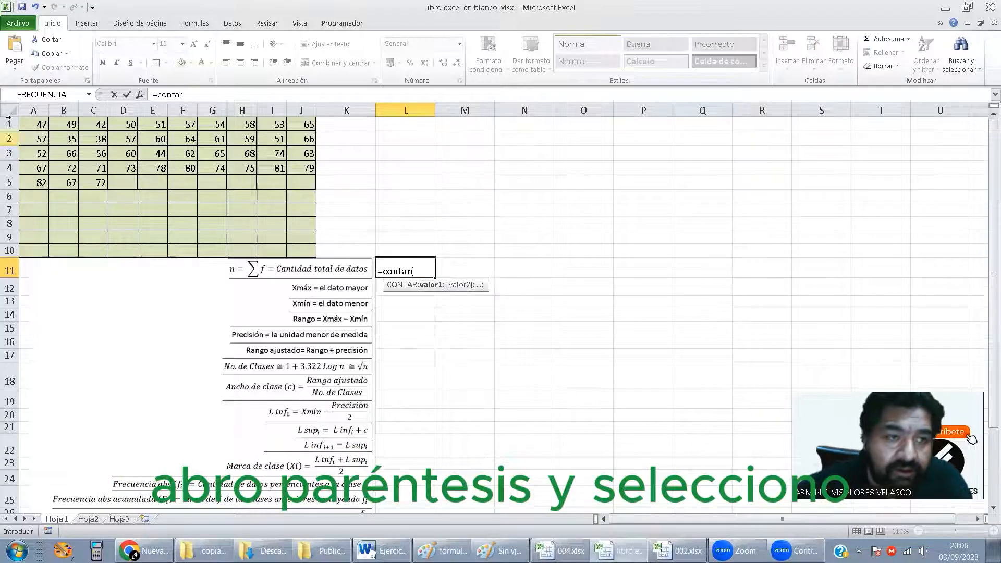
drag(37, 125, 293, 249)
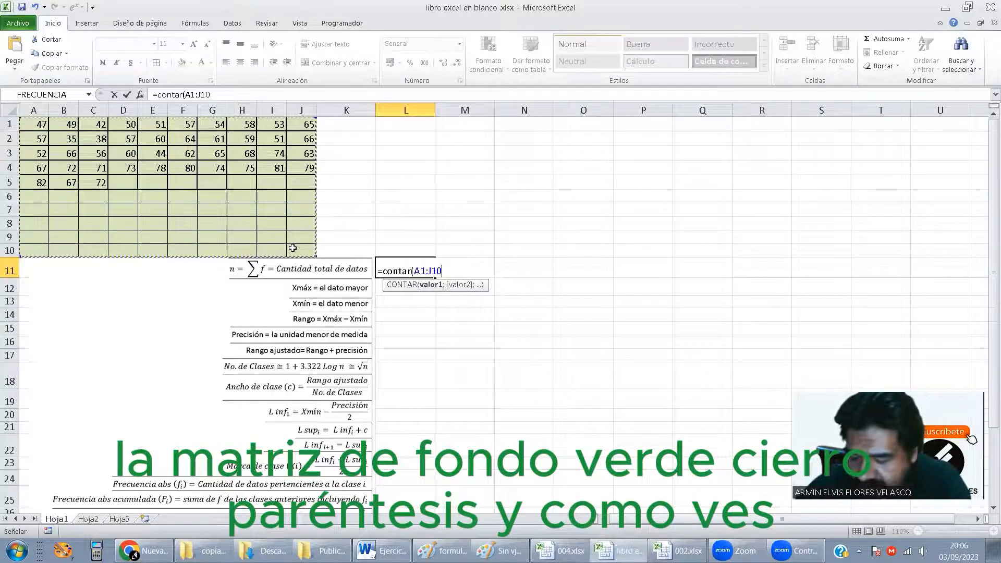
text())
key(Return)
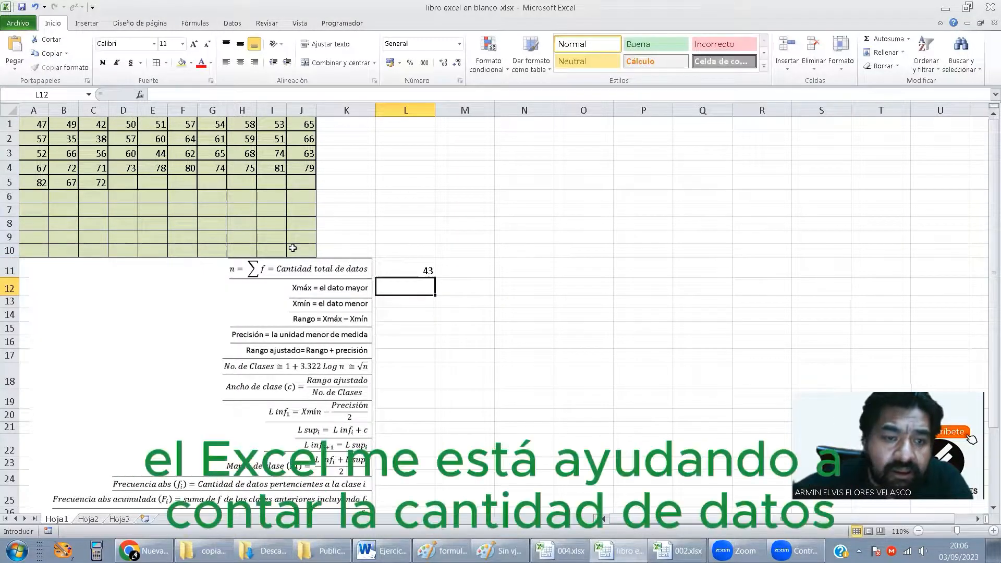
click(400, 262)
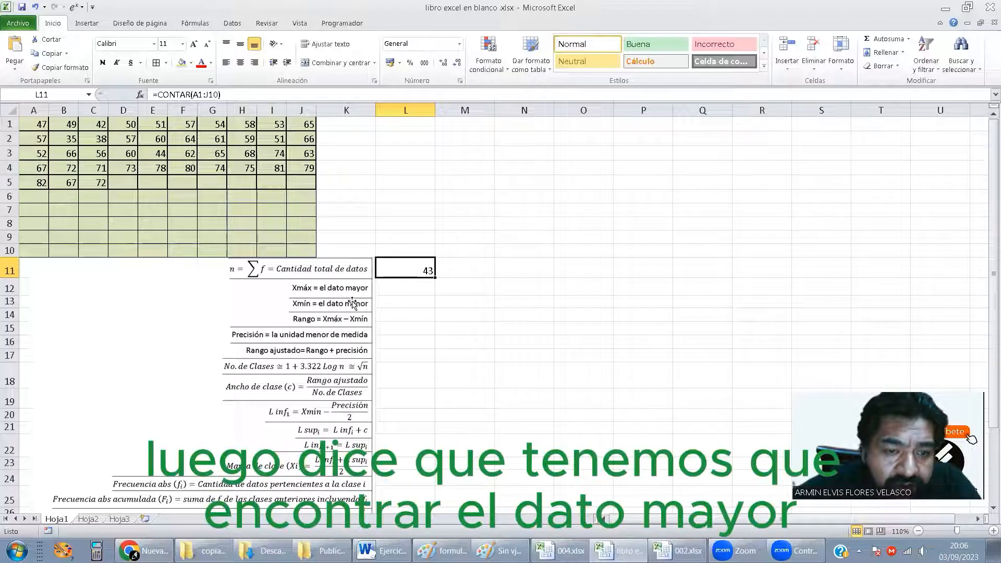
Shrink the formulas image slightly so the Xmáx line aligns with row 12.
click(366, 294)
drag(371, 258, 343, 279)
click(399, 275)
Enter =MAX(A1:J10) in L12, beside the Xmáx line, to find the largest value.
click(400, 284)
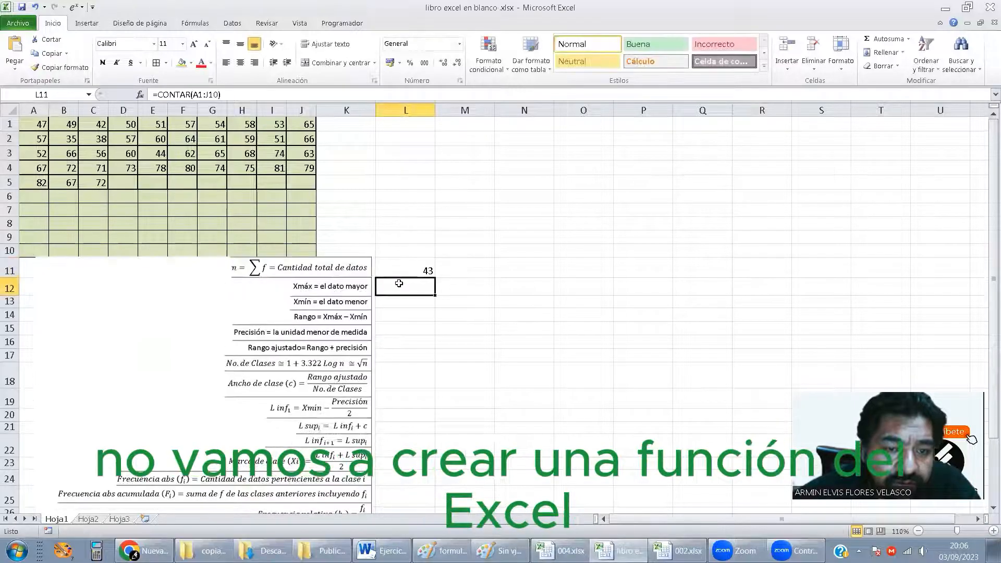
text(=)
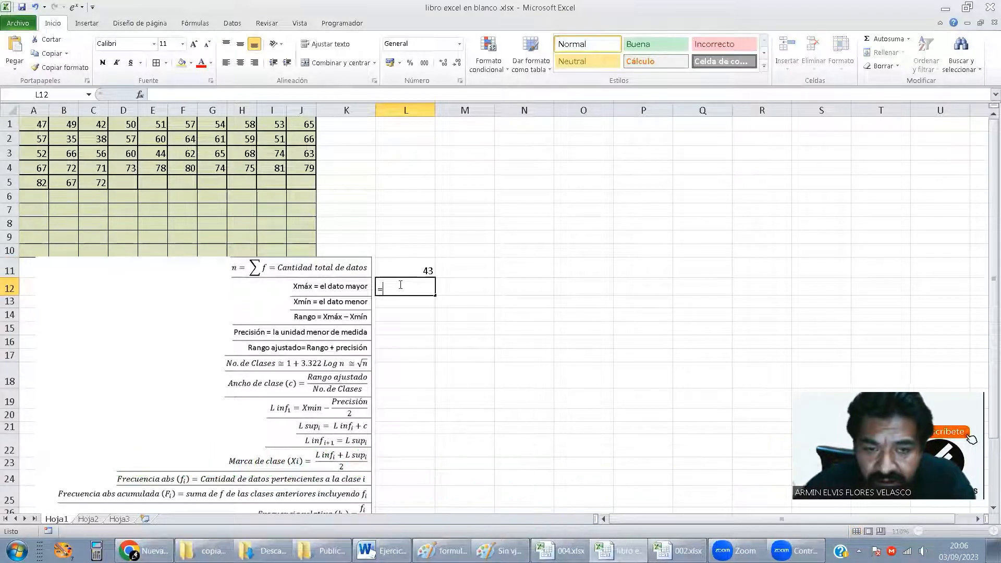
text(max)
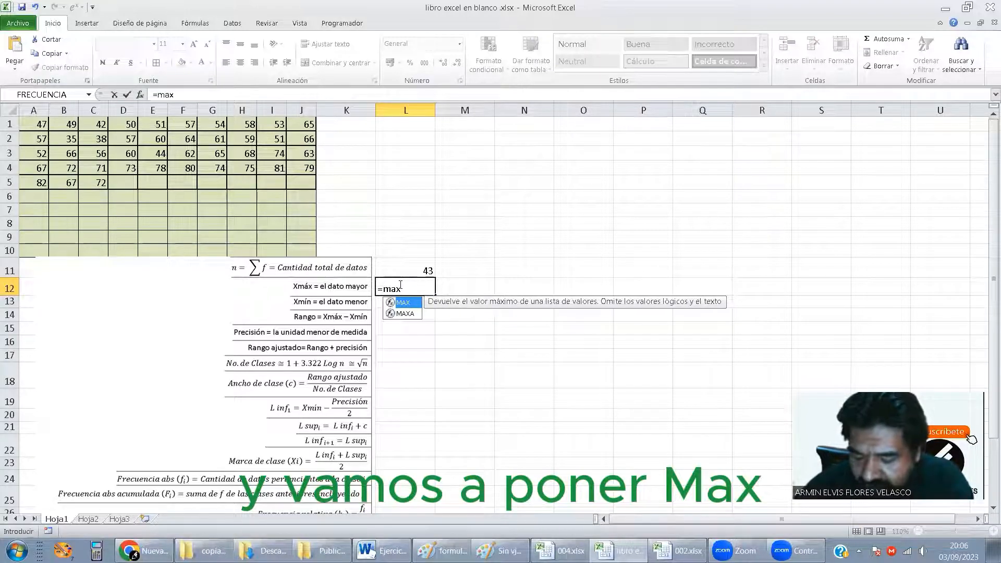
text(()
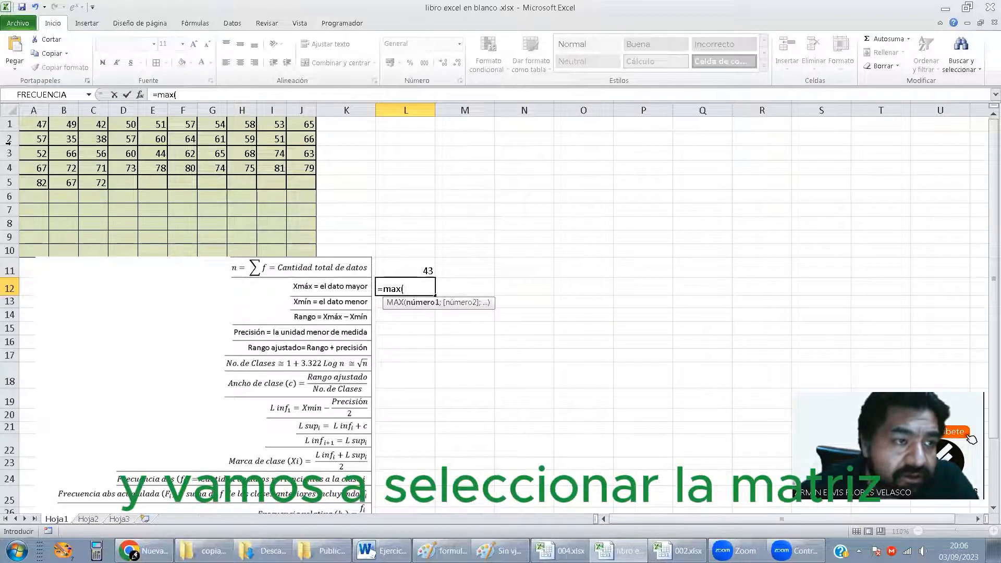
drag(33, 124, 302, 256)
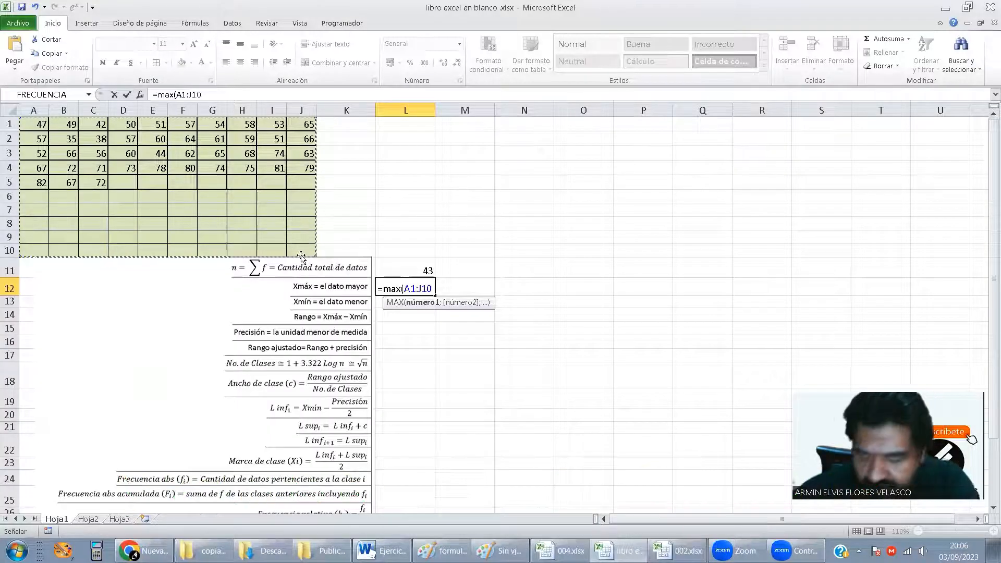
text())
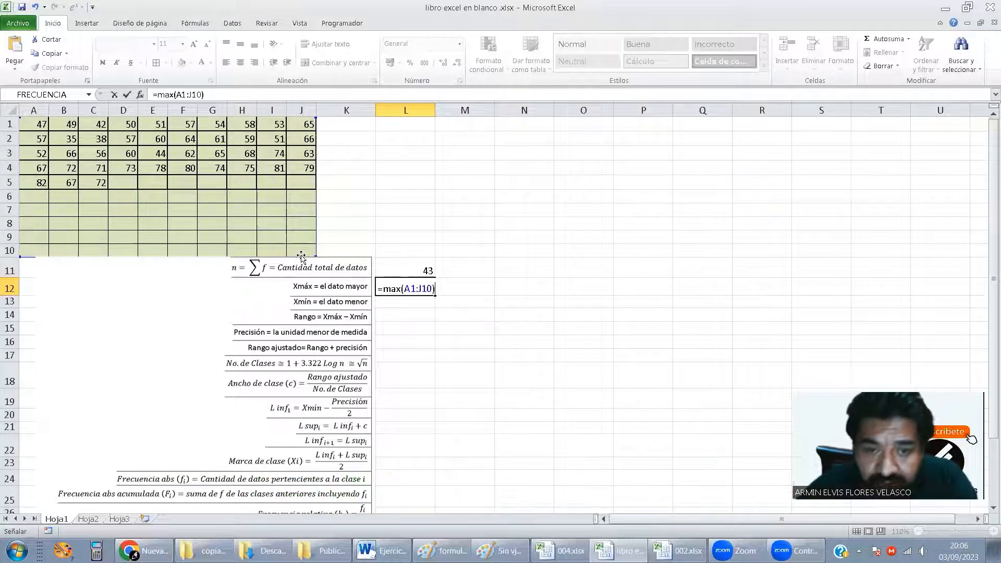
key(Return)
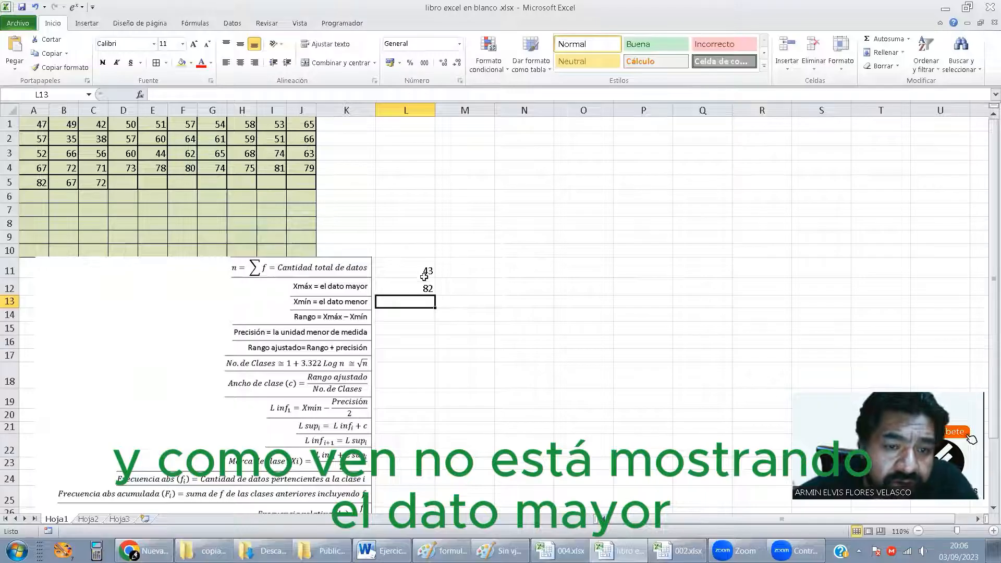
click(423, 286)
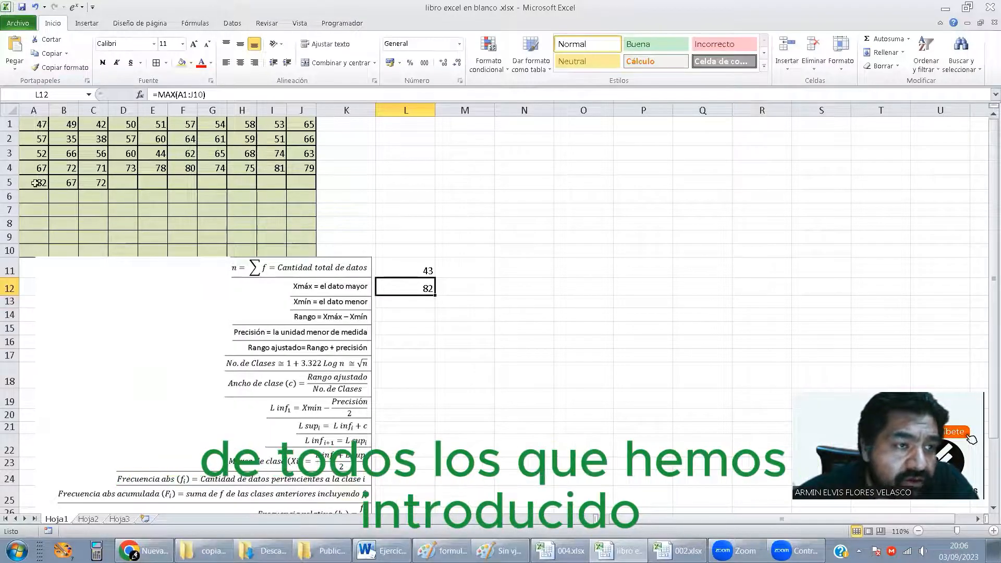
Reduce the formulas image a little more so the Xmín line aligns with row 13, and select L13.
click(379, 304)
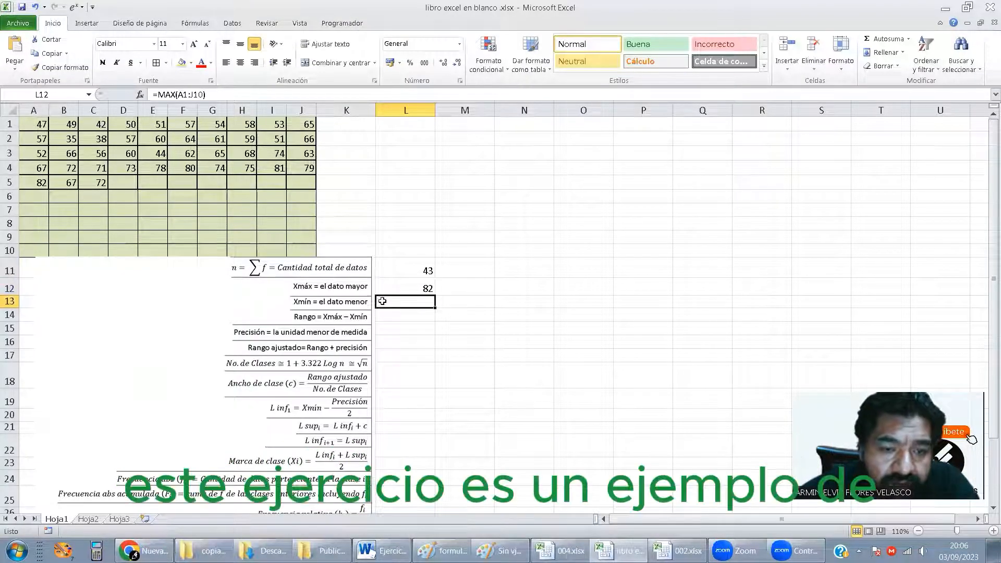
click(365, 259)
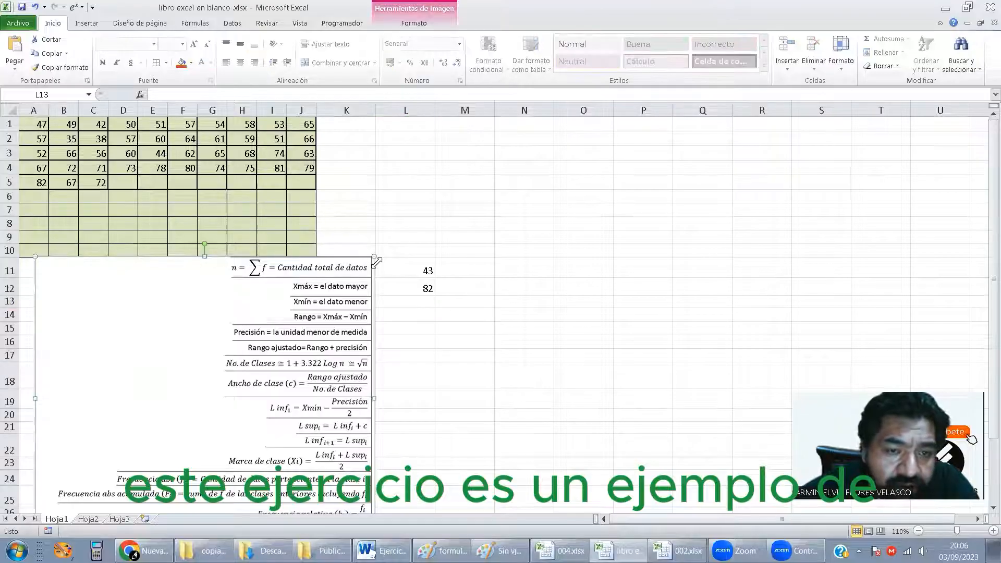
drag(365, 260, 353, 276)
click(389, 303)
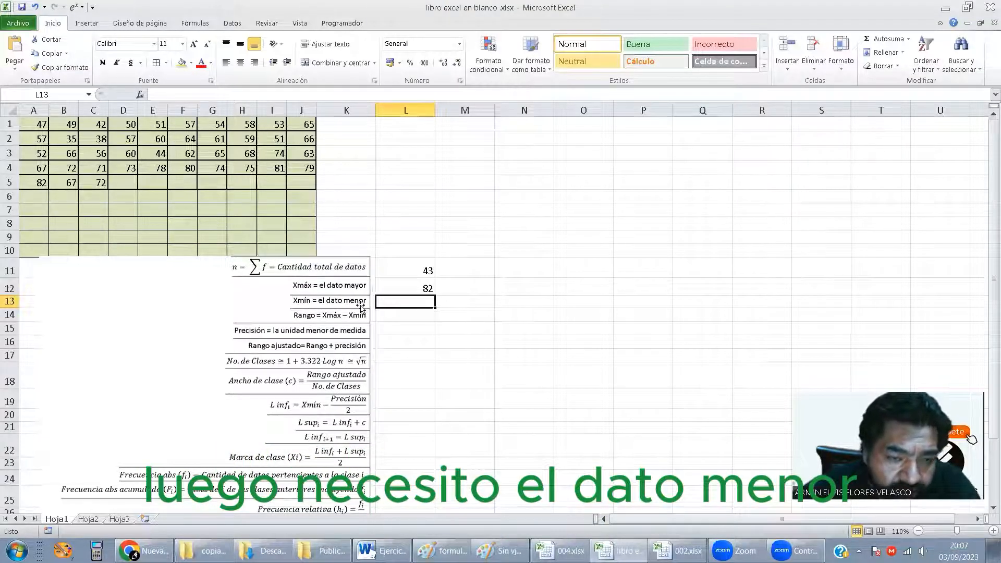
Enter =MIN(A1:J10) in L13, beside the Xmín line, to find the smallest value.
text(=min)
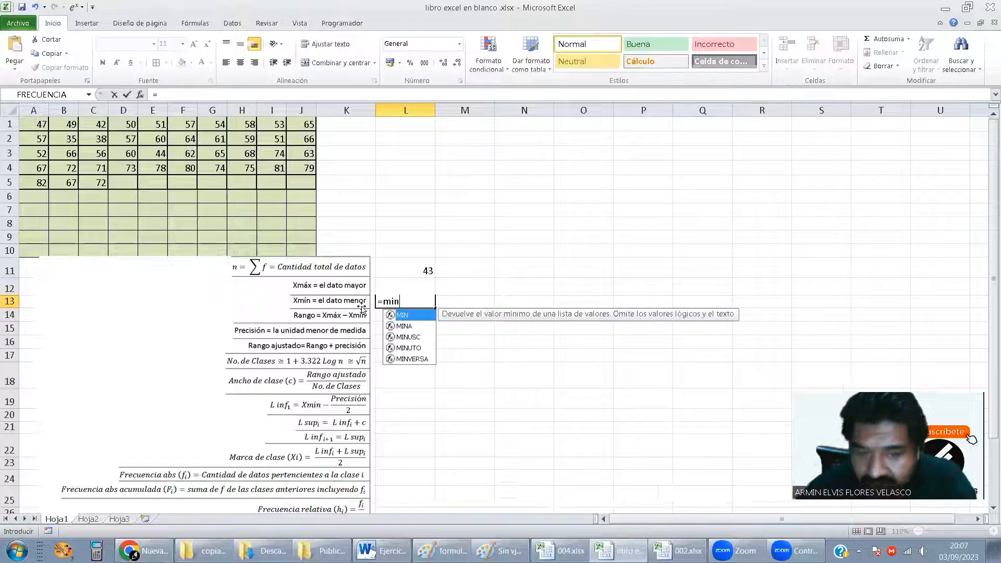
text(()
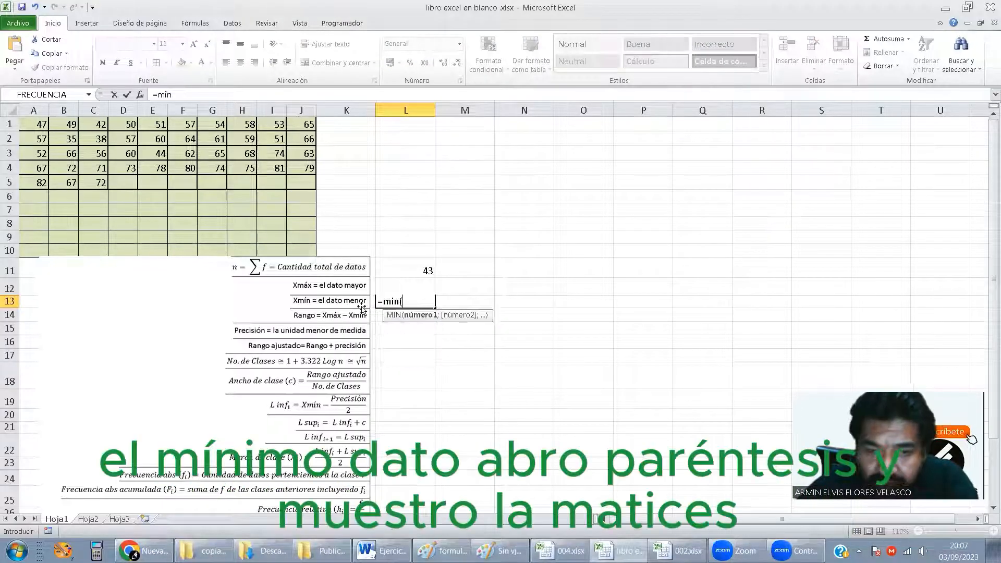
drag(34, 125, 298, 250)
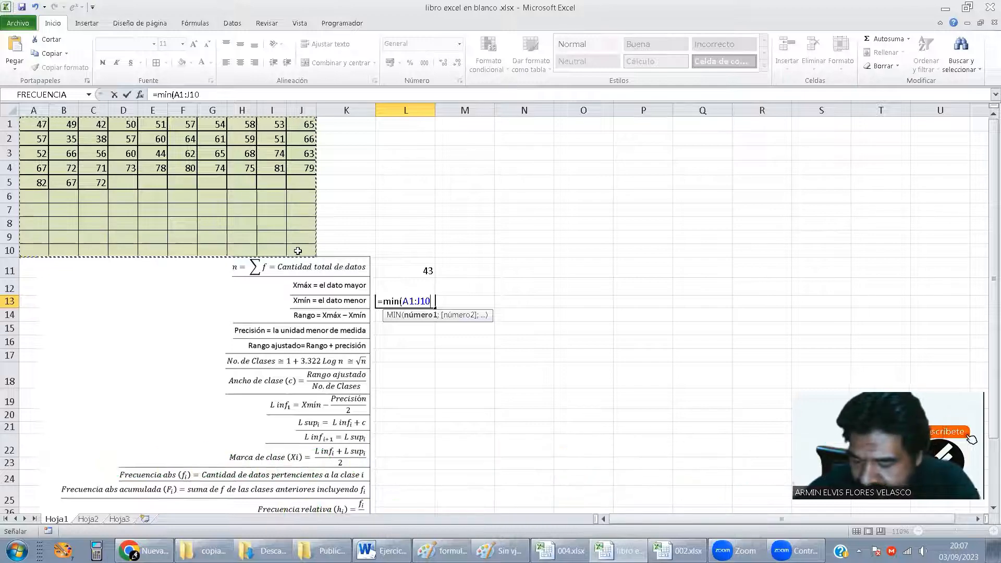
text())
key(Return)
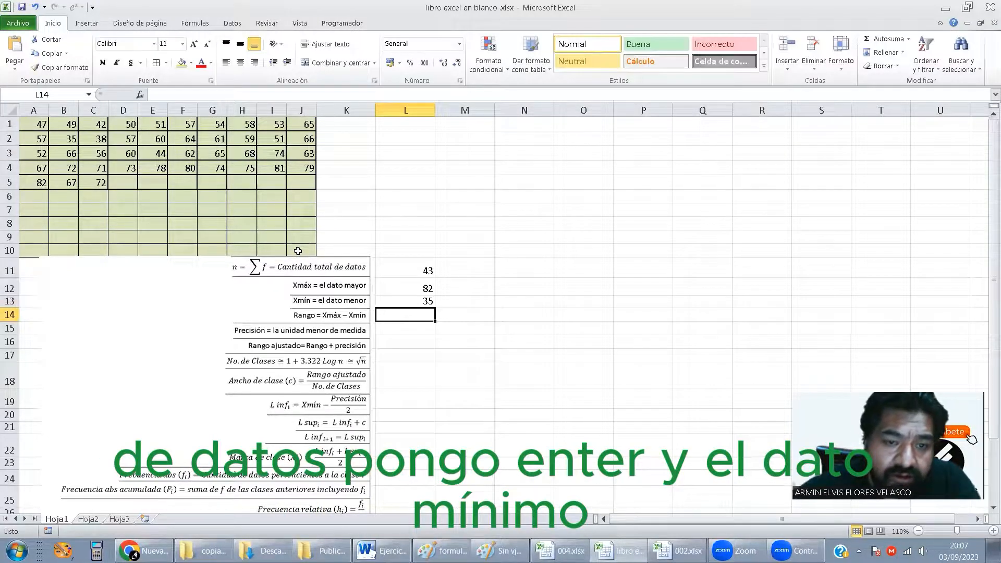
Enter =L12-L13 in L14, beside the Rango line, to subtract the minimum from the maximum.
click(404, 301)
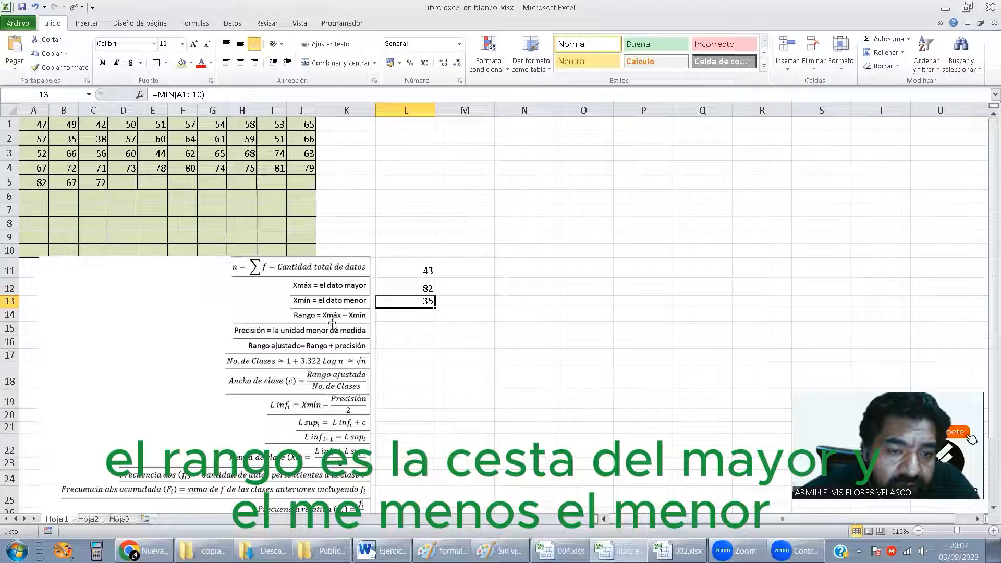
click(380, 315)
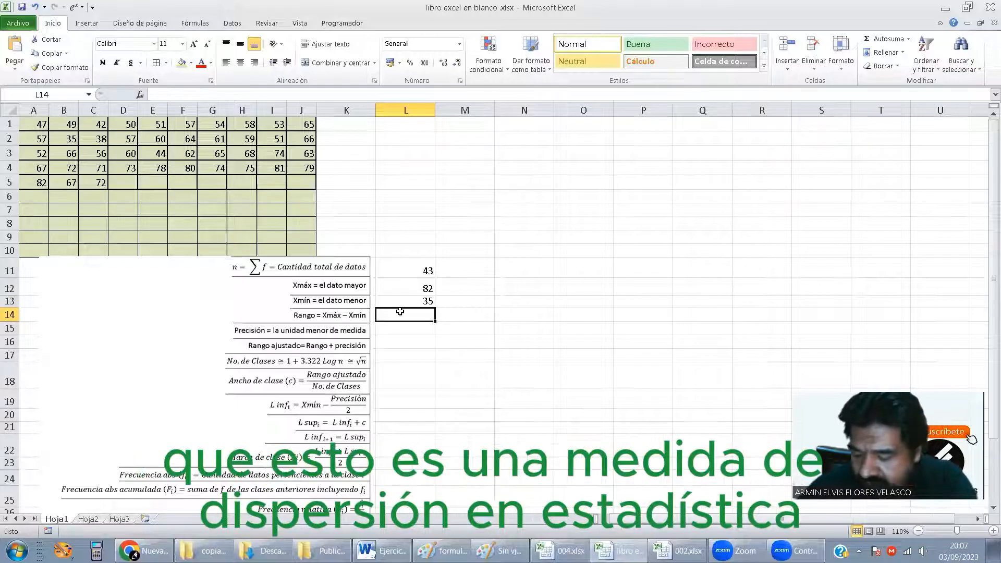
text(=)
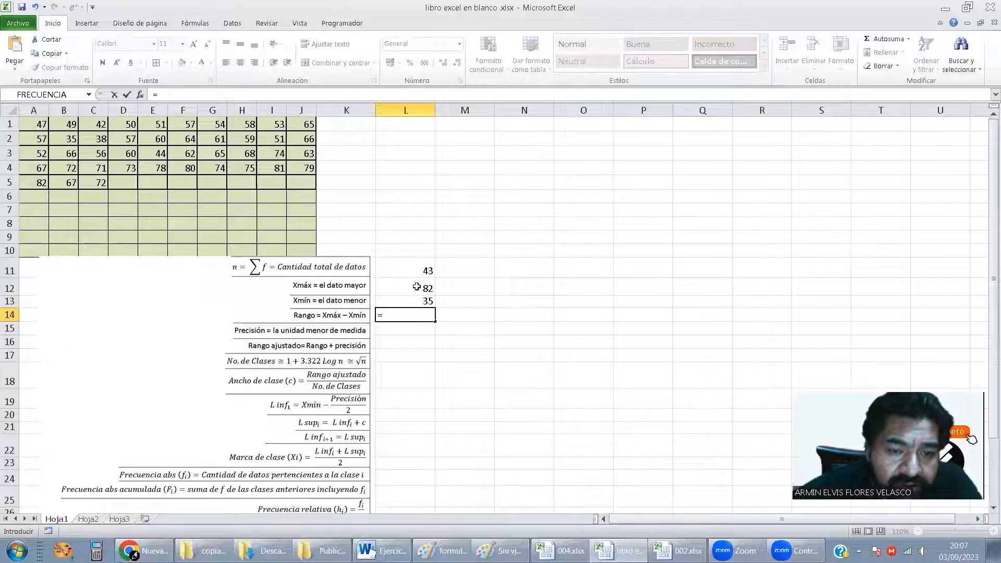
click(417, 286)
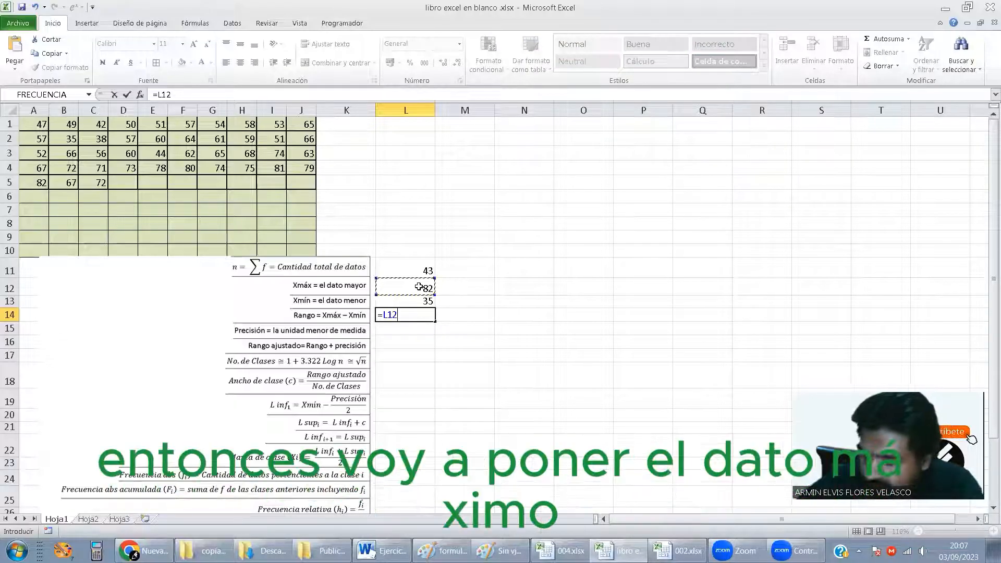
text(-)
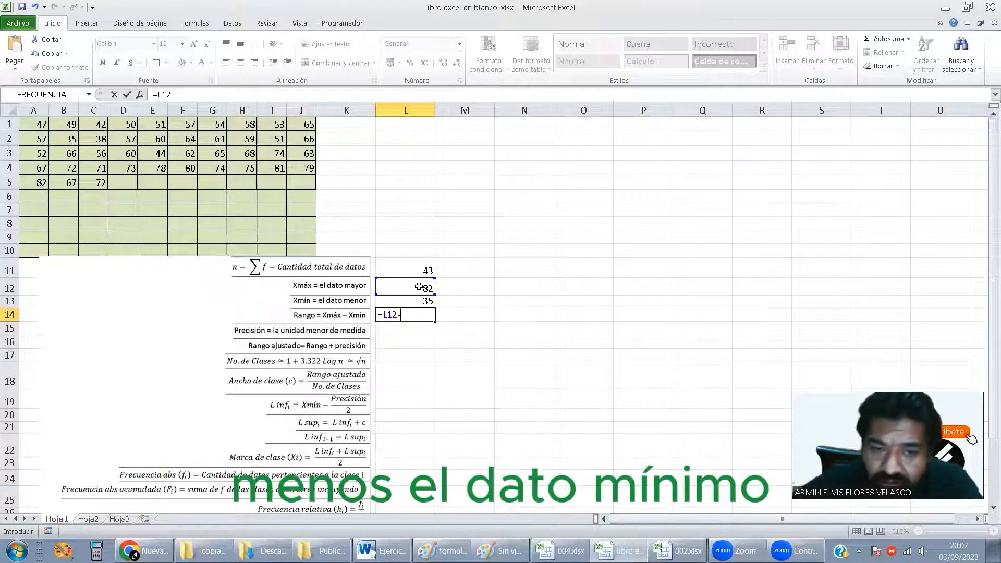
click(412, 301)
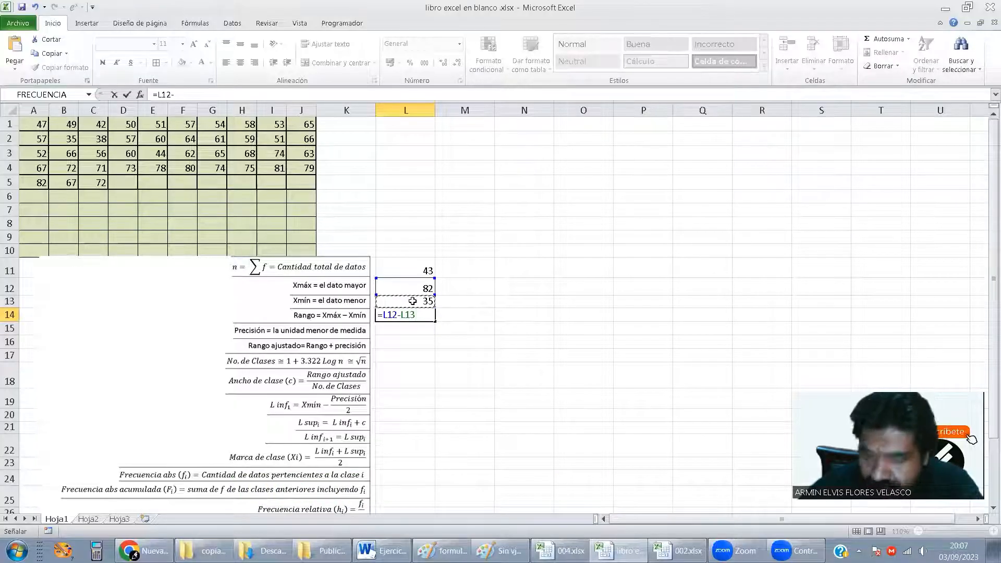
key(Return)
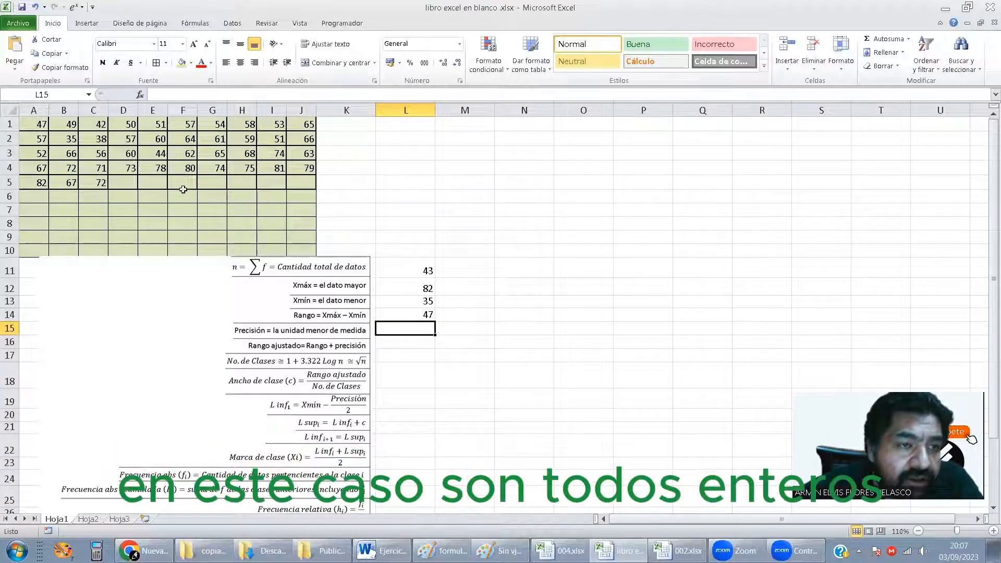
Check that the data are whole numbers and enter 1 in L15 as the precision.
click(185, 157)
click(213, 153)
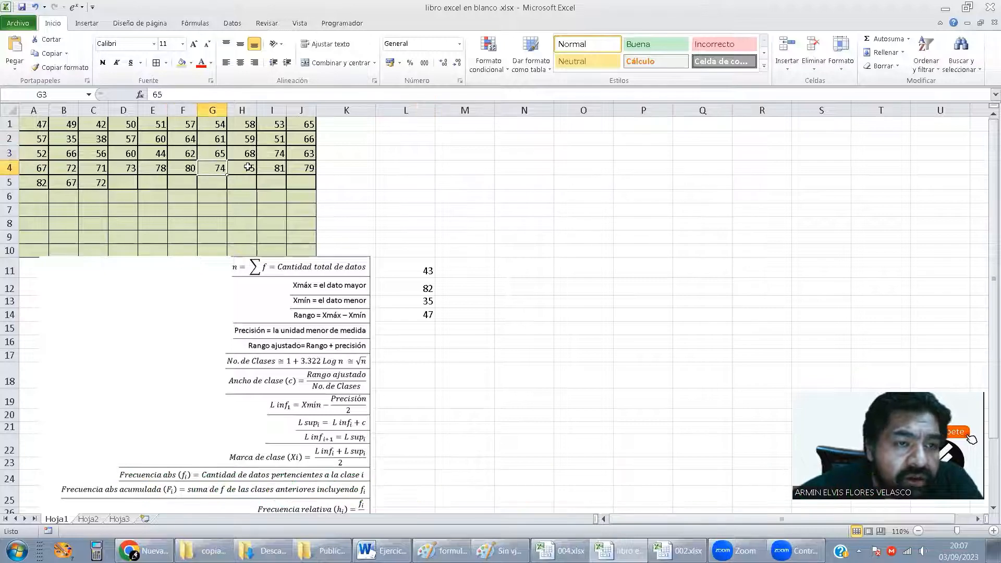
drag(214, 154, 249, 154)
click(392, 325)
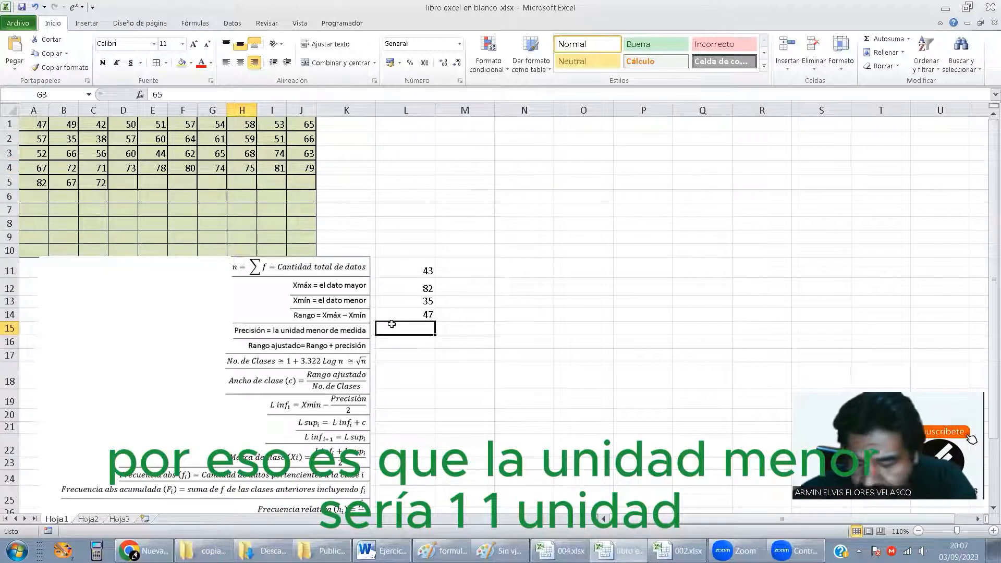
text(1)
key(Return)
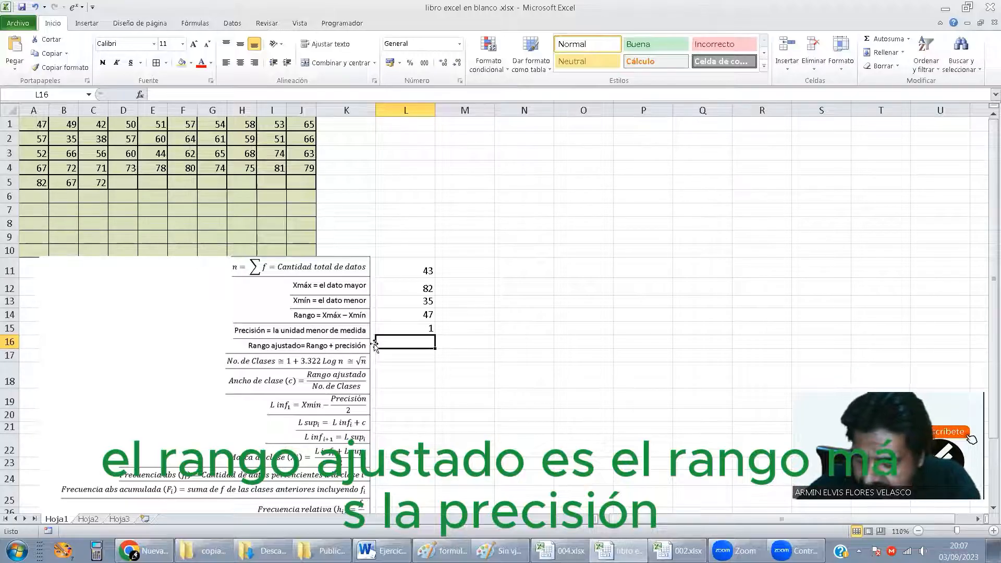
Enter =L14+L15 in L16, beside the Rango ajustado line, to add the precision to the range.
text(=)
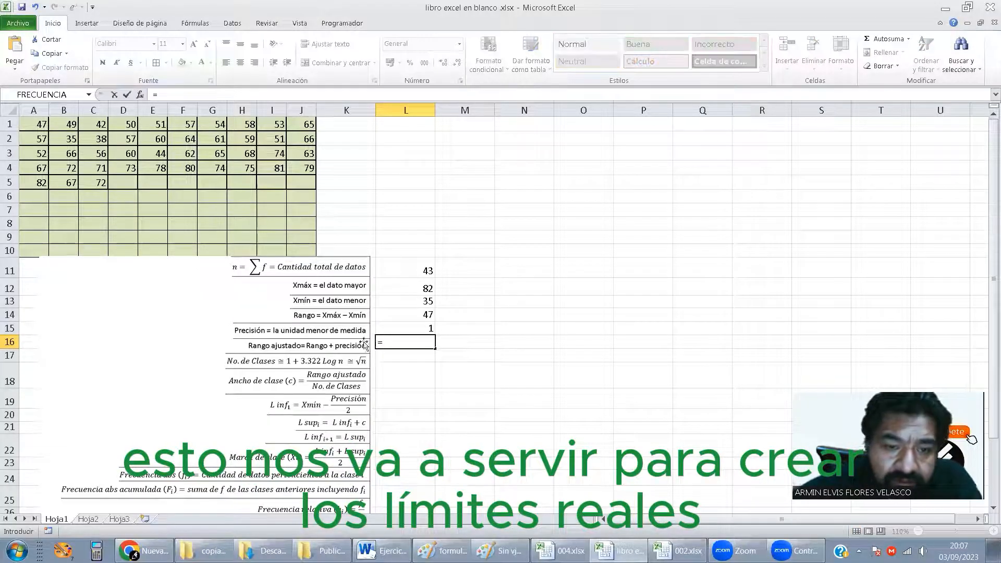
click(424, 316)
text(+)
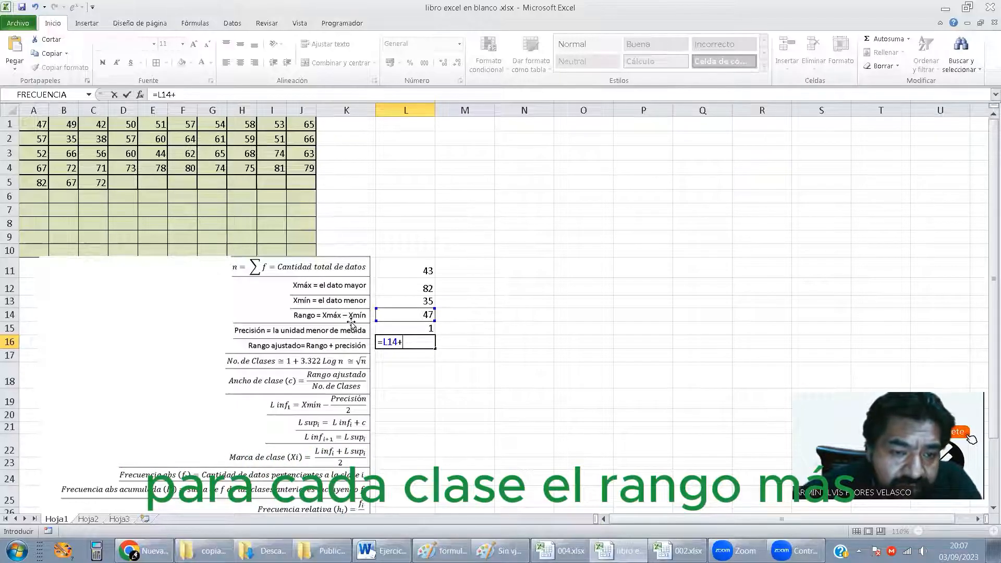
click(400, 328)
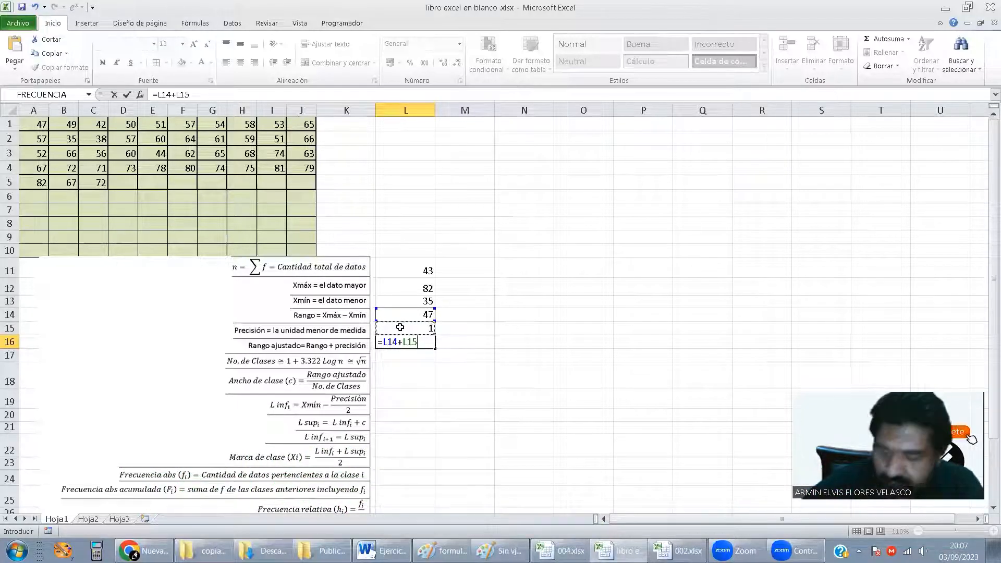
key(Return)
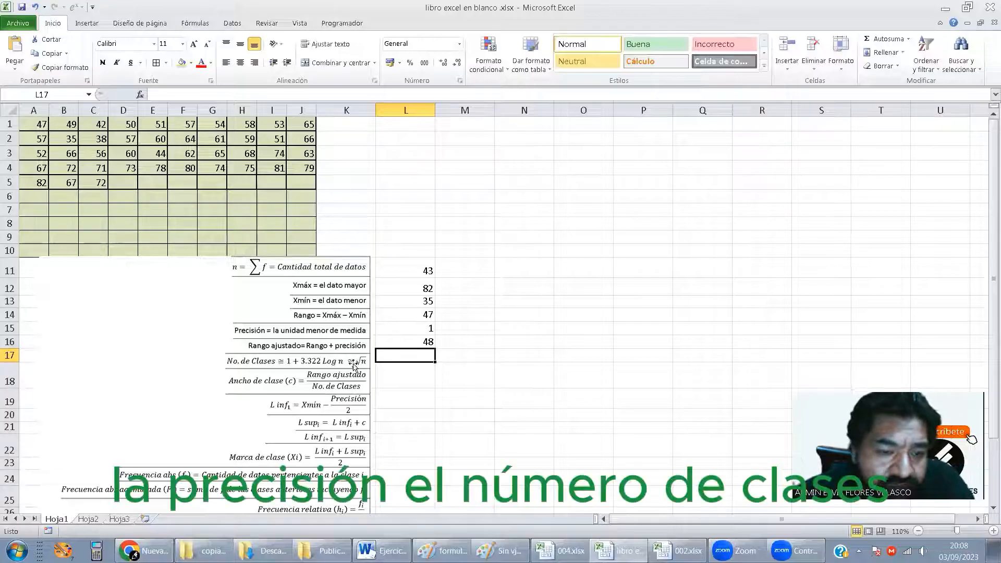
Shrink the formulas image slightly so the No. de Clases line aligns with row 17.
click(373, 265)
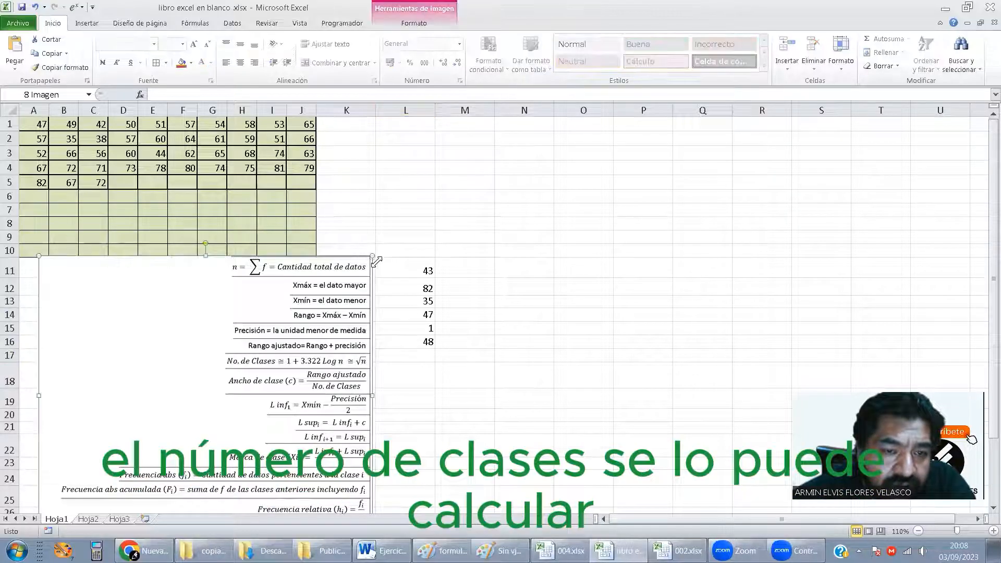
drag(375, 258, 358, 273)
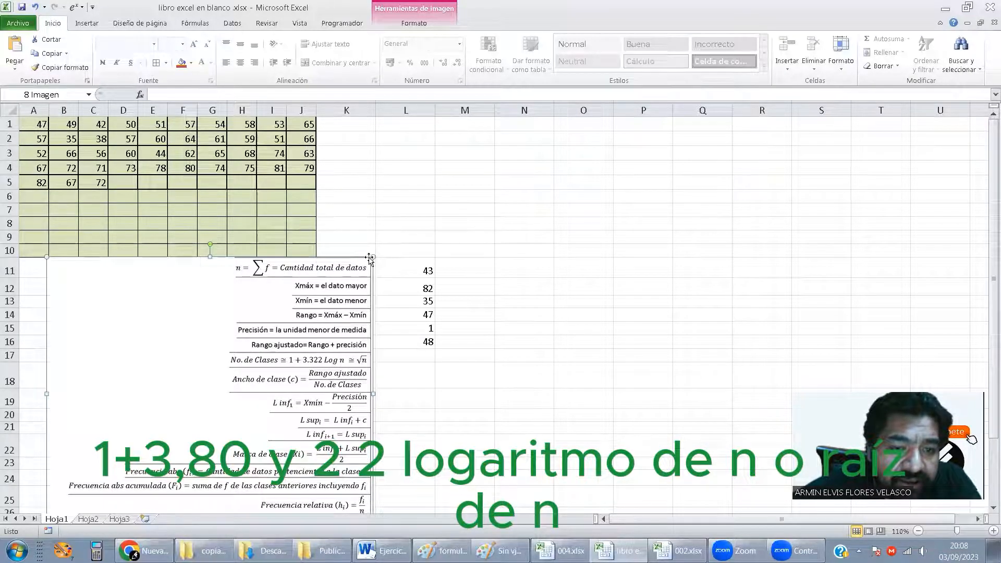
drag(370, 257, 352, 270)
Enter =RCUAD(L11) in L17 to calculate the number of classes as the square root of the data count.
click(397, 355)
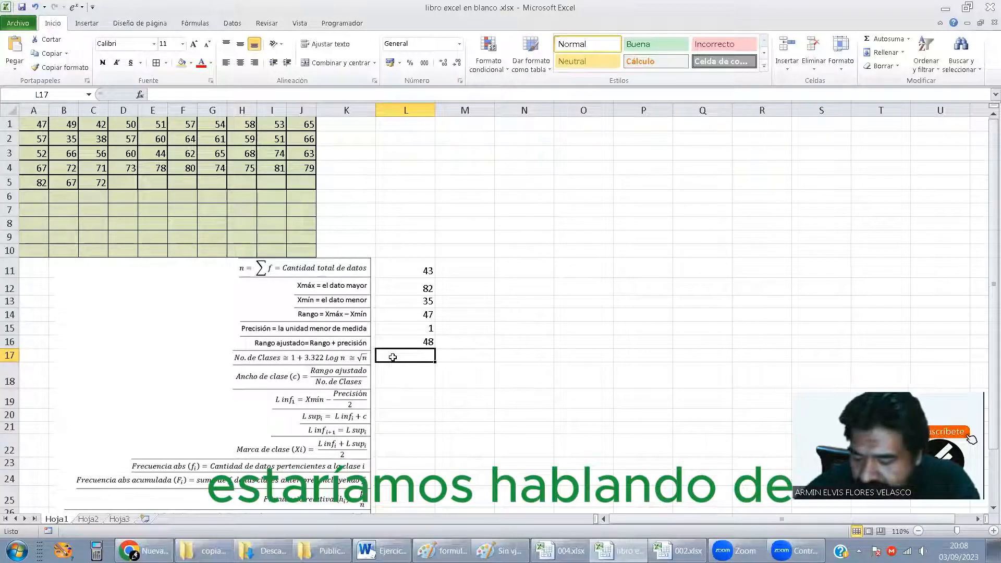
text(=r)
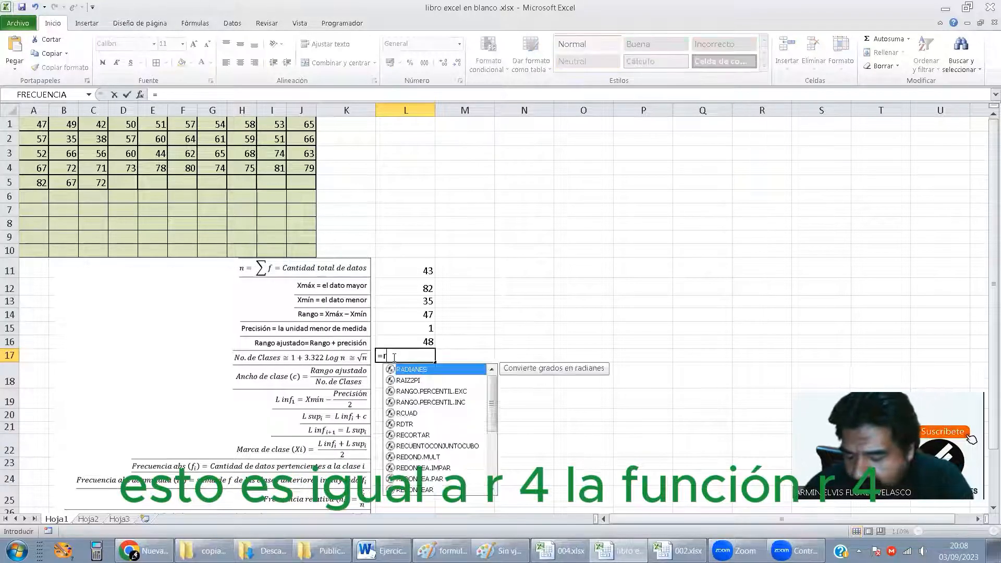
text(cuad)
key(BackSpace)
key(BackSpace)
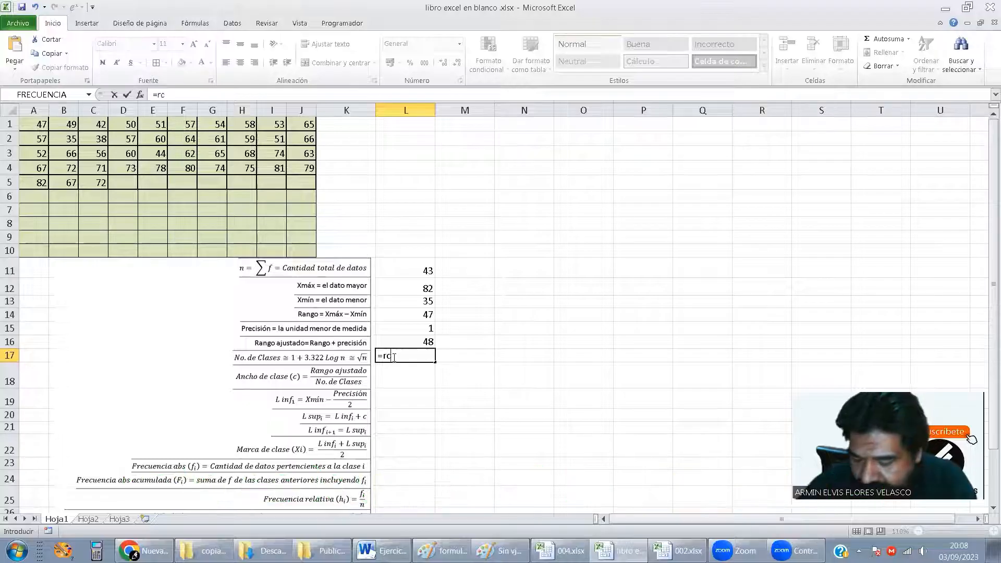
text(uad)
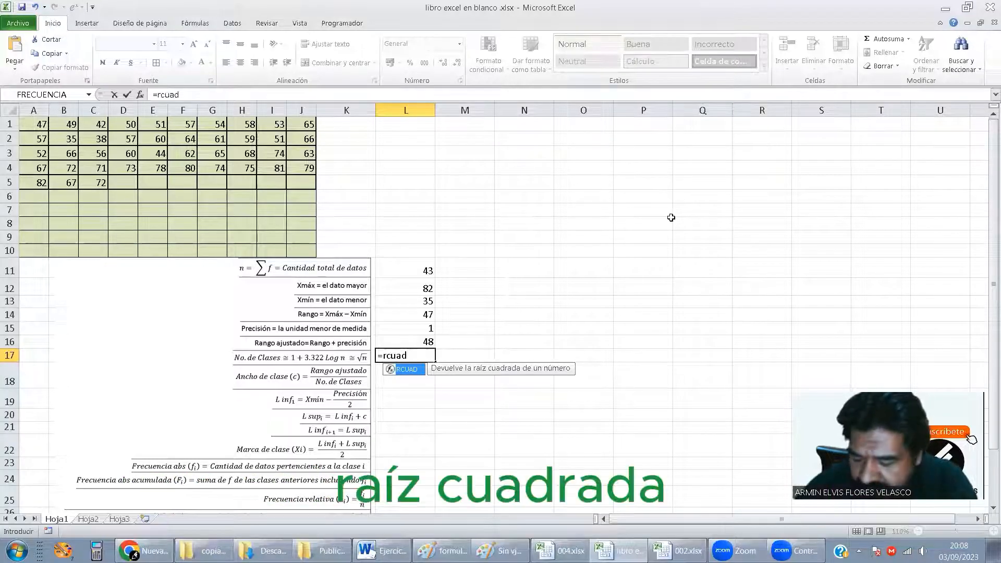
text(()
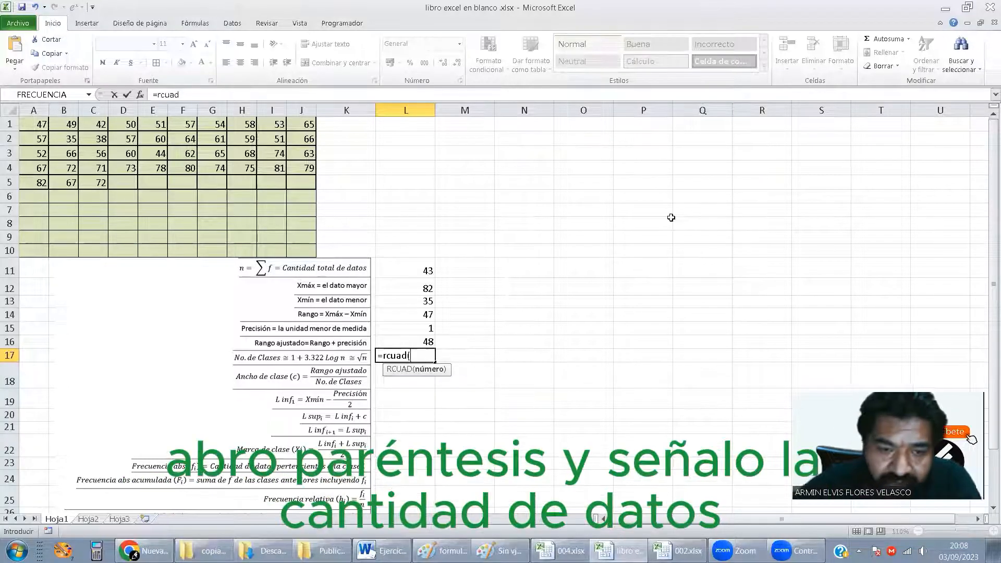
click(423, 272)
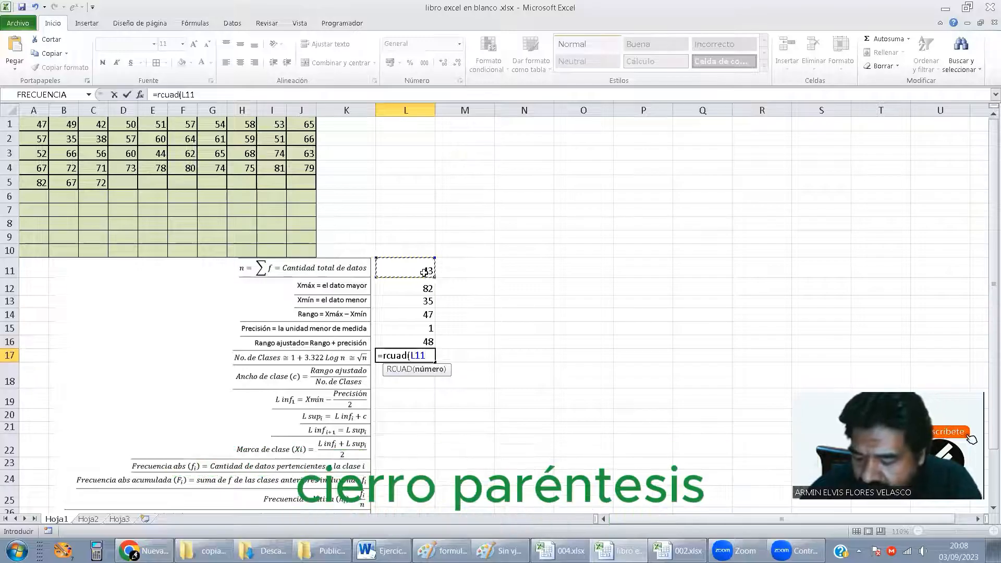
text())
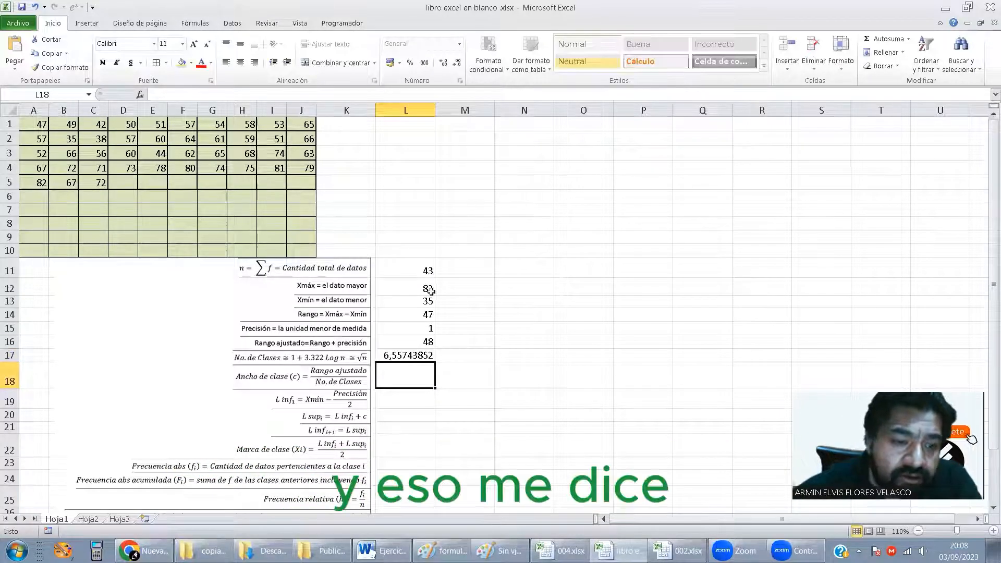
Wrap the number-of-classes formula in L17 with ENTERO so it reads =ENTERO(RCUAD(L11)).
click(316, 360)
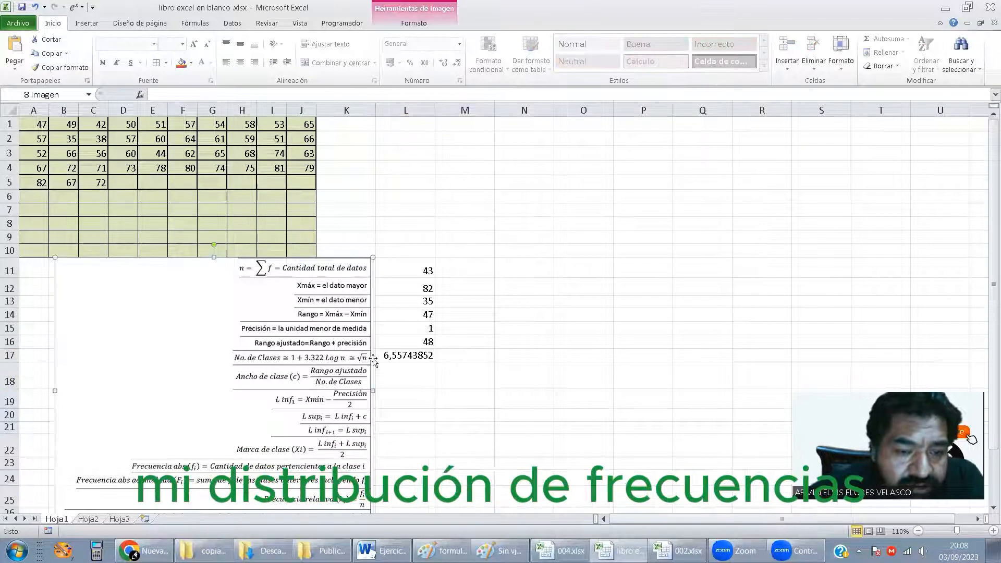
click(392, 354)
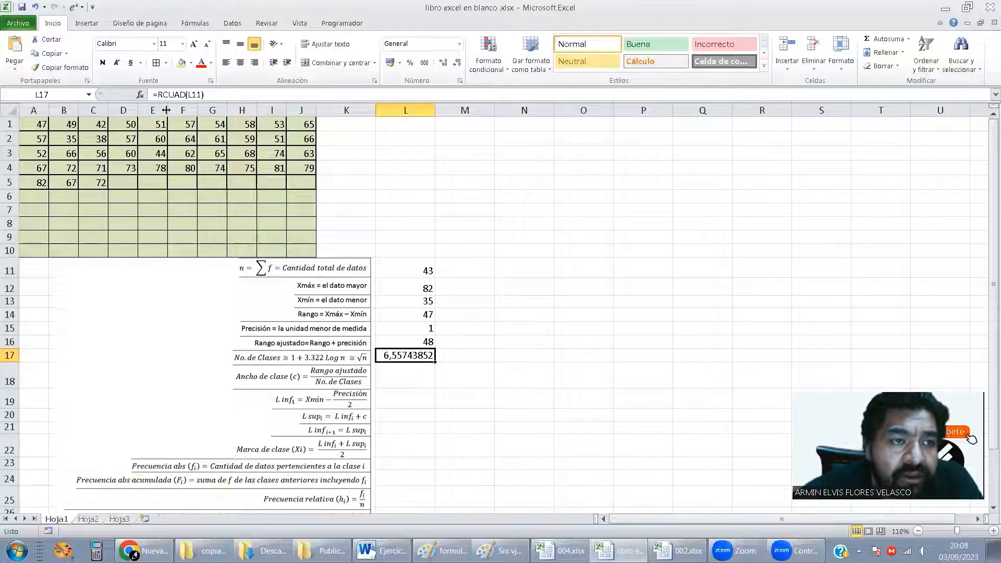
click(160, 95)
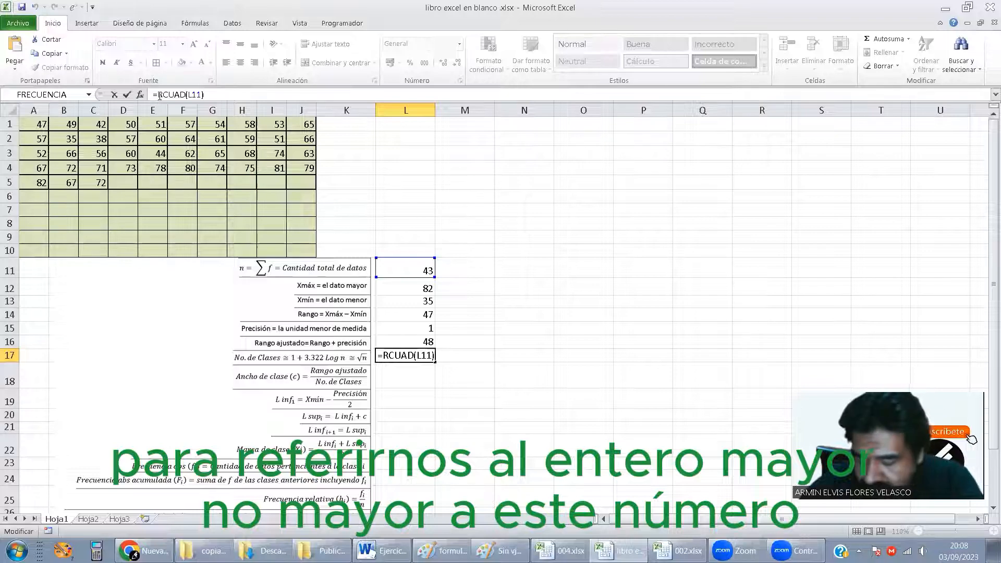
text(enter)
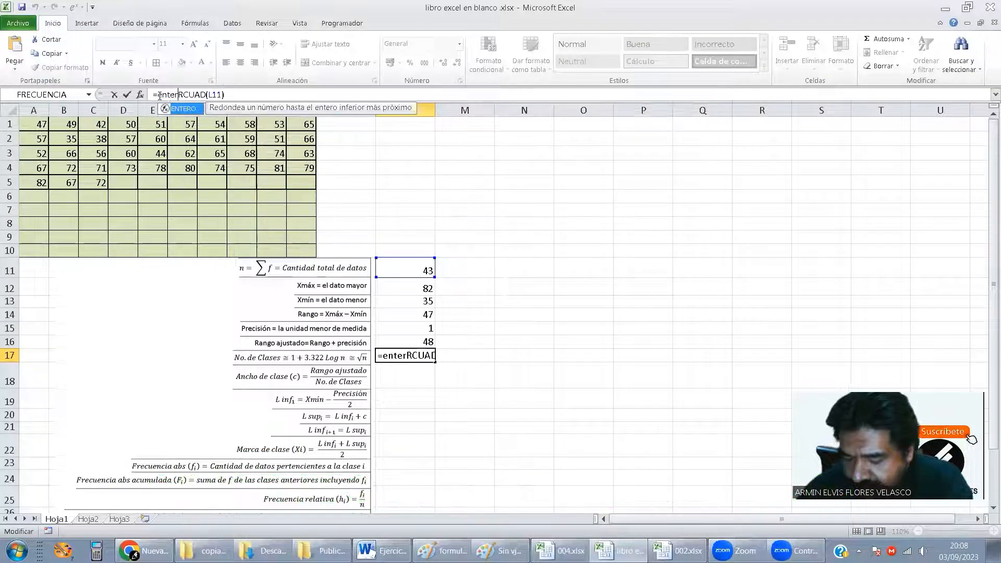
text(o()
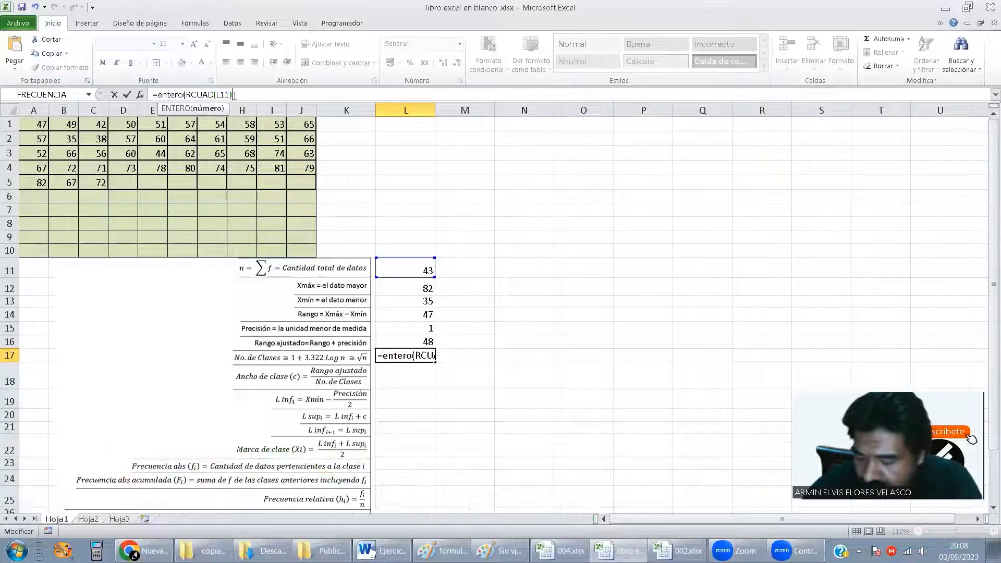
text())
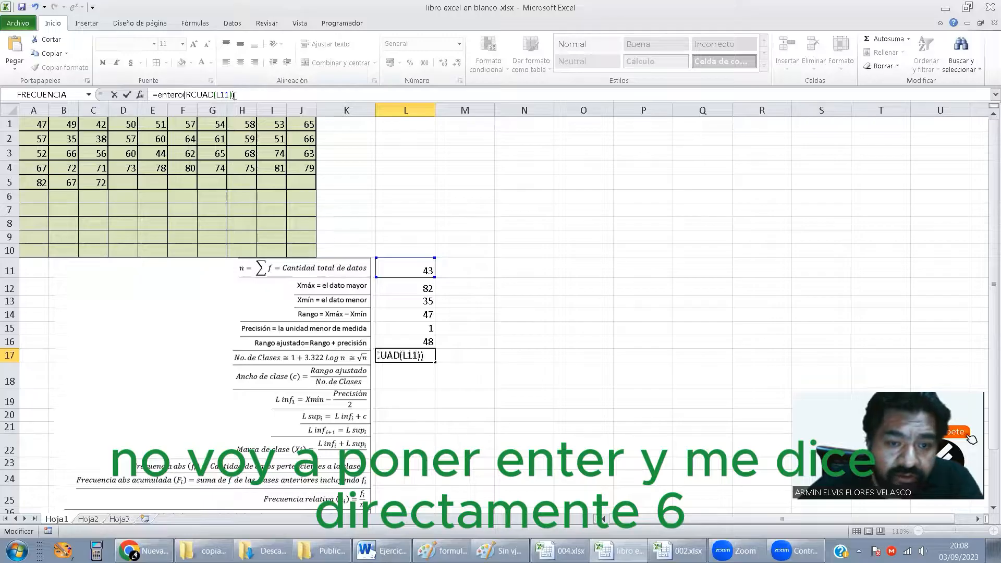
key(Return)
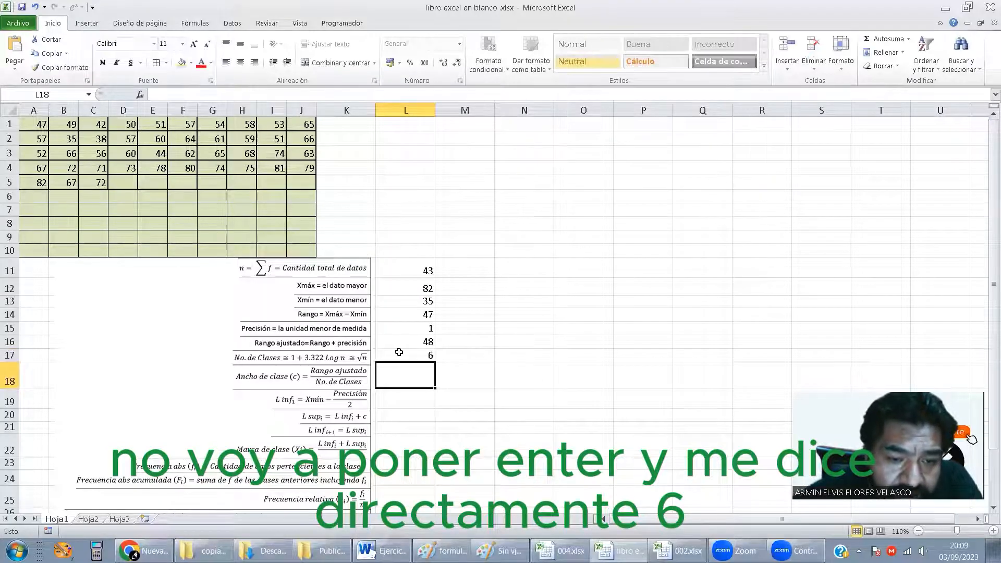
click(399, 355)
click(364, 369)
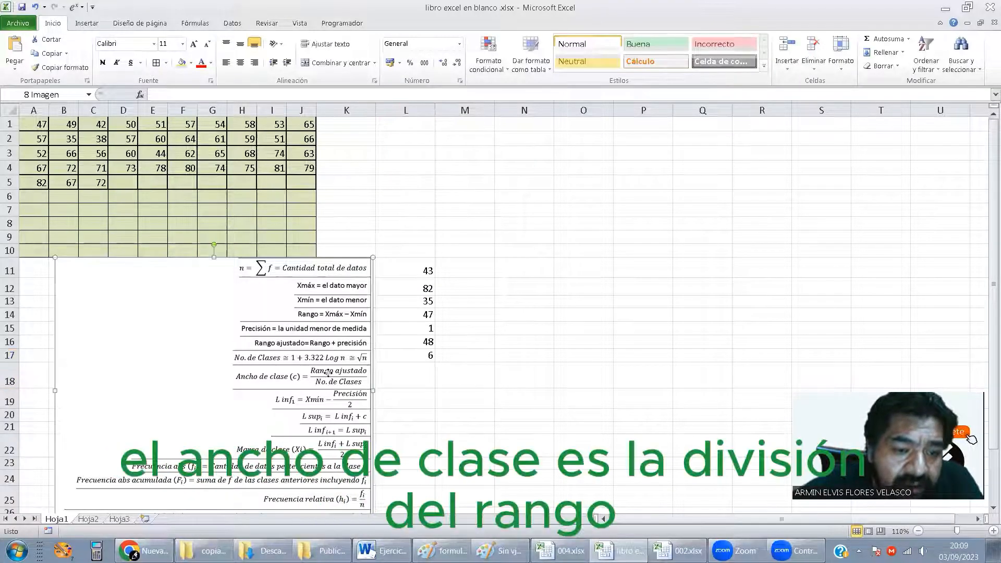
Enter =L16/L17 in L18 to compute the class width as the adjusted range divided by the number of classes.
click(386, 372)
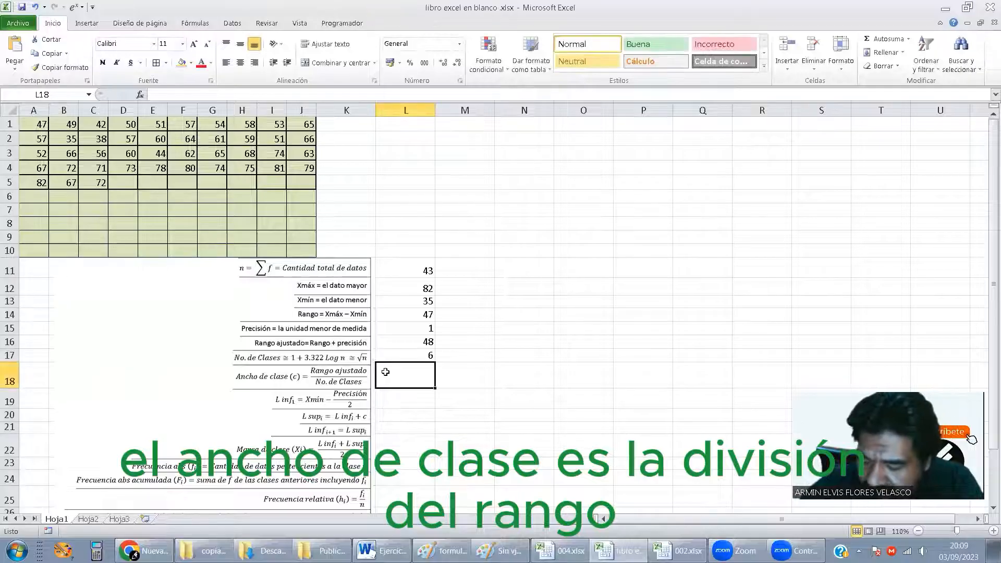
text(=)
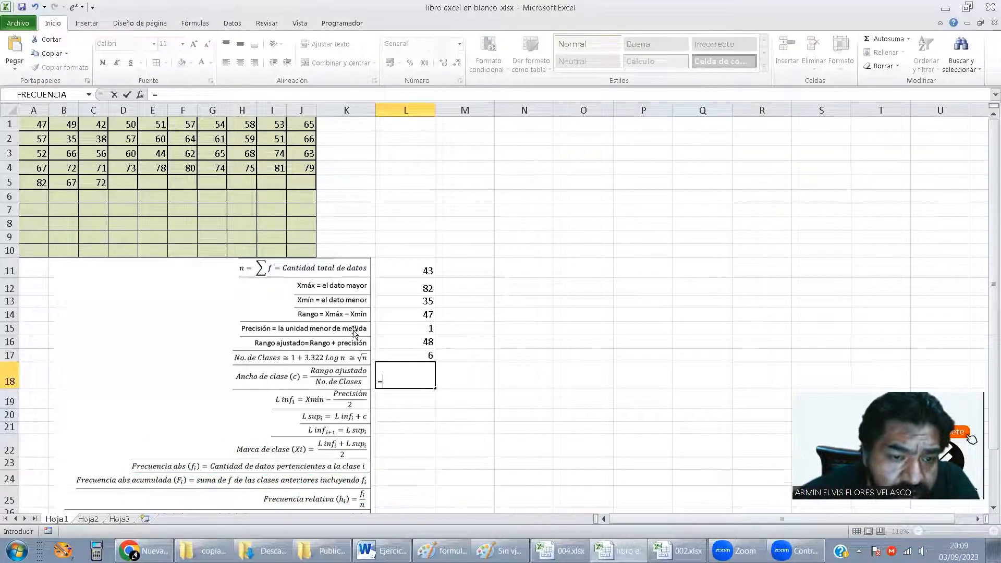
click(390, 343)
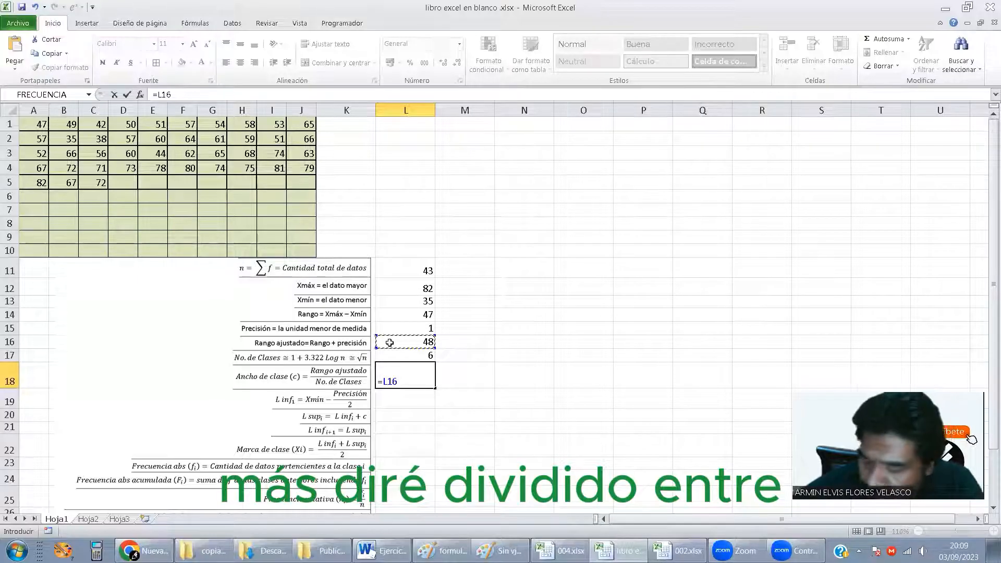
text(/)
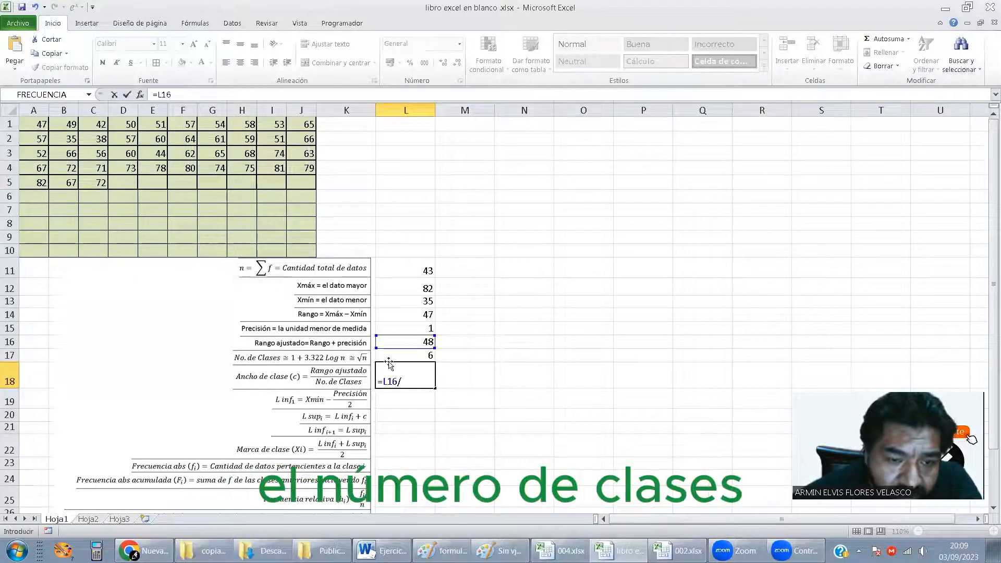
click(399, 358)
key(Return)
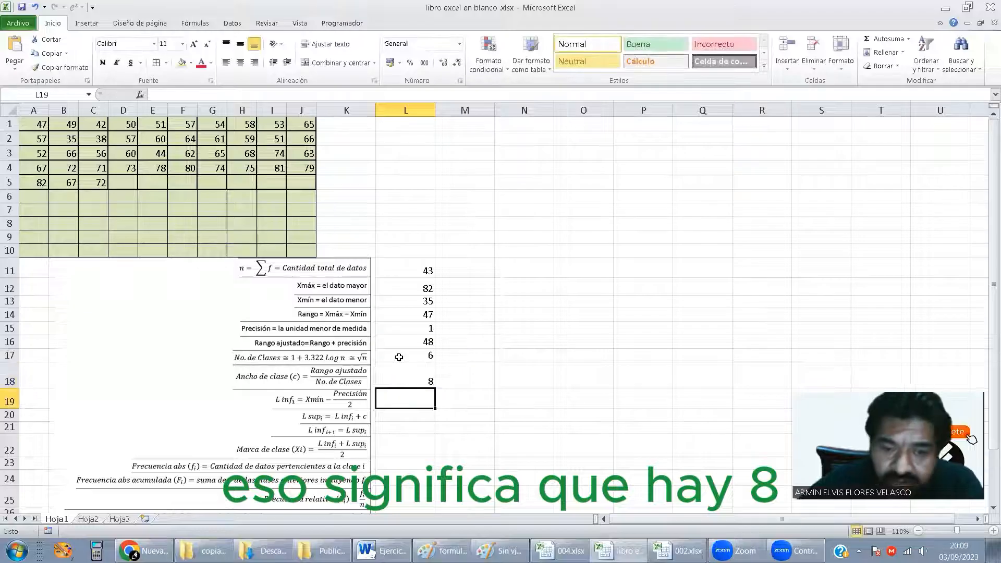
click(406, 369)
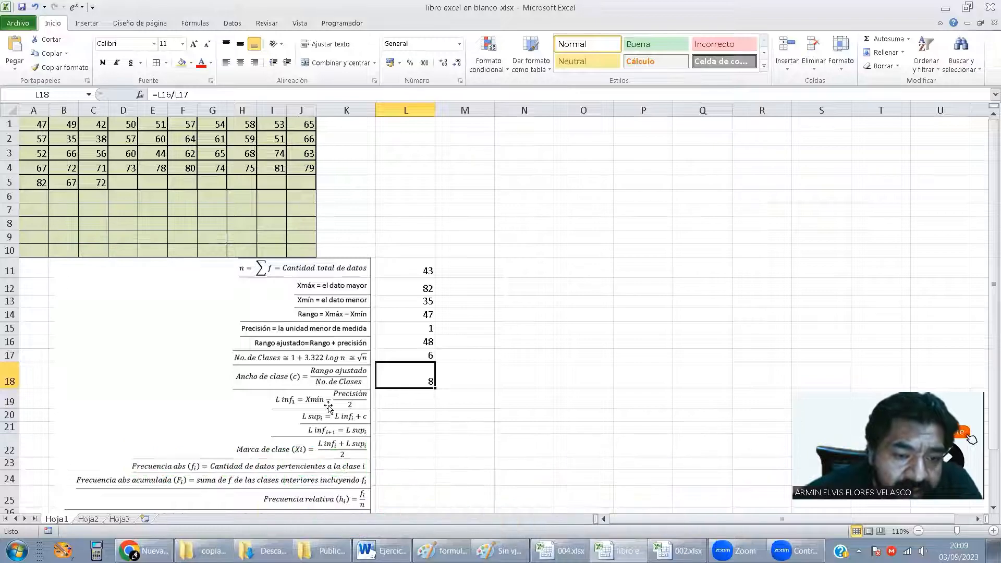
Enter =L13-(L15/2) in L19 to compute the first lower class limit from the minimum and half the precision.
key(Down)
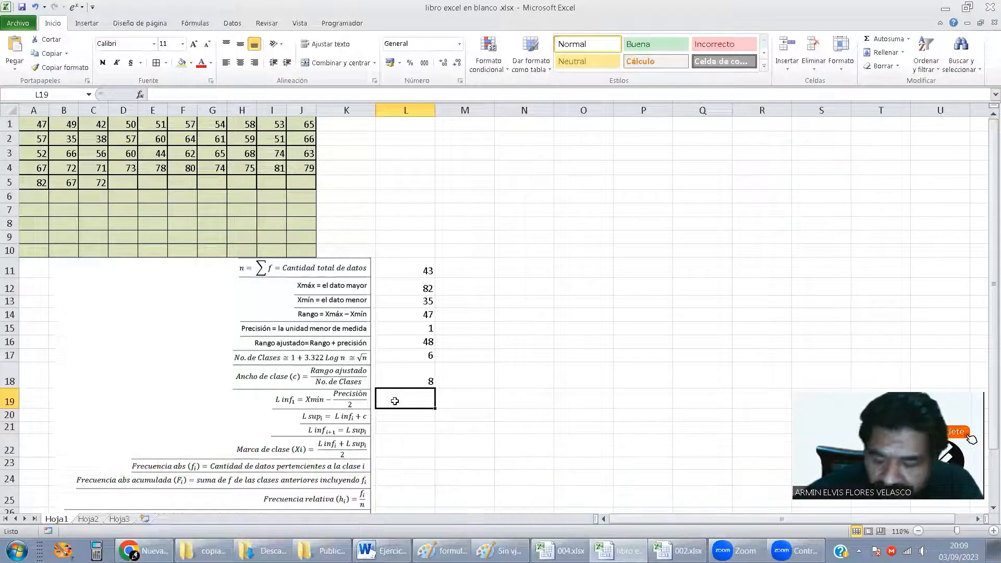
text(=)
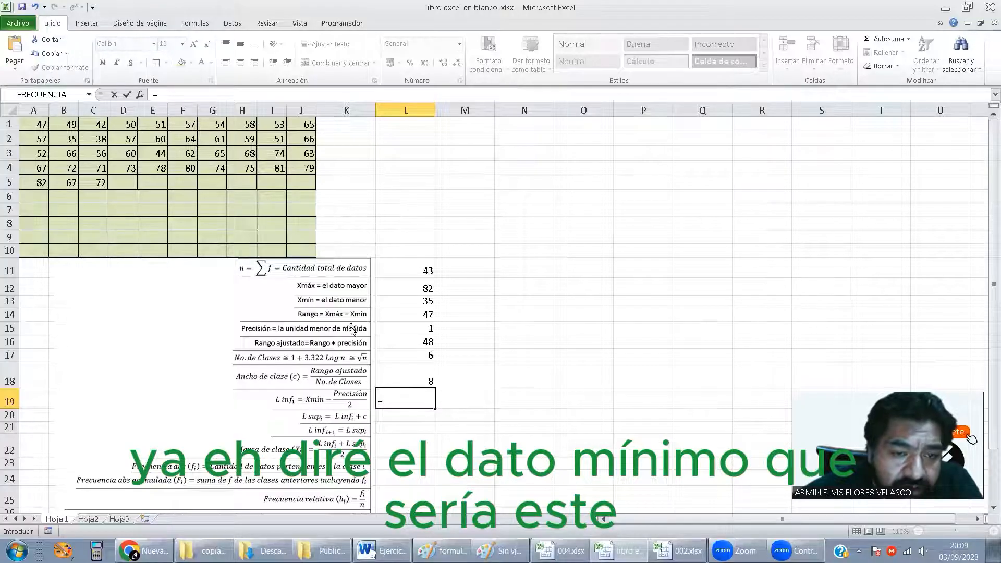
click(411, 300)
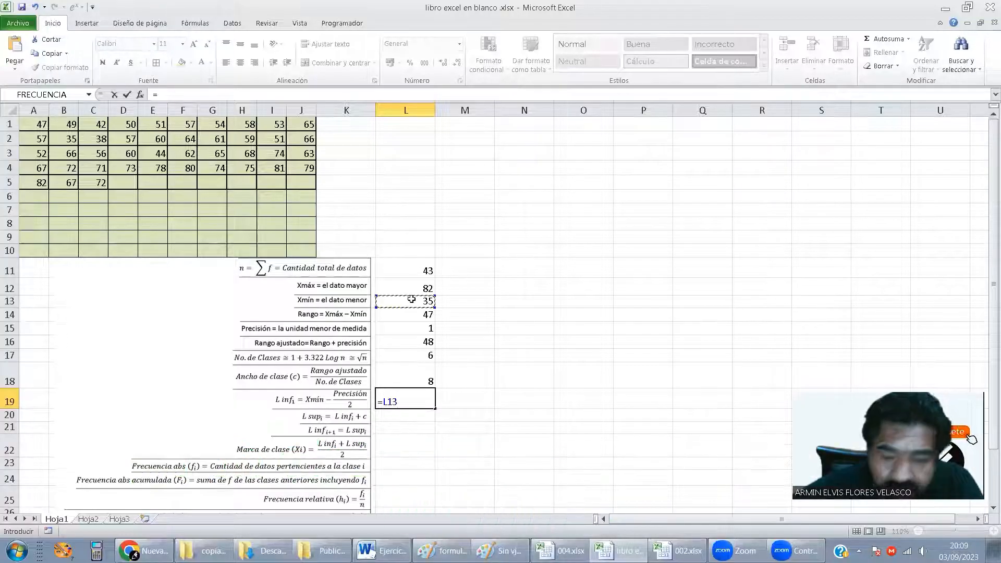
text(-()
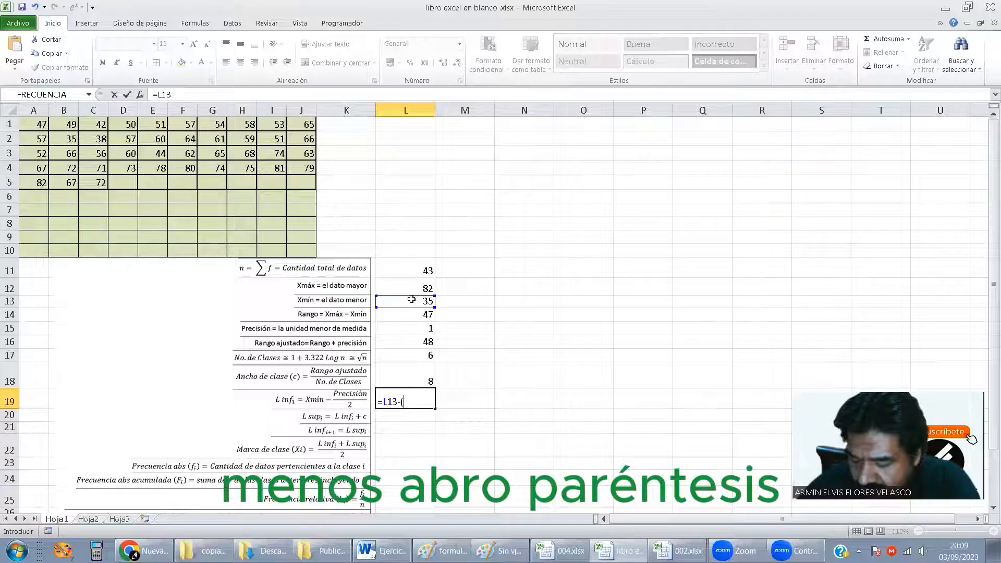
click(414, 328)
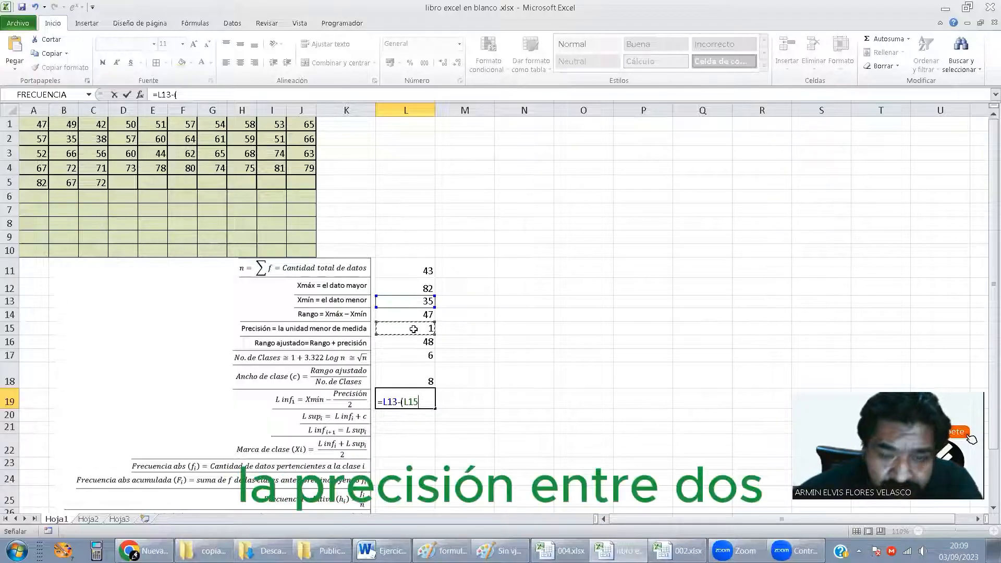
text(/2)
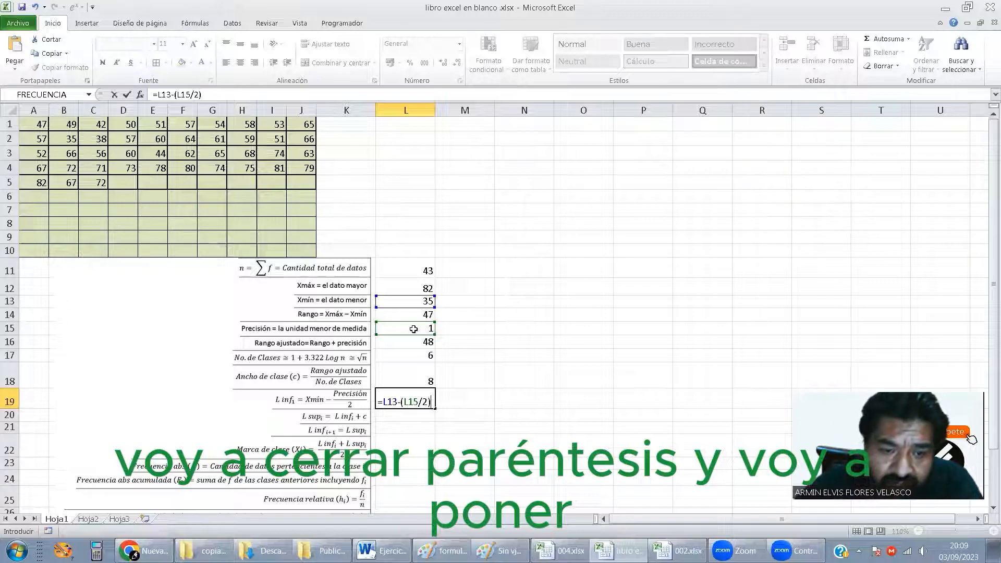
text())
key(Return)
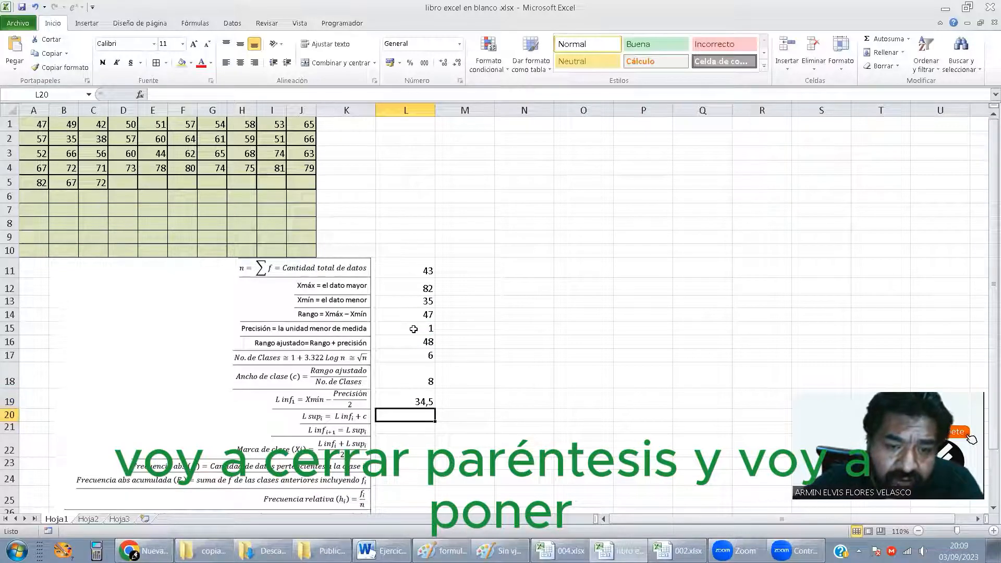
click(415, 403)
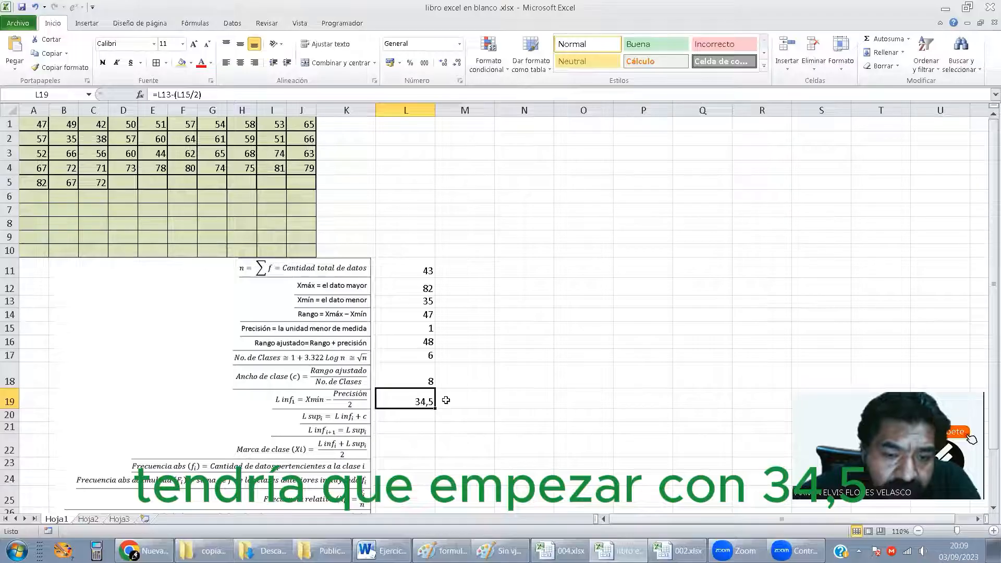
Enter =L19+L18 in L20 to compute the upper class limit by adding the class width to the lower limit.
click(416, 415)
click(411, 402)
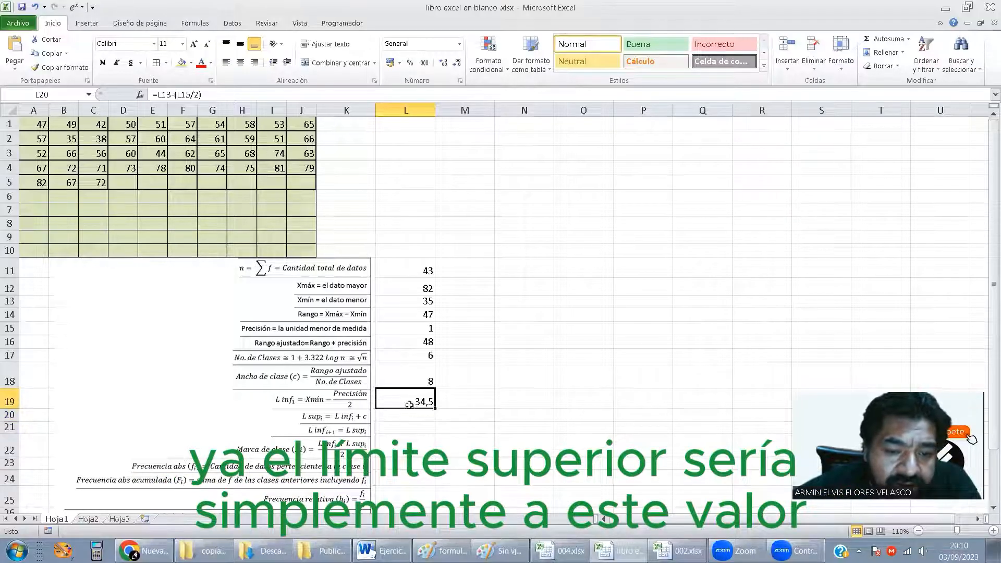
click(404, 419)
text(=)
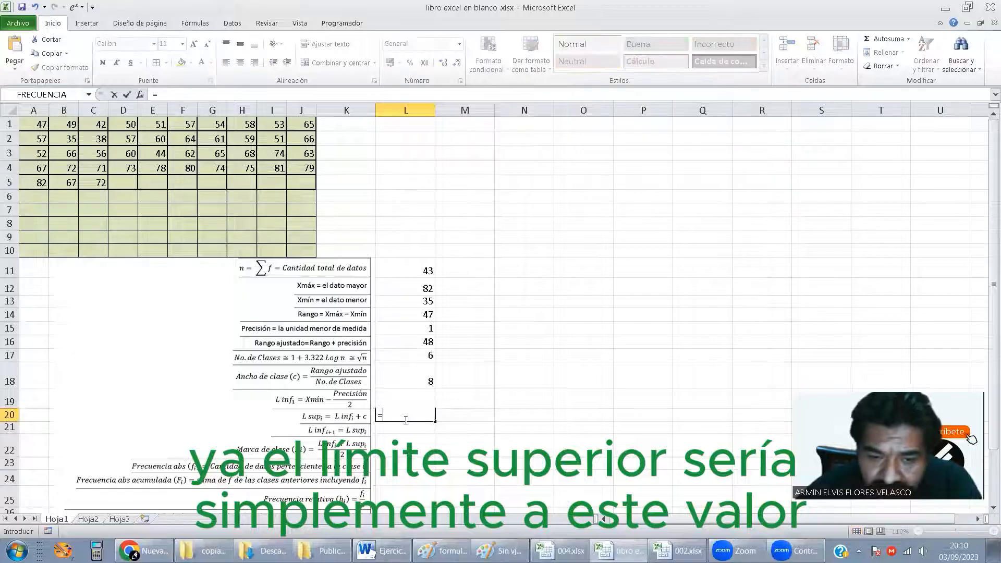
key(Up)
text(+)
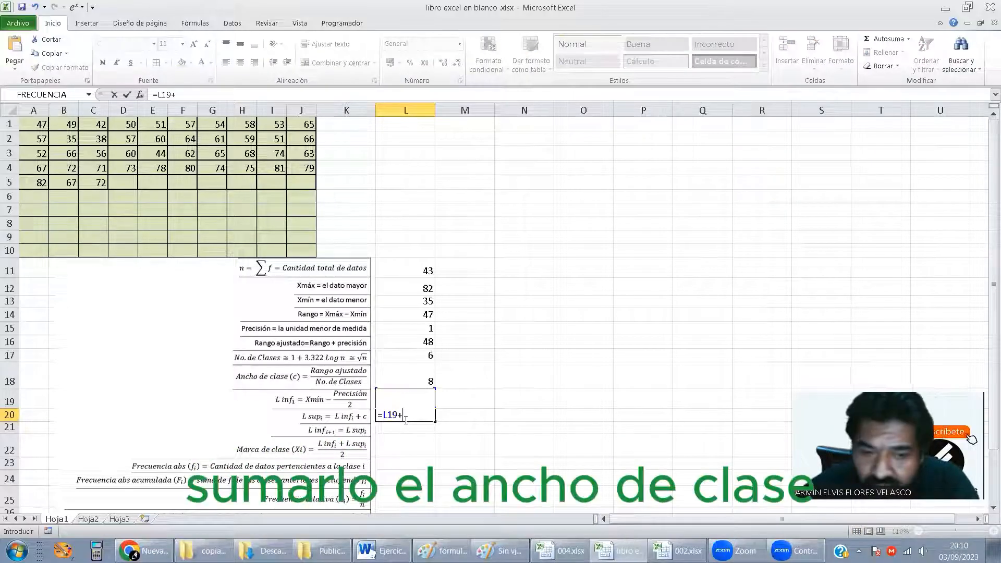
click(423, 377)
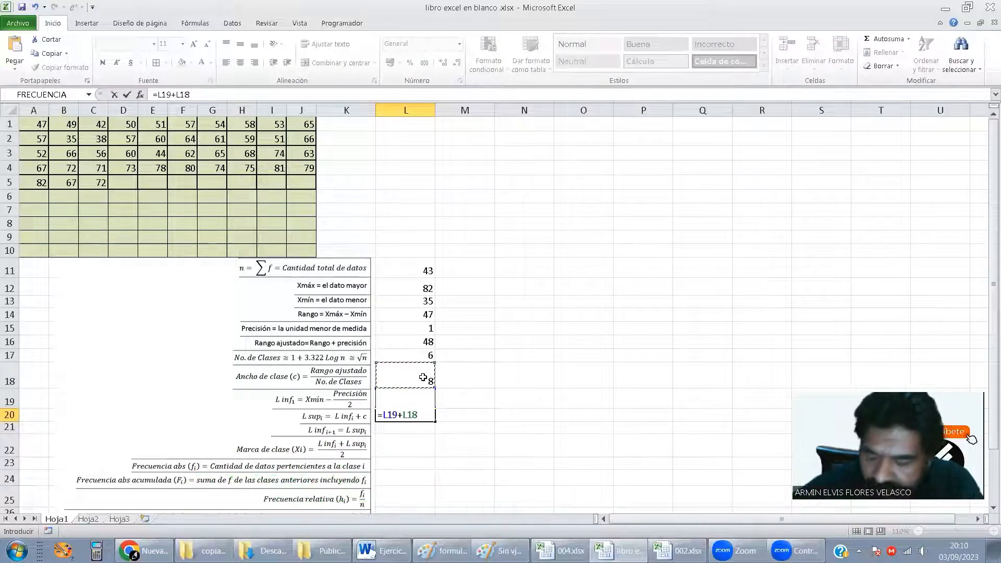
key(Return)
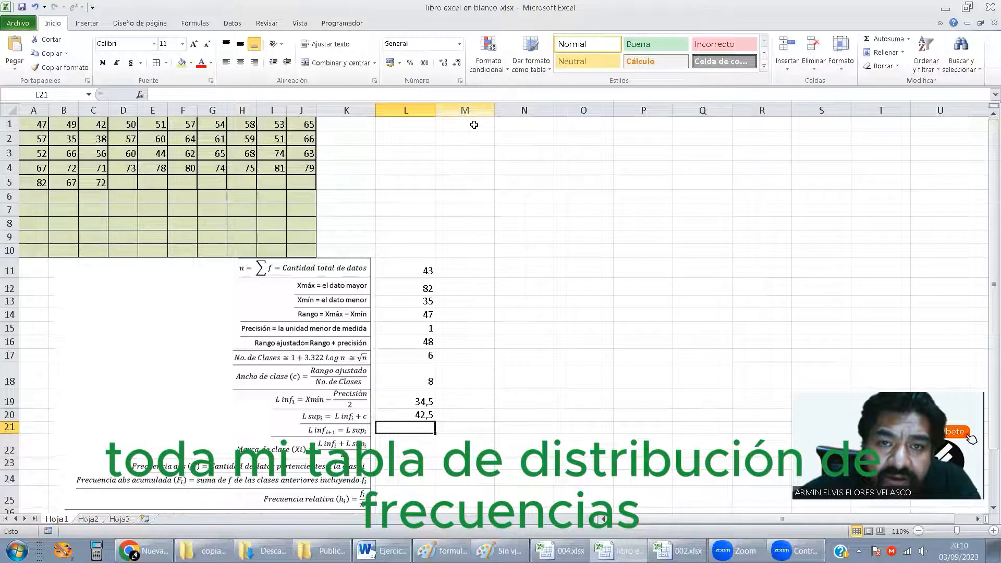
click(473, 123)
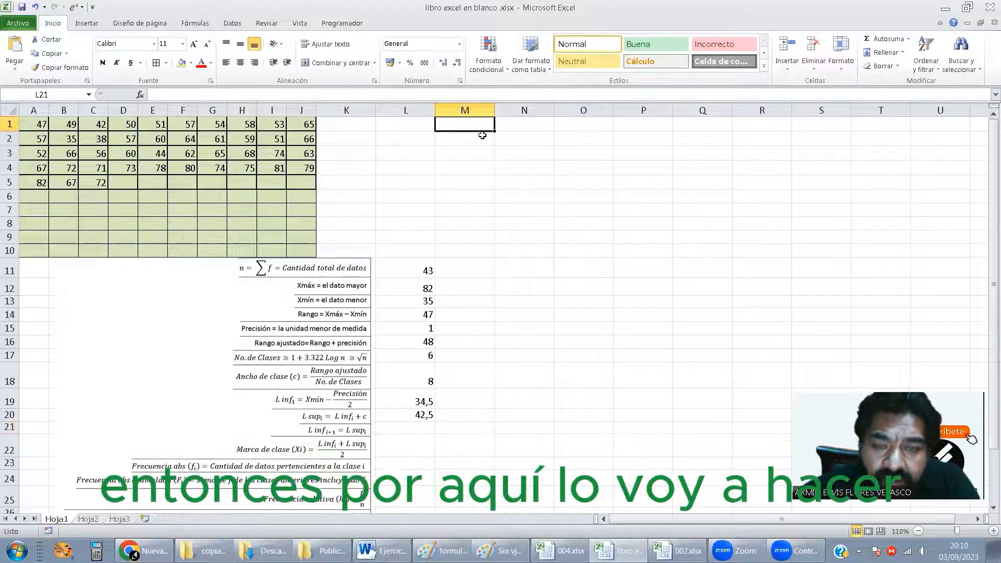
text(1)
key(Return)
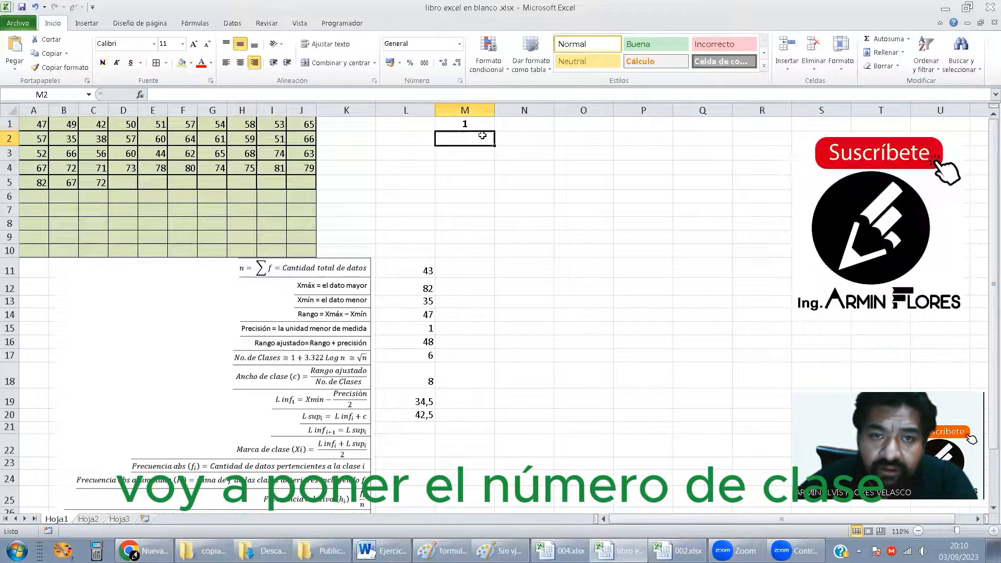
key(Up)
Enter the frequency table headers Clase, Linf, Lsup and Xi in cells M1 to P1.
text(Clase)
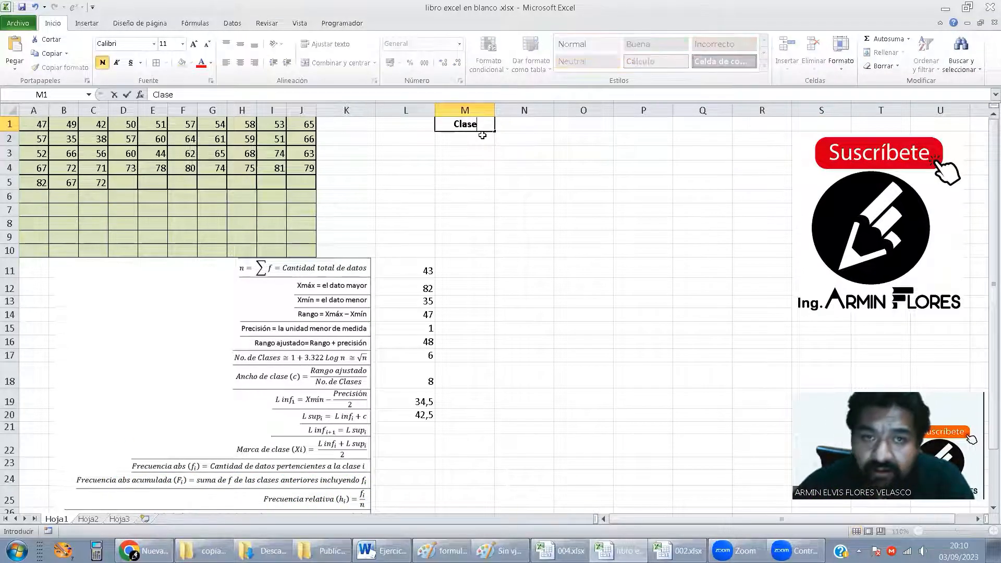
key(Right)
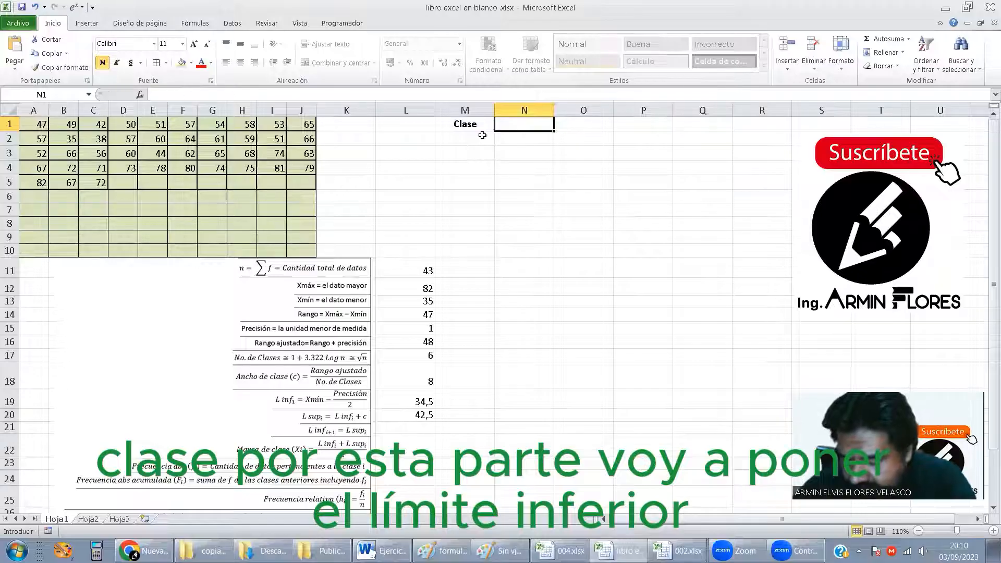
text(Linf)
key(Right)
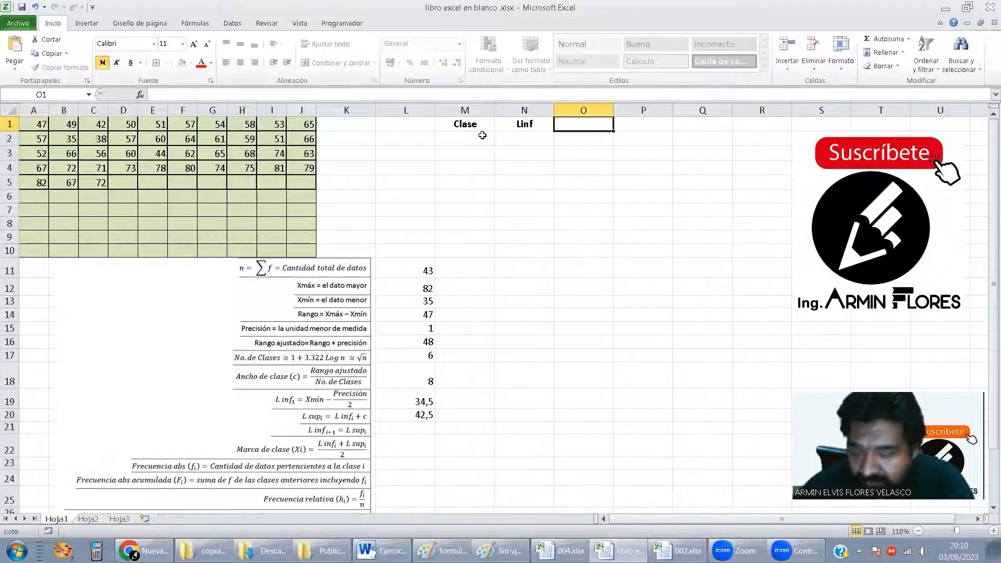
text(Lsup)
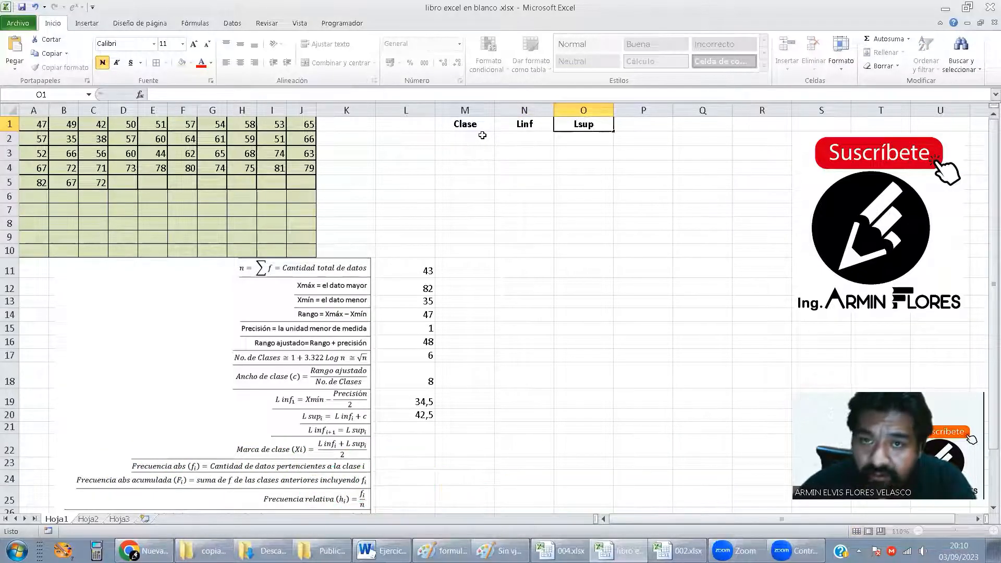
key(Right)
text(X)
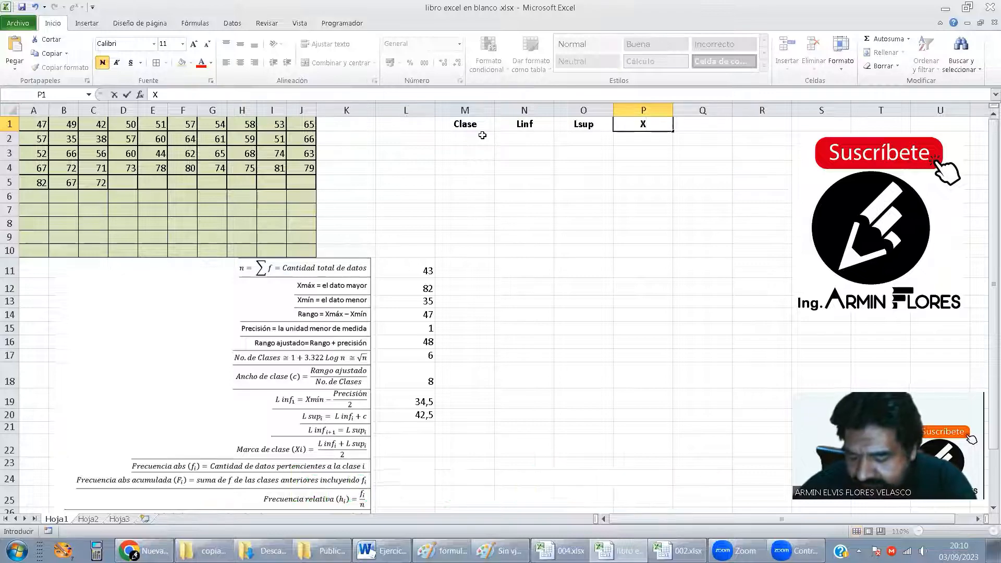
text(i)
key(Right)
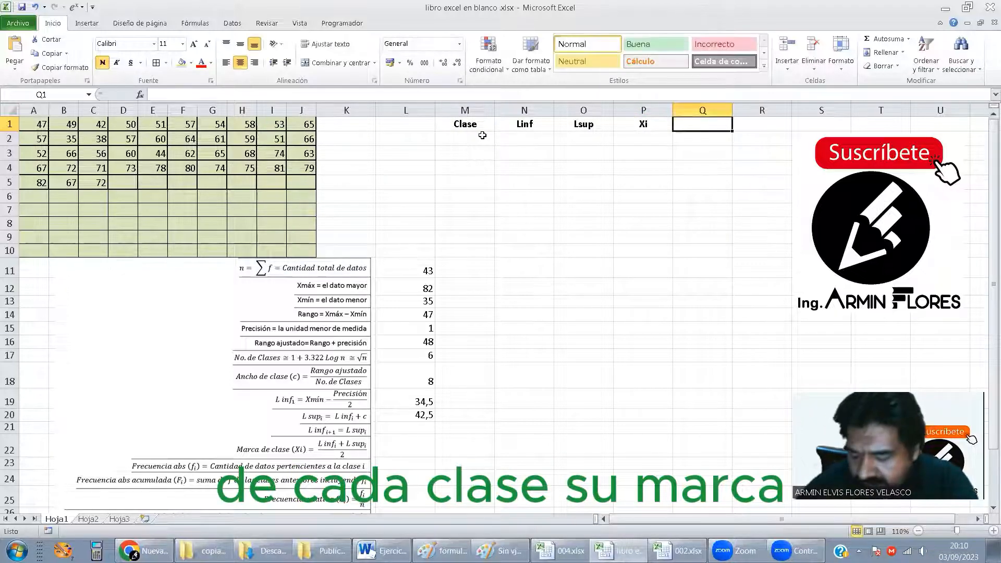
Add the frequency headers f, F, h and H in cells Q1 to T1.
text(f)
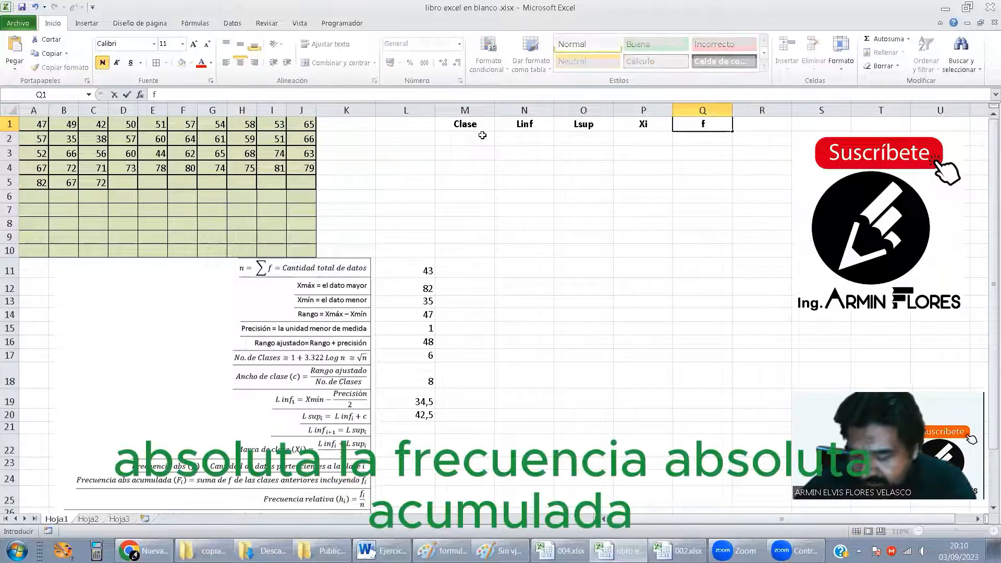
key(Right)
text(F)
key(Right)
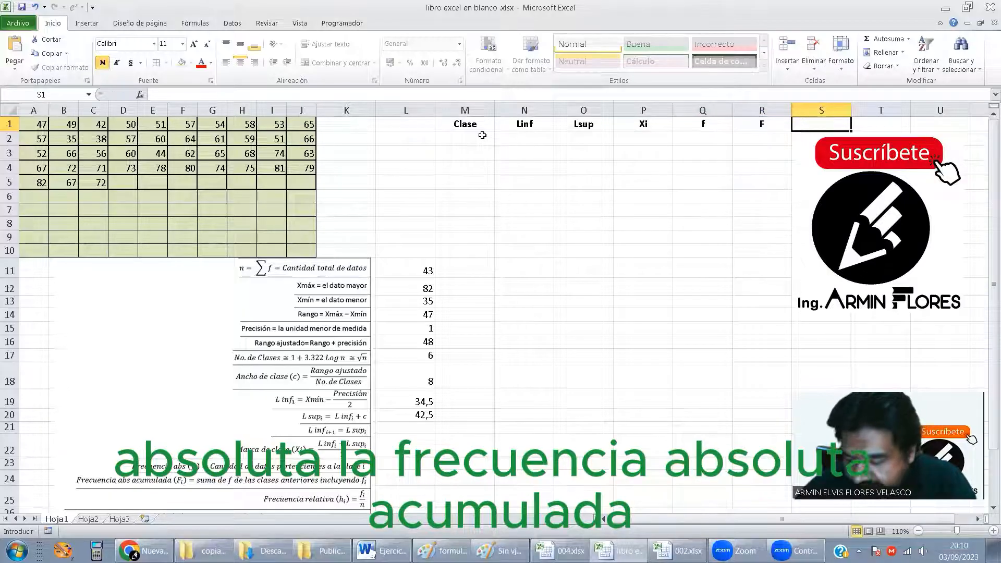
text(h)
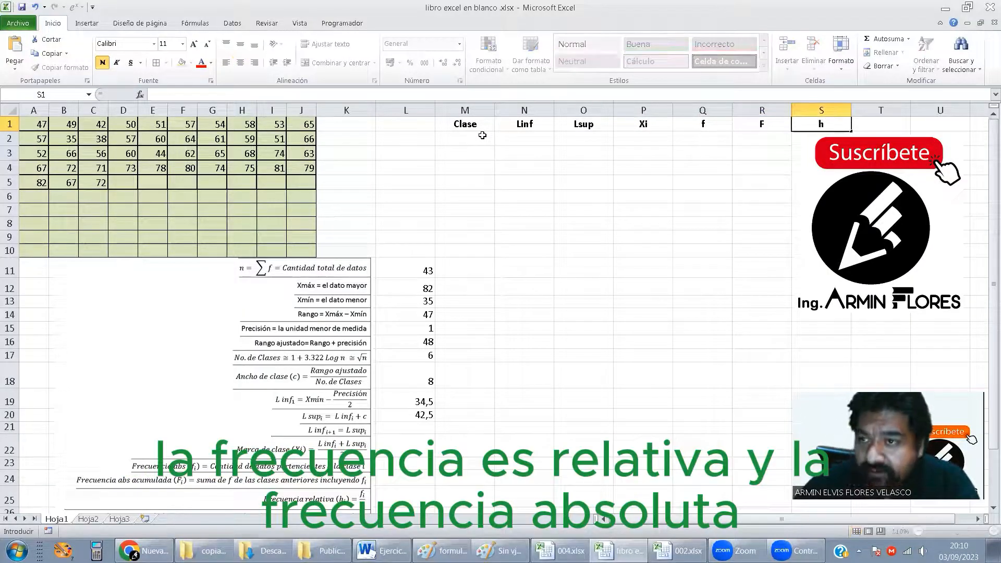
key(Right)
text(H)
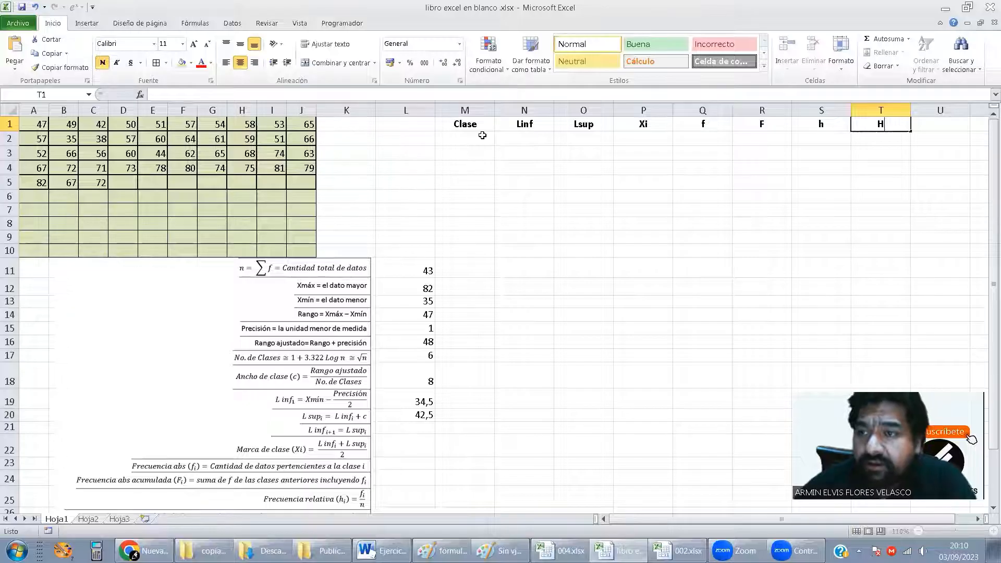
Number the classes 1 to 6 in M2:M7 by entering 1 and 2 and extending the series down.
click(483, 135)
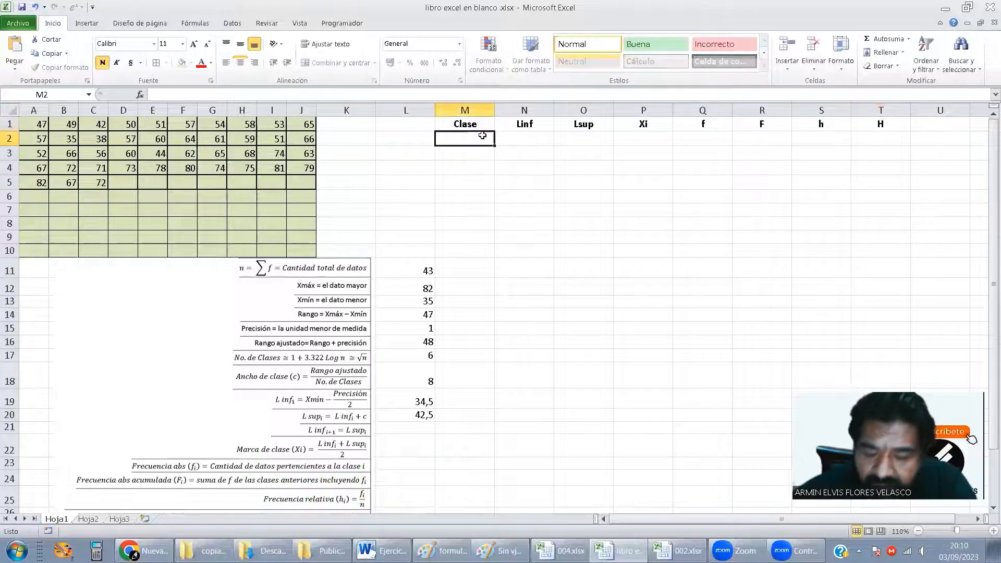
text(1)
key(Return)
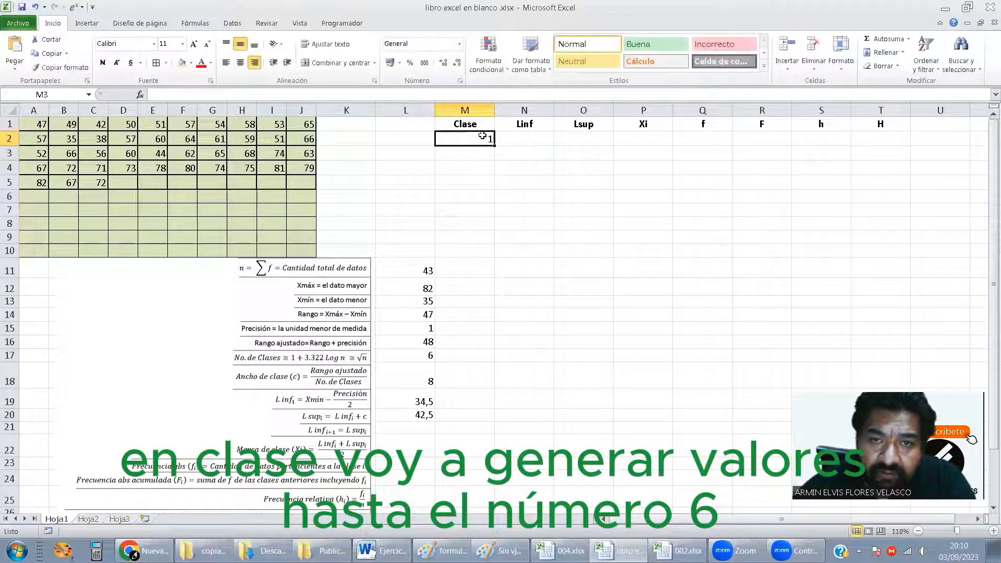
text(2)
click(482, 136)
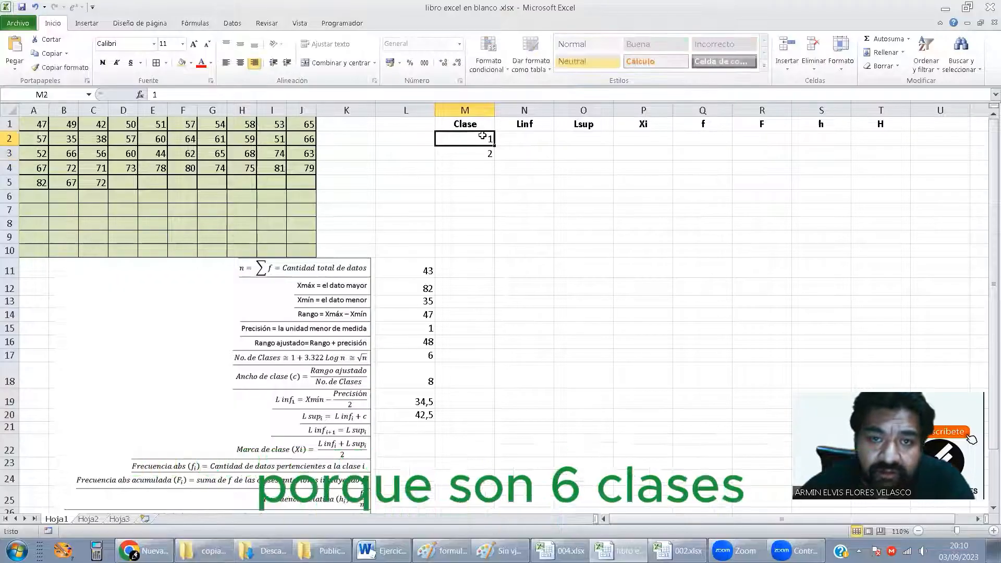
key(shift+Down)
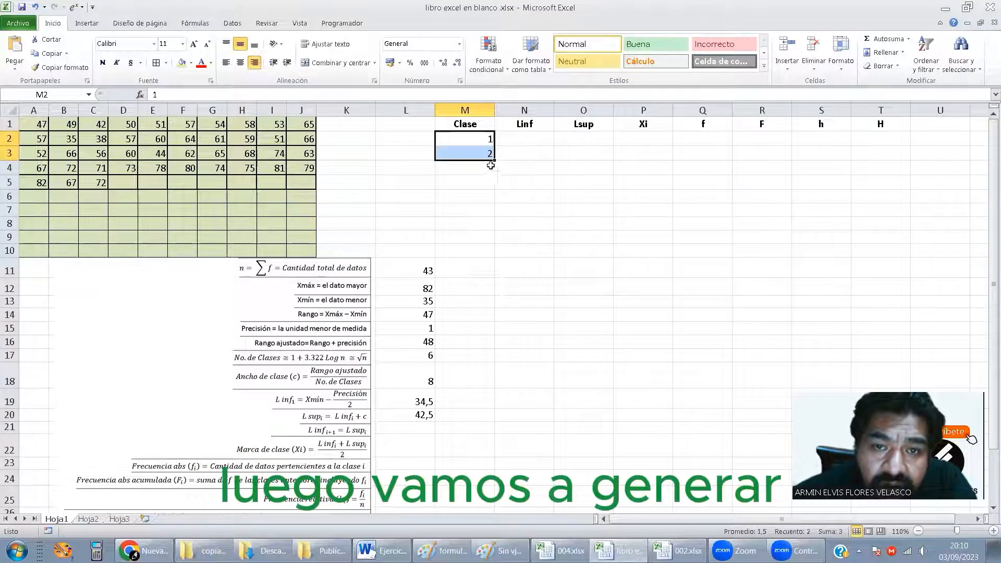
drag(494, 159, 502, 213)
click(514, 209)
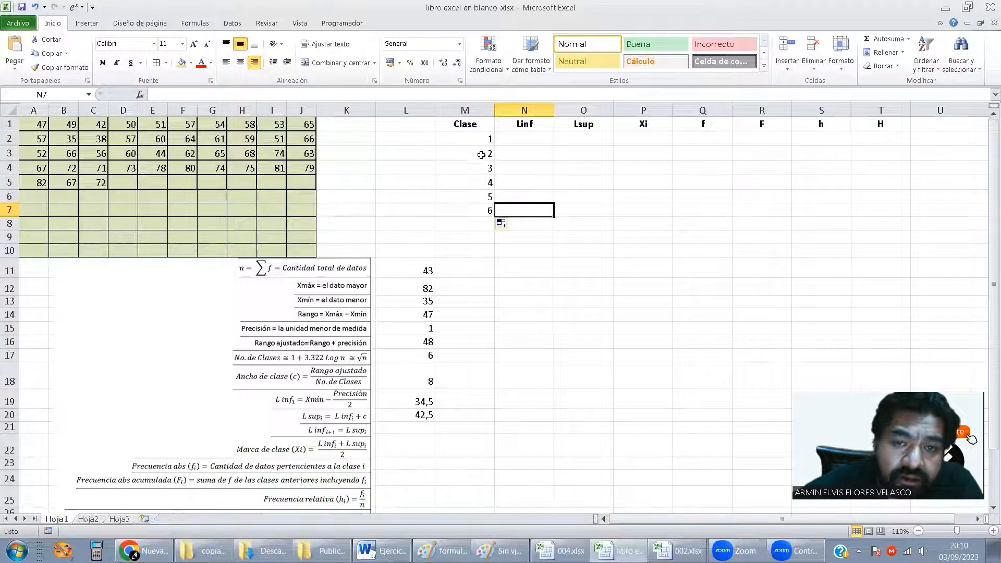
Enter =L19 in N2 to bring in the lower limit of the first class.
click(526, 142)
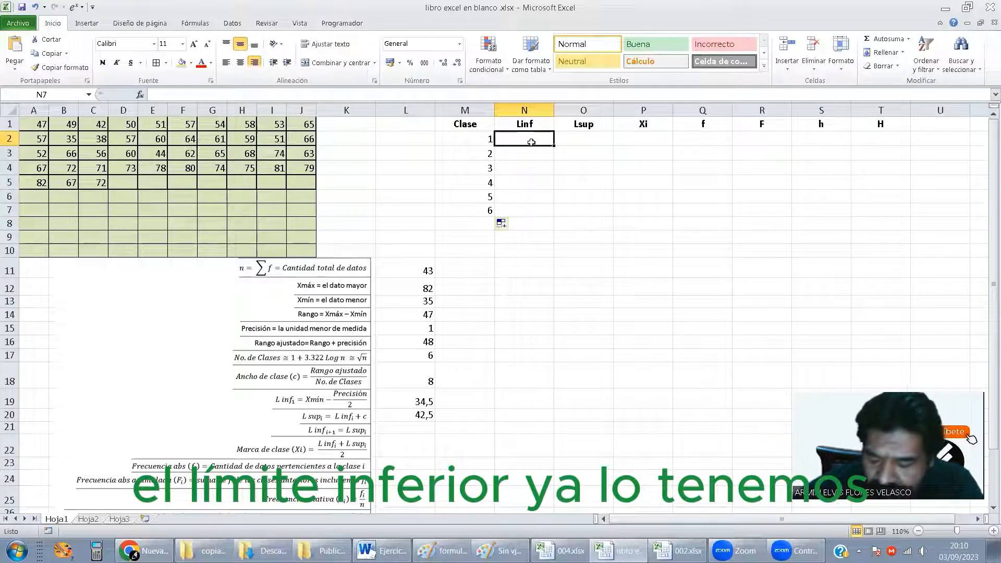
text(=)
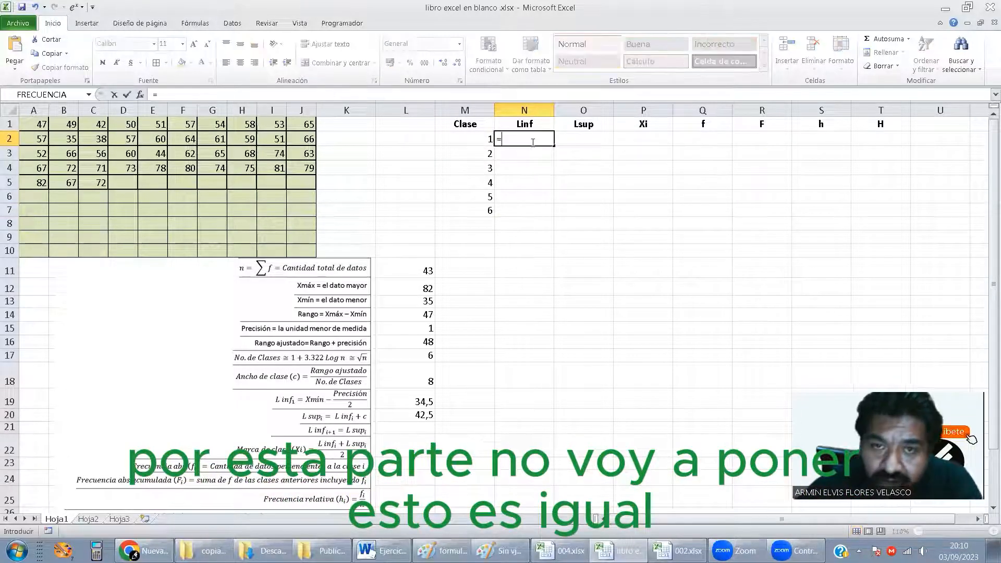
click(400, 394)
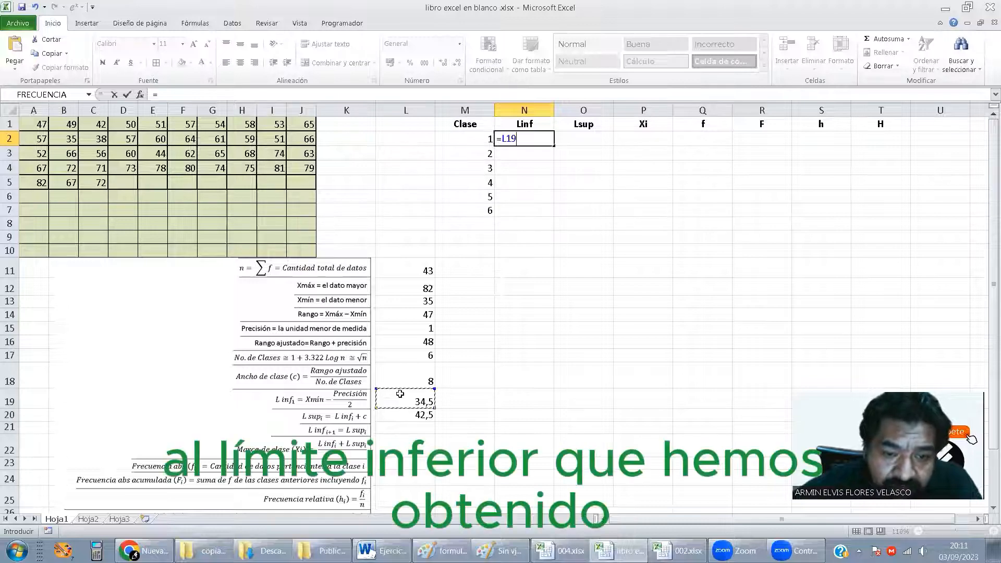
key(Return)
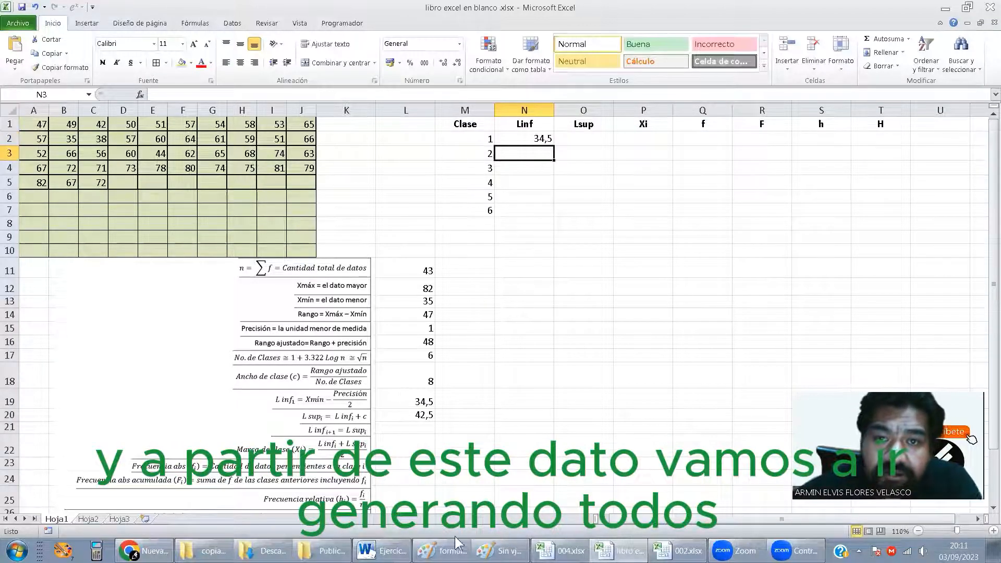
Enter =N2+L18 in O2 to compute the first class's upper limit from its lower limit and the class width.
click(531, 138)
click(585, 140)
click(539, 154)
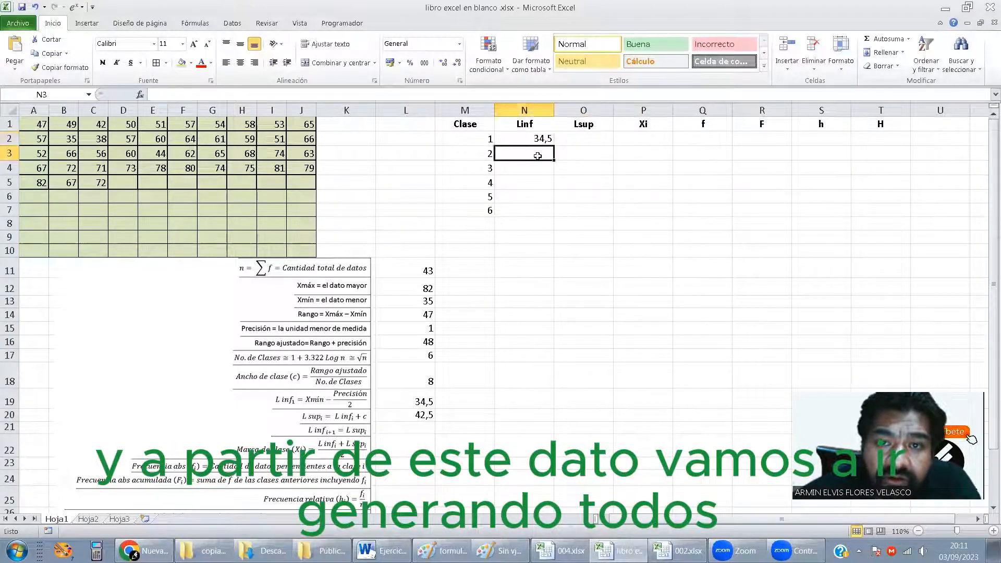
click(555, 154)
click(588, 140)
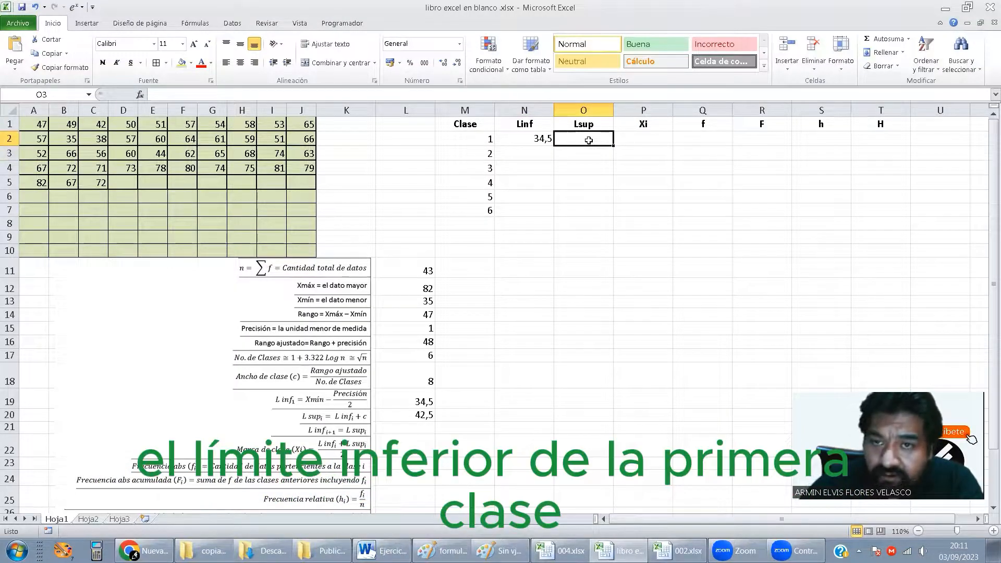
text(=)
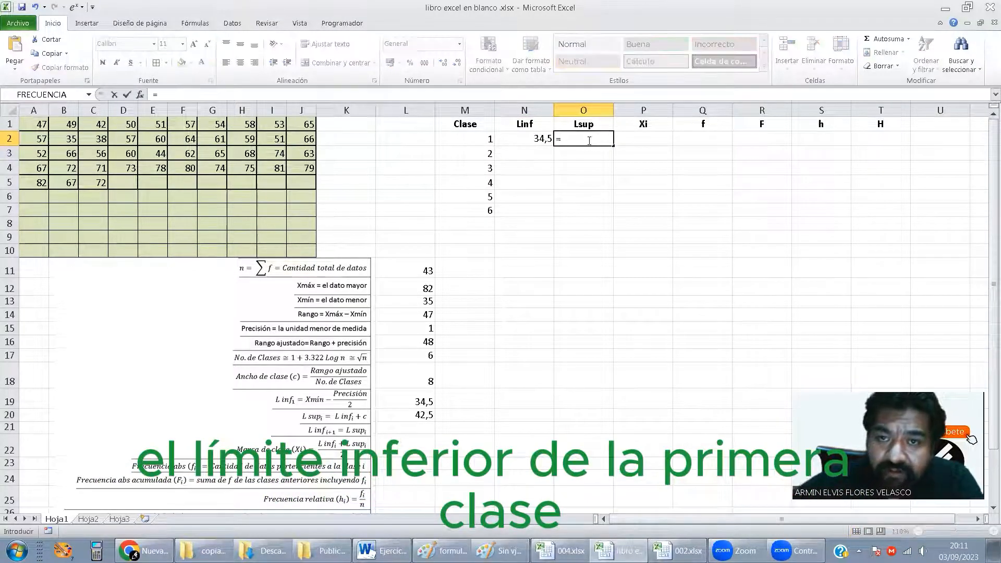
click(544, 140)
text(+)
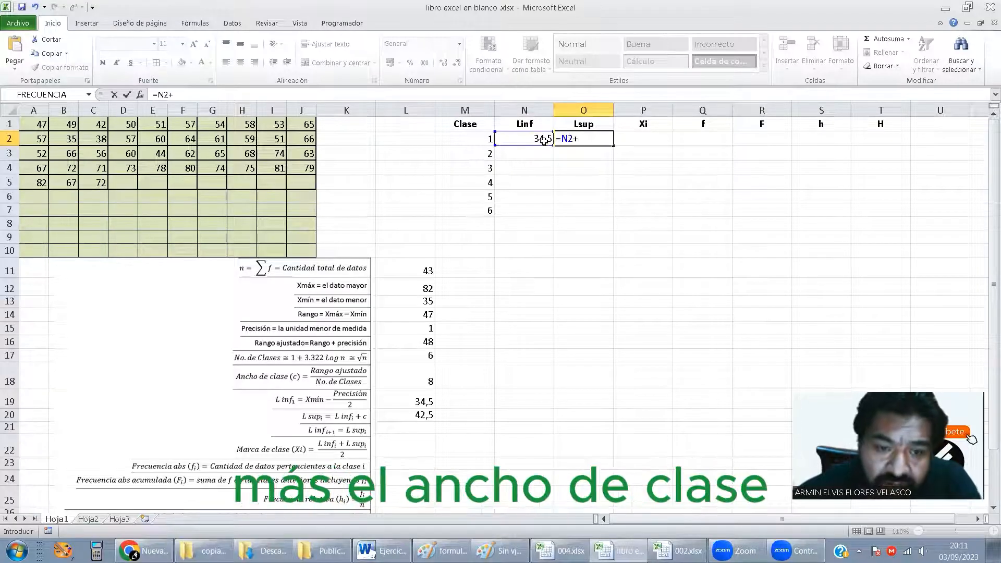
click(418, 384)
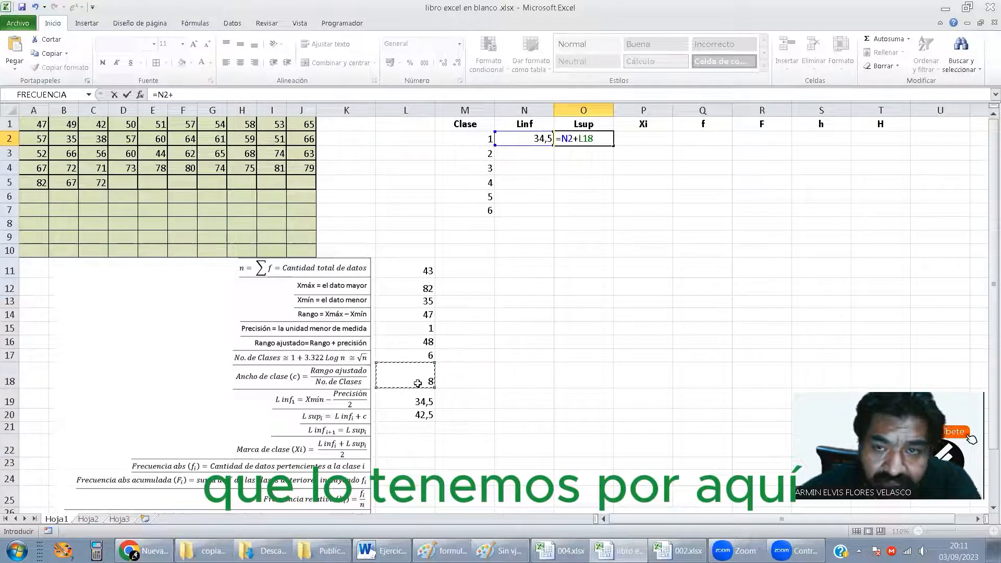
key(Return)
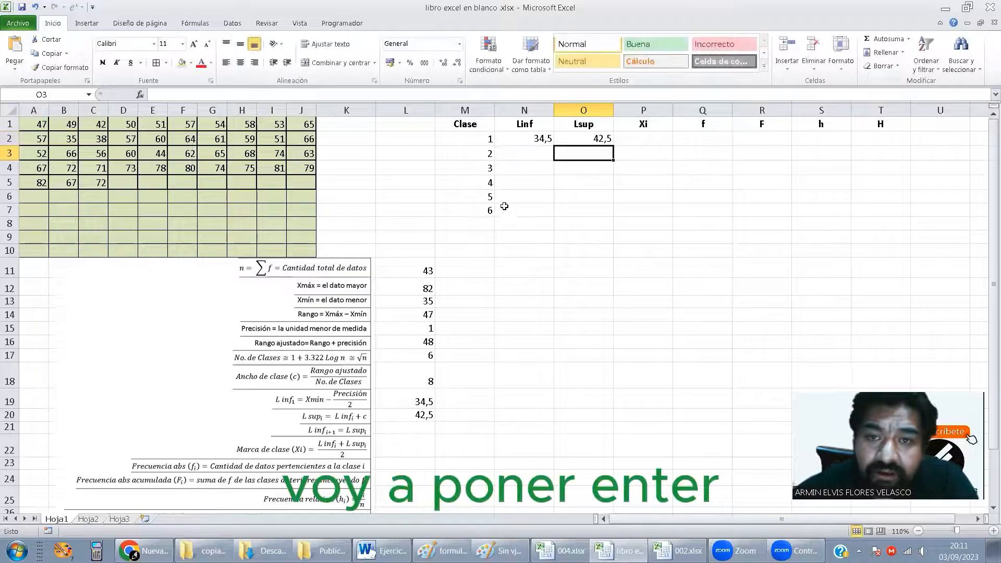
Enter =O2 in N3 so the lower limit takes the previous upper limit, and fill the formula down to N7.
click(547, 151)
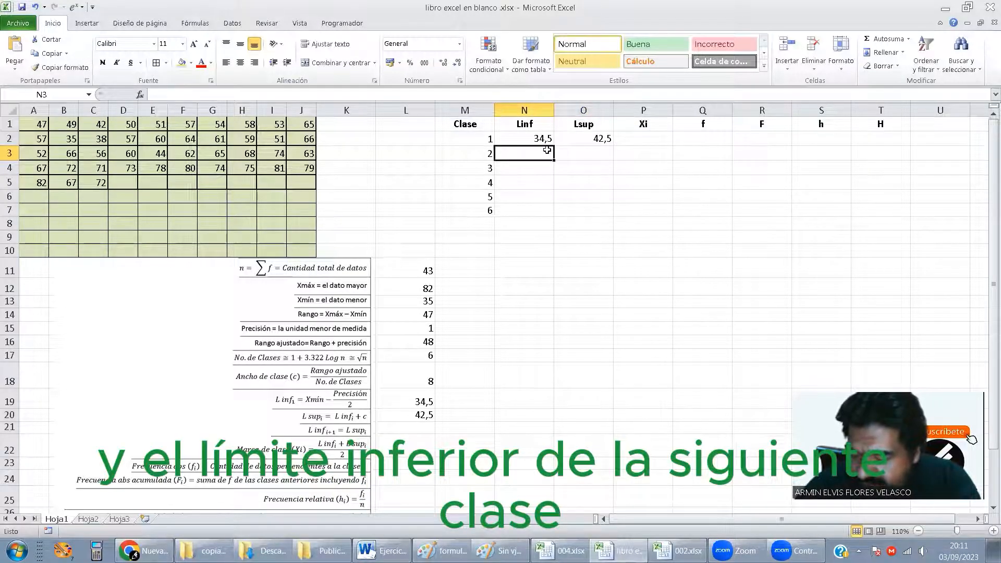
text(=)
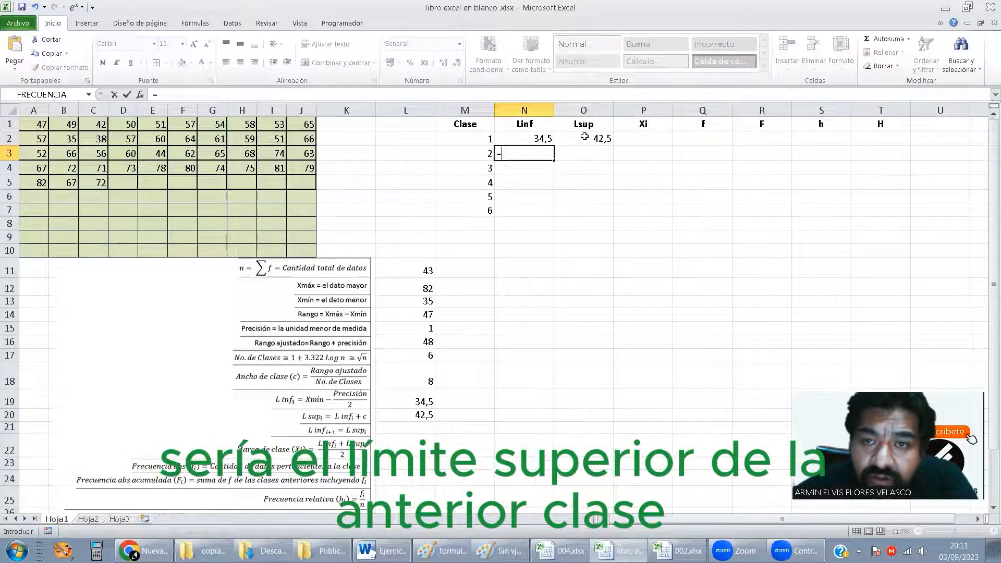
click(583, 138)
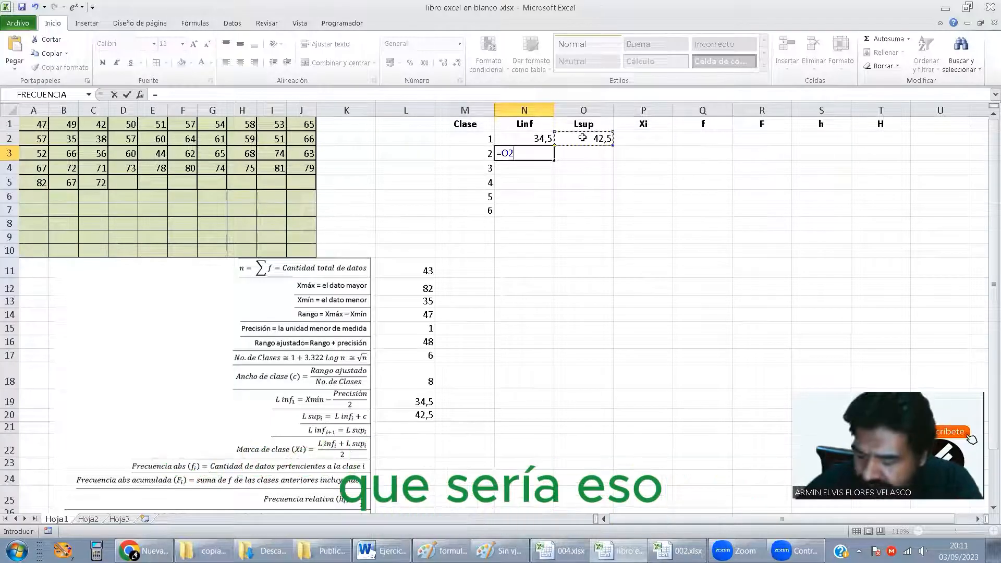
key(Return)
click(545, 151)
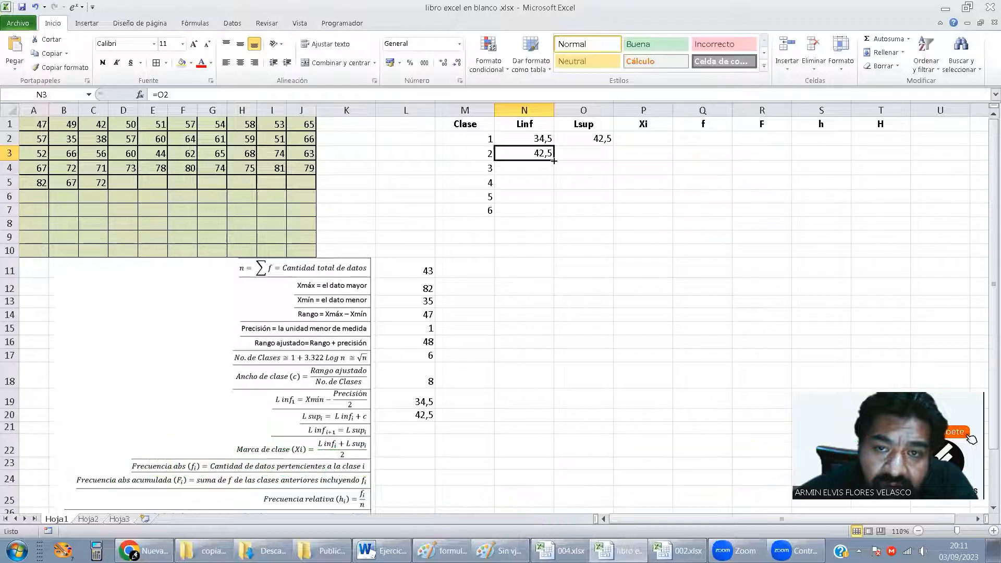
drag(554, 161, 553, 216)
Try to fill the upper-limit formula from O2 down to O7, and check the column L cells it references.
click(597, 138)
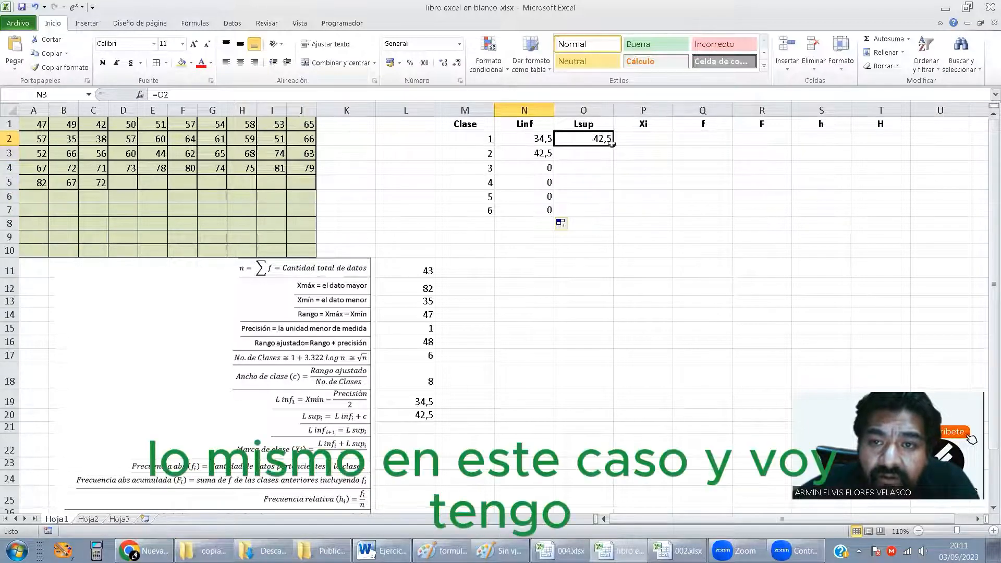
drag(615, 145, 595, 214)
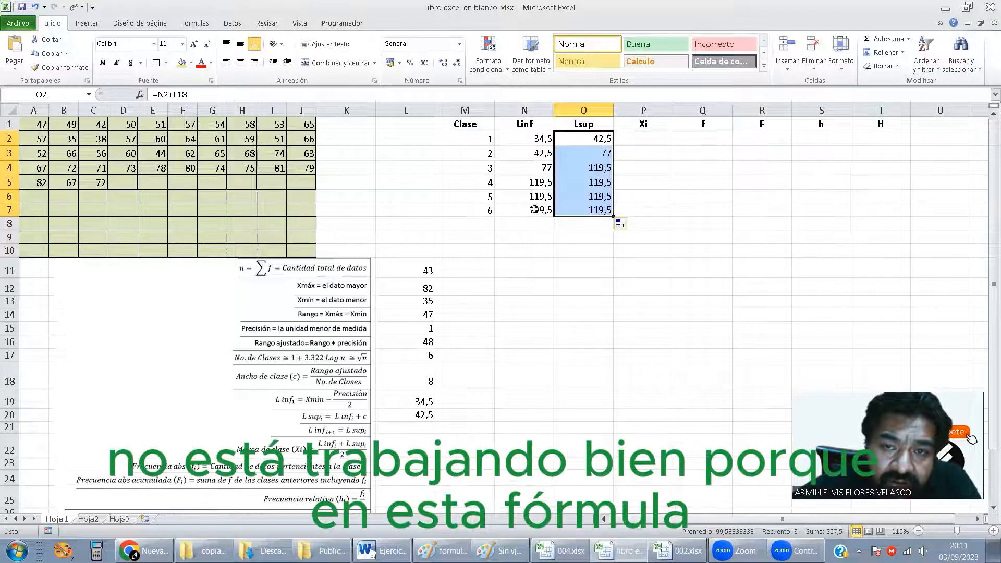
click(587, 142)
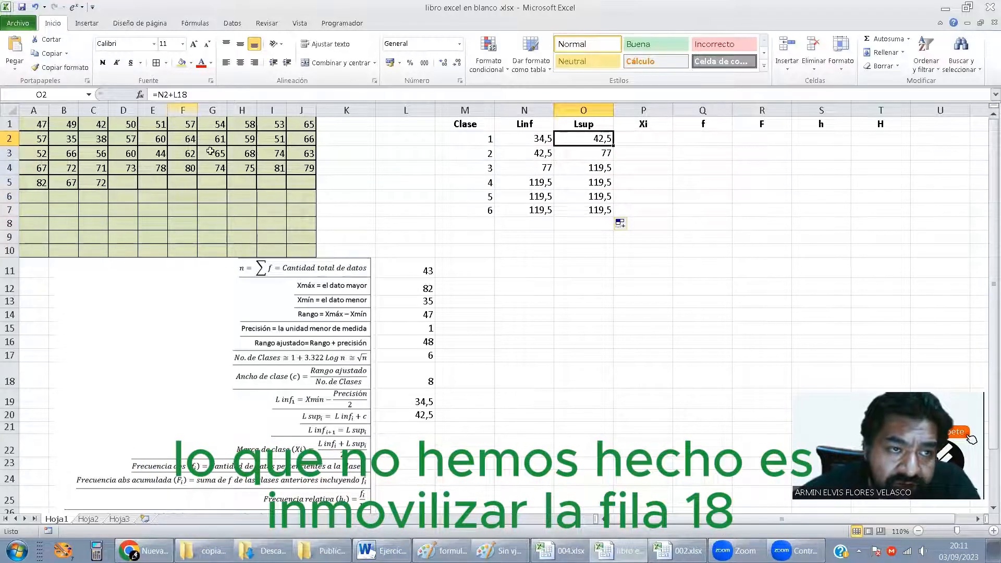
click(421, 374)
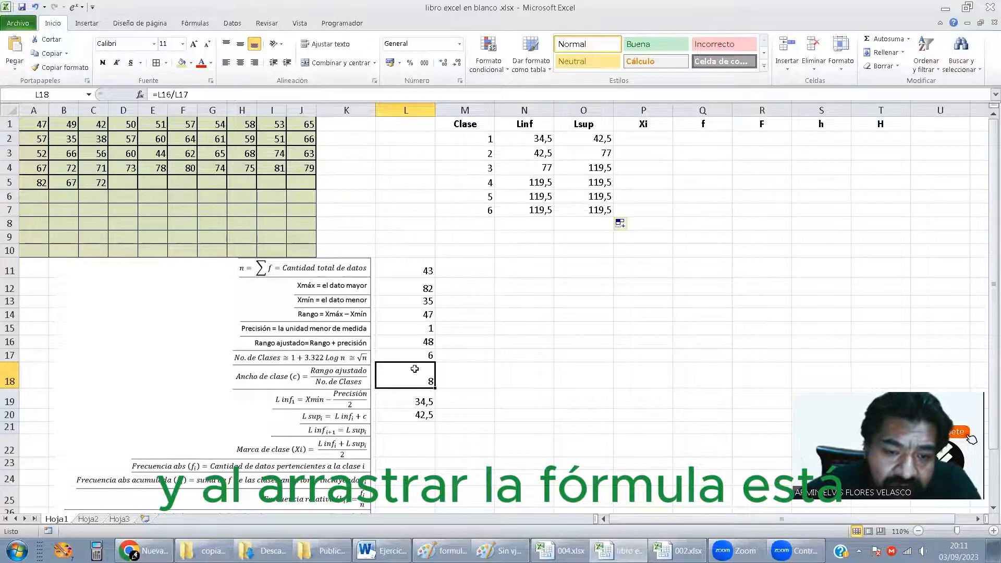
click(414, 401)
click(413, 415)
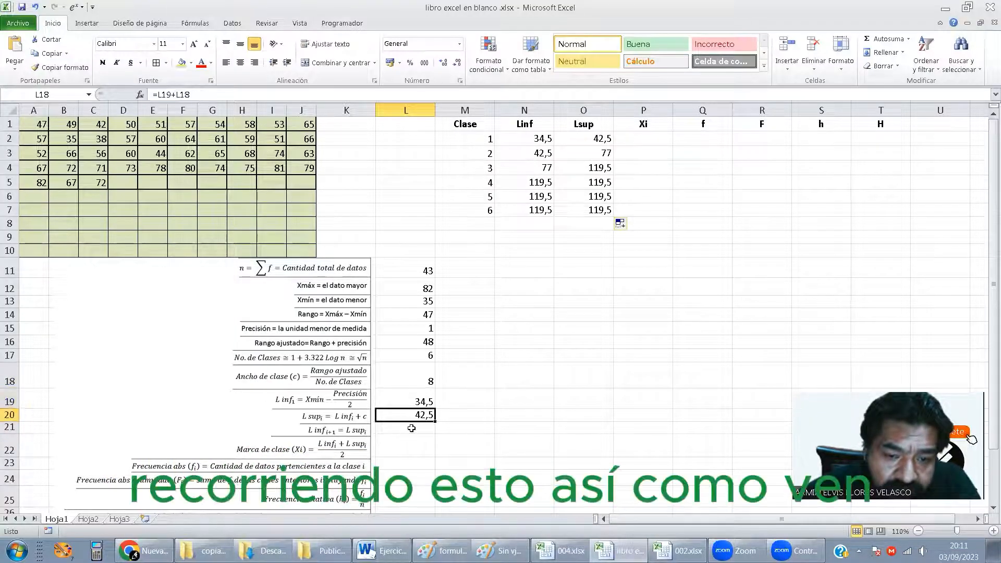
click(411, 428)
click(412, 441)
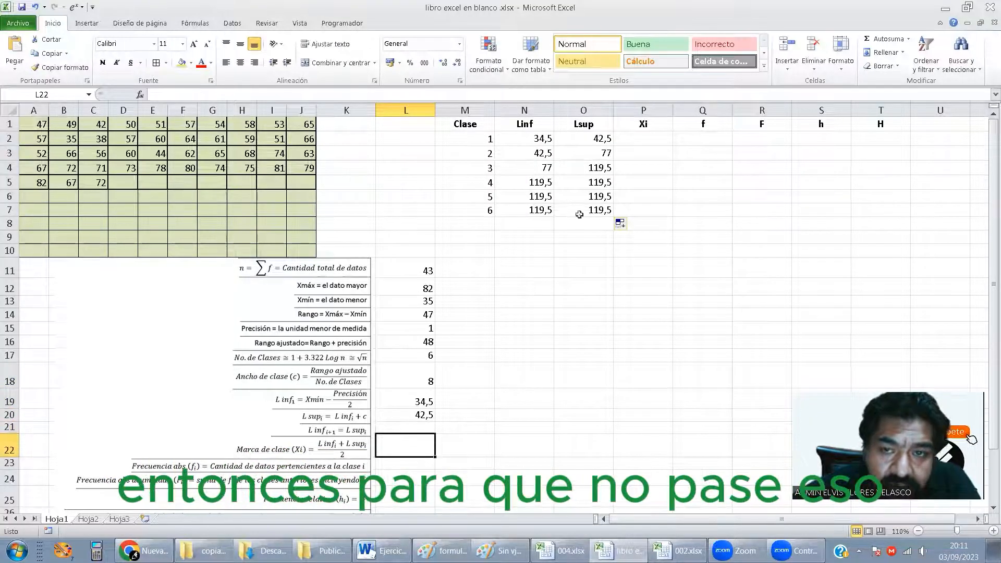
Anchor the class width's row in O2 as =N2+L$18 and fill the formula down to O7.
click(605, 139)
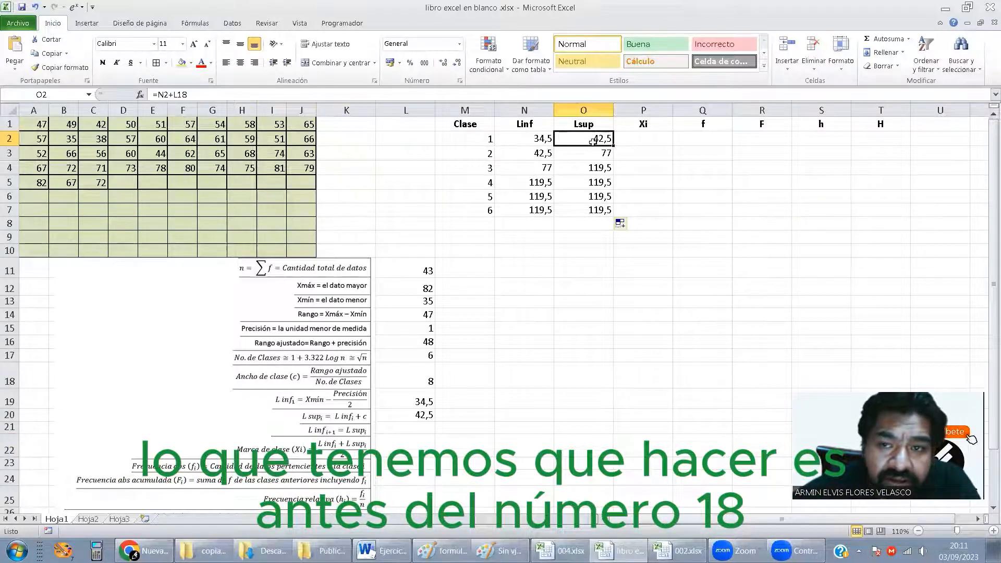
click(178, 94)
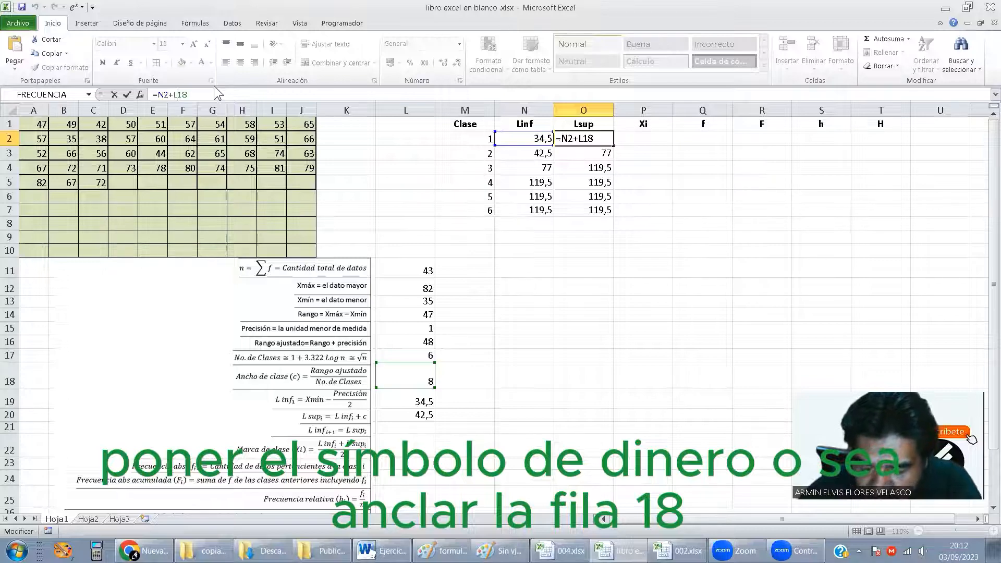
text($)
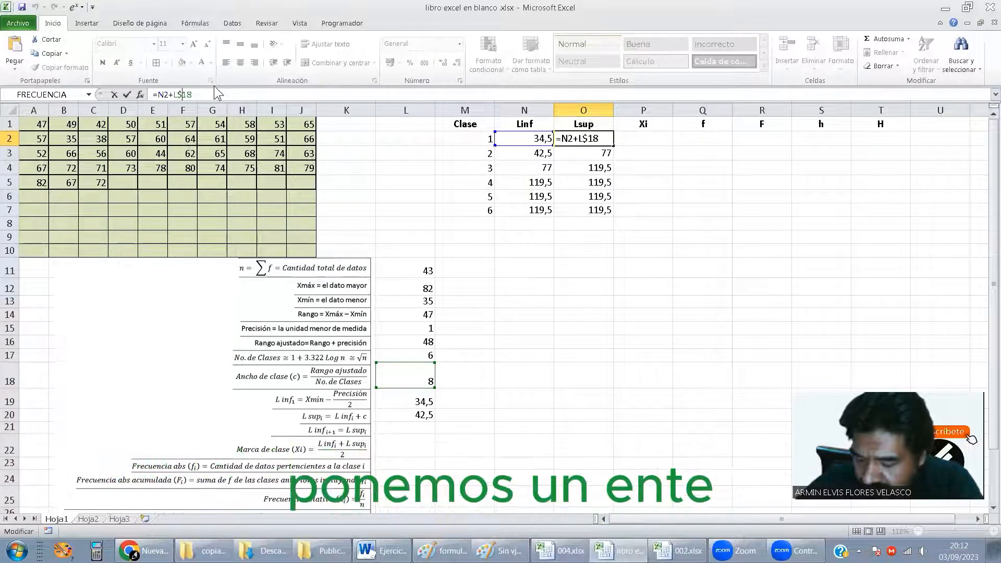
key(Return)
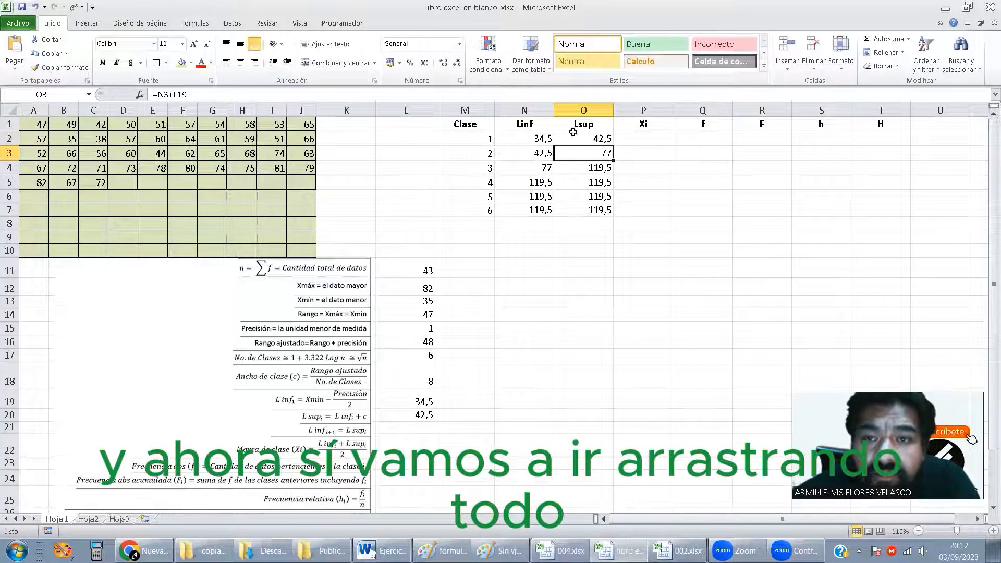
click(611, 141)
drag(612, 146, 609, 214)
Check whether the maximum value in L12 falls between the lower and upper limits of class 6.
click(575, 209)
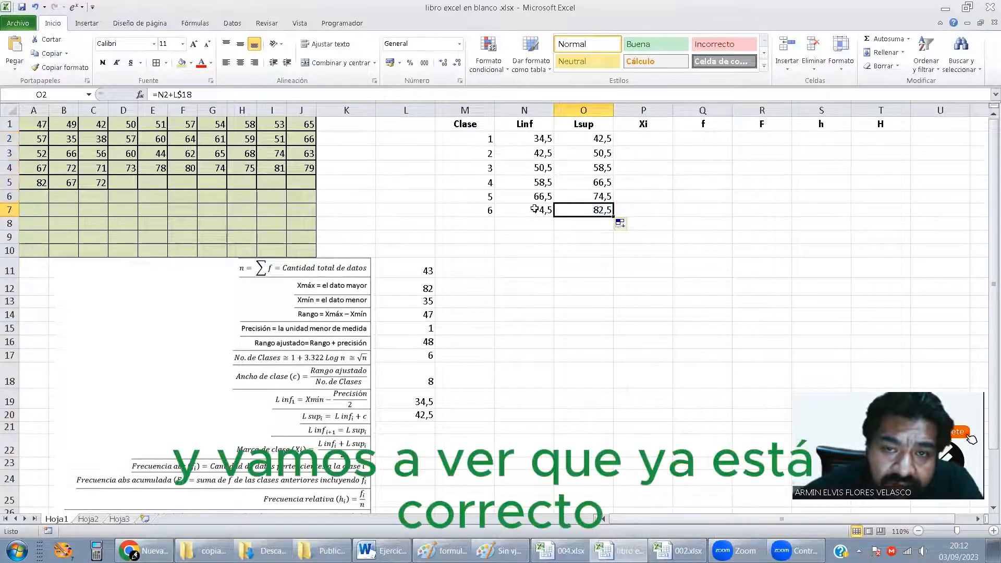
click(537, 209)
click(583, 209)
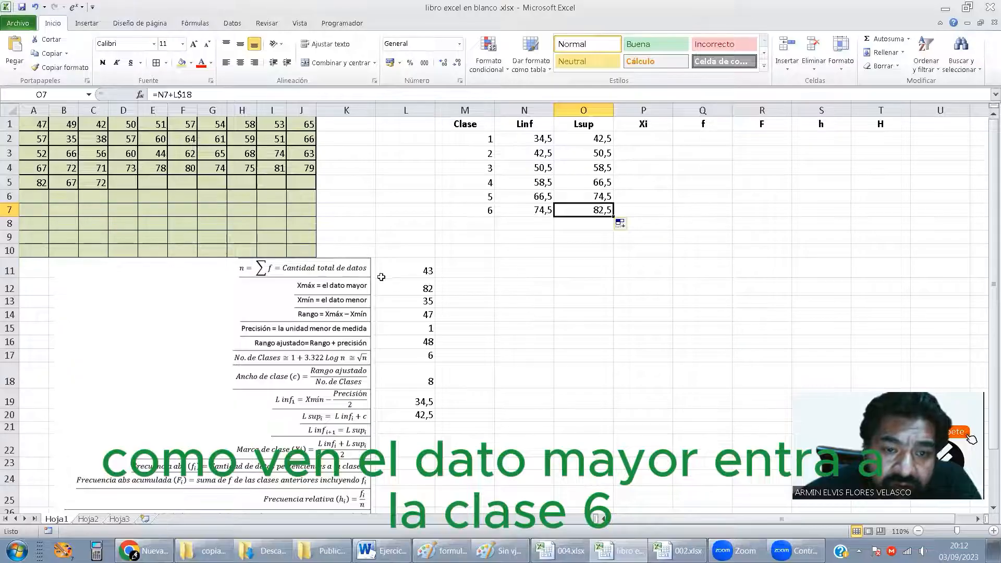
click(405, 290)
click(488, 209)
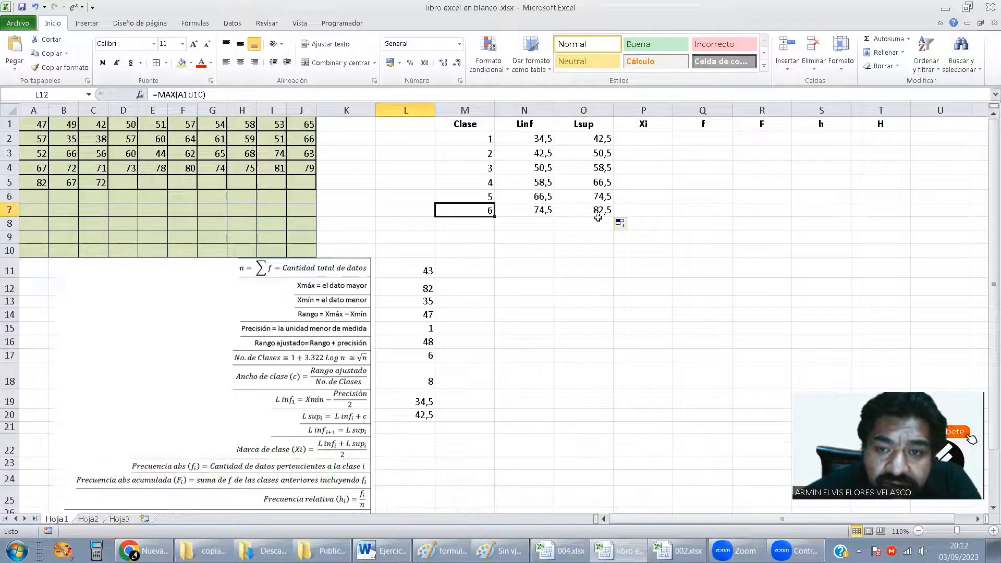
click(594, 211)
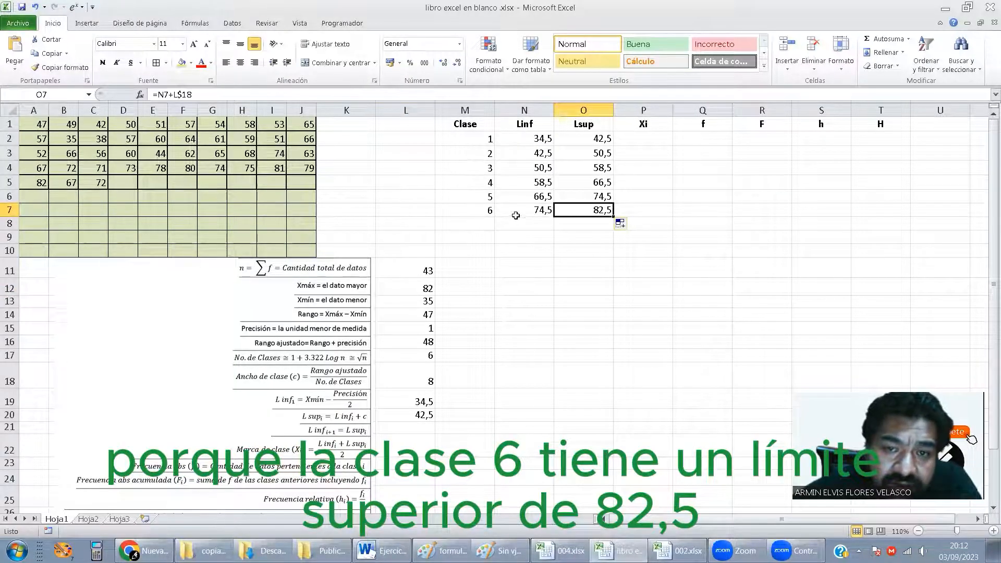
click(628, 211)
Enter =PROMEDIO(N2:O2) in P2 to calculate the class mark of class 1.
click(651, 144)
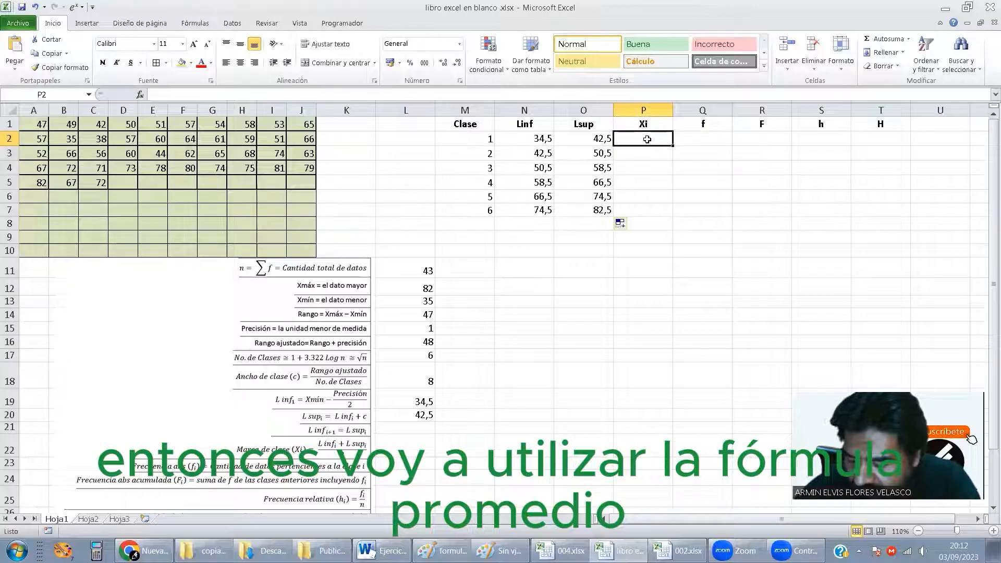
text(=)
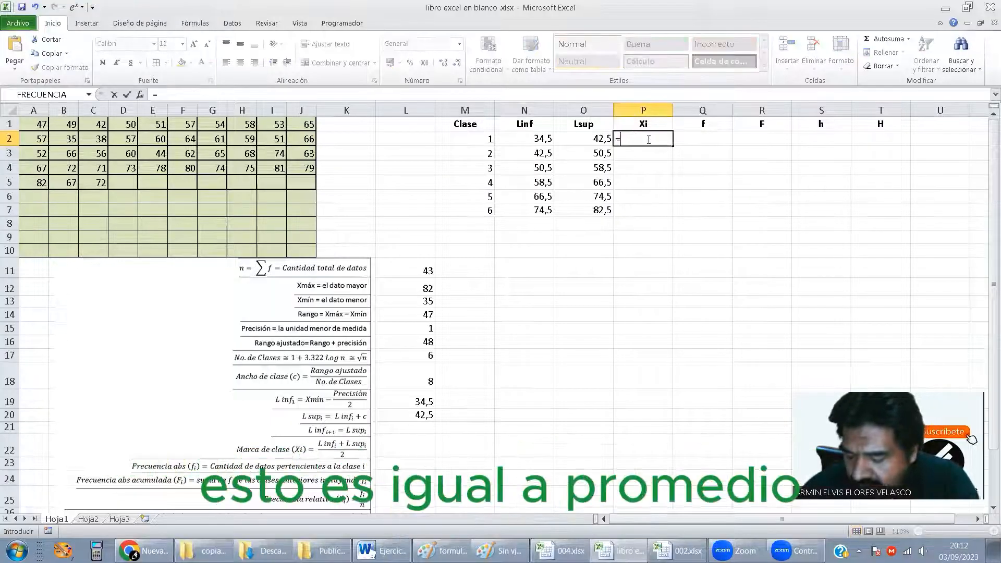
text(promedio)
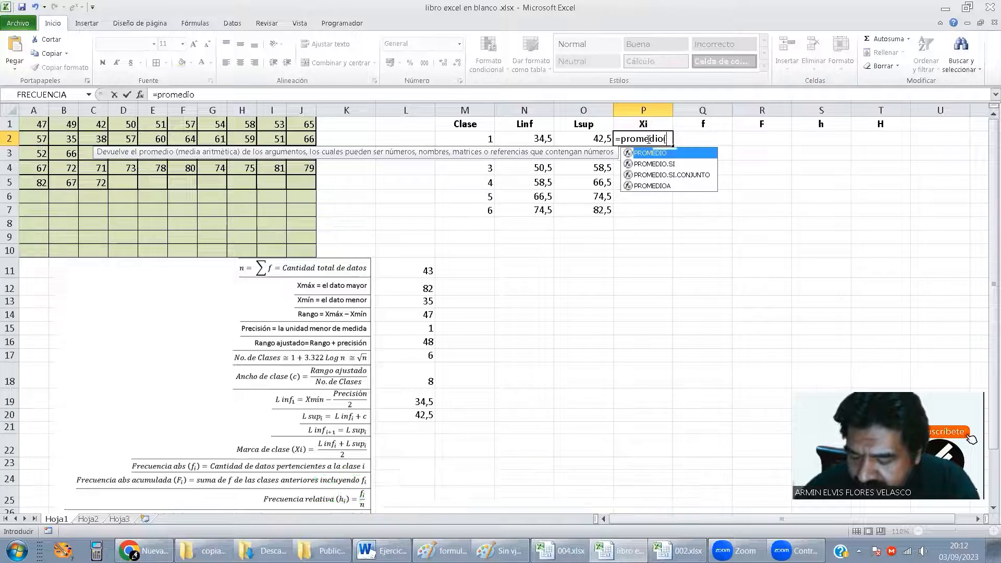
text(()
click(525, 140)
drag(525, 139, 583, 140)
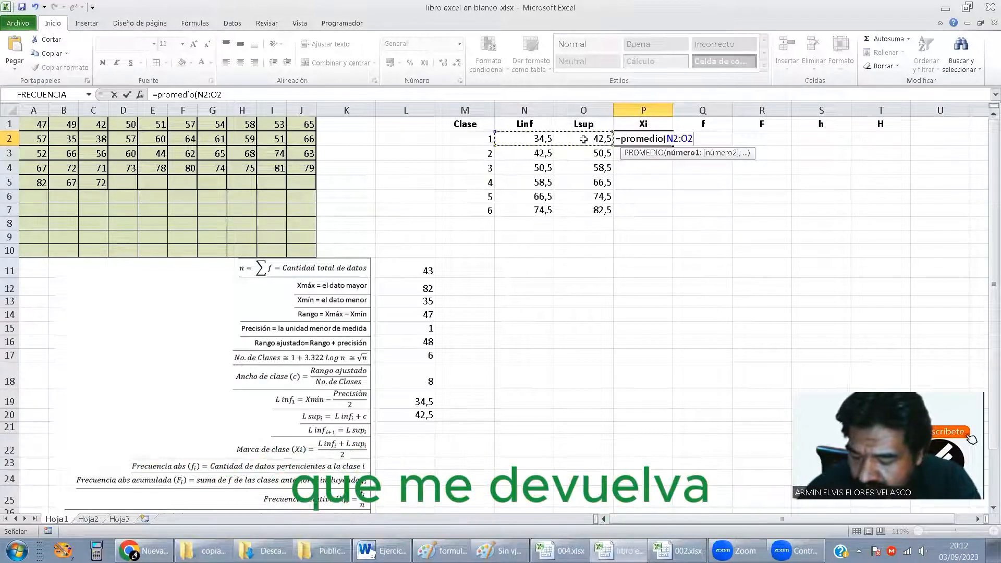
text())
key(Return)
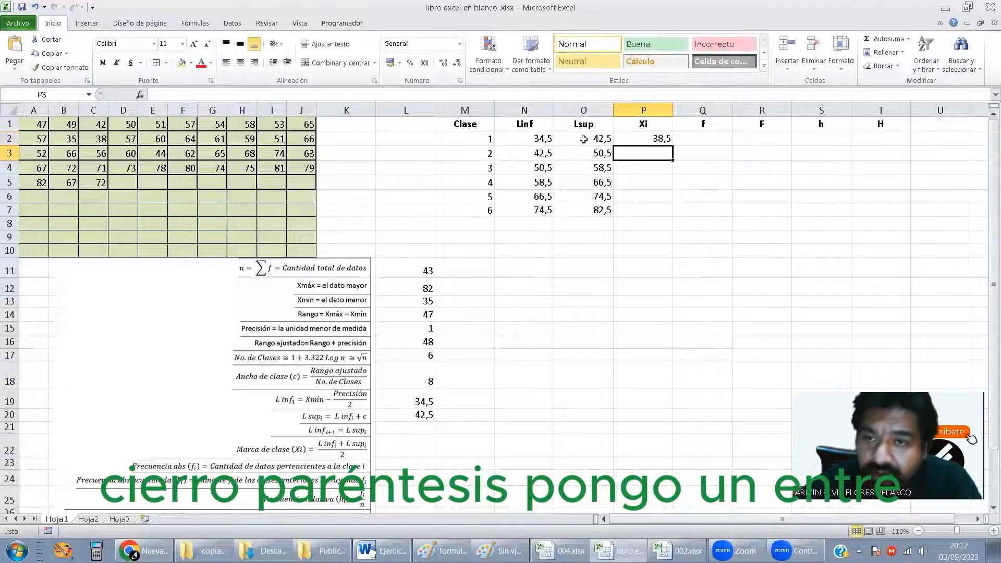
Fill the class mark formula from P2 down to P7 for all six classes.
click(552, 139)
click(573, 140)
click(638, 140)
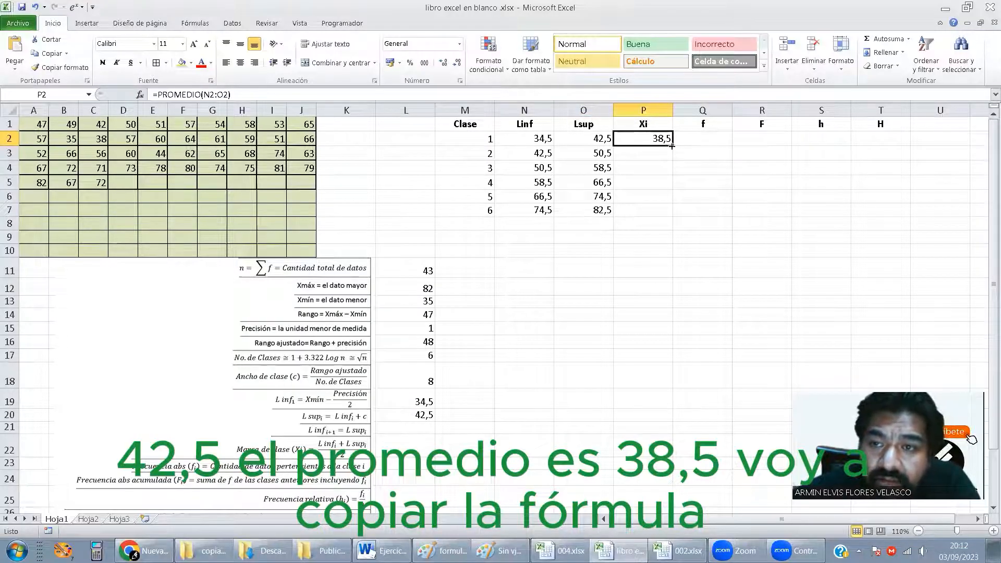
drag(672, 146, 662, 216)
click(646, 213)
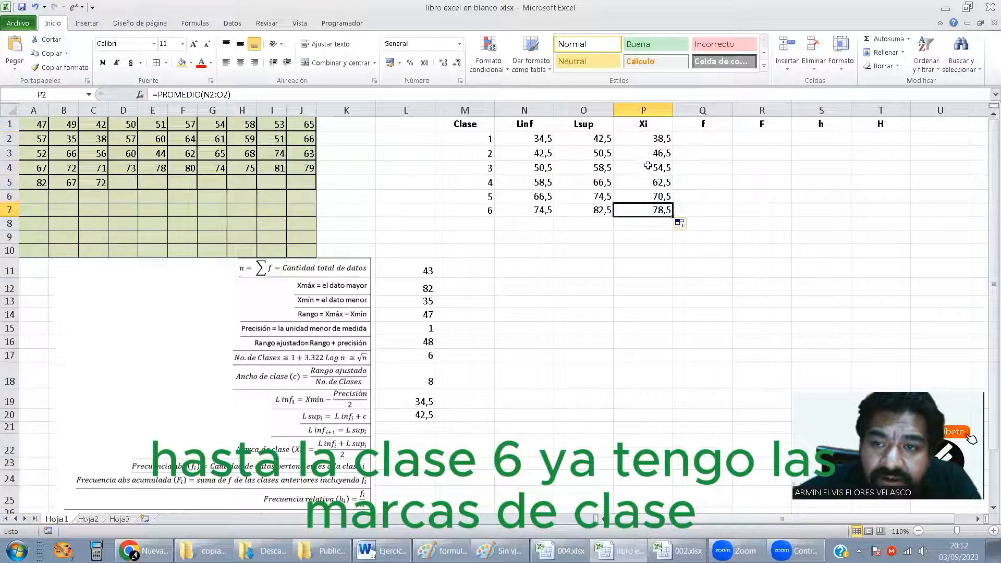
click(649, 142)
click(648, 166)
click(652, 192)
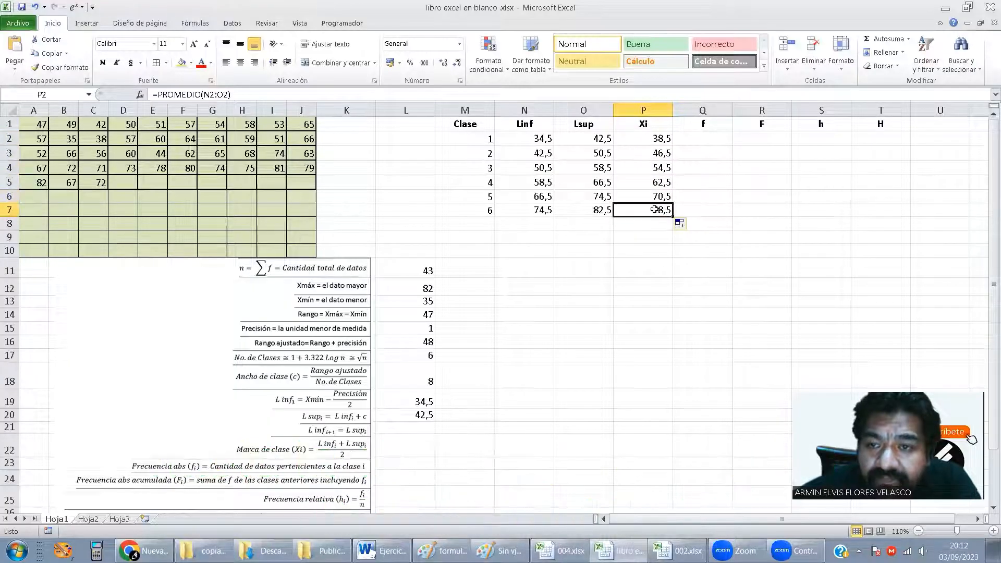
Examine the lower and upper limits of class 1 that bound its frequency count in column f.
click(692, 206)
click(690, 149)
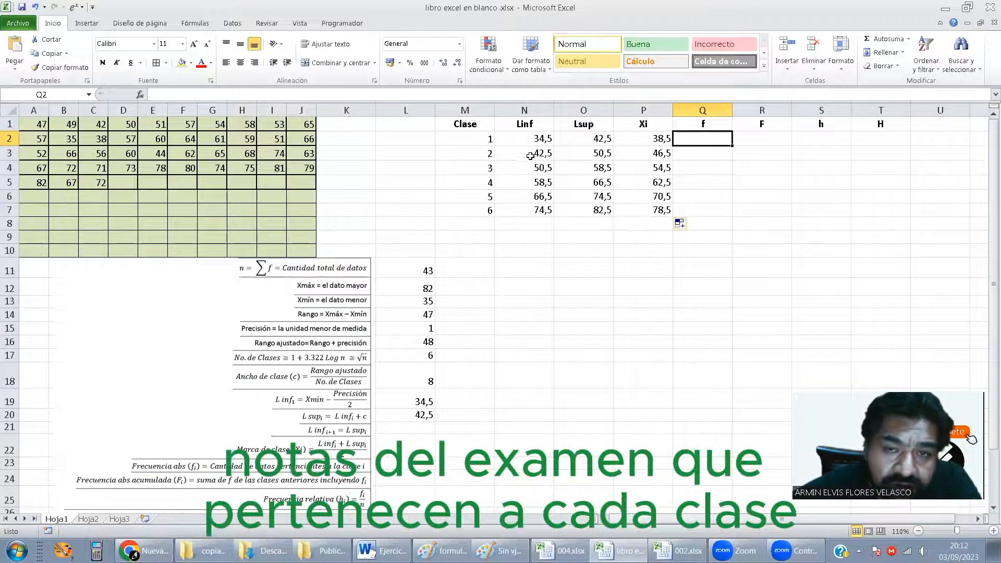
click(539, 140)
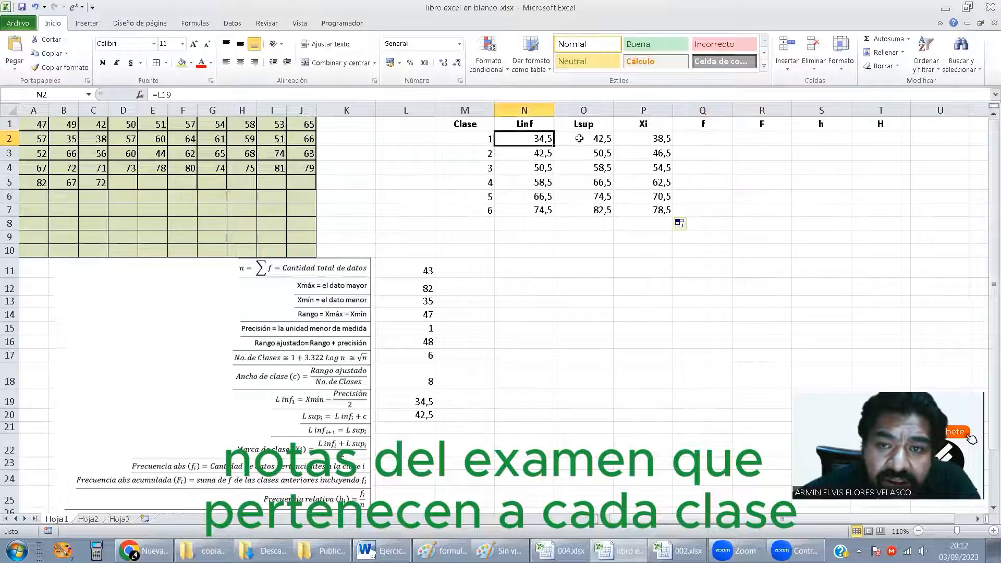
click(584, 139)
click(694, 138)
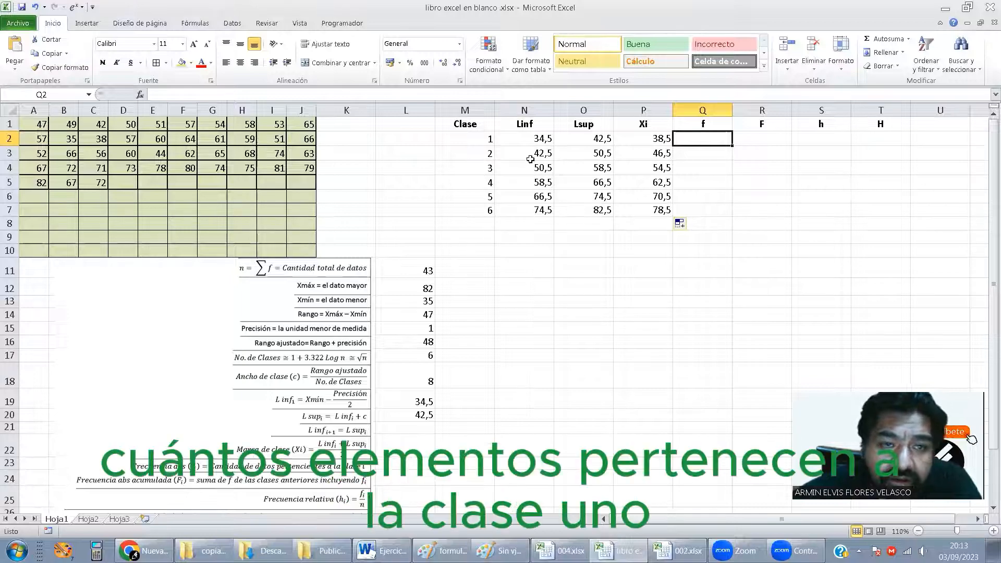
click(593, 138)
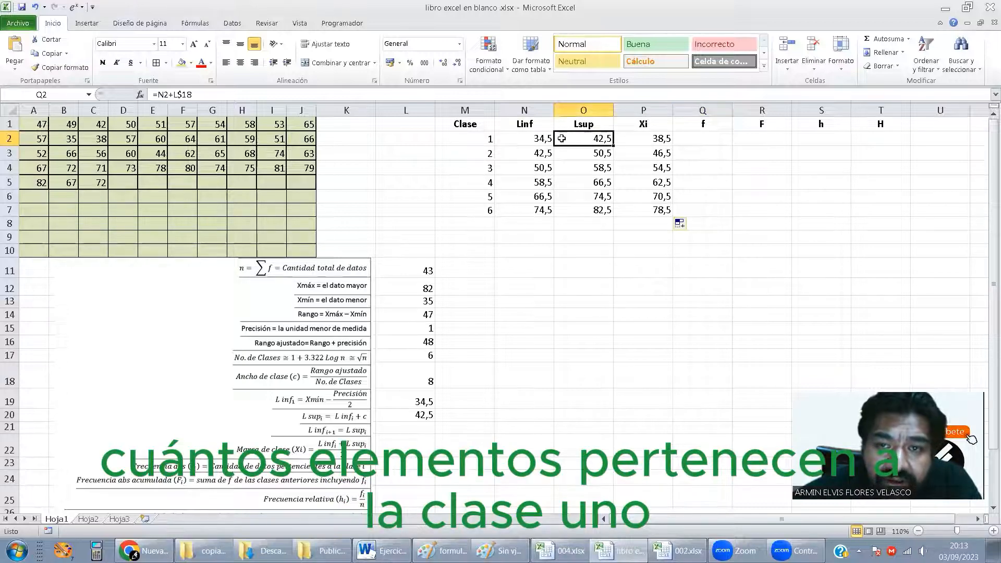
click(464, 141)
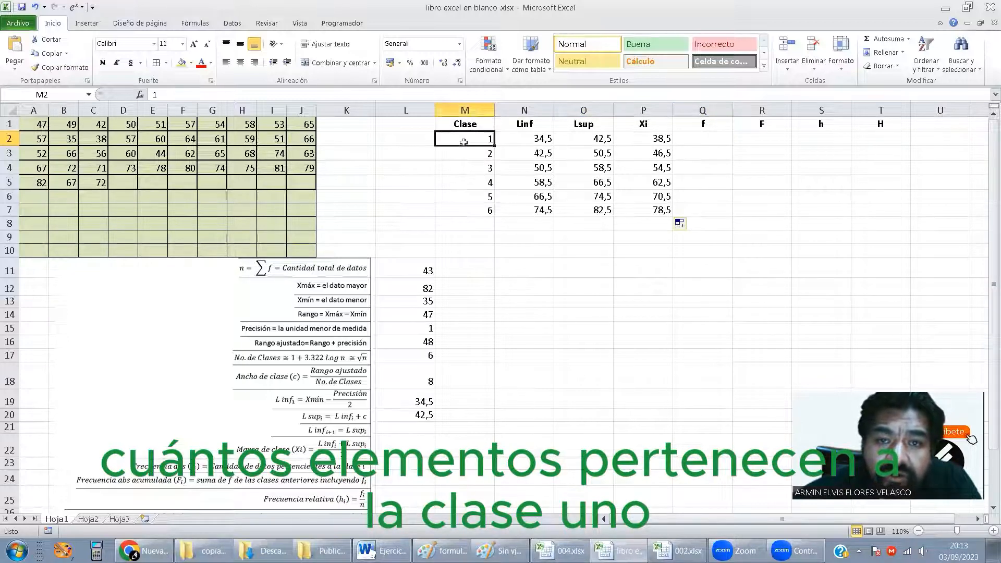
click(543, 142)
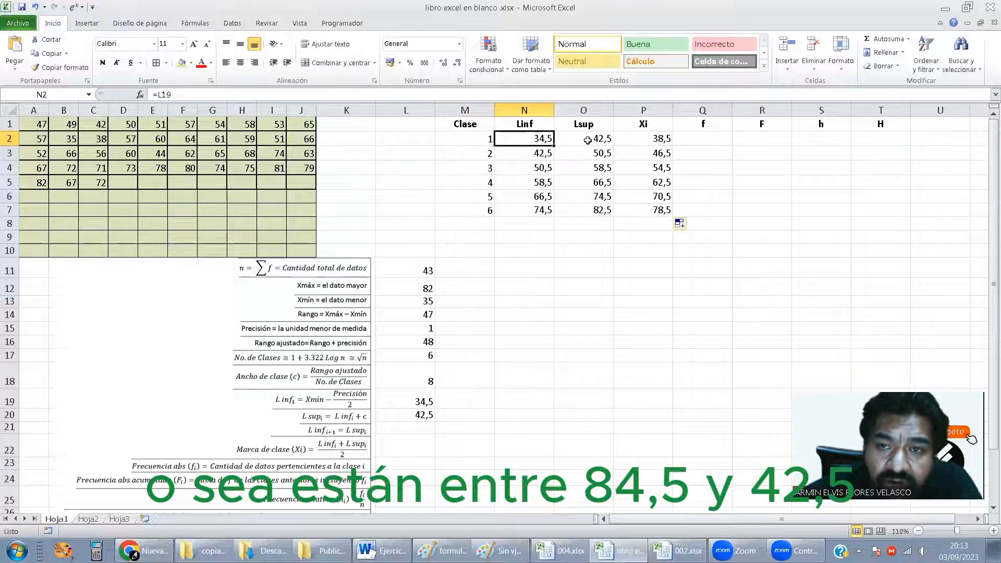
click(587, 139)
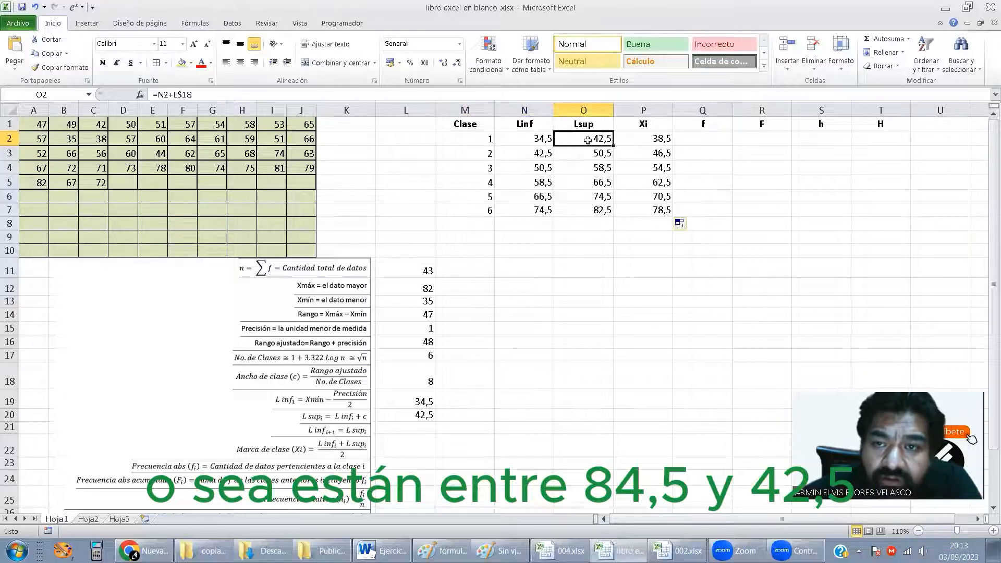
Start a CONTAR.SI.CONJUNTO formula in Q2 with the row-anchored data range A$1:J$10 as its first criteria range.
click(685, 142)
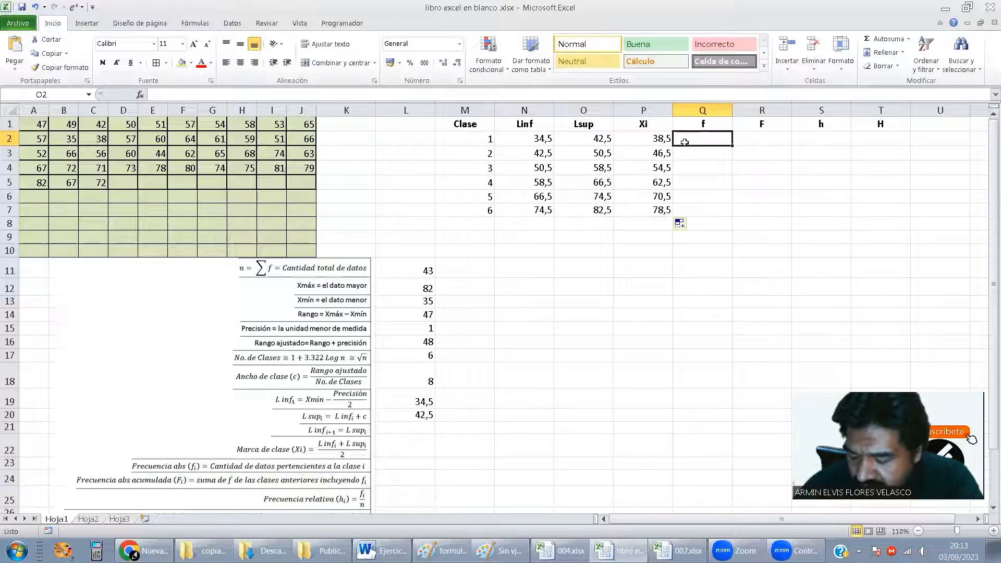
text(=contar)
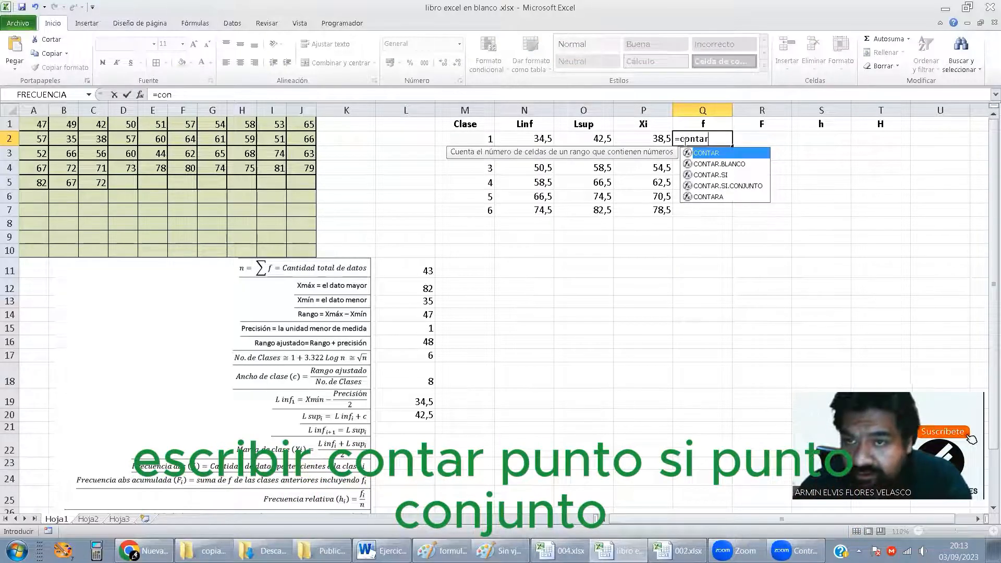
text(.si.con)
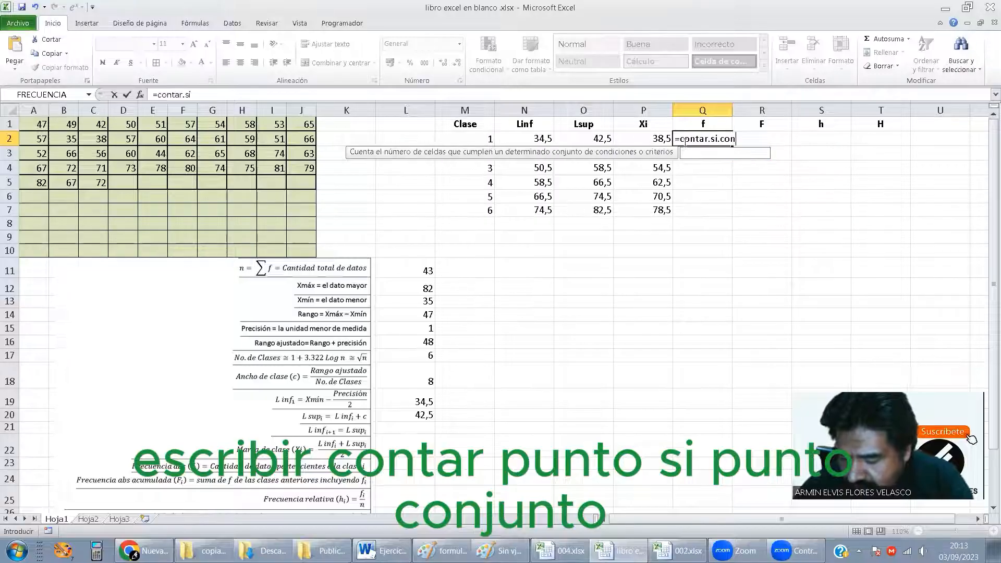
text(junto)
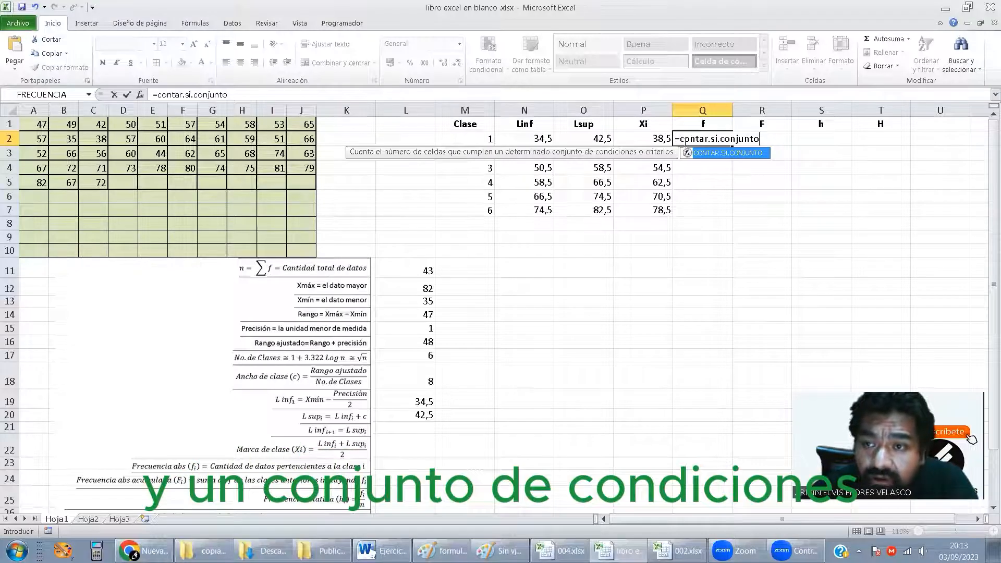
text(()
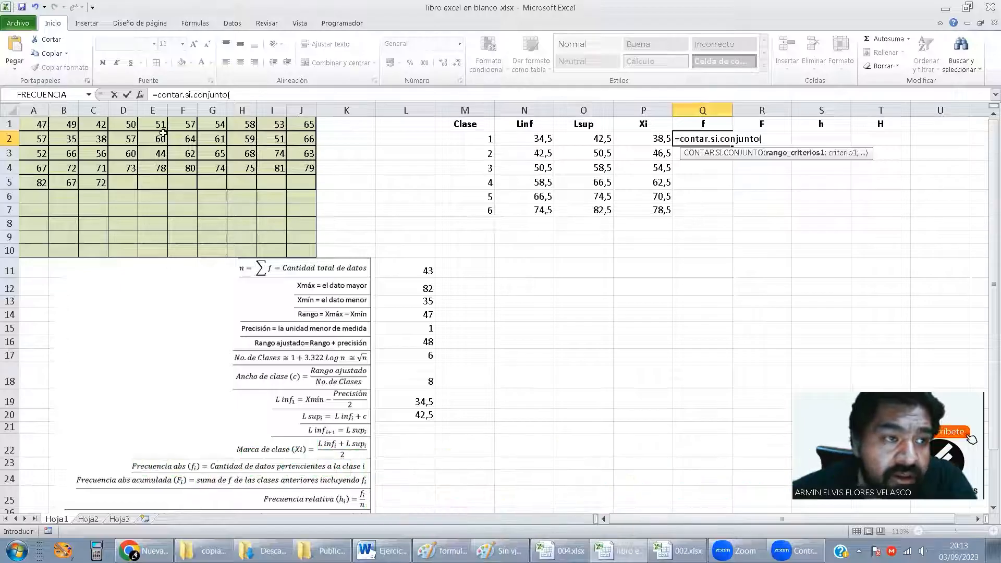
drag(37, 125, 301, 253)
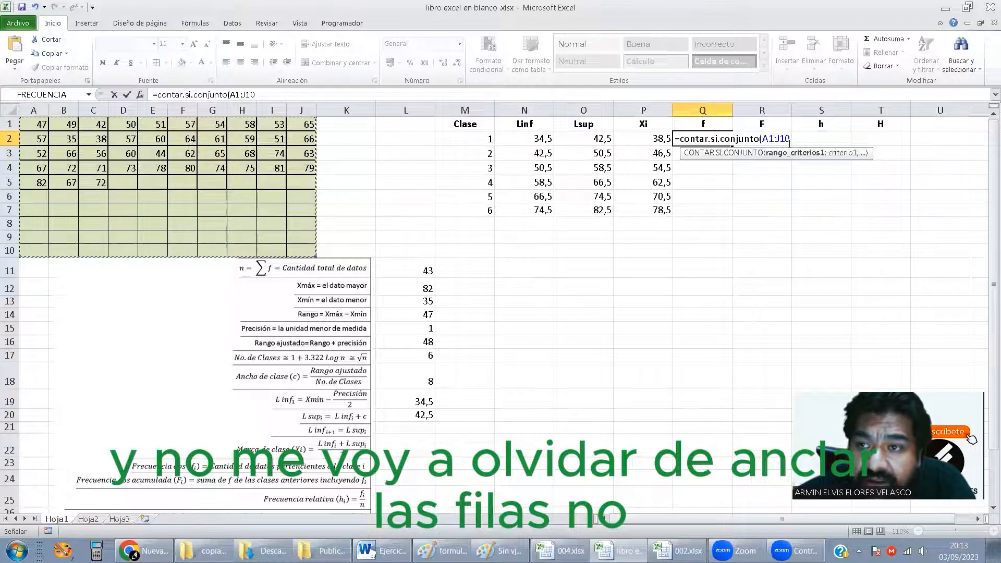
click(770, 139)
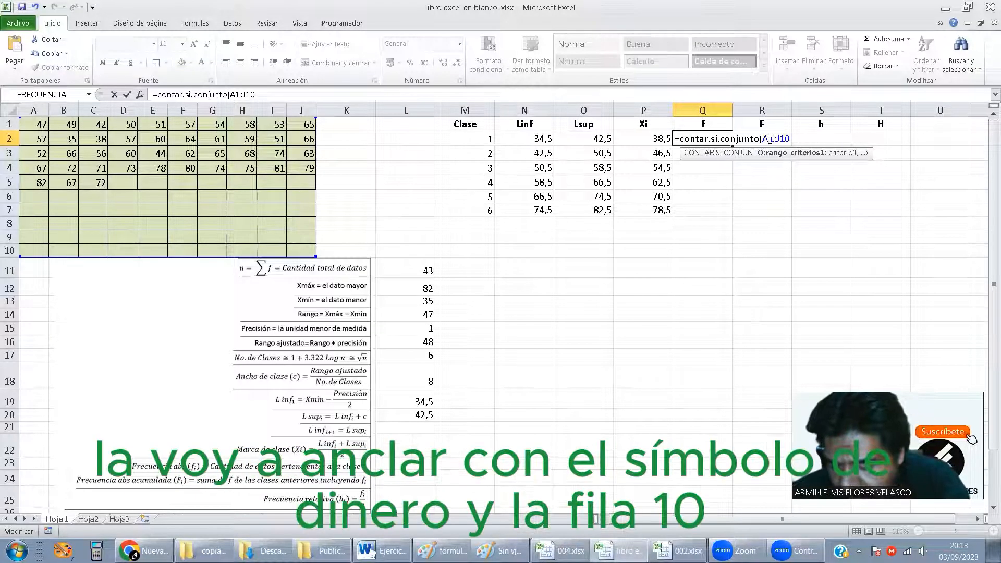
text($)
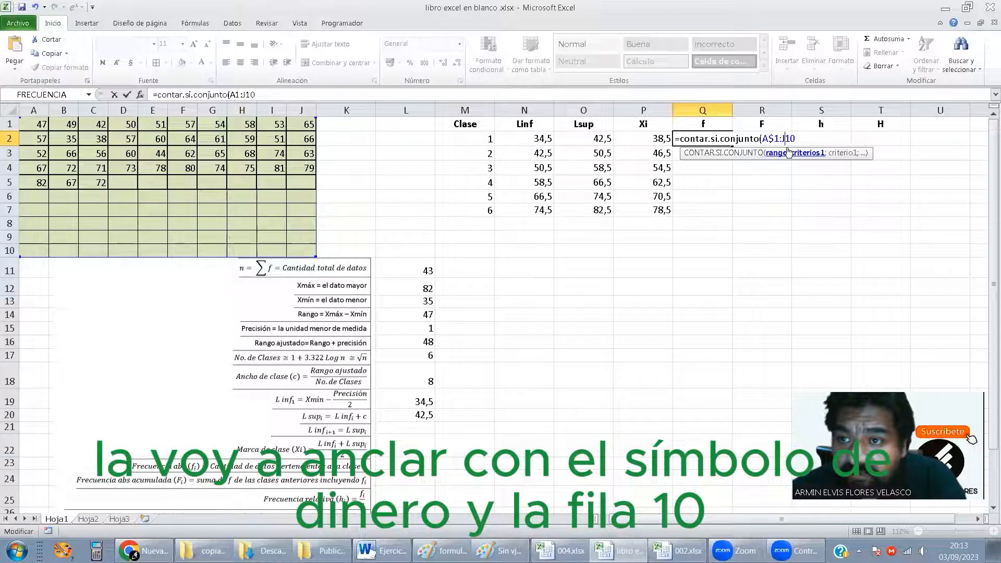
click(787, 138)
text($10)
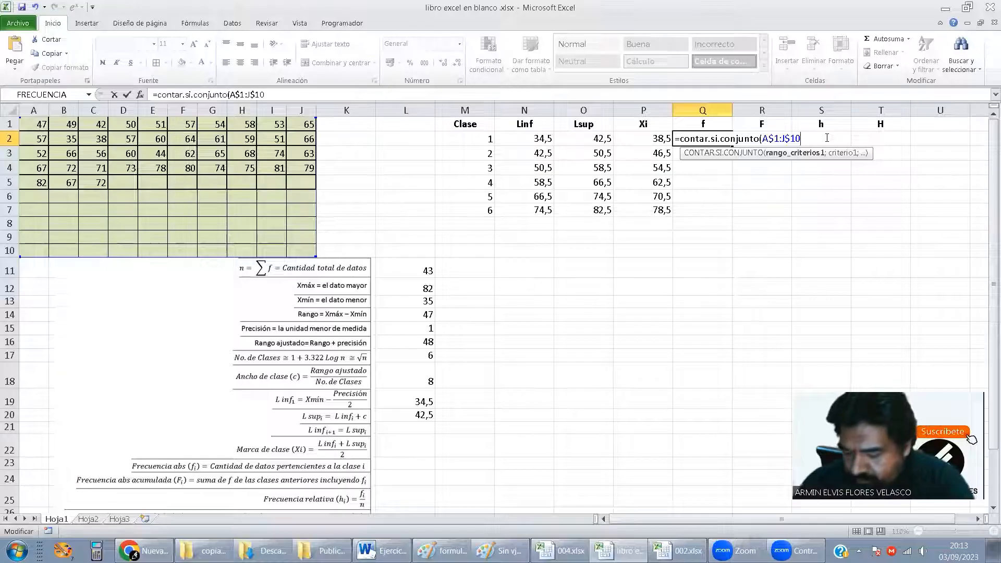
Add "<="&O2 as the first criterion of the Q2 formula, limiting the count to the class's upper limit.
text(;)
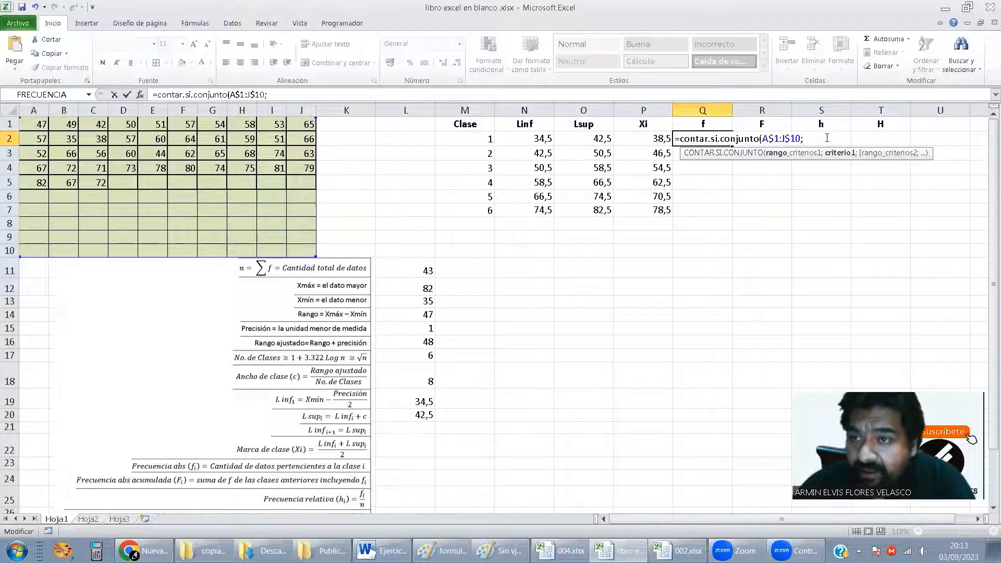
text(")
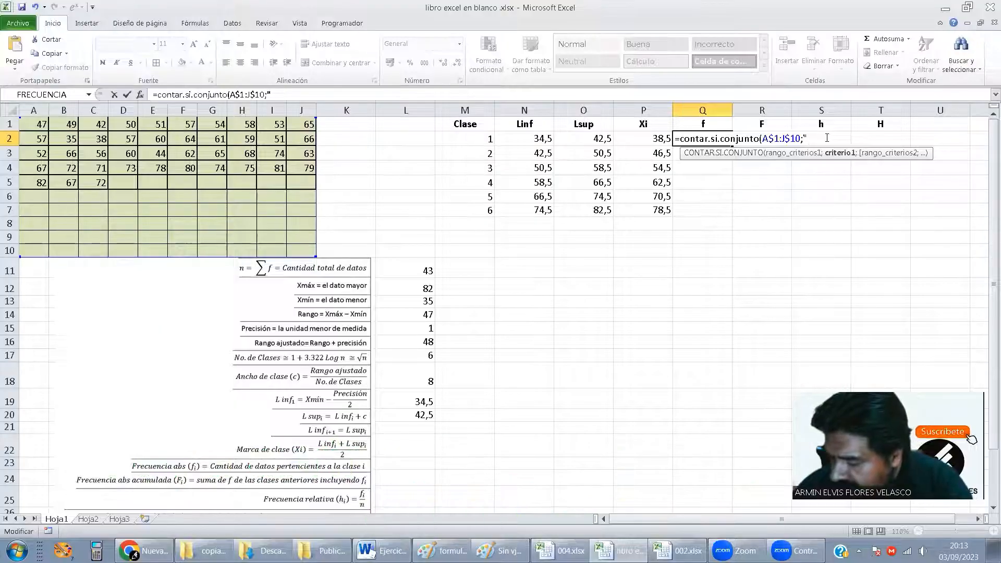
text(<=)
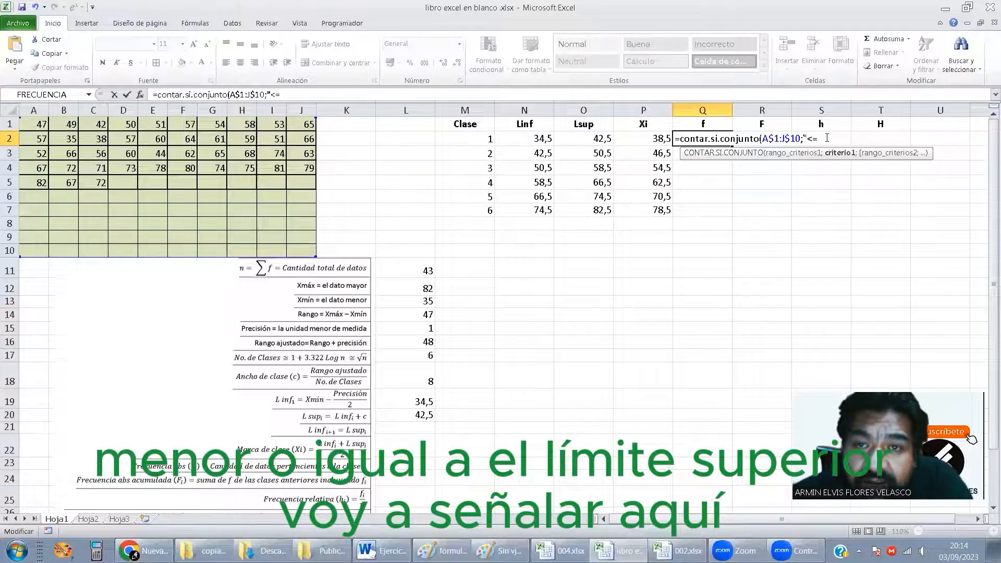
click(592, 139)
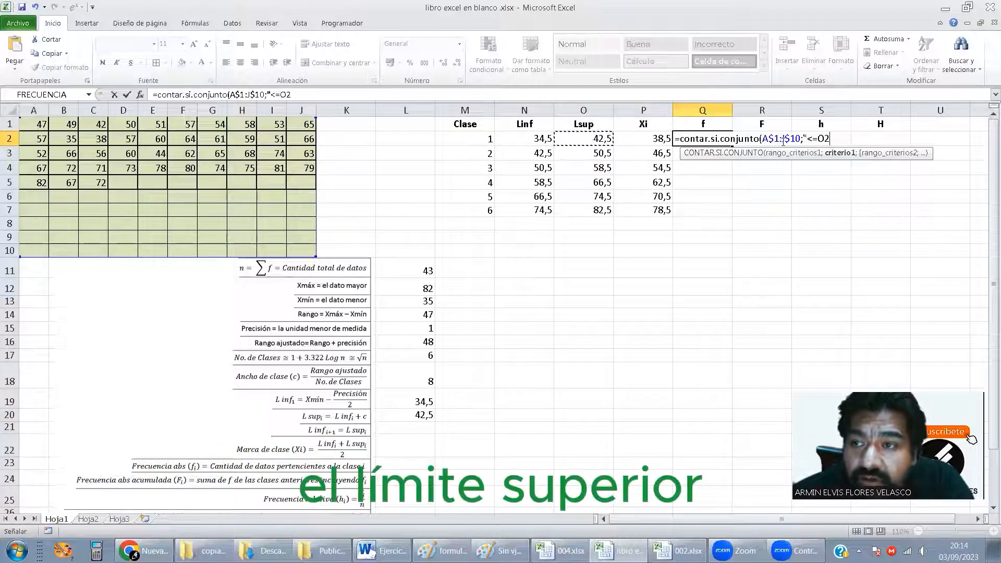
click(818, 139)
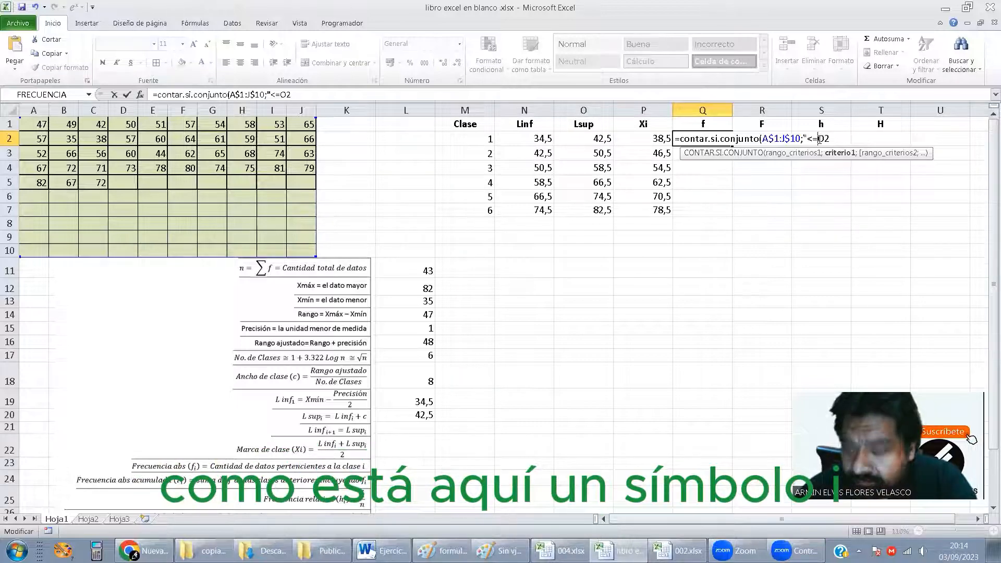
text(&)
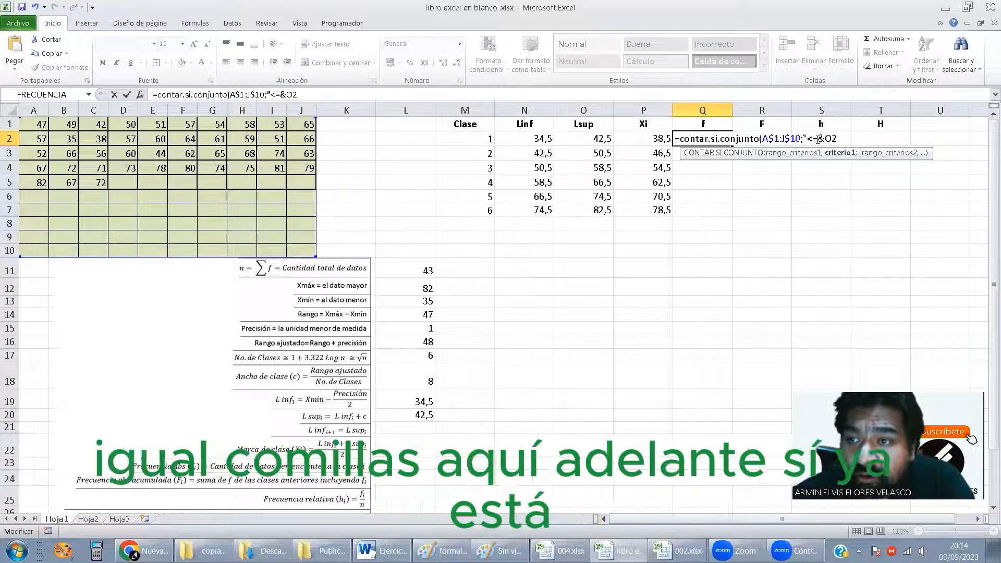
click(818, 139)
text("&O2)
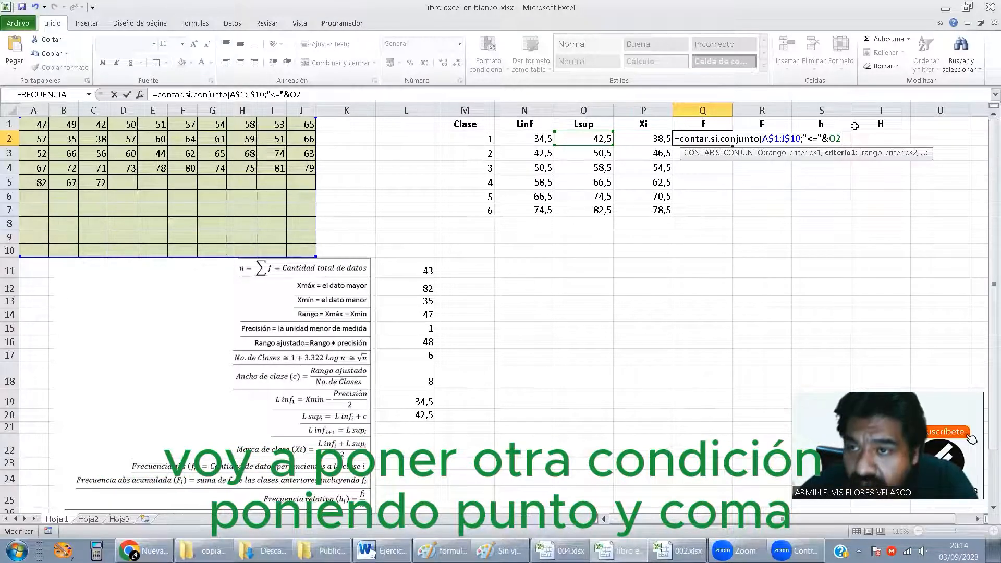
Add the data range to the Q2 formula as its second criteria range, with rows anchored as A$1:J$10.
text(;)
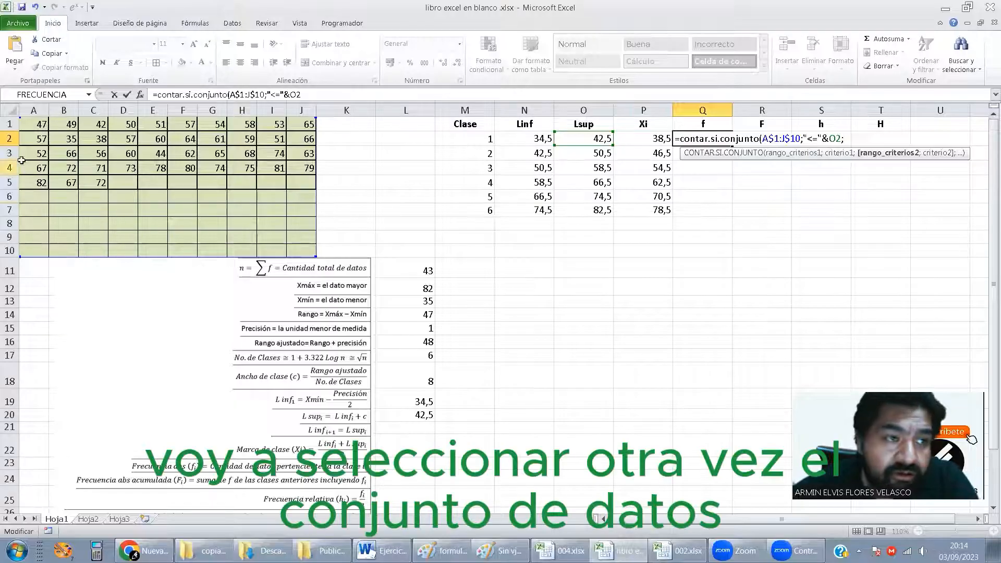
click(40, 126)
drag(39, 126, 310, 251)
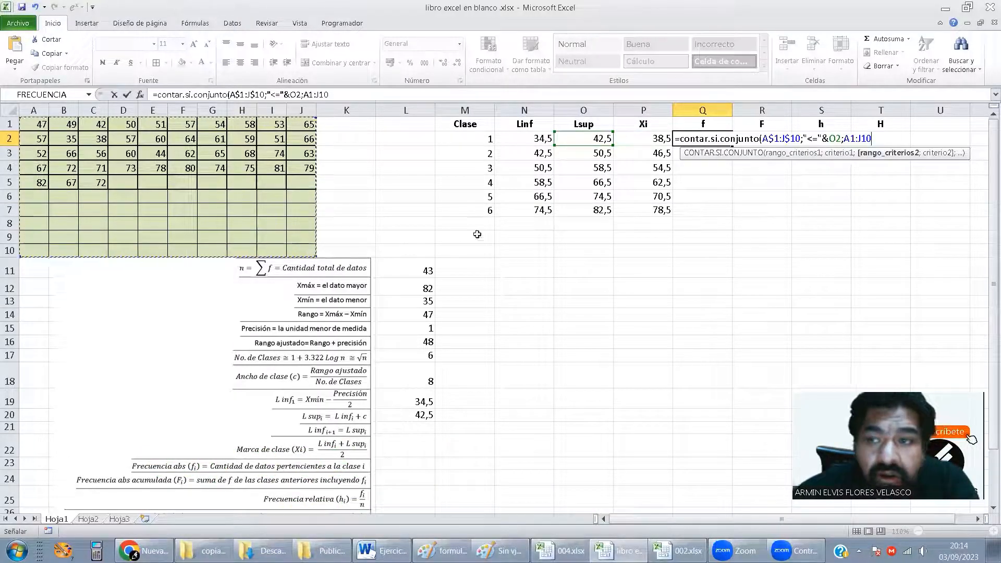
click(849, 138)
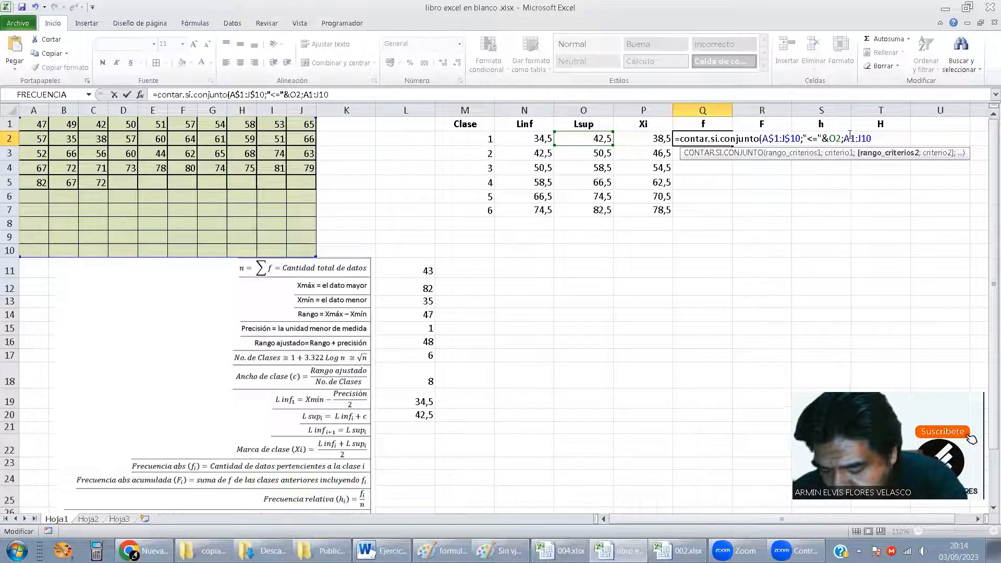
text($)
click(866, 138)
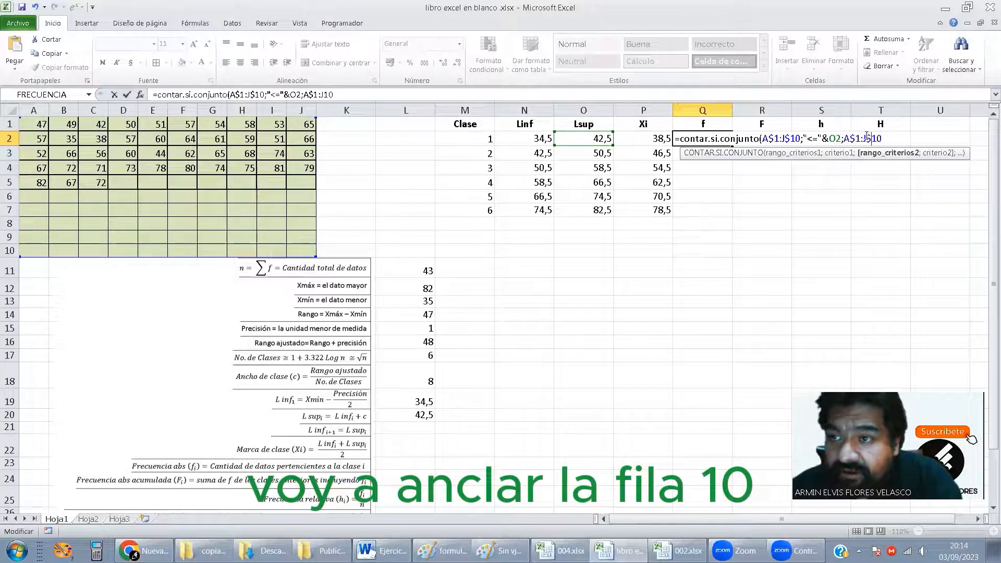
text($10)
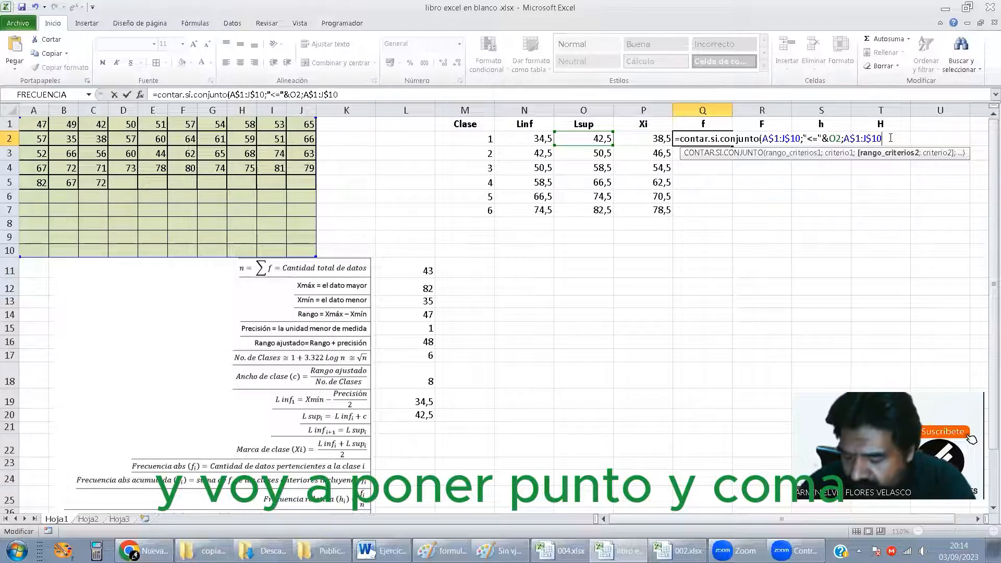
Add ">"&N2 as the second criterion of the Q2 formula, then close and enter the formula.
text(;">)
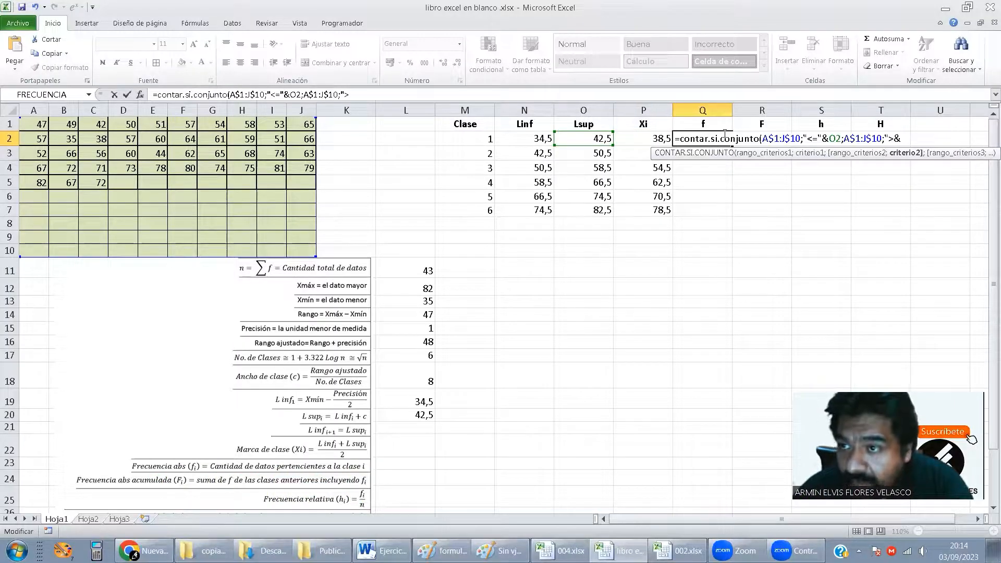
text(&)
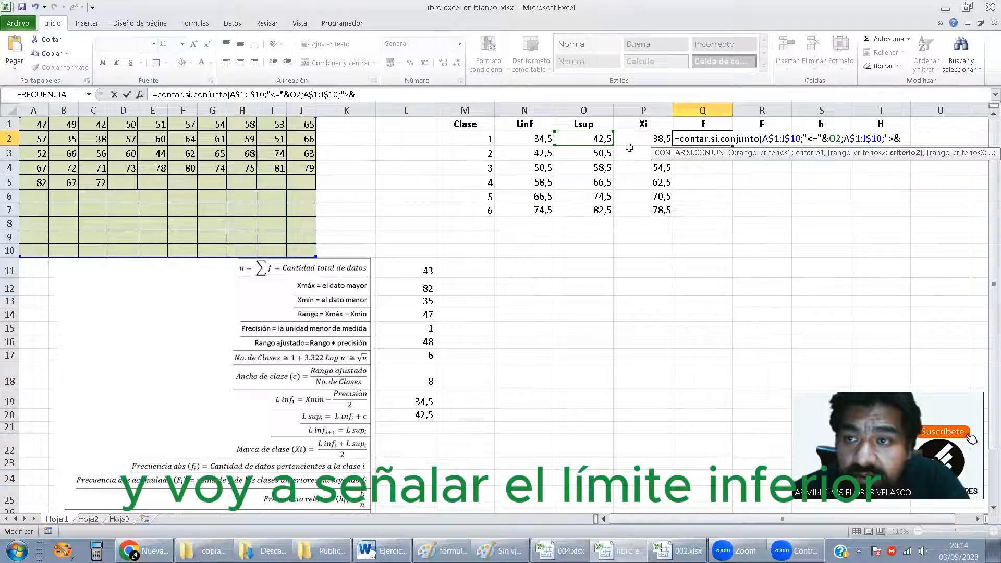
click(537, 140)
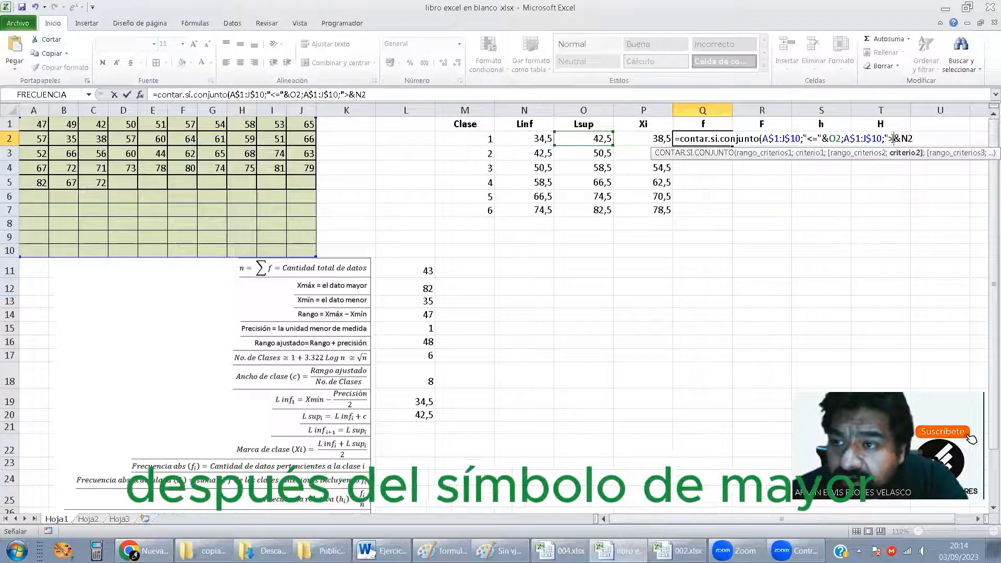
click(914, 133)
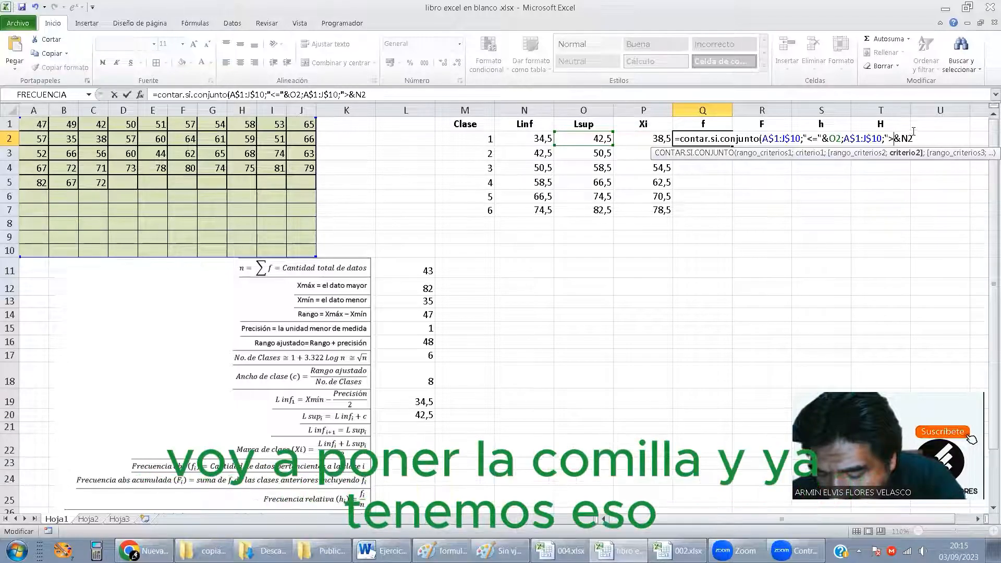
text("&N2)
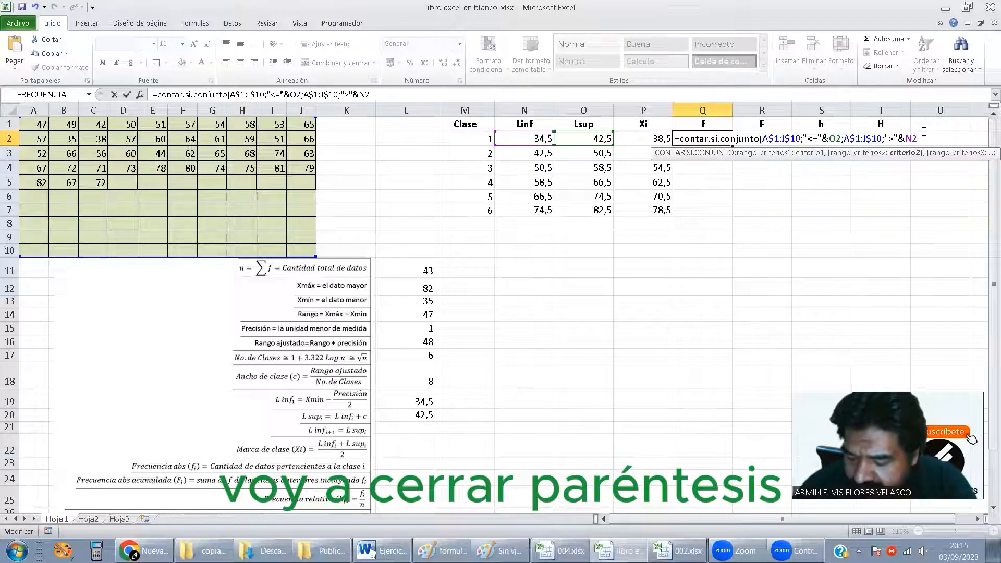
text())
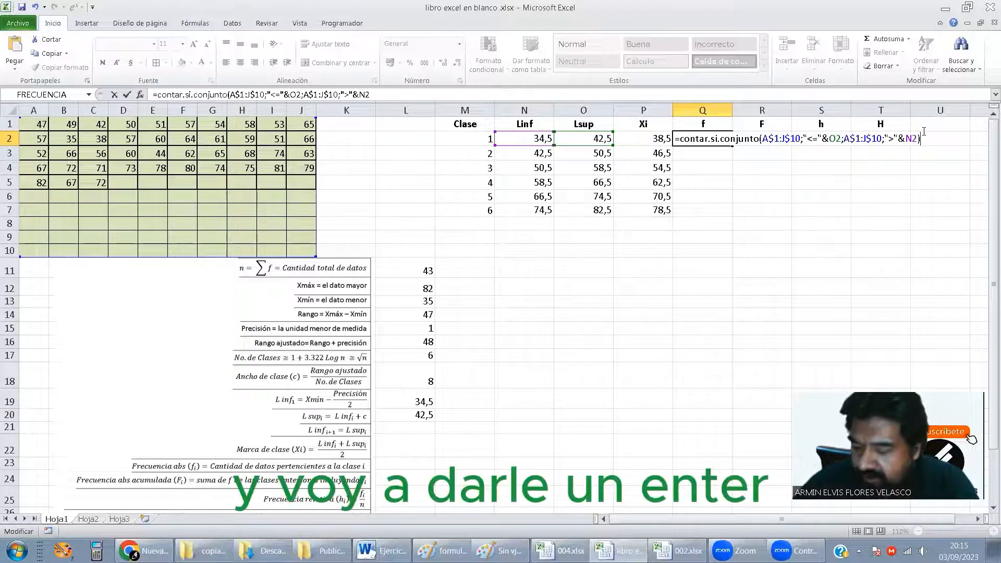
key(Return)
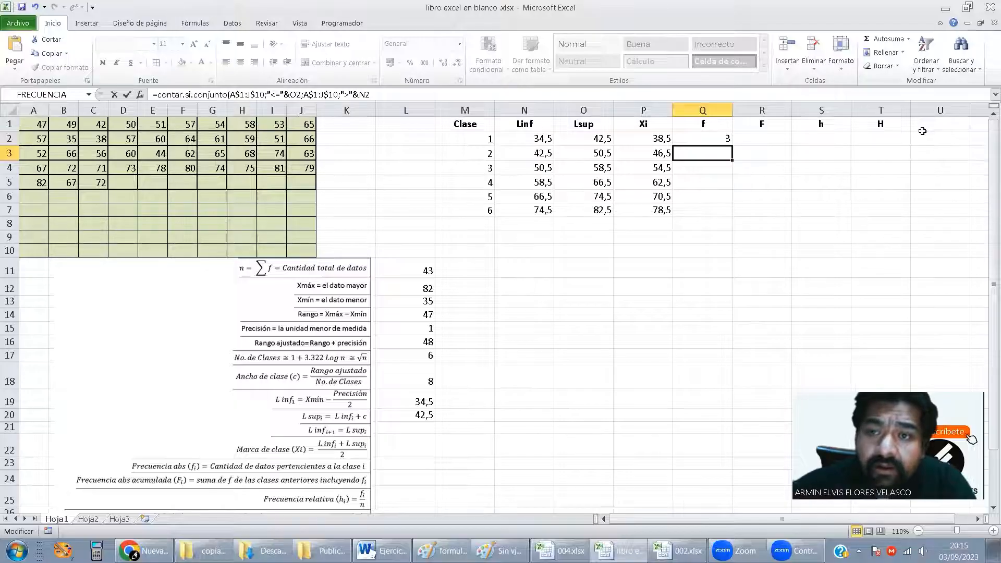
Review the data range counted by Q2 and fill its frequency formula down to Q7 for all six classes.
click(727, 142)
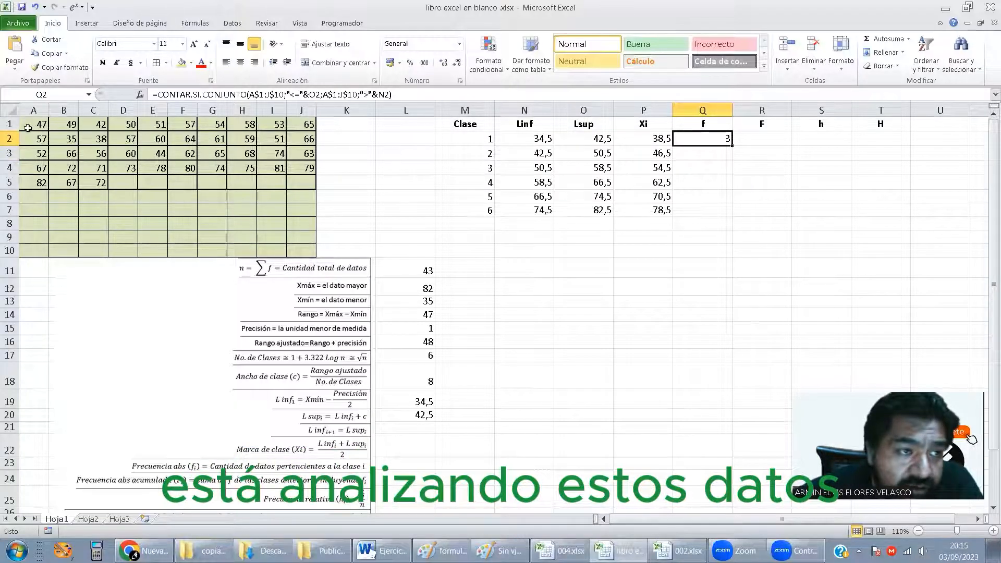
drag(28, 127, 297, 245)
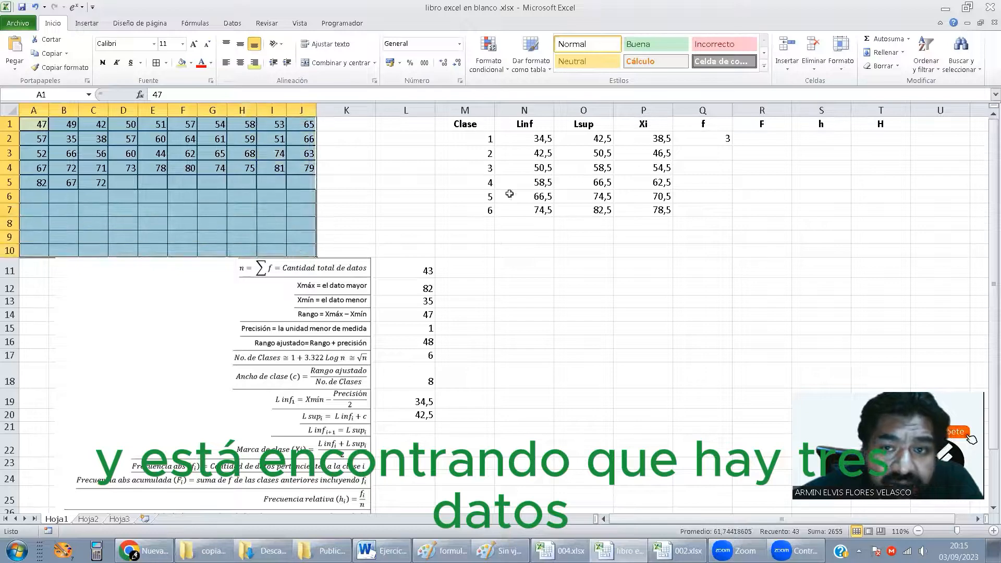
click(689, 140)
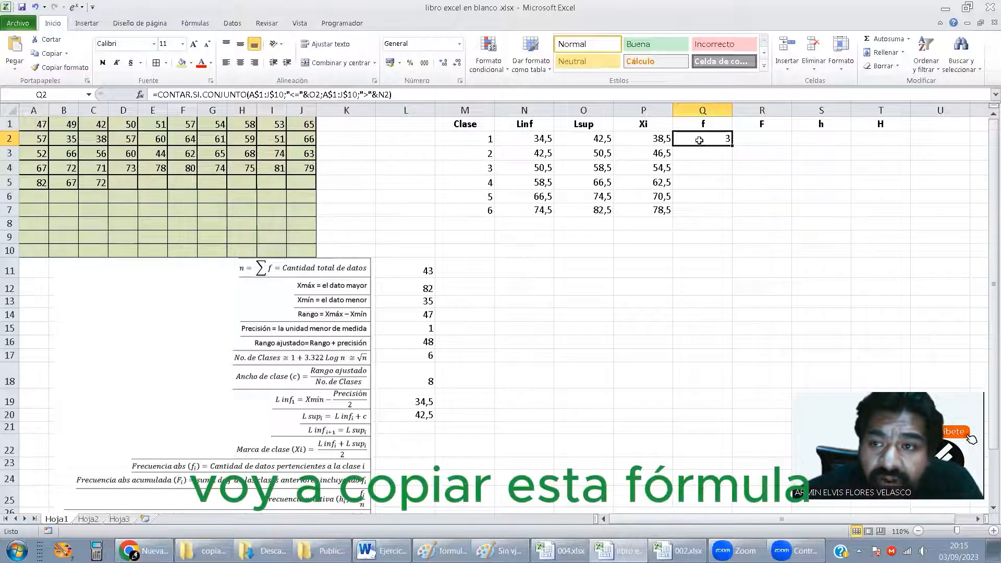
drag(732, 147, 725, 213)
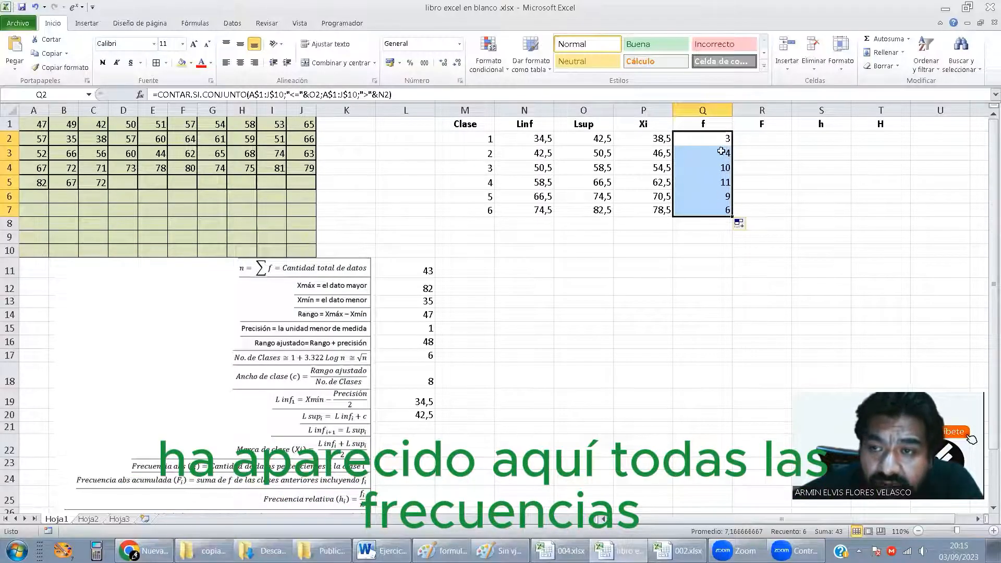
click(713, 172)
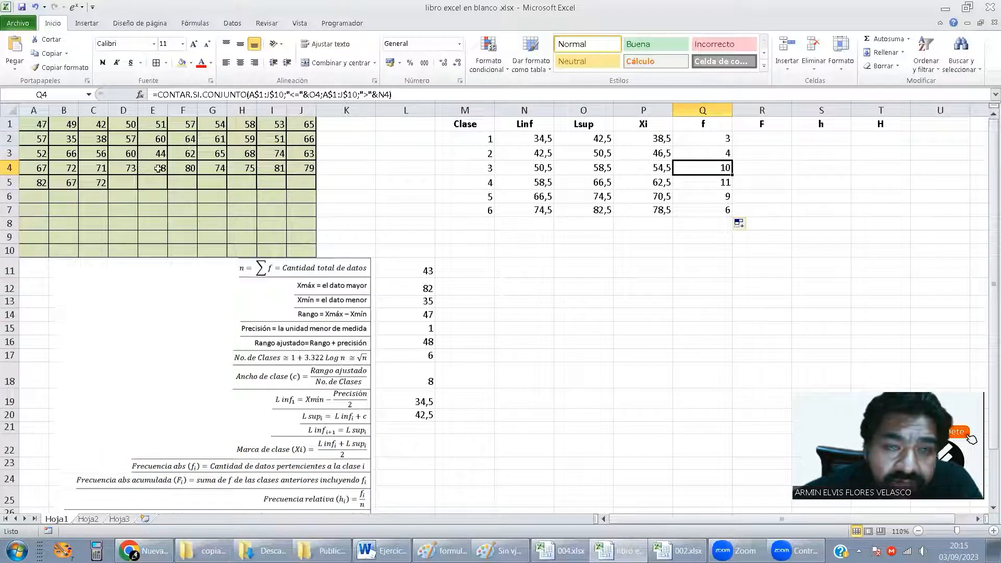
Enter =Q2 in R2 as the cumulative frequency of the first class.
click(767, 140)
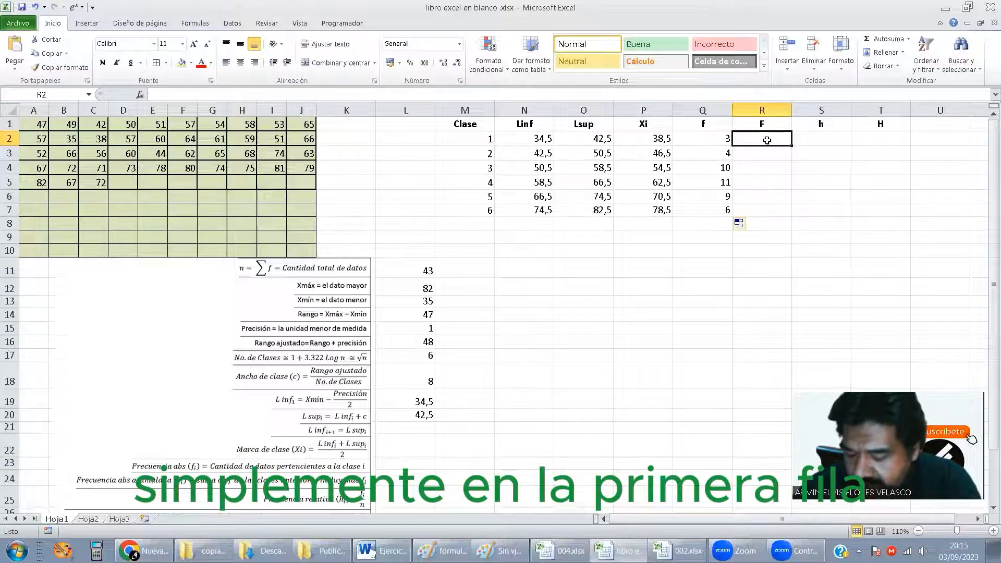
text(=)
key(Left)
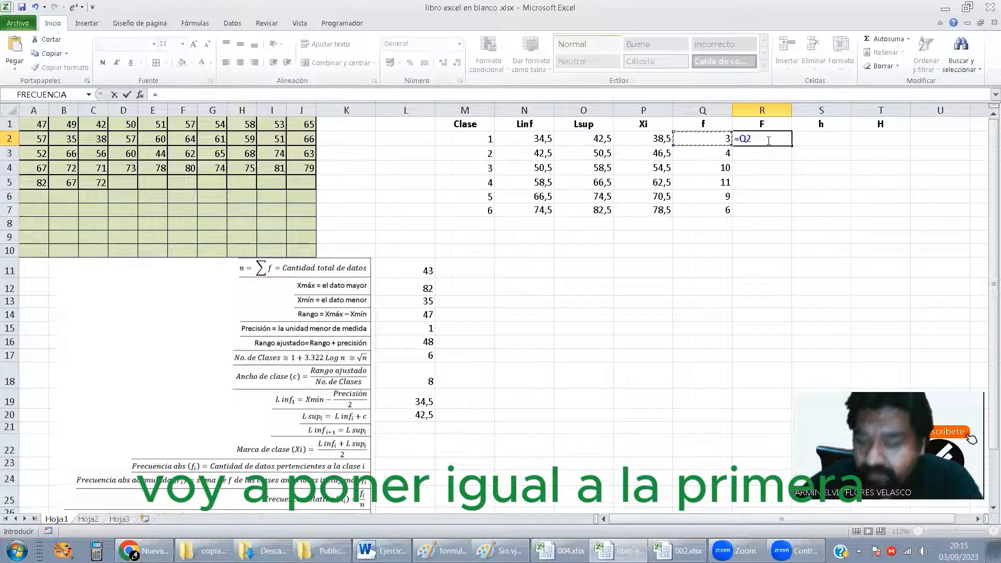
key(Return)
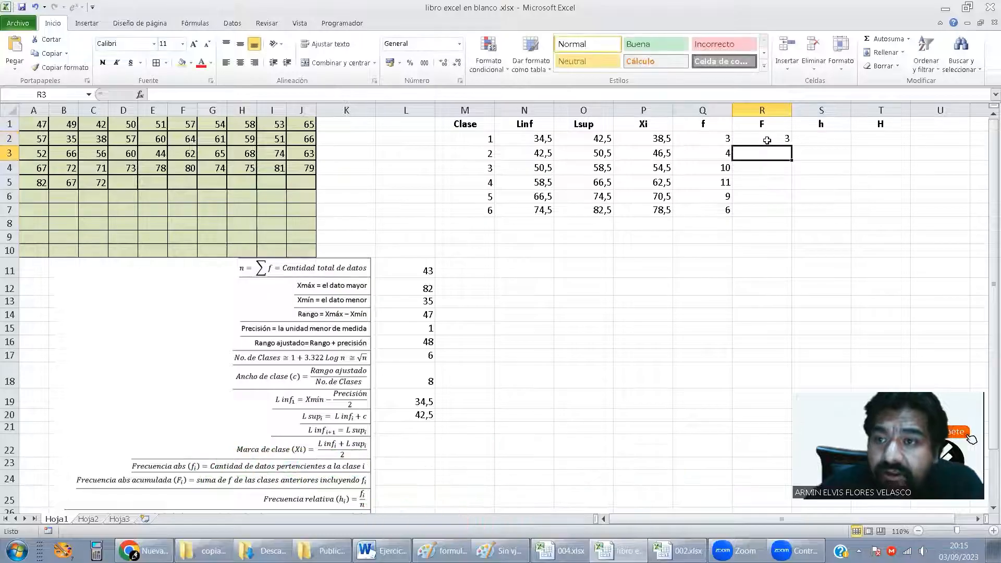
Enter =R2+Q3 in R3 to add the second class's frequency to the previous cumulative frequency.
text(=)
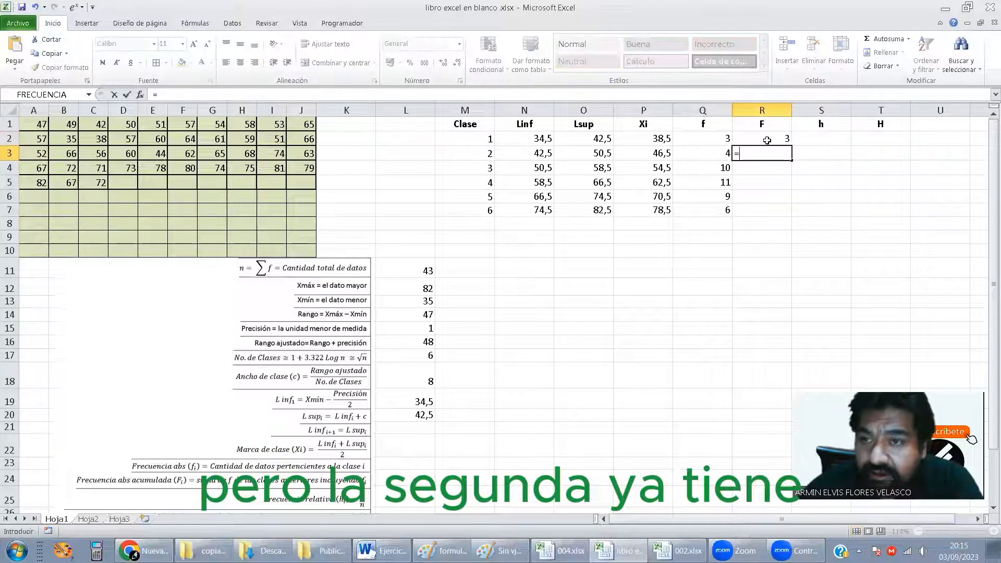
key(Up)
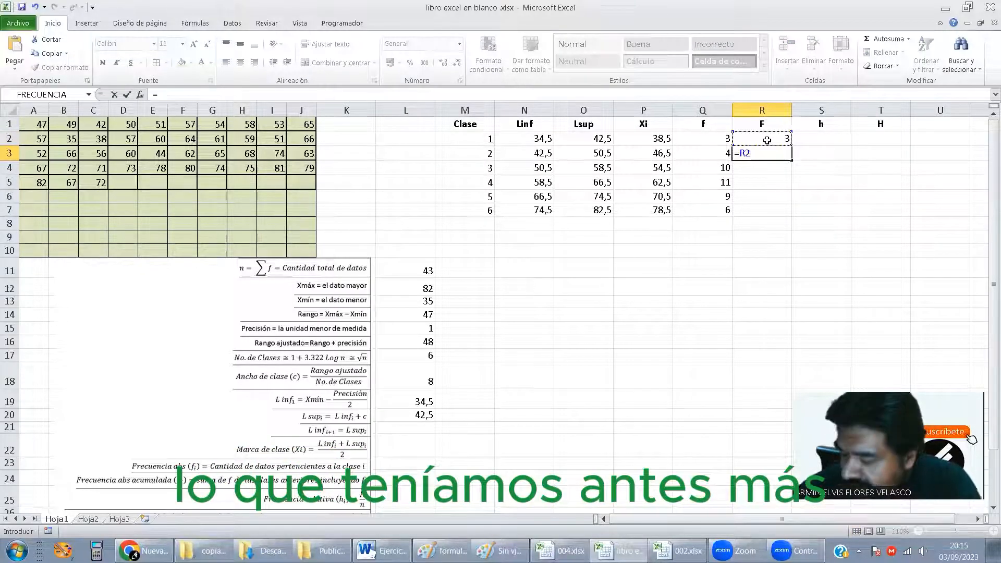
text(+)
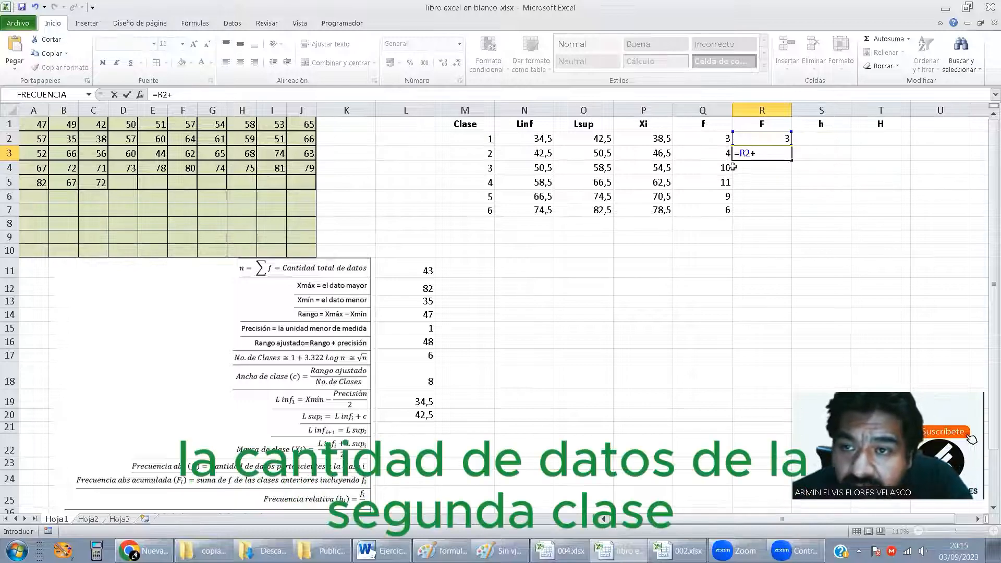
click(713, 156)
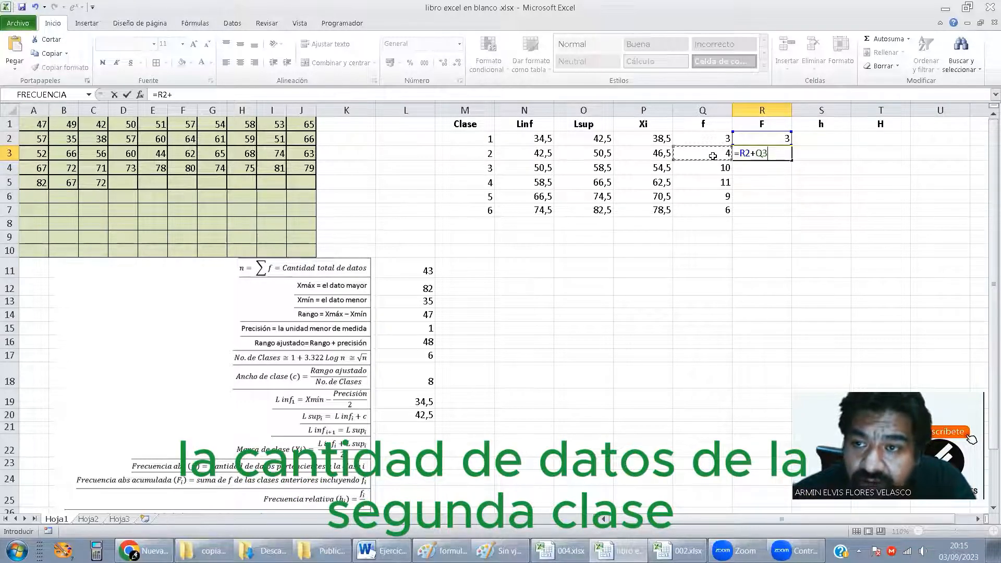
key(Return)
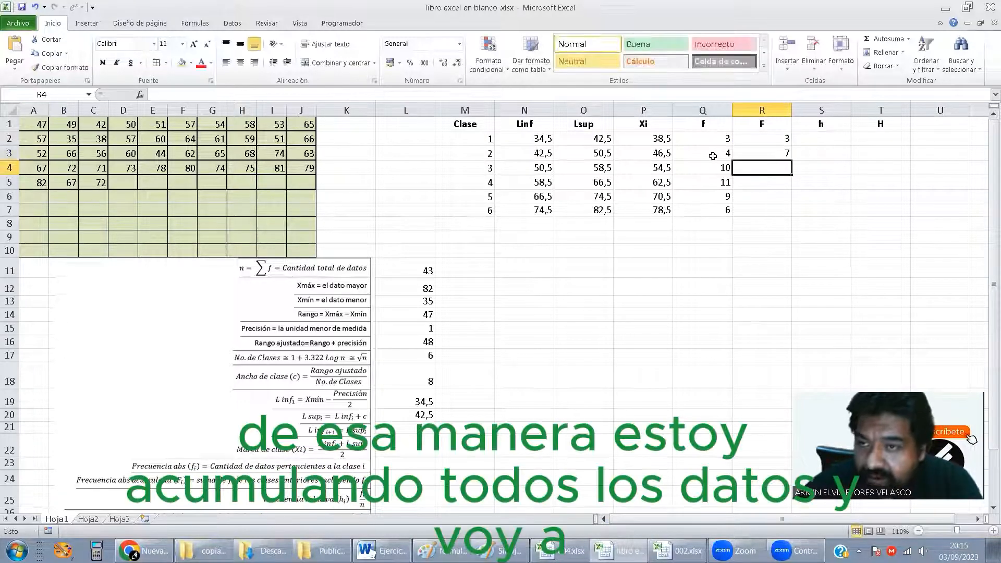
Fill the cumulative frequency formula from R3 down to R7 and compare the last class's value with the data count in L11.
click(768, 152)
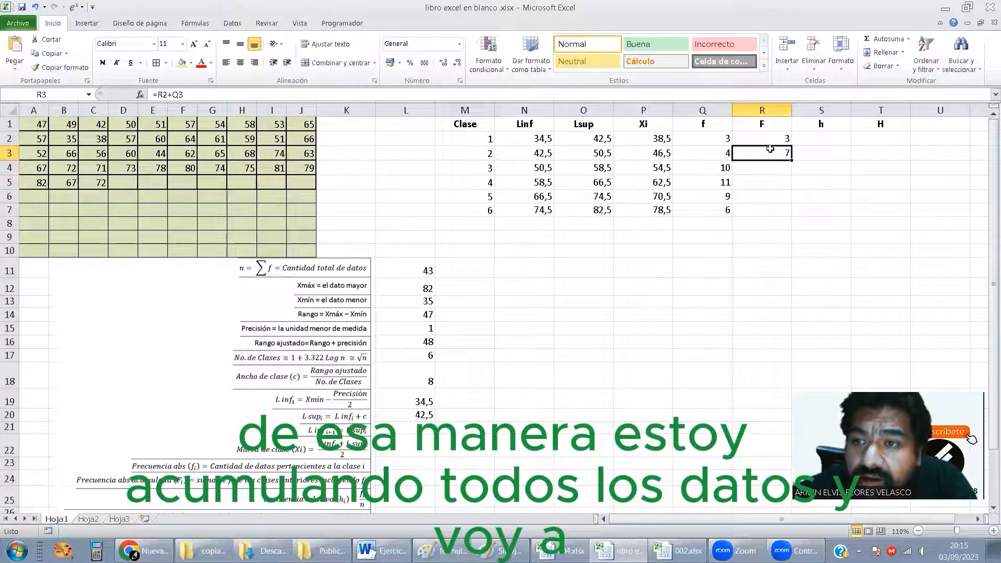
drag(792, 158, 783, 213)
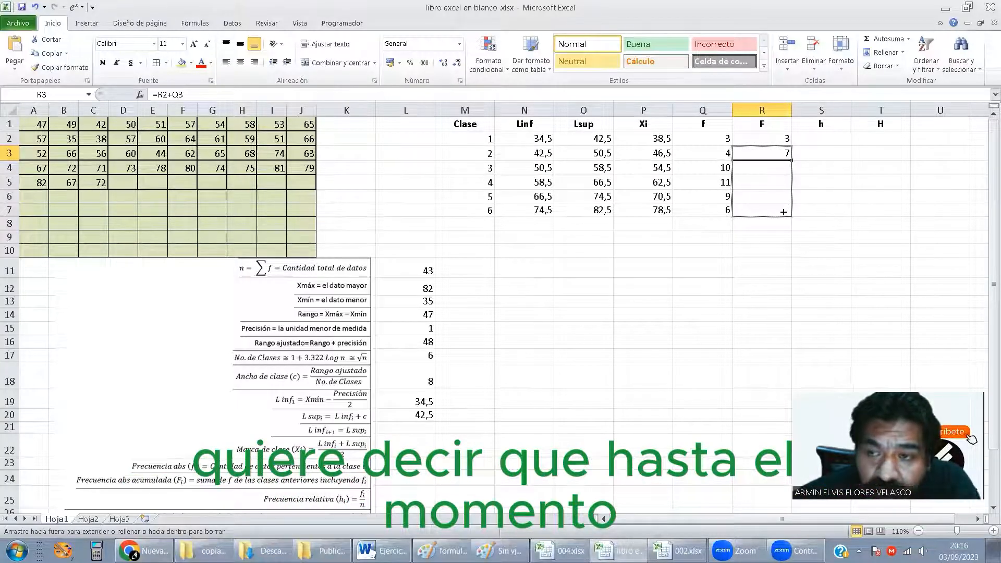
drag(784, 212, 783, 210)
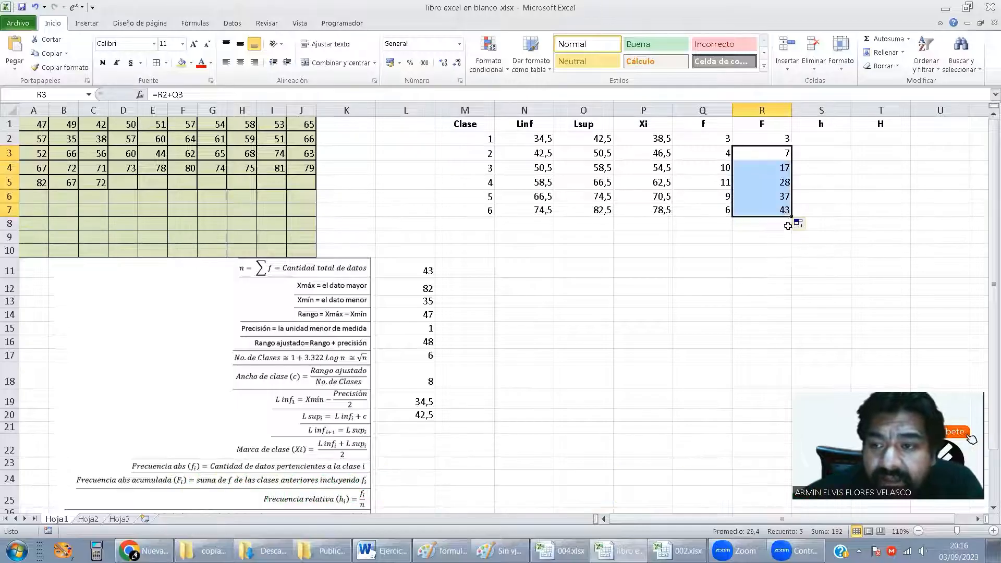
click(788, 211)
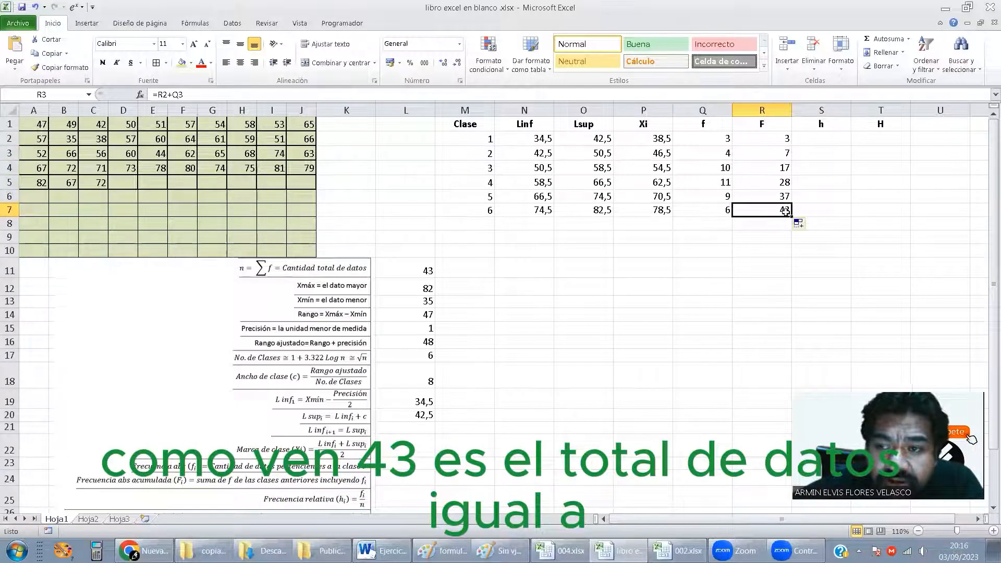
click(394, 267)
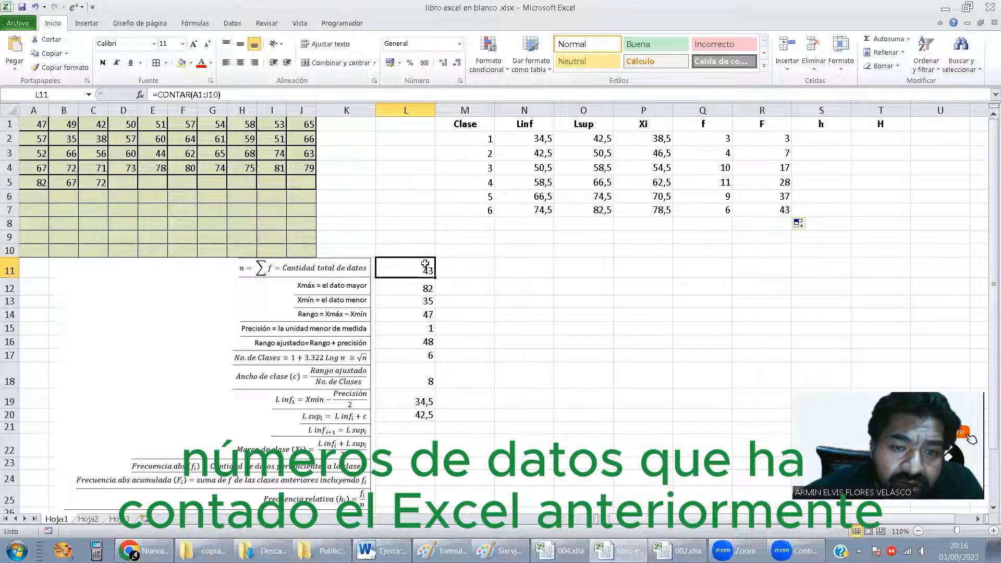
Enter =Q2/L$11 in S2 as the relative frequency of the first class, keeping the data count's row fixed.
click(831, 140)
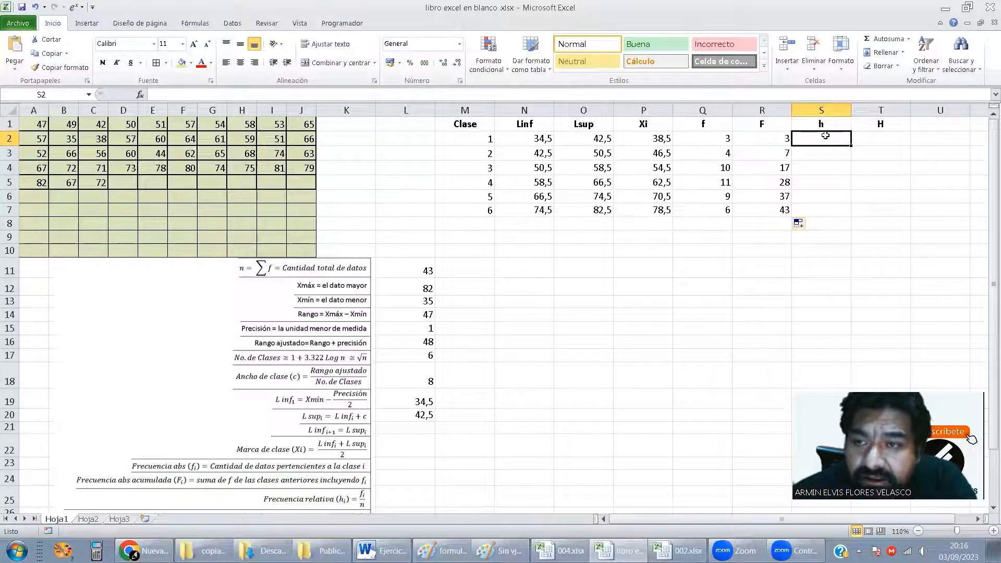
click(714, 139)
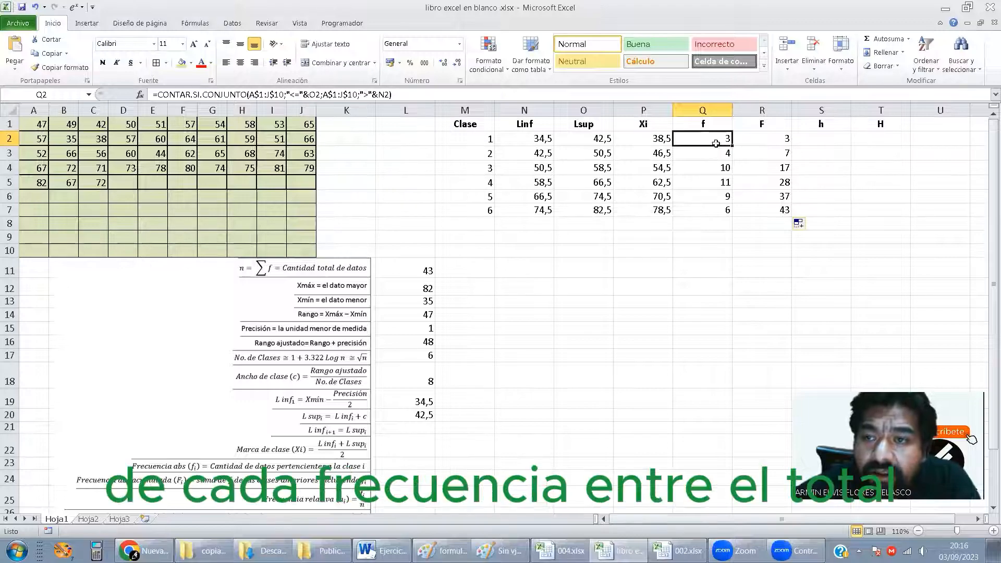
click(817, 143)
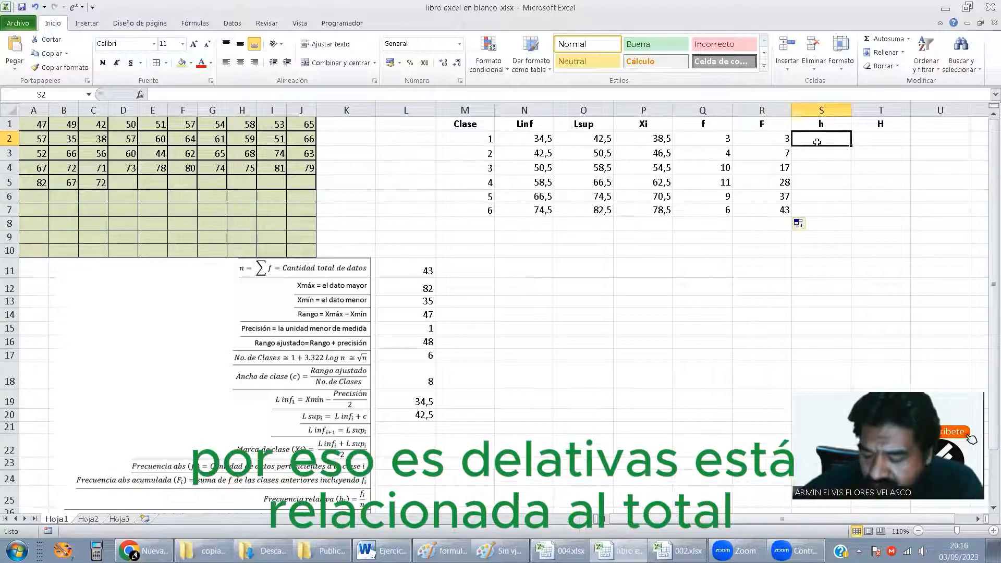
text(=)
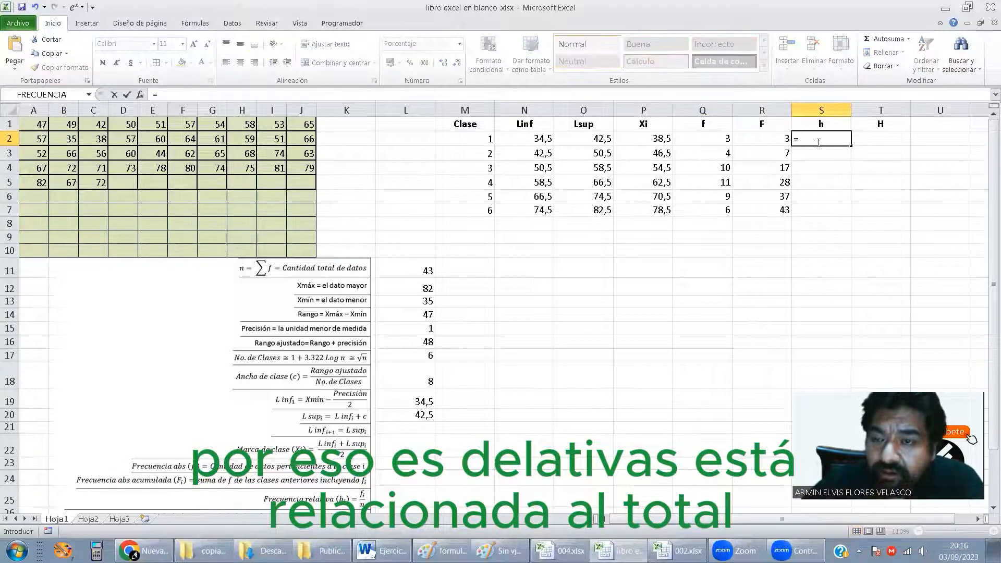
click(714, 141)
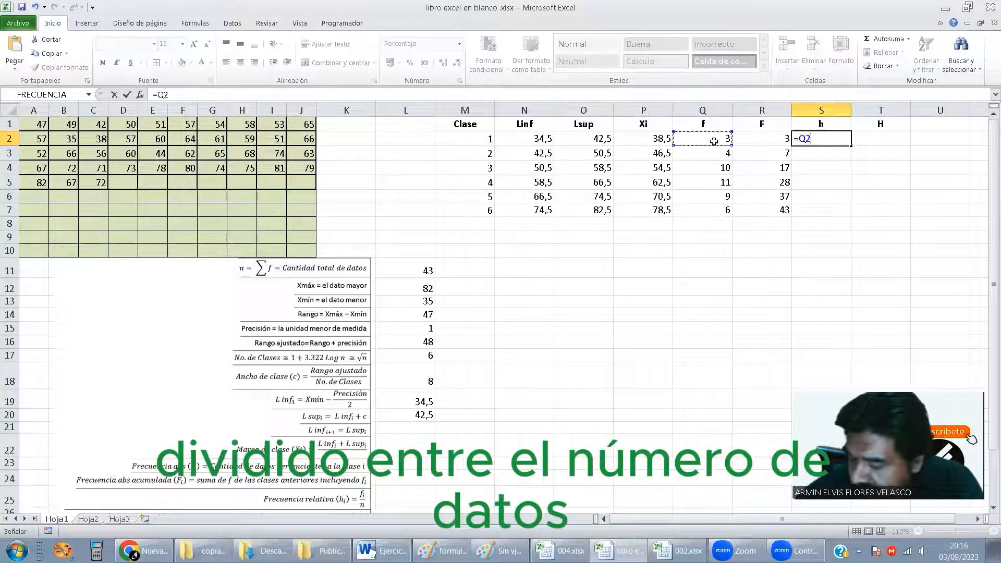
text(/)
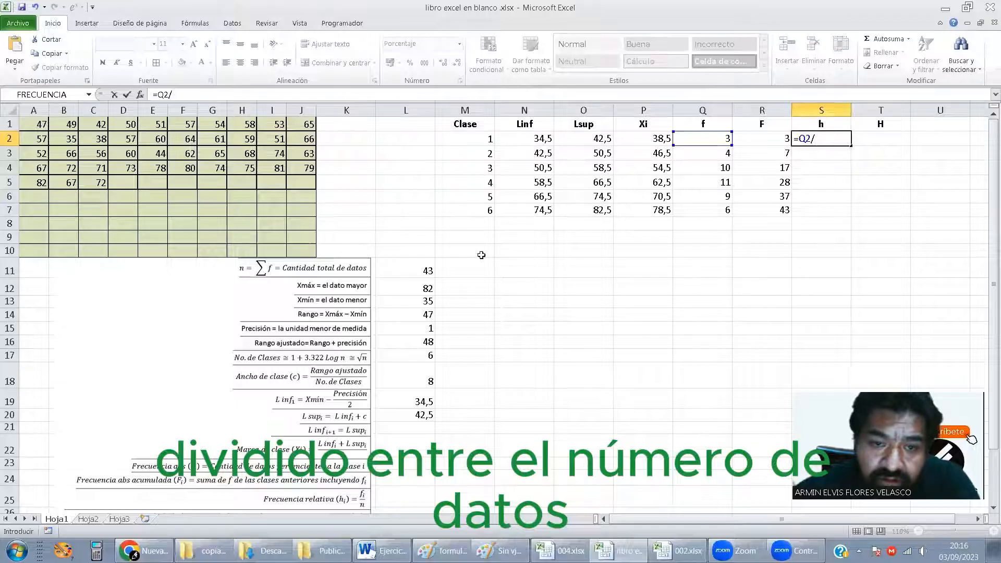
click(423, 269)
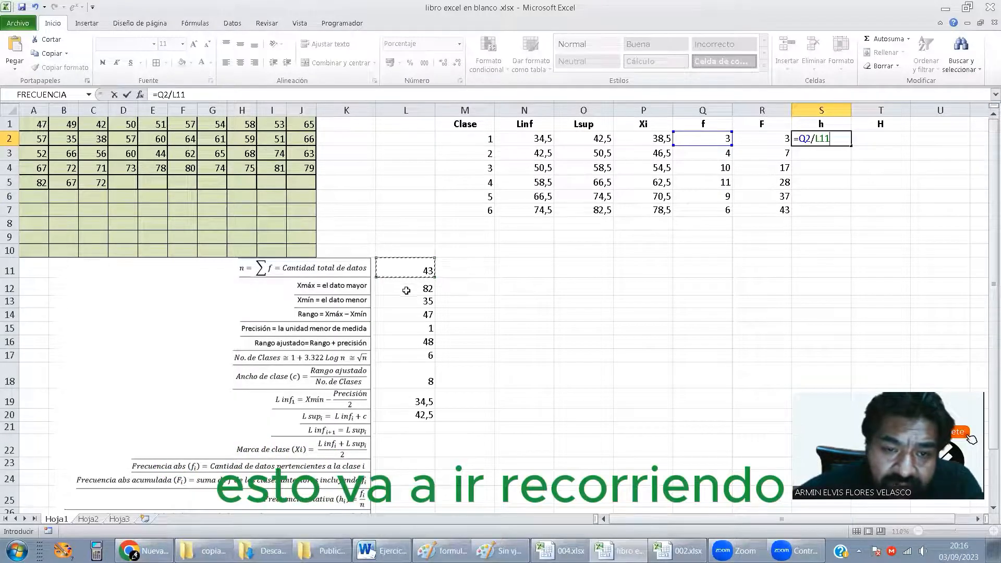
click(820, 139)
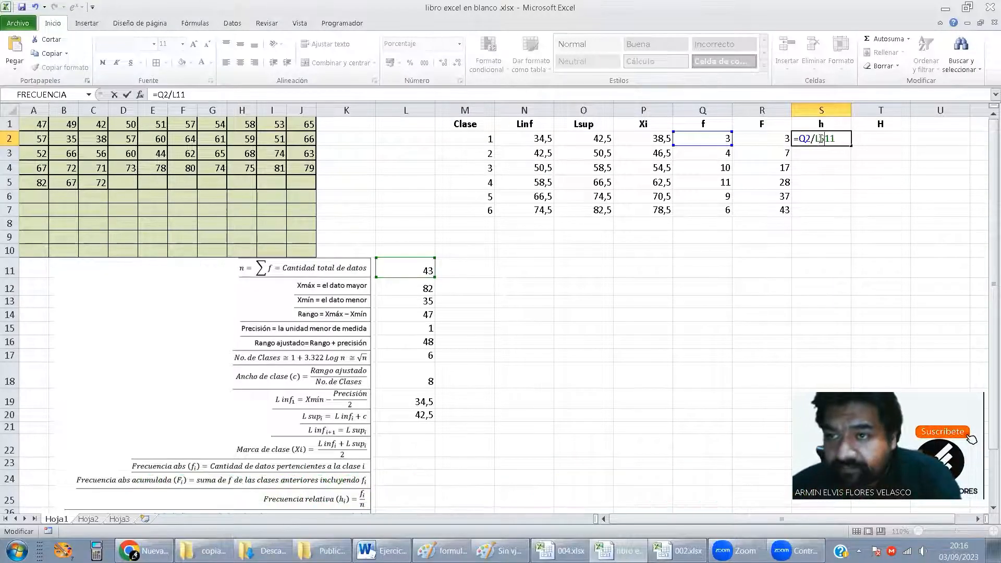
key(Return)
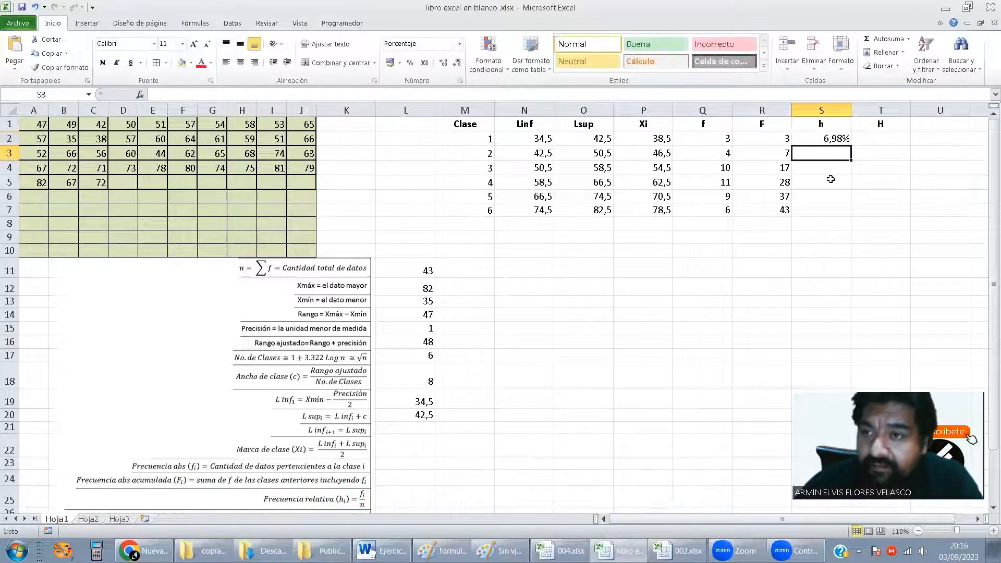
Fill the relative frequency formula from S2 down to S7 for all six classes.
click(829, 140)
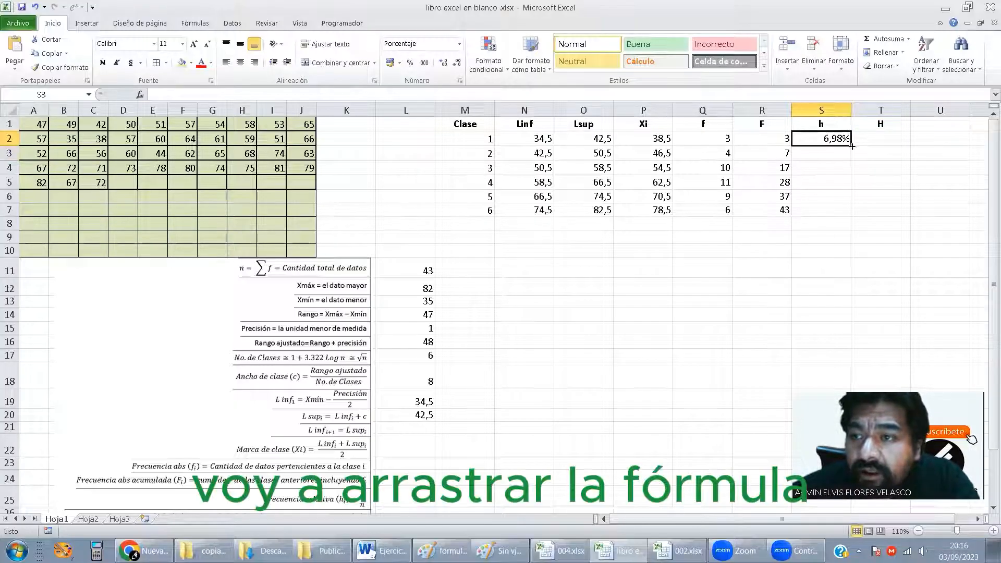
drag(852, 145, 834, 212)
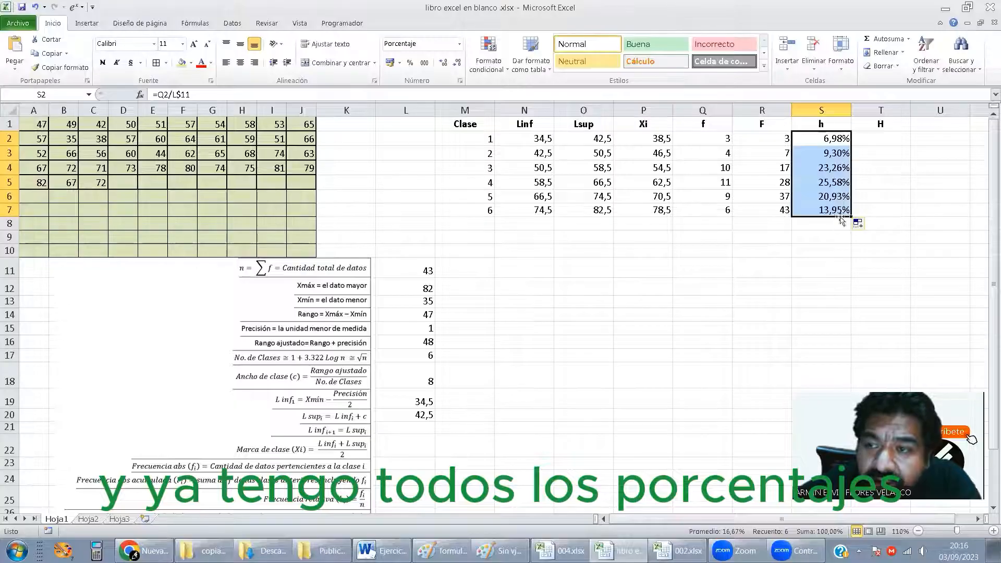
click(740, 237)
Change the number format of the relative frequencies in S2:S7 to General.
drag(840, 140, 836, 210)
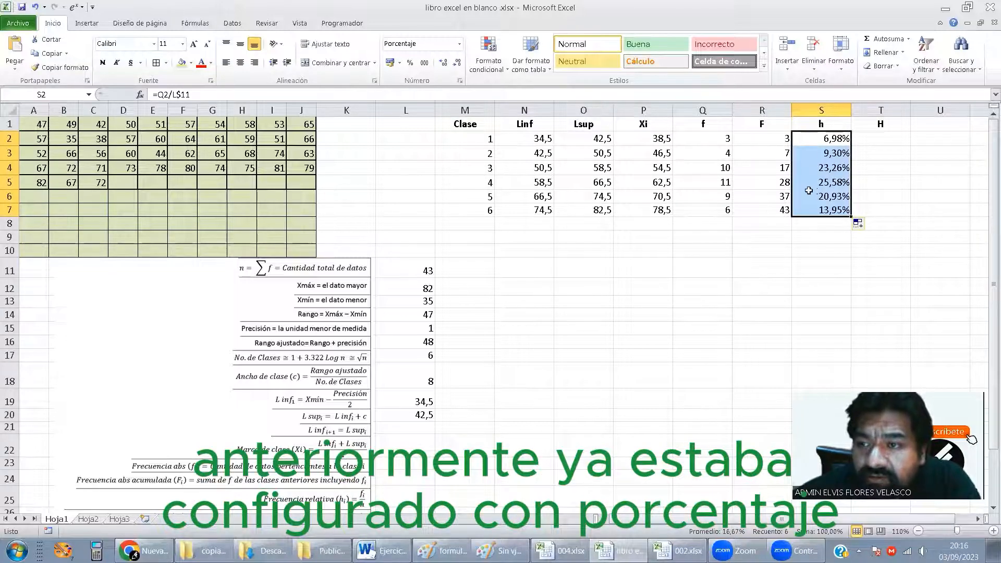
right_click(829, 166)
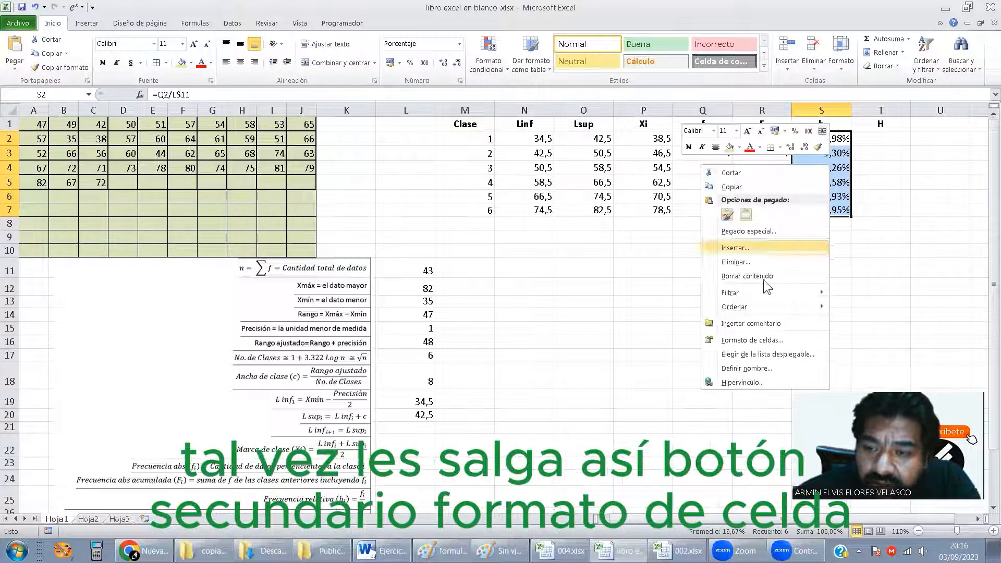
click(739, 344)
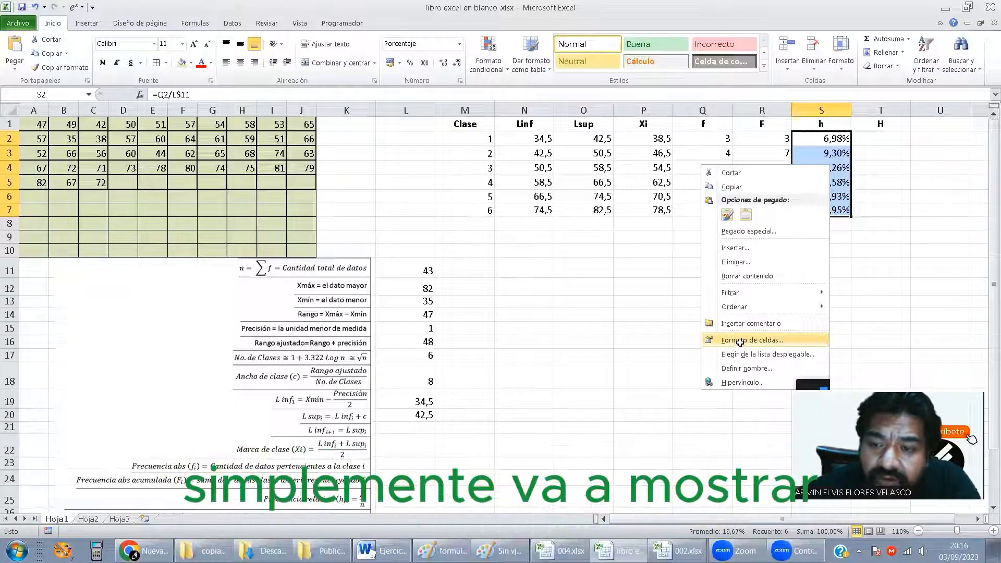
click(589, 246)
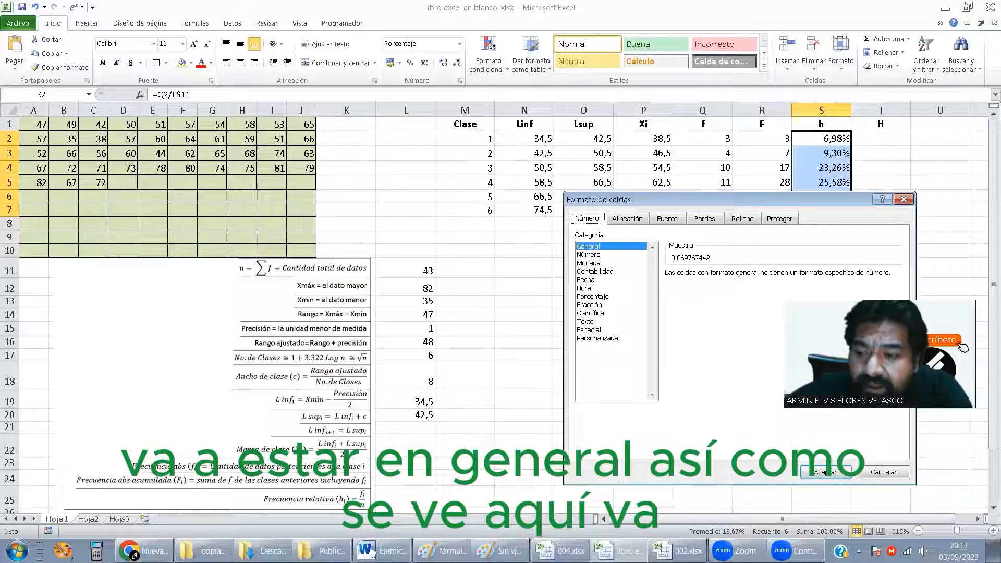
click(840, 472)
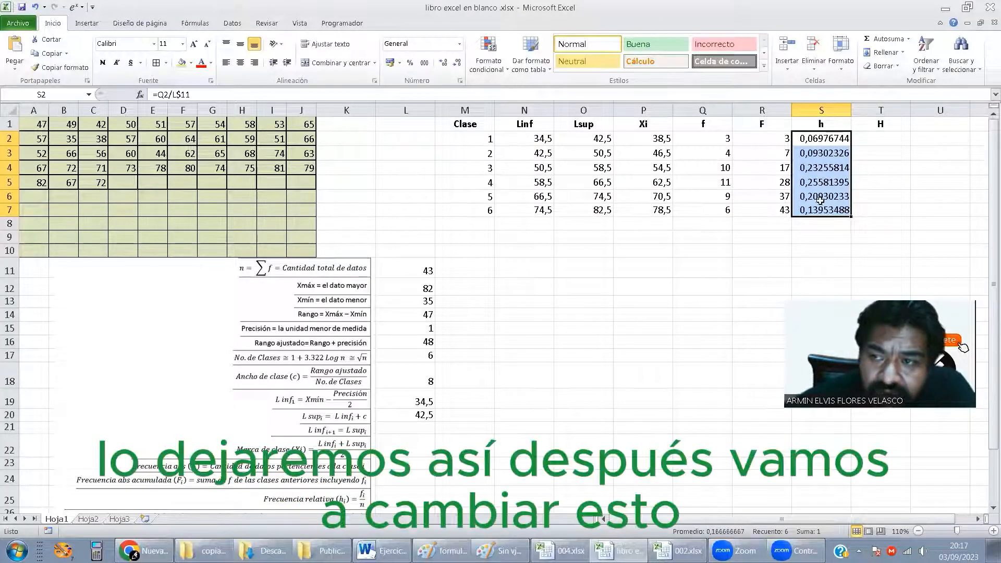
Enter =S2 in T2 as the cumulative relative frequency of the first class.
click(881, 138)
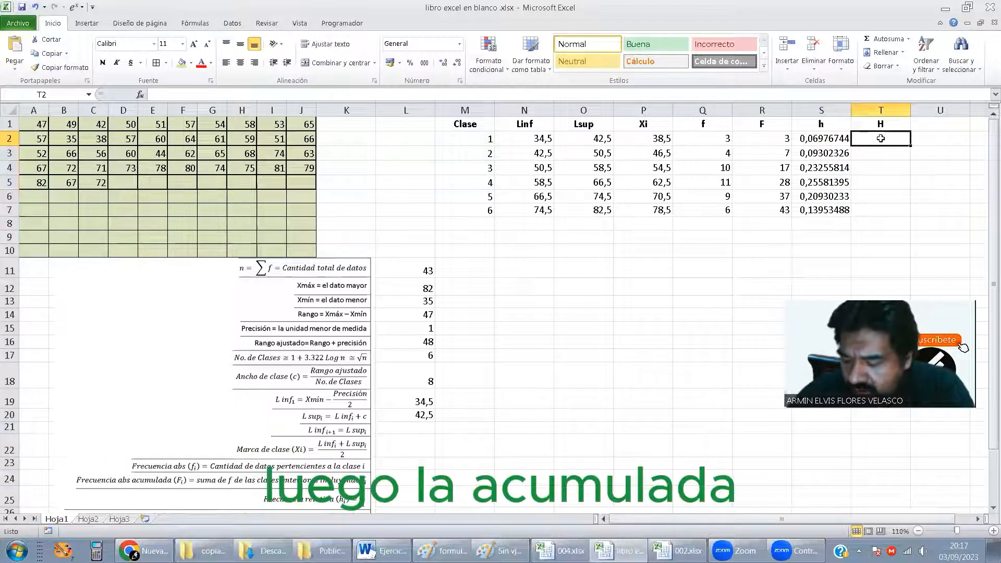
text(=)
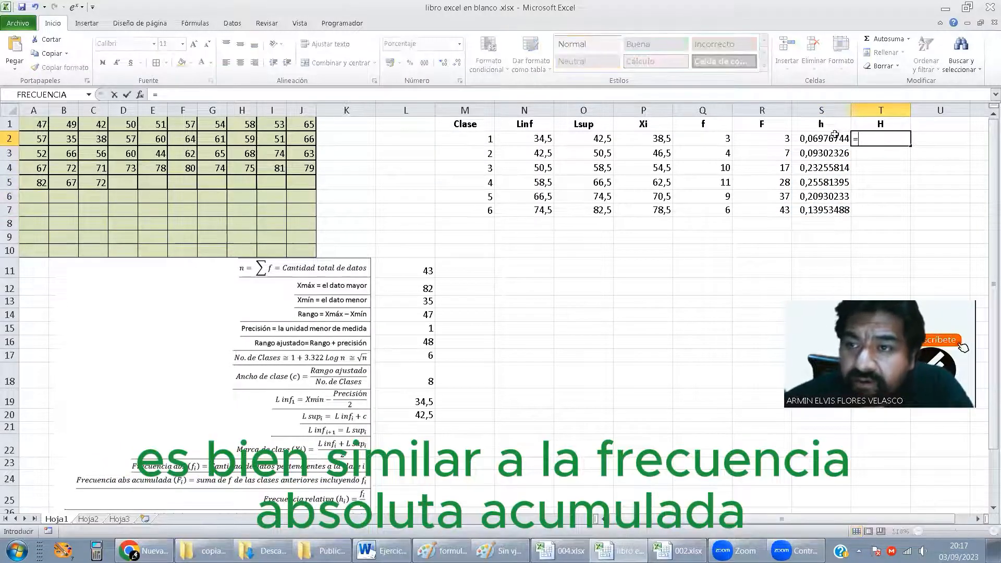
click(818, 138)
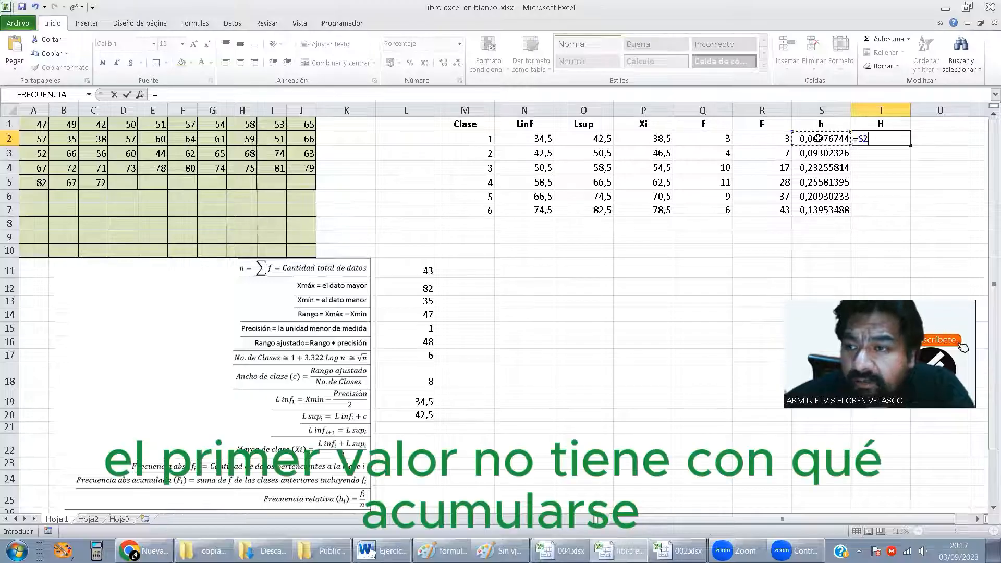
key(Return)
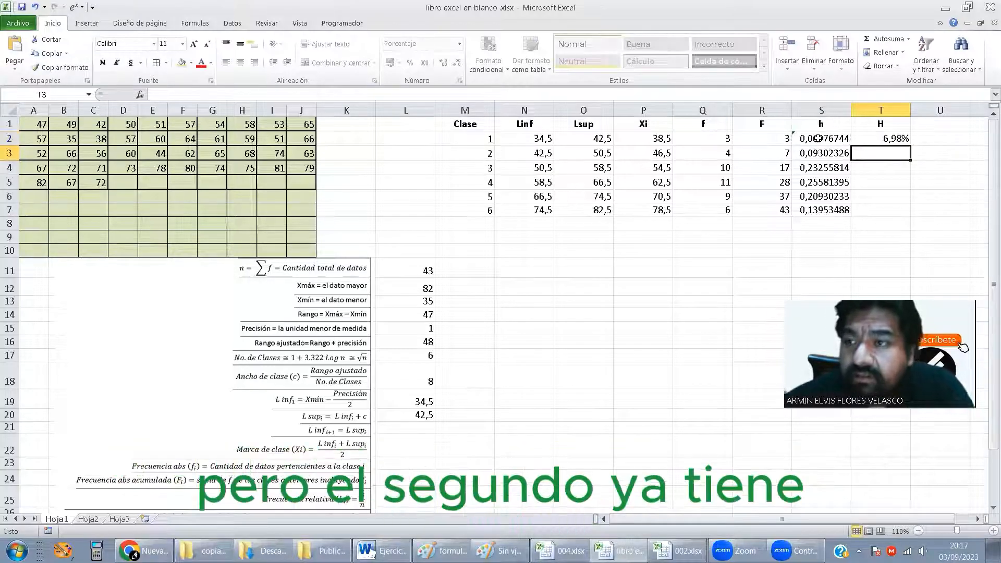
Enter =T2+S3 in T3 to add the second class's relative frequency to the previous cumulative value.
text(=)
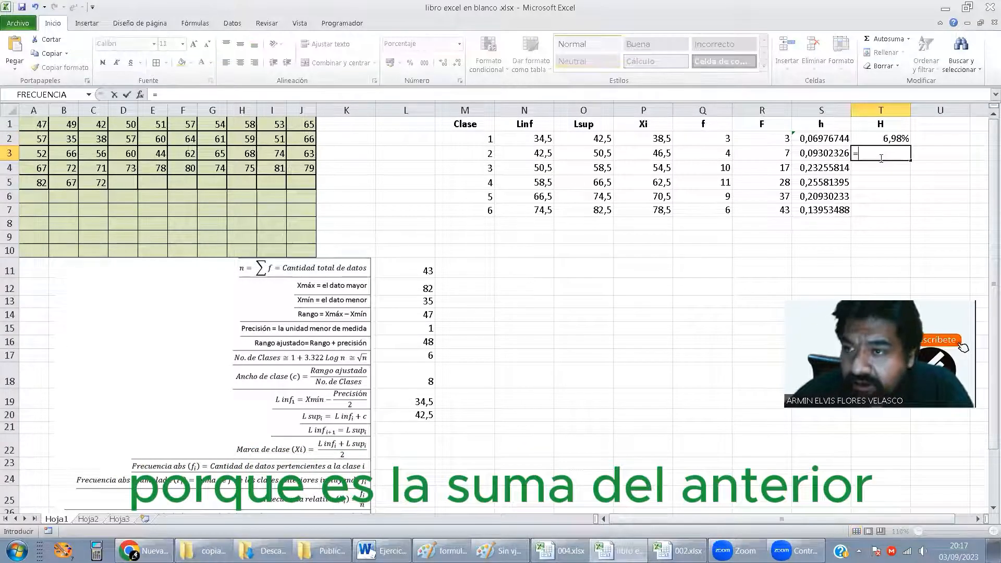
key(Up)
text(+)
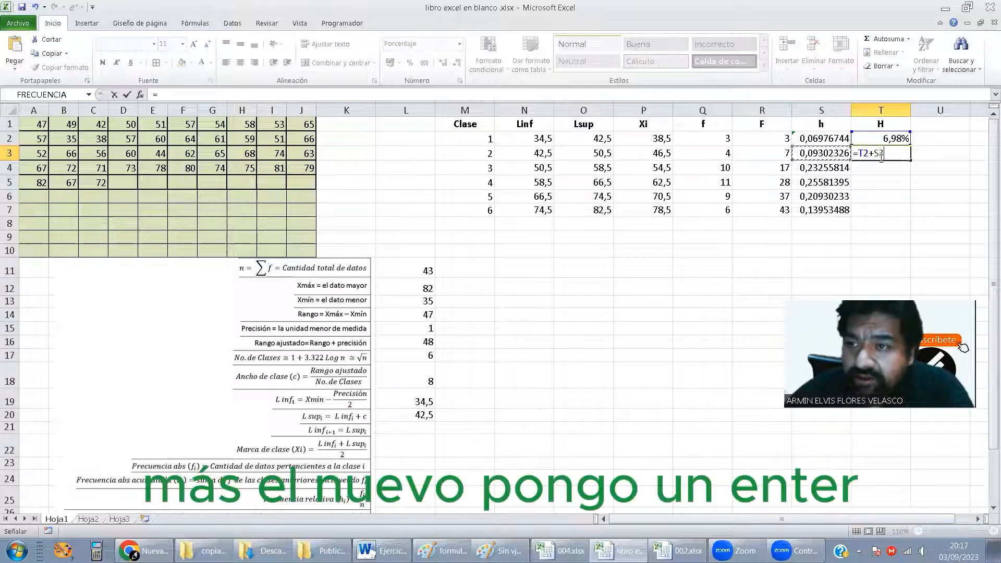
key(Left)
key(Return)
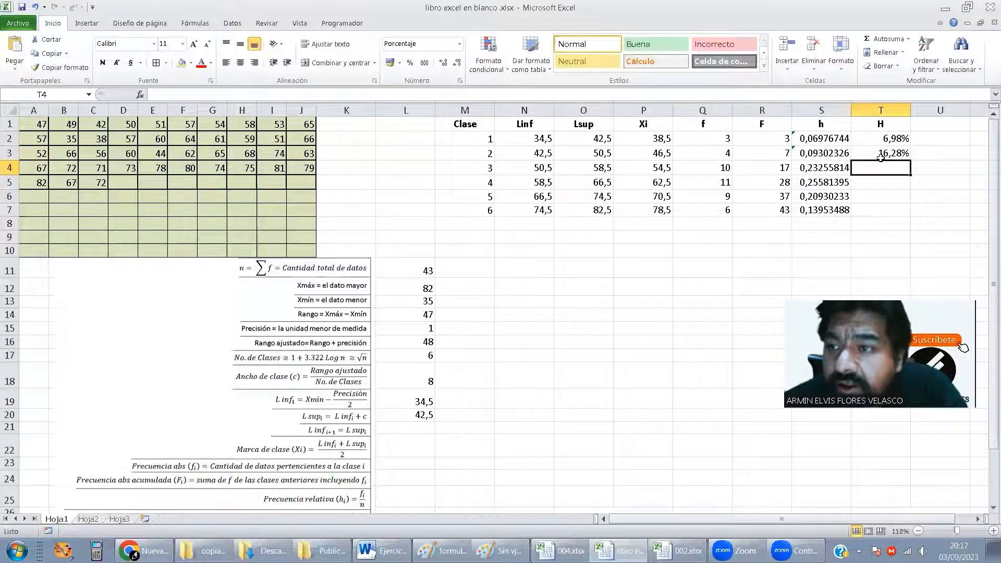
Fill the cumulative relative frequency formula from T3 down to T7.
click(882, 157)
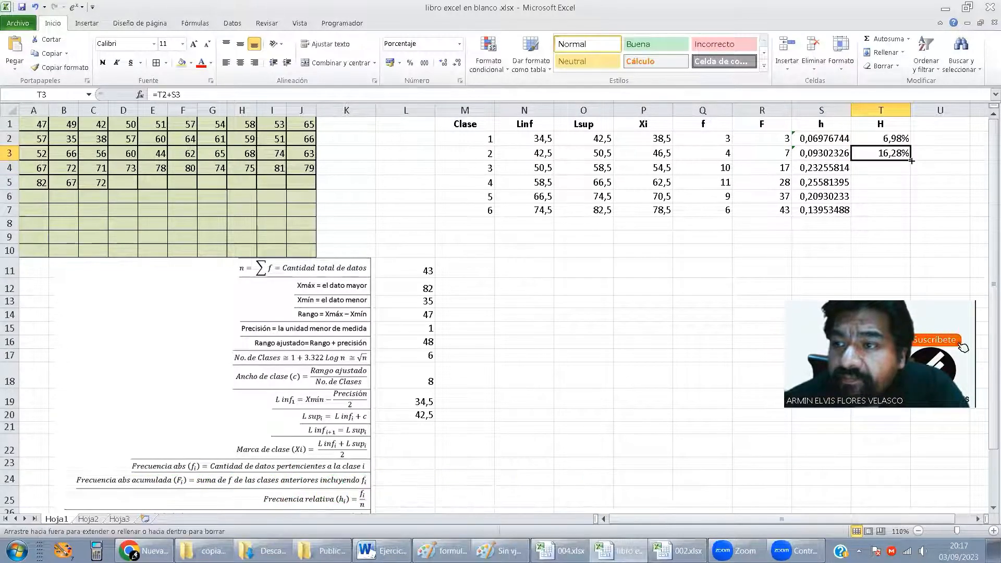
drag(916, 159, 909, 215)
click(859, 240)
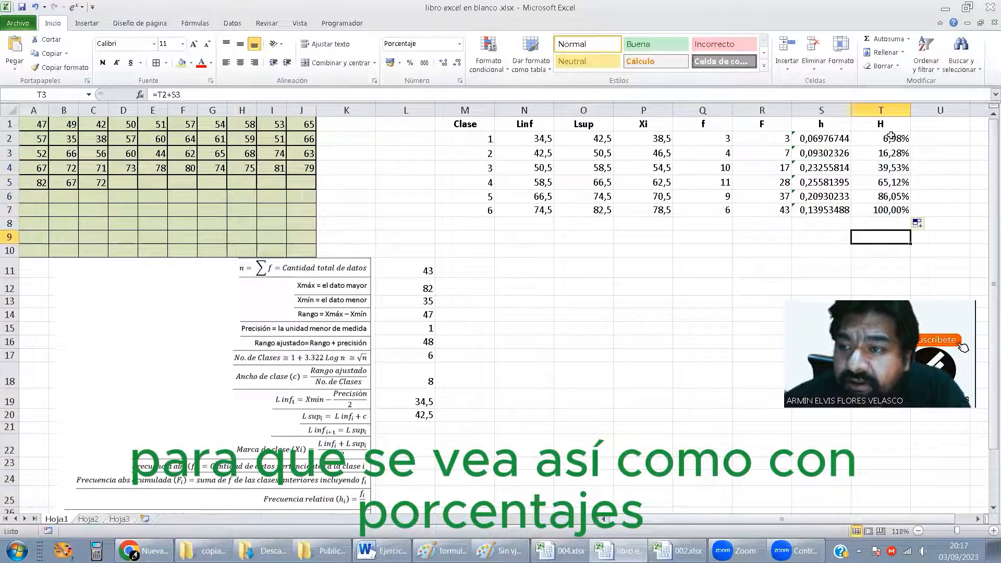
Format the relative frequencies in S2:S7 as Porcentaje with 2 decimal places.
drag(806, 139, 820, 192)
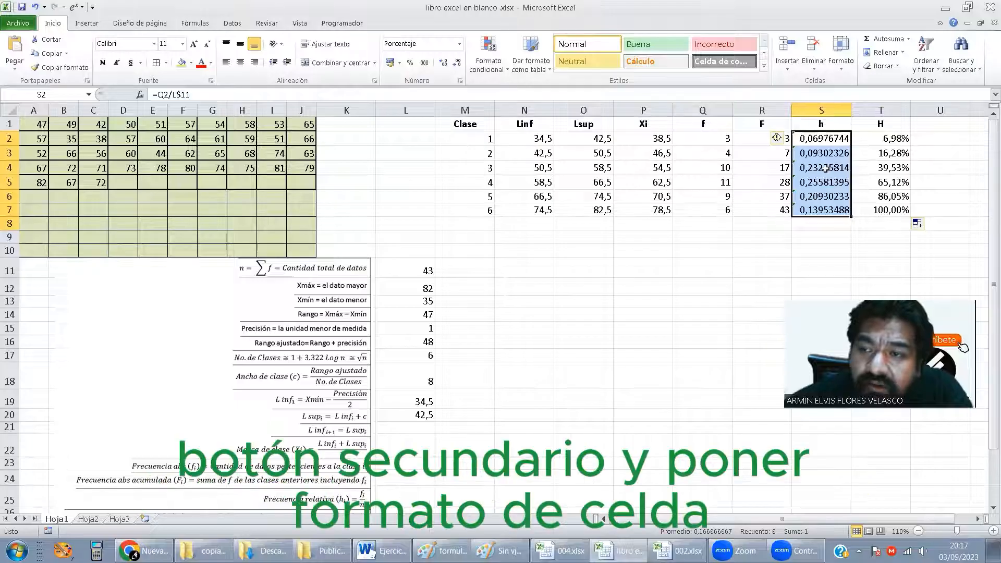
right_click(825, 167)
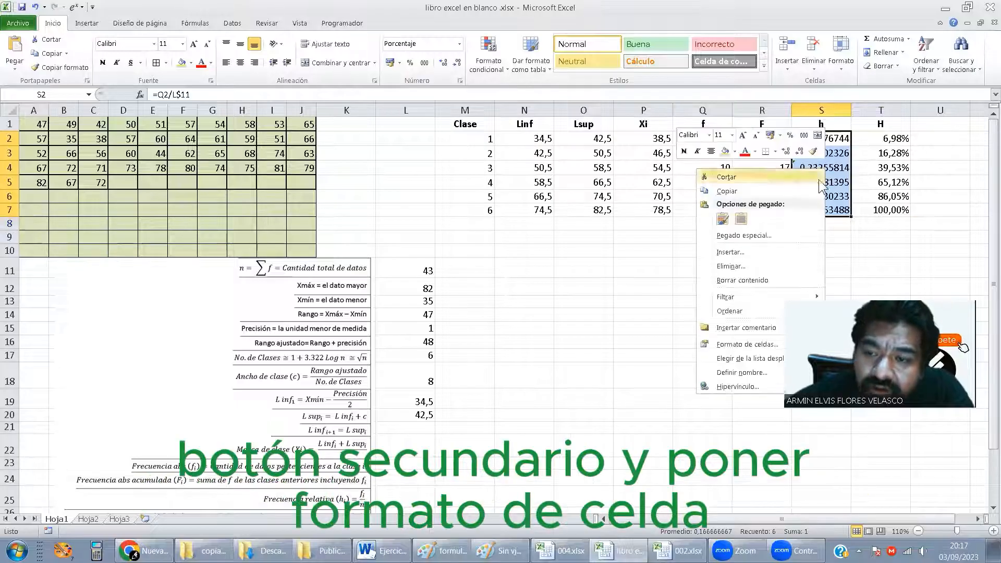
click(747, 345)
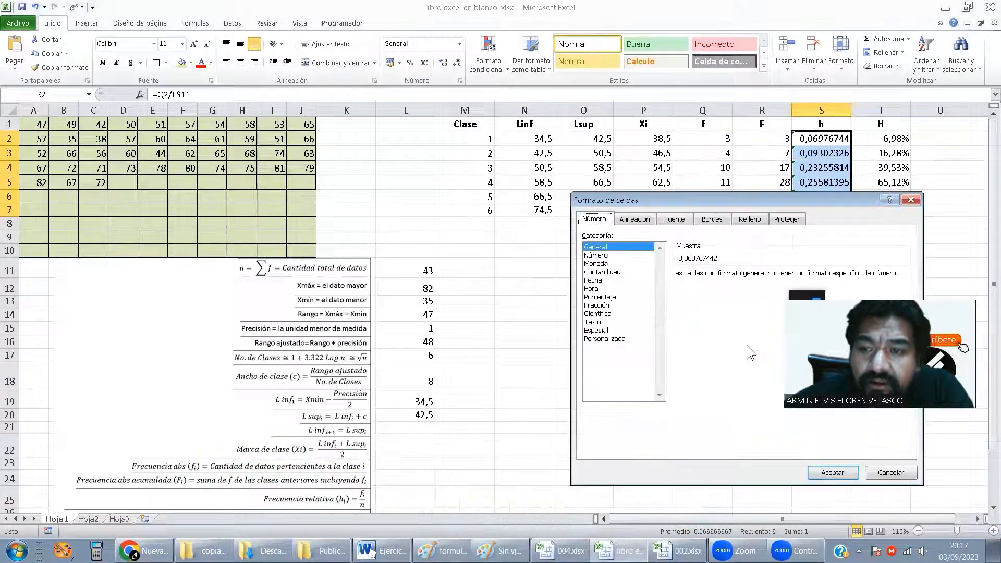
click(610, 297)
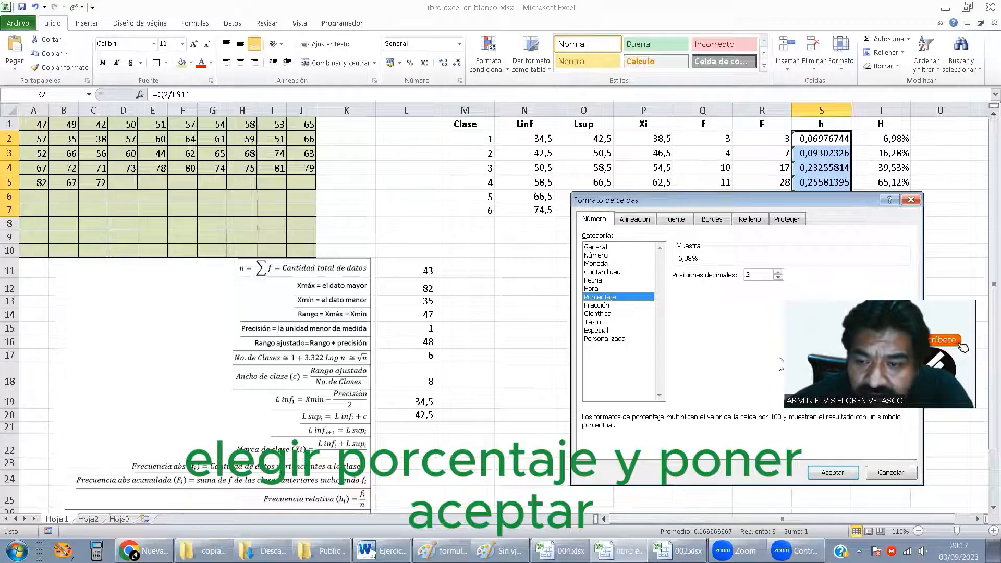
click(836, 472)
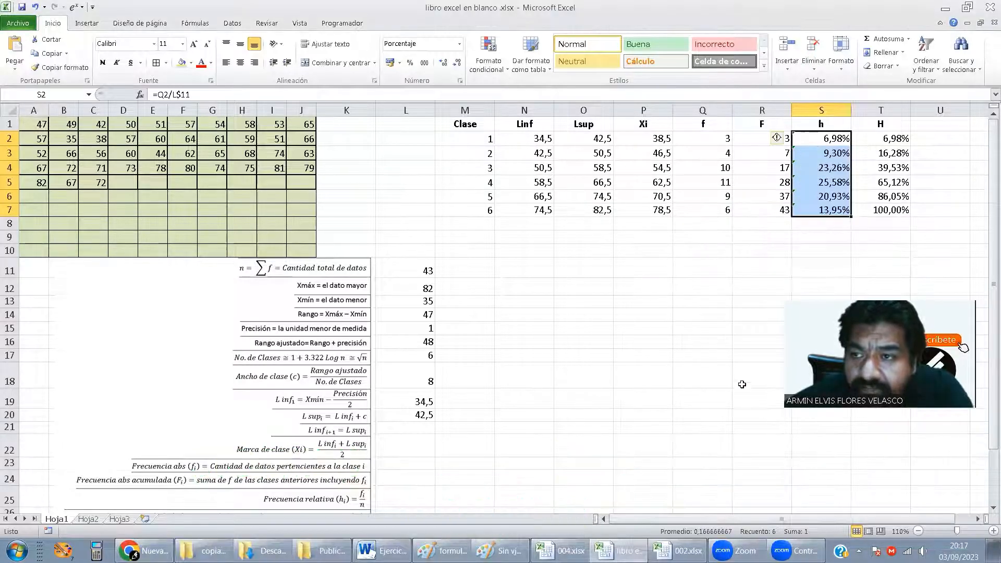
click(727, 265)
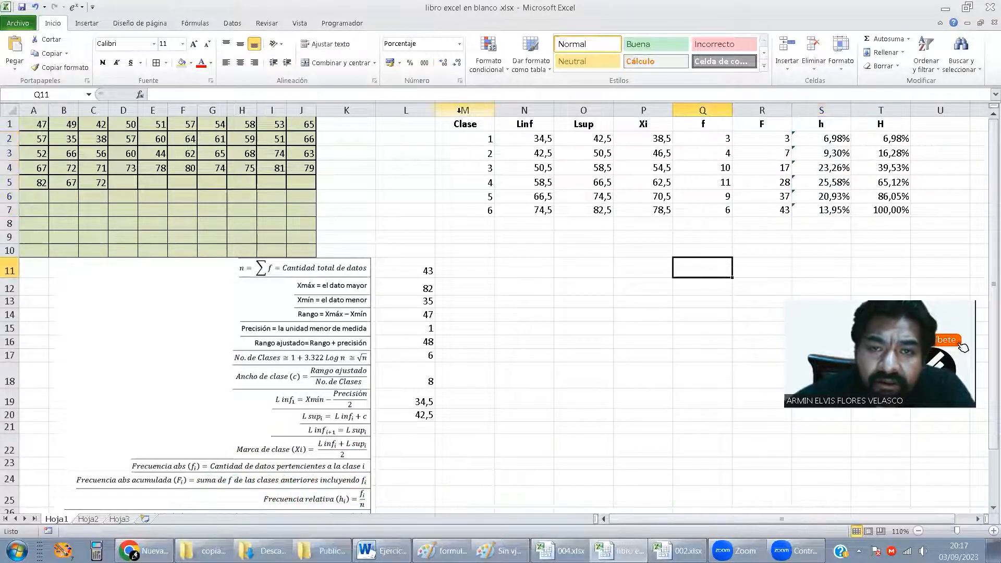
Apply borders to every cell of the frequency table M1:T7 and deselect the table.
drag(464, 124, 864, 207)
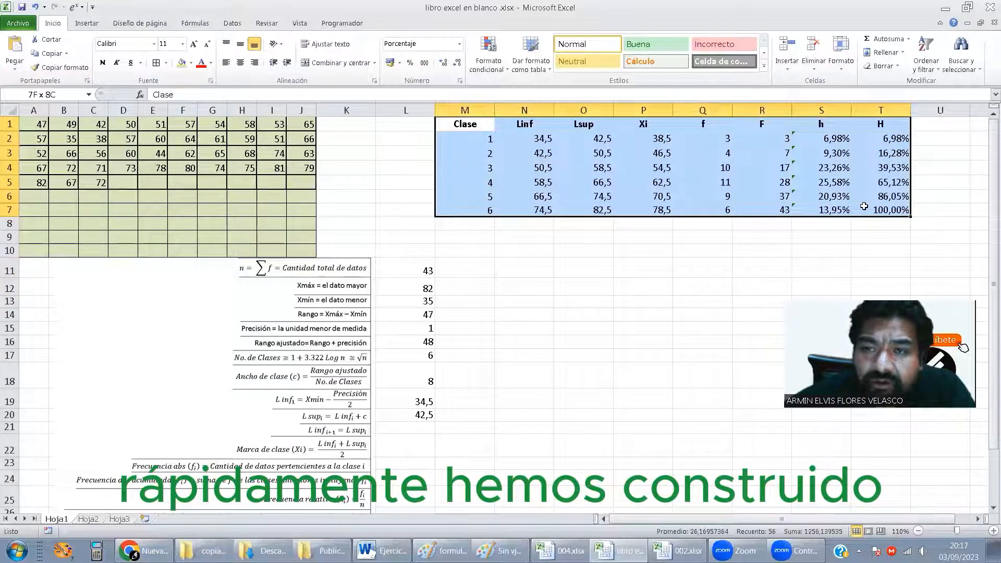
click(149, 61)
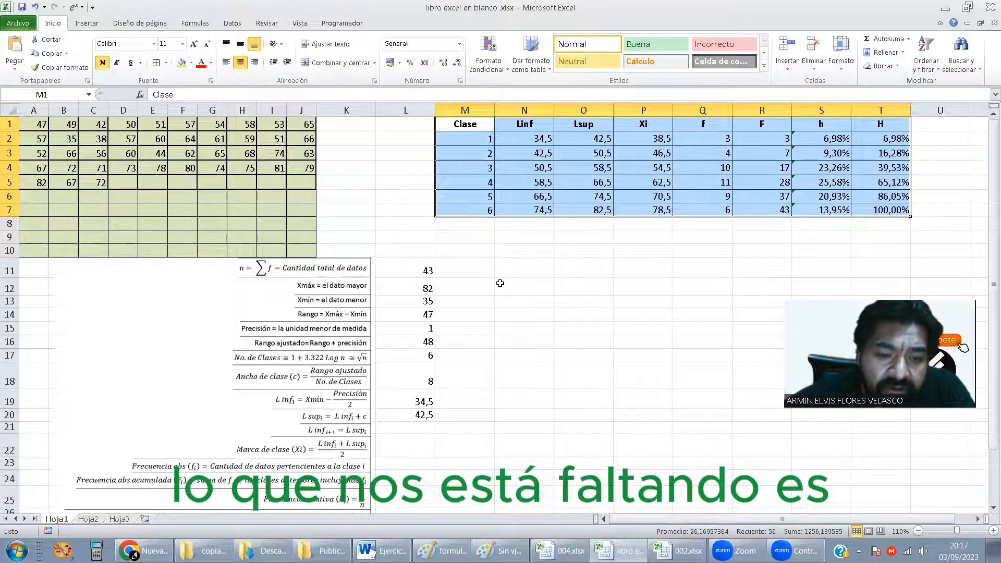
click(532, 292)
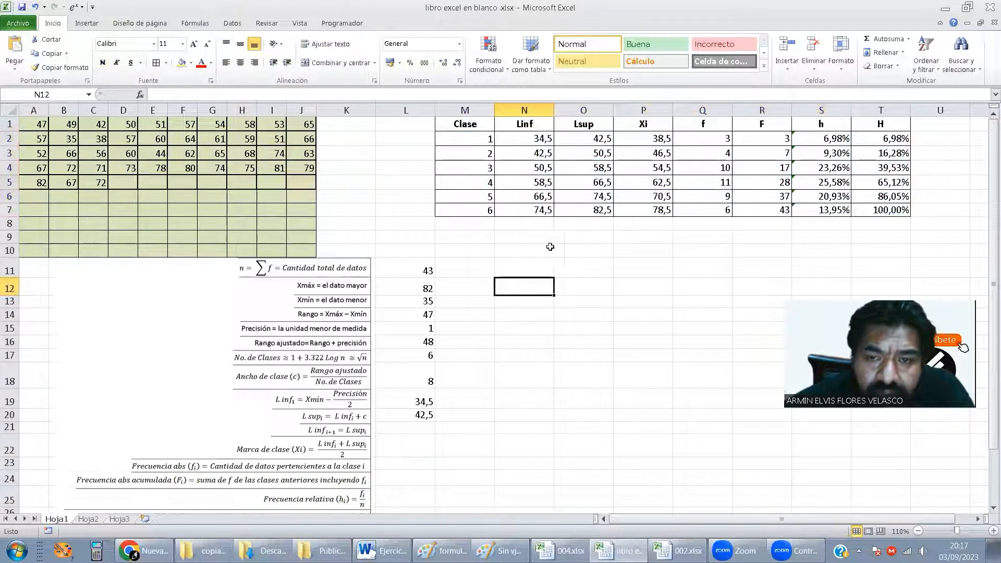
click(524, 249)
click(525, 234)
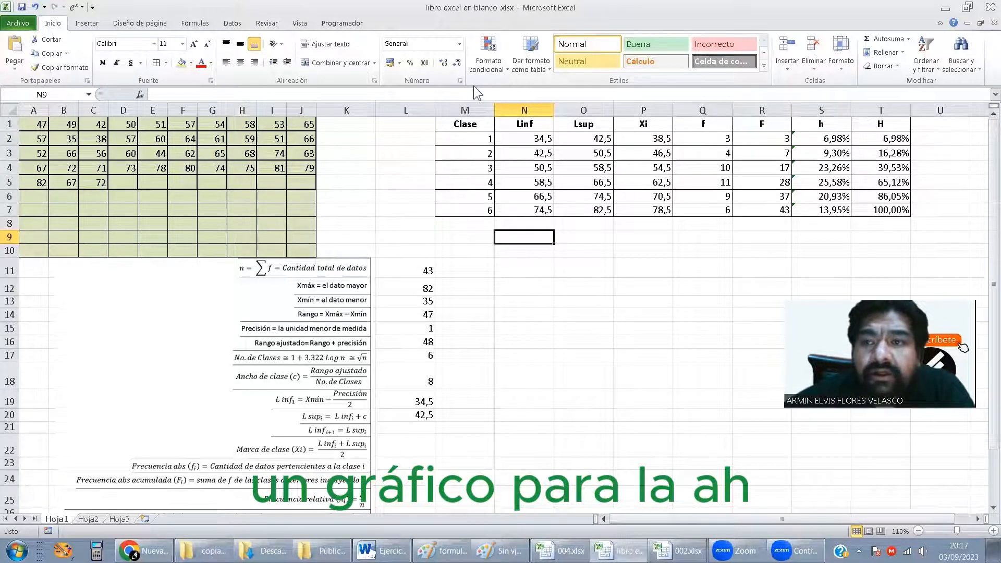
click(491, 238)
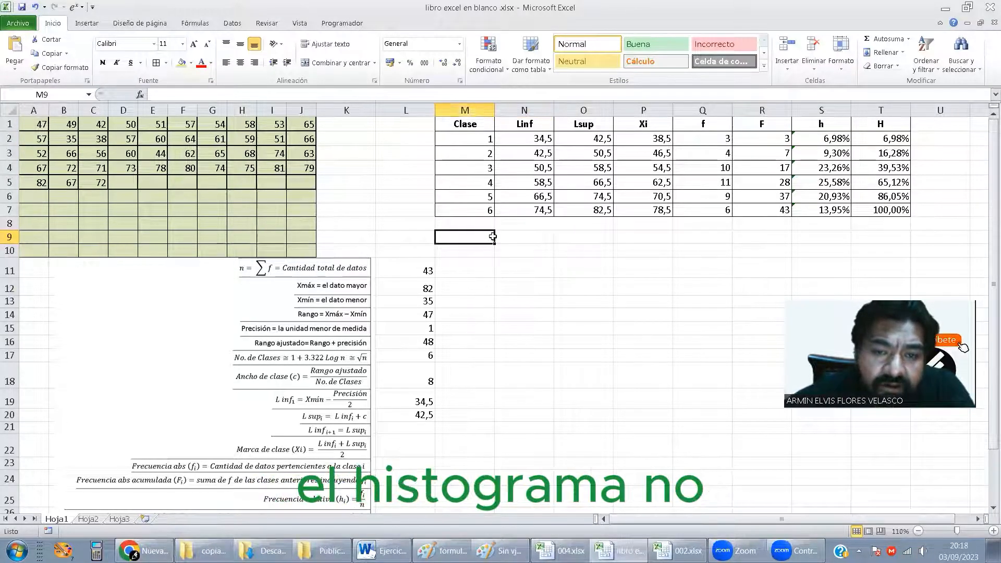
click(549, 247)
click(551, 235)
click(572, 238)
click(527, 237)
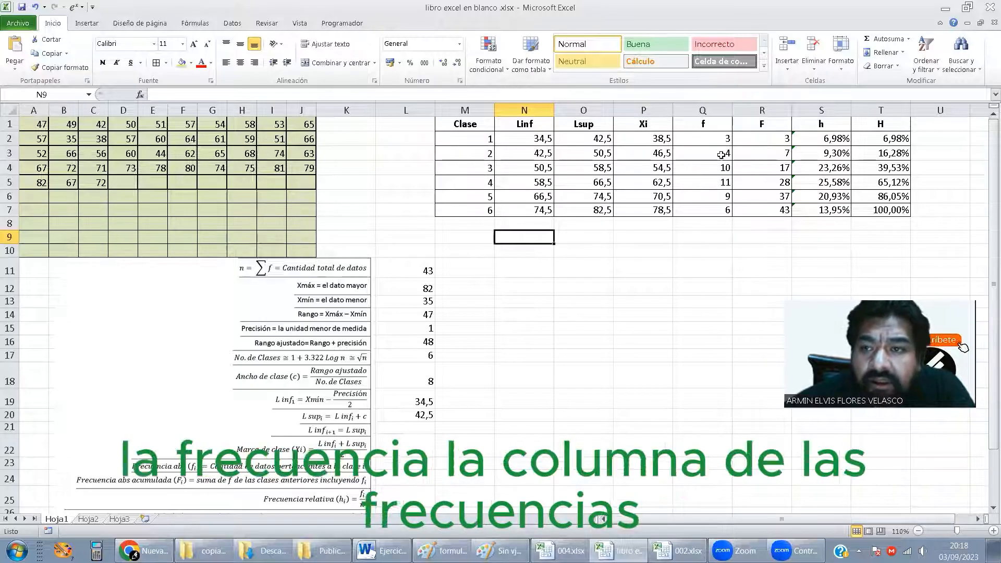
drag(719, 137, 718, 213)
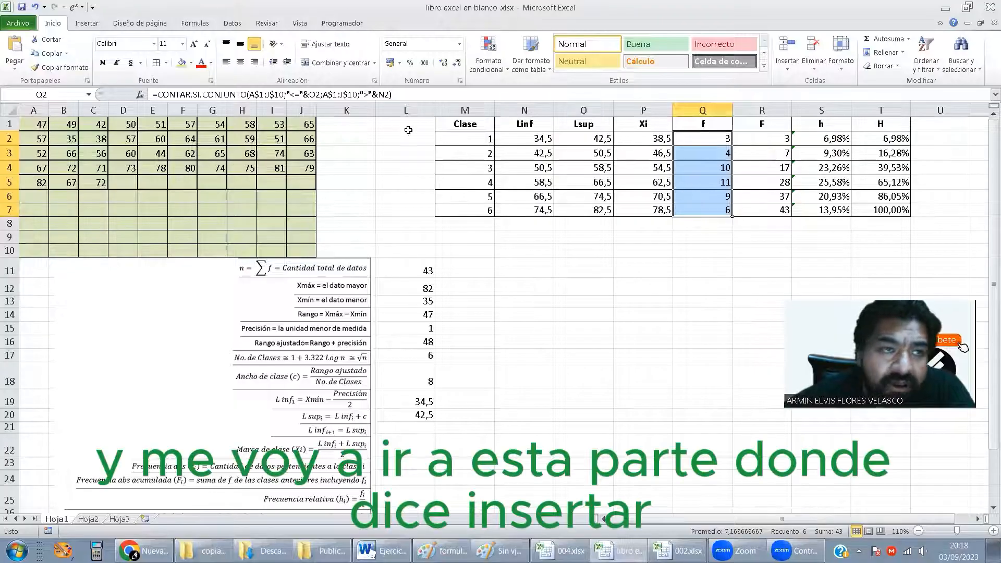
click(86, 24)
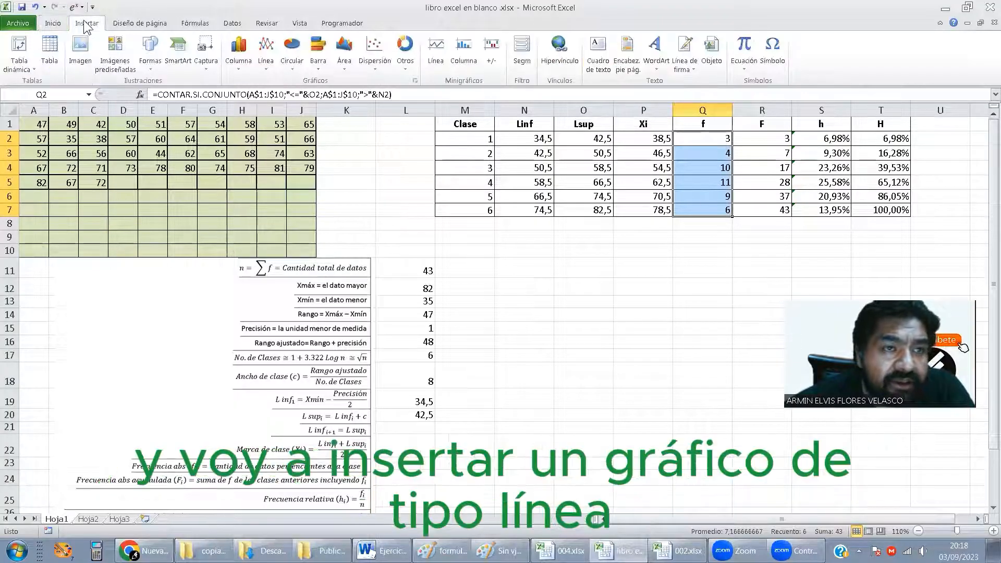
click(266, 57)
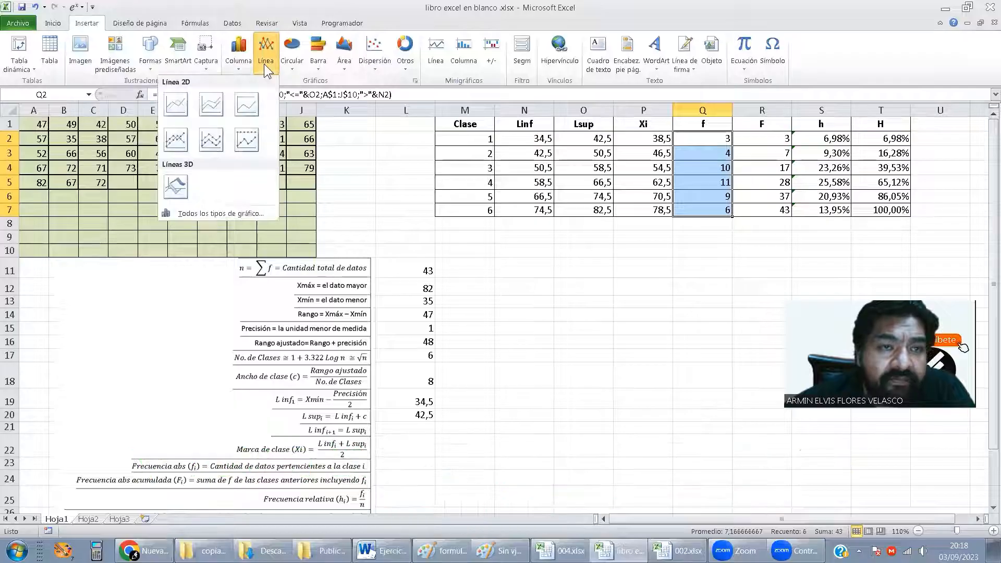
click(176, 140)
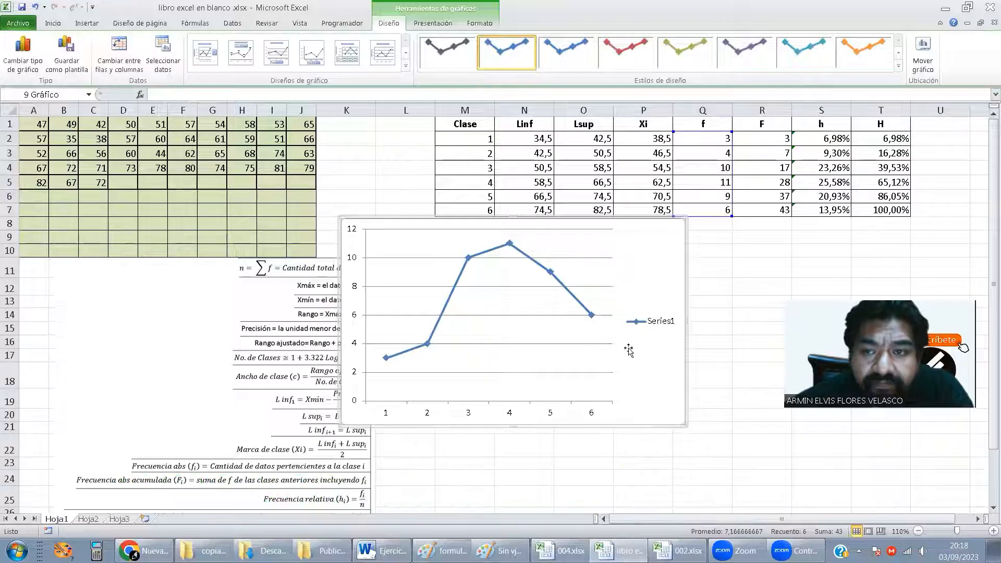
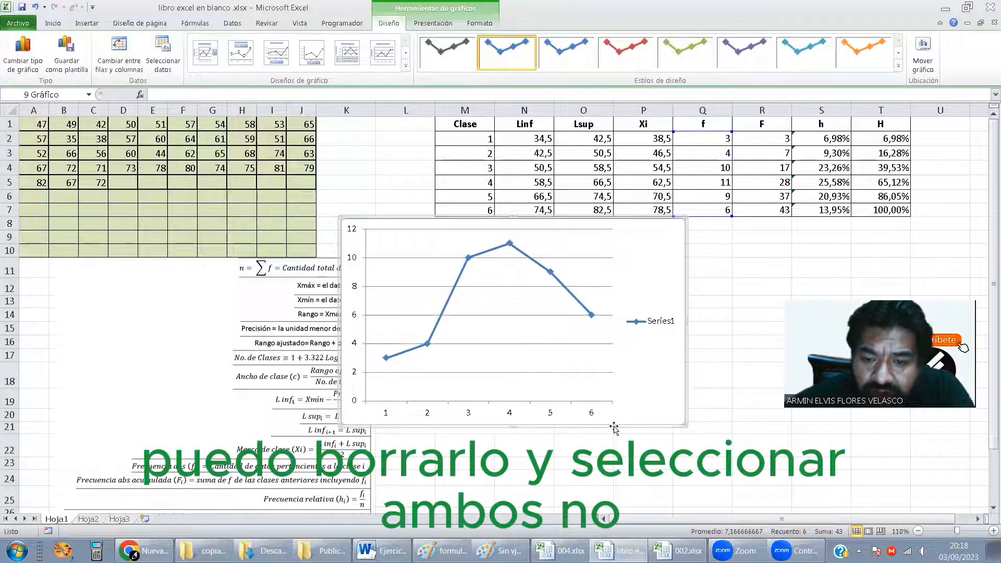
key(Delete)
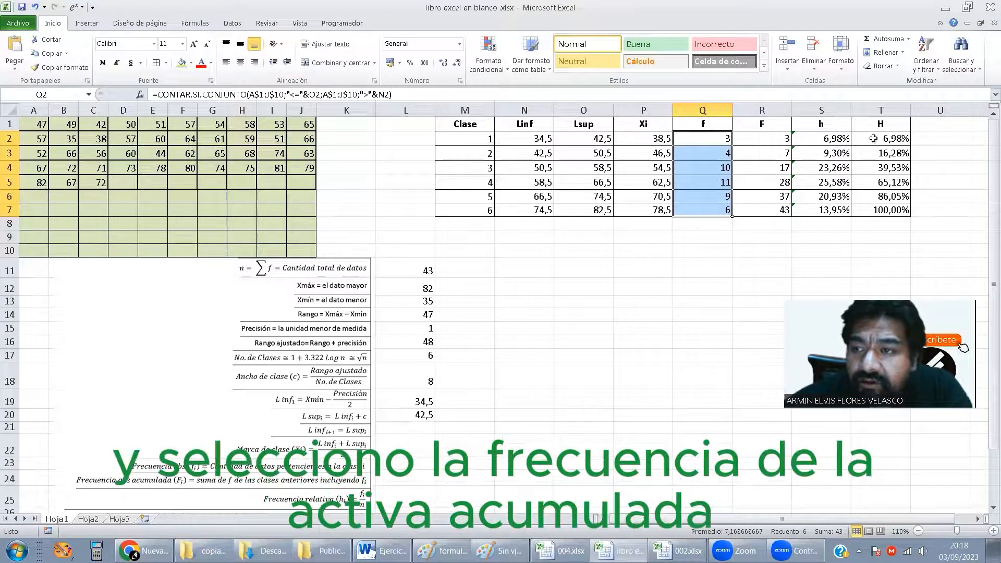
Insert a 2D line chart with markers from the f values in Q2:Q7 and the H values in T2:T7.
drag(869, 138, 869, 210)
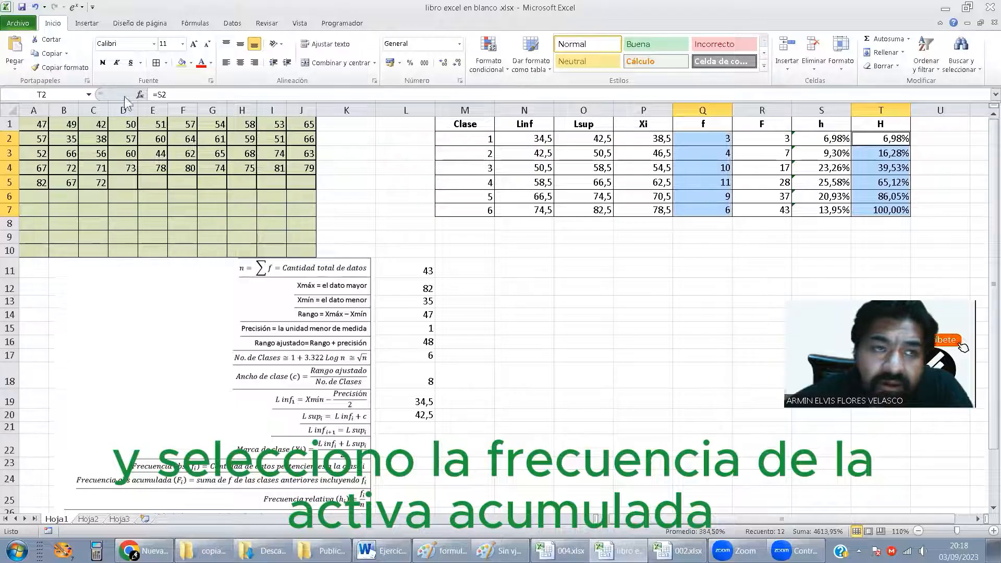
click(83, 23)
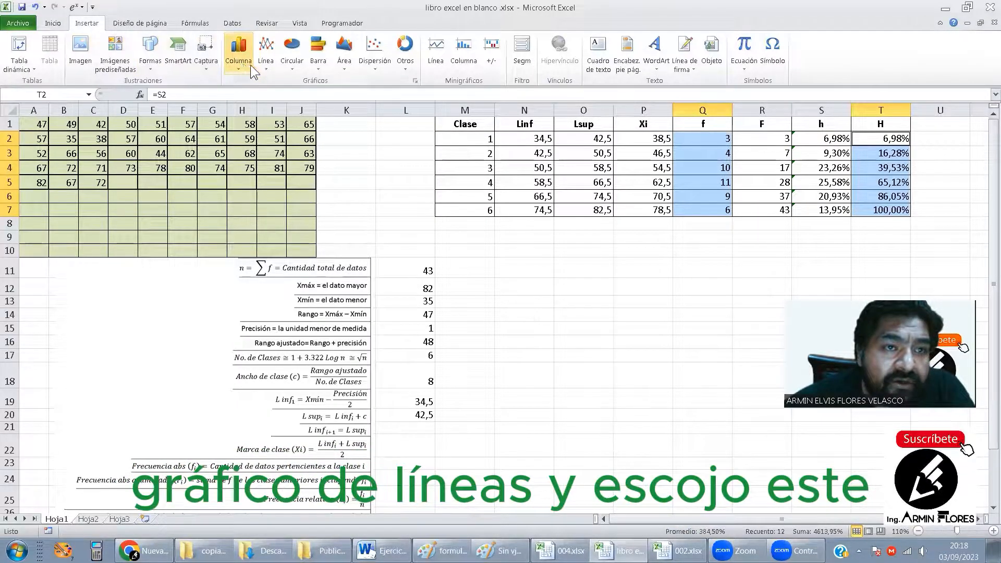
click(264, 64)
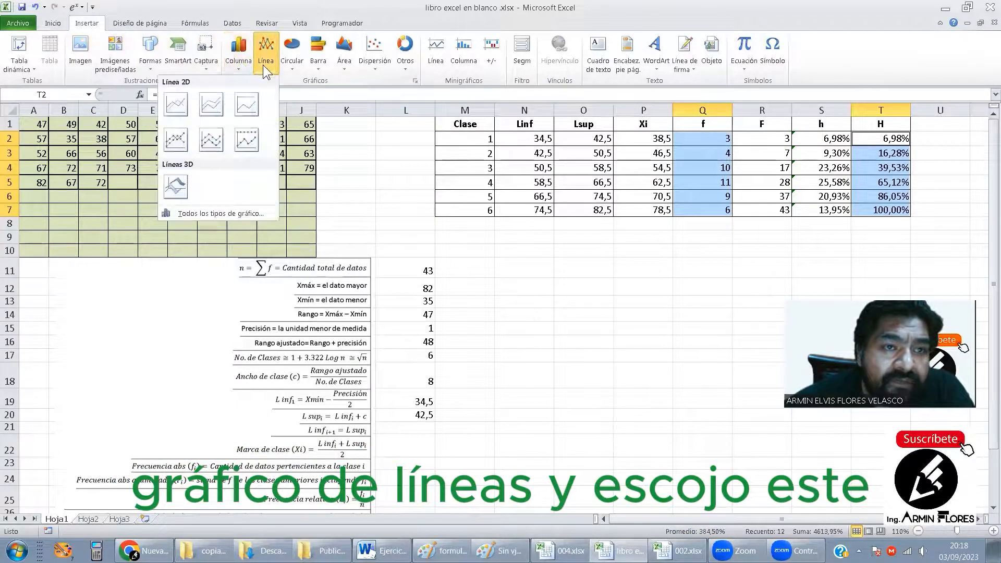
click(176, 141)
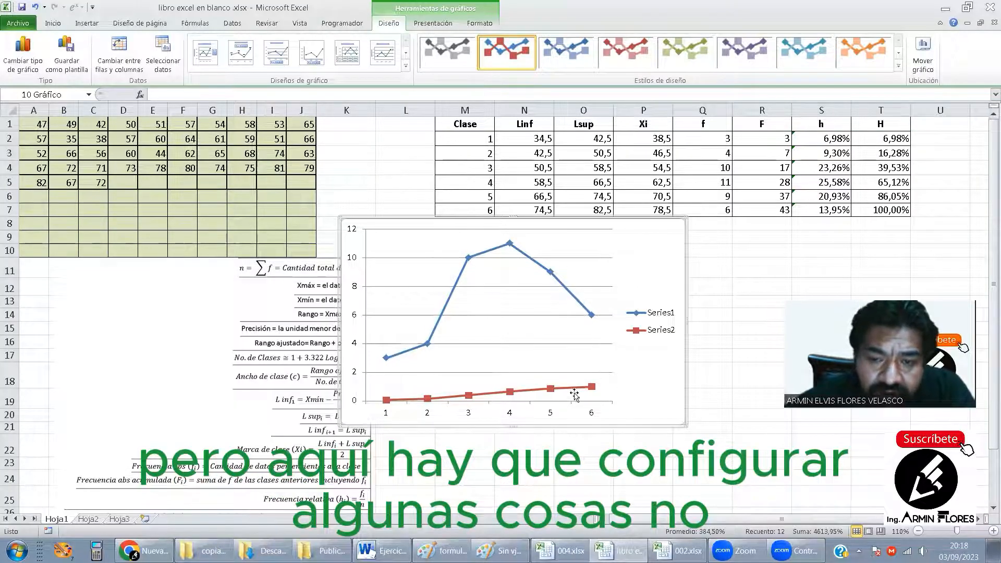
Plot the cumulative relative frequency series (Series2) on the chart's secondary axis (Eje secundario).
mouse_move(551, 390)
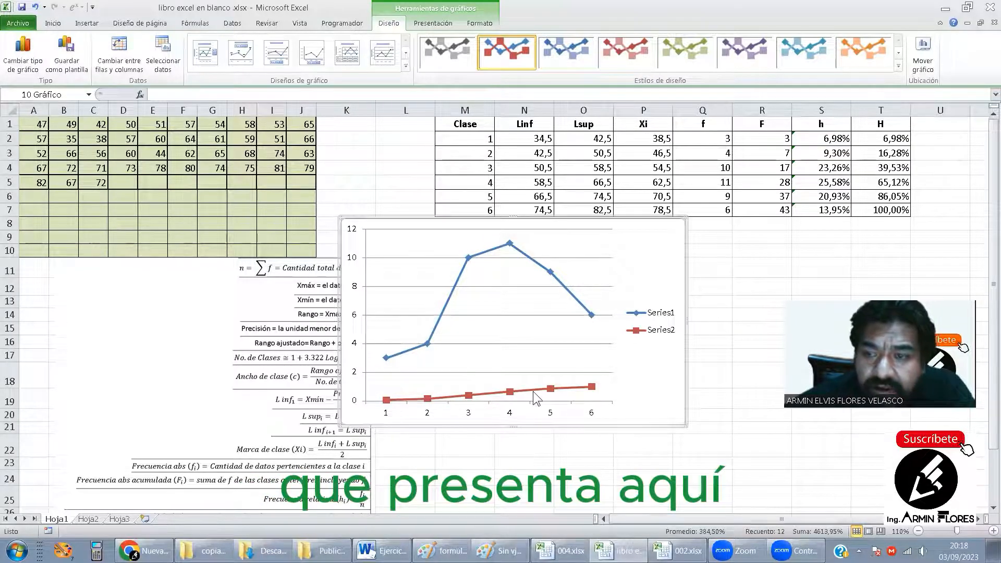
click(550, 387)
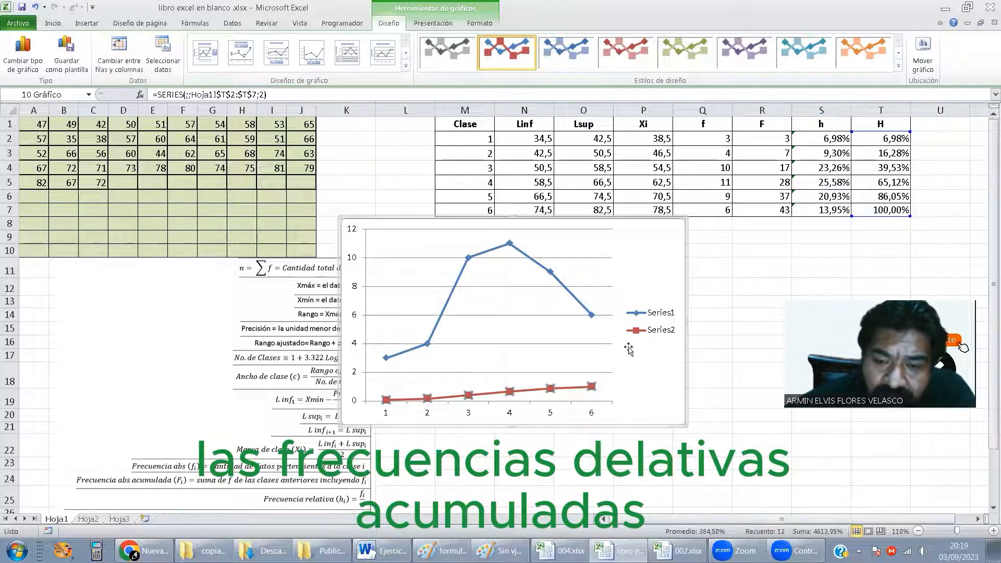
right_click(550, 392)
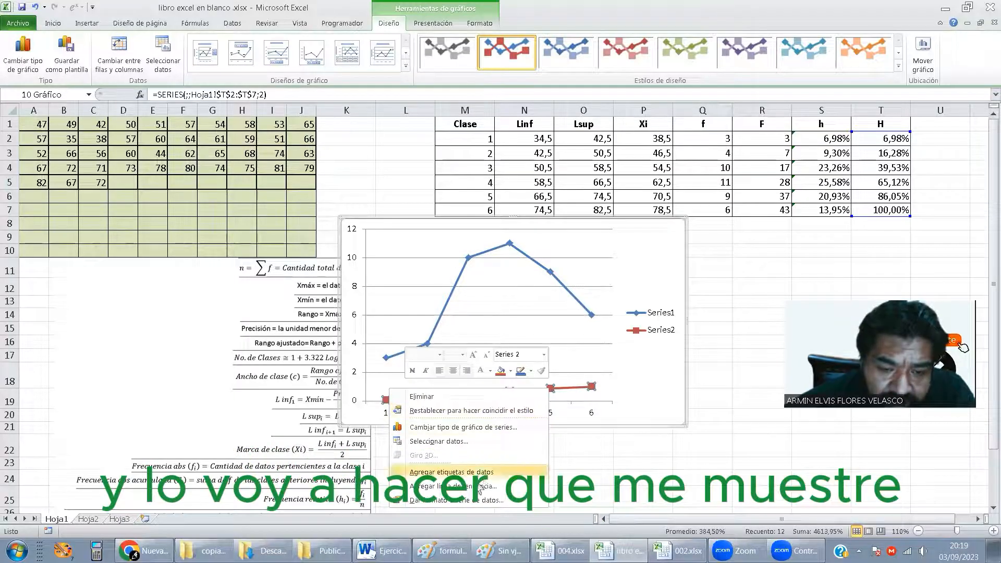
click(447, 501)
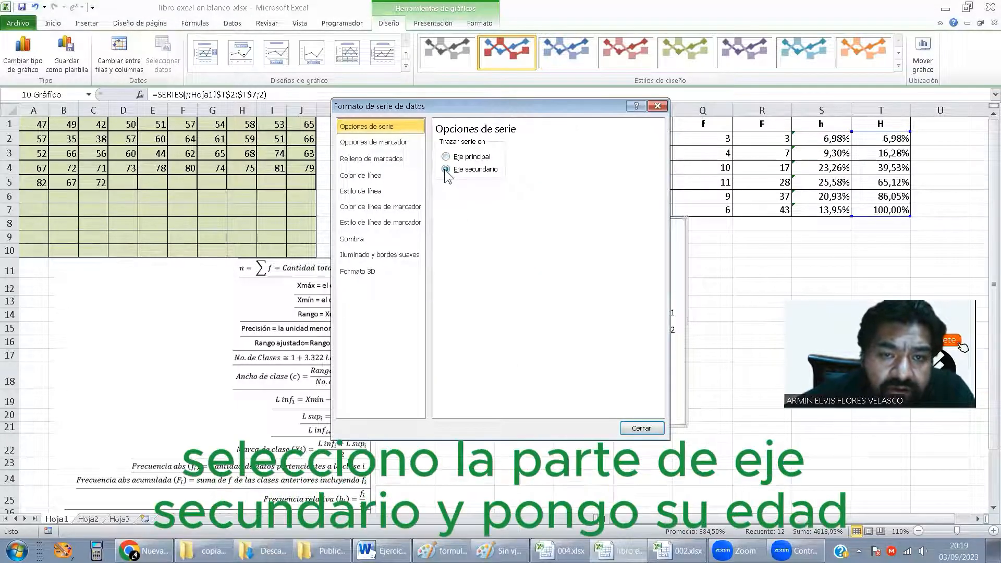
click(640, 429)
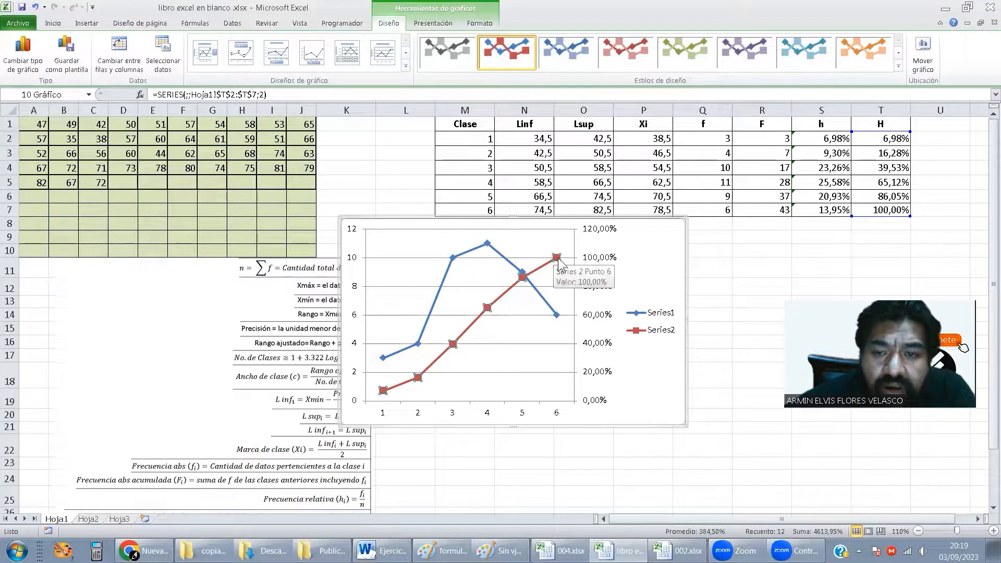
Change the absolute frequency series (Series1) to clustered columns and move the chart clear of the formula list, beneath the frequency table.
right_click(452, 263)
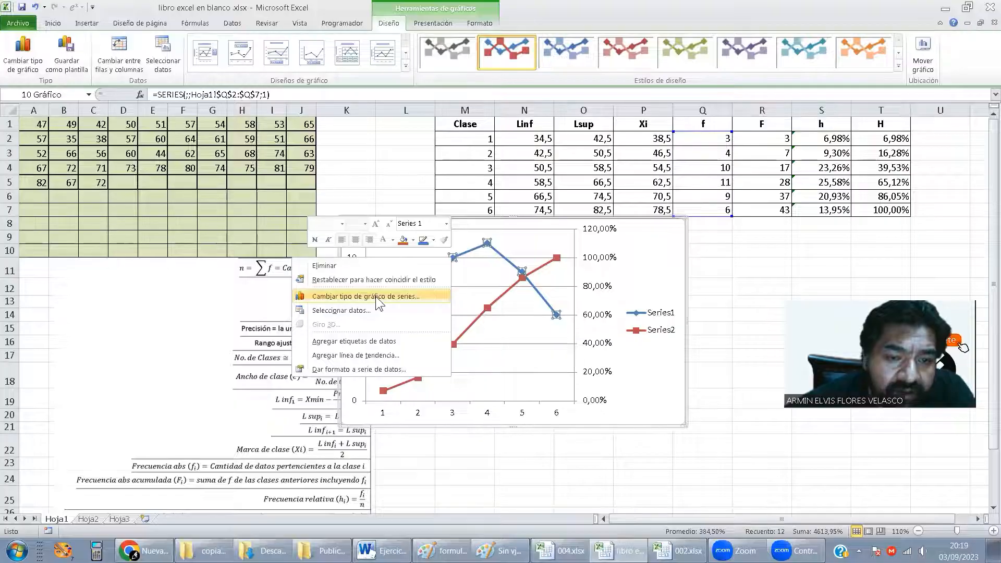
click(366, 296)
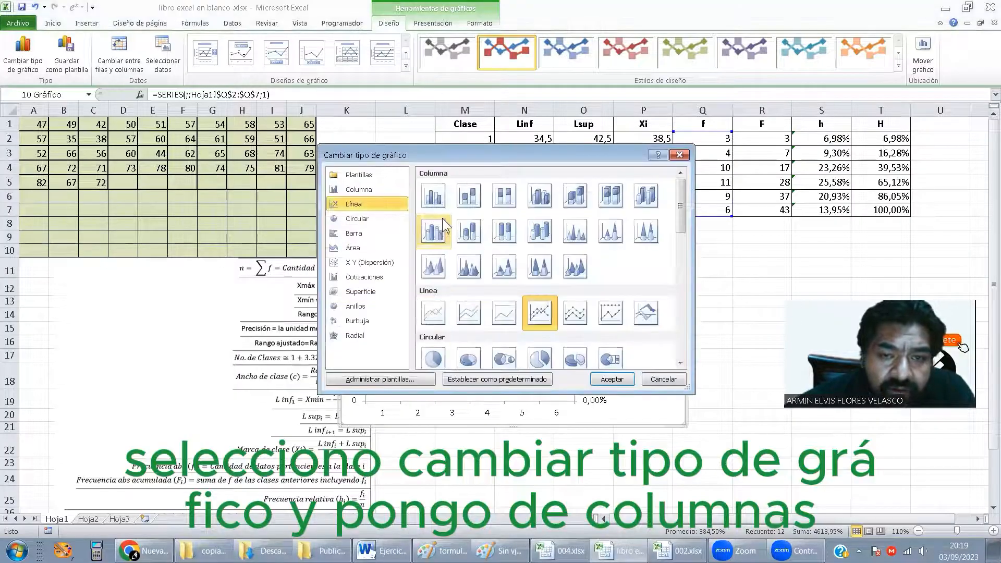
click(434, 198)
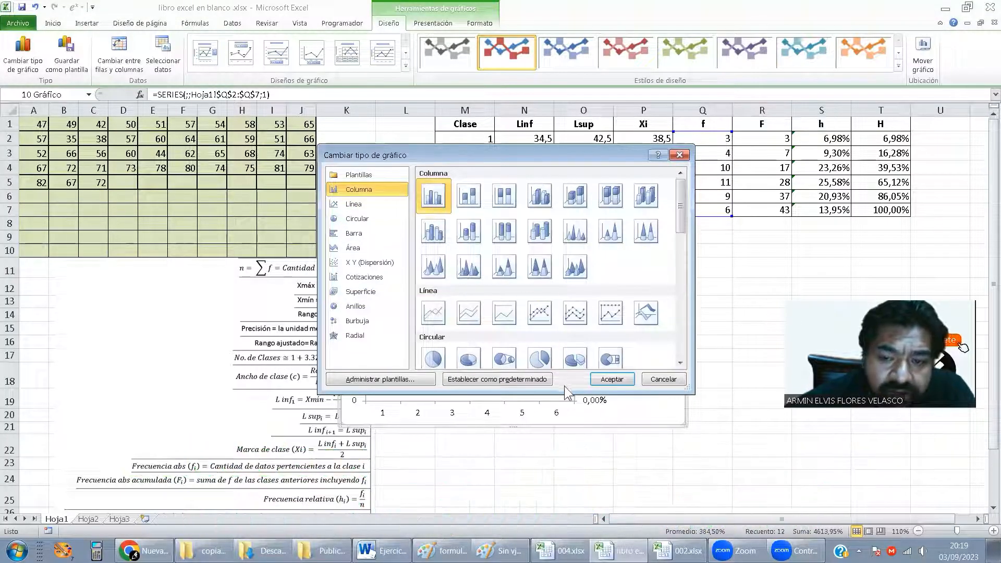
click(612, 379)
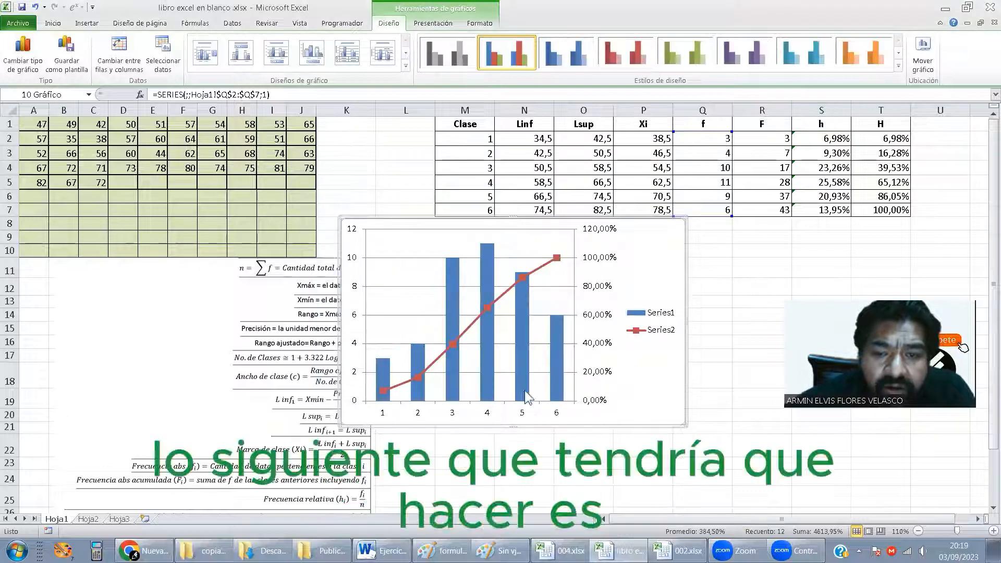
drag(587, 422, 647, 446)
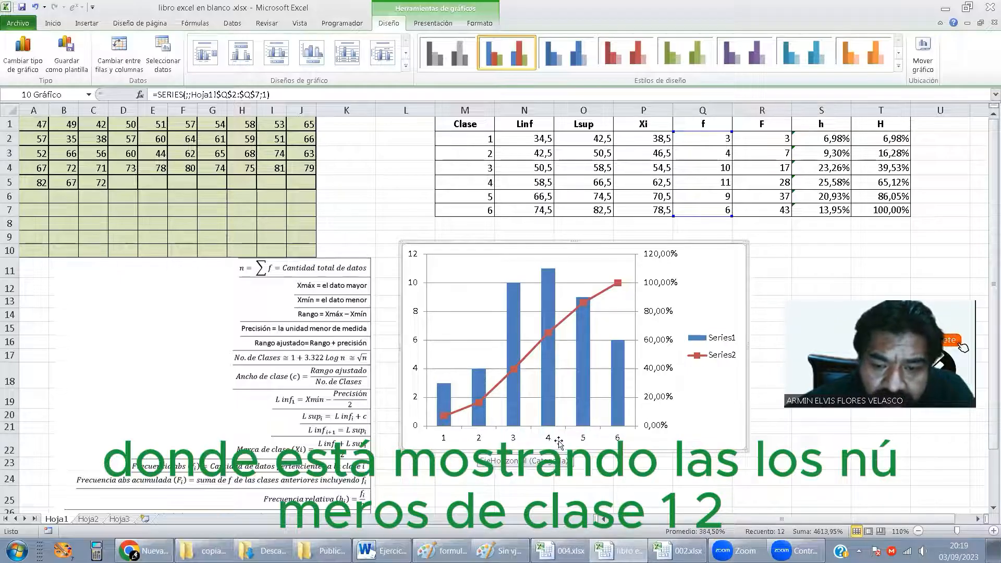
drag(630, 450, 648, 445)
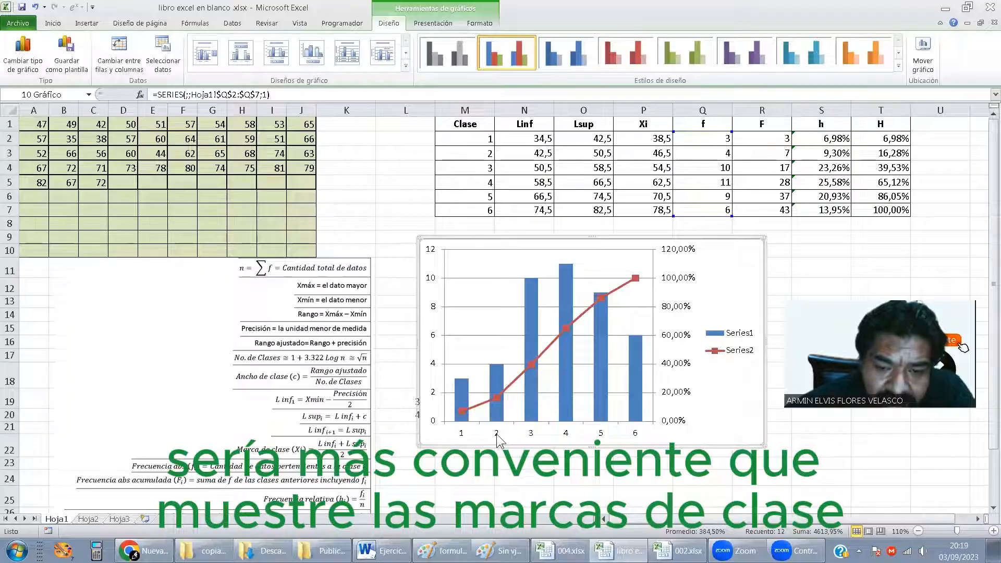
Set the chart's horizontal axis labels to the class marks in =Hoja1!$P$2:$P$7.
right_click(710, 261)
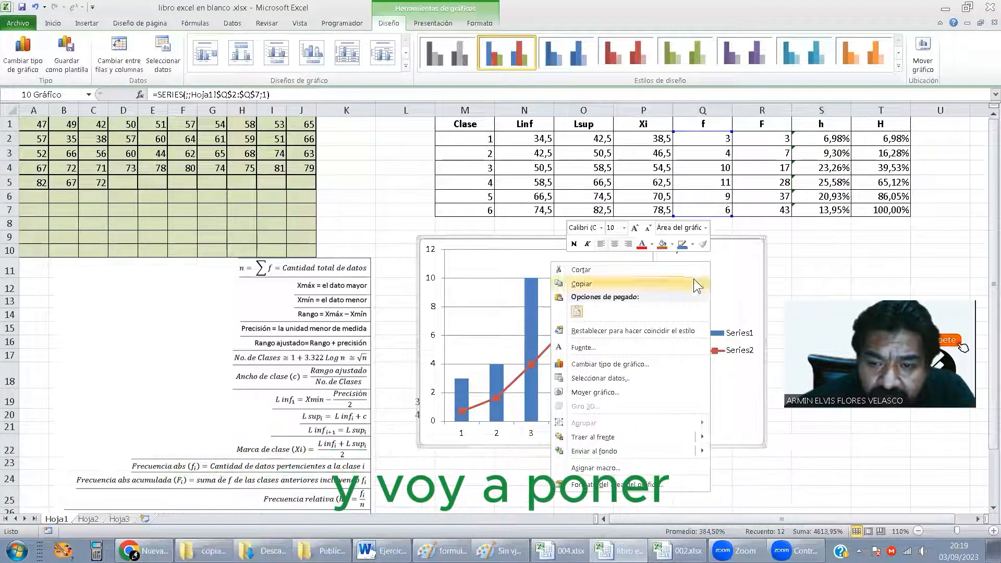
click(613, 378)
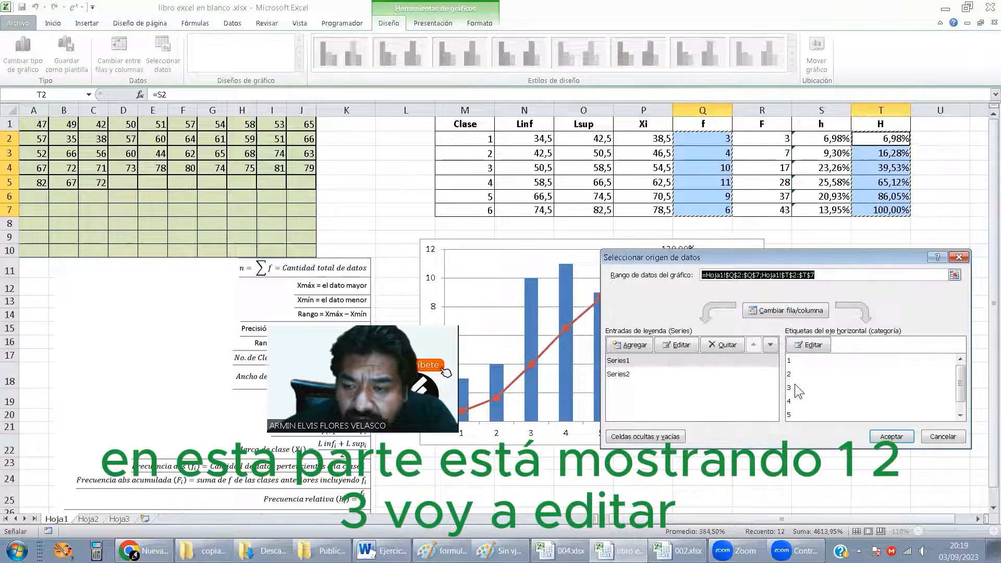
click(810, 345)
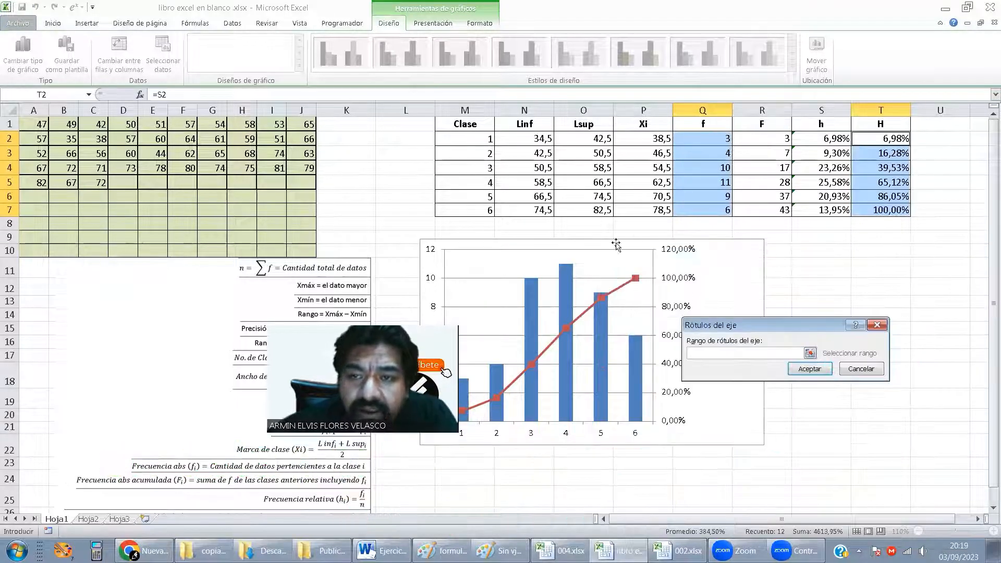
drag(637, 139, 640, 210)
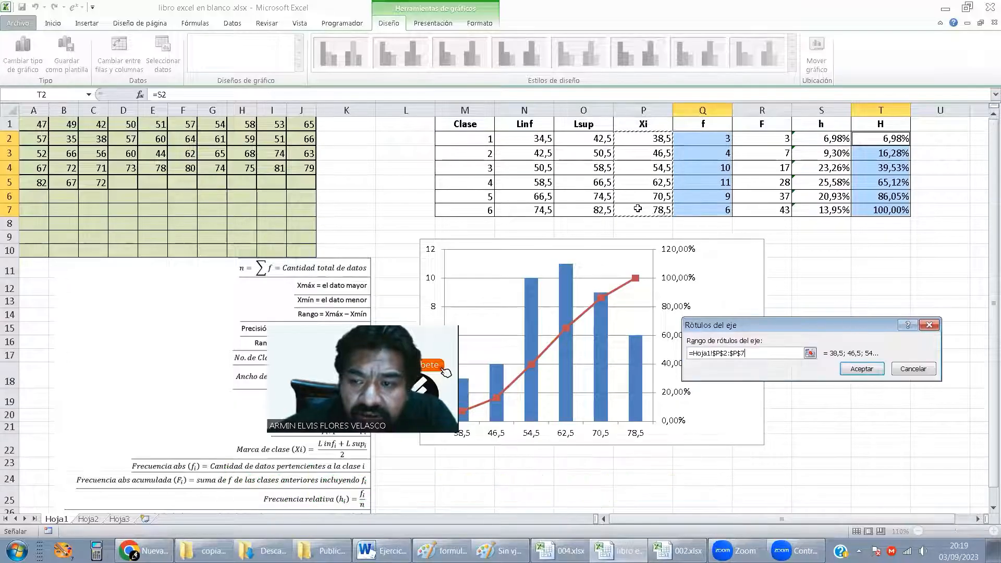
click(853, 369)
click(889, 438)
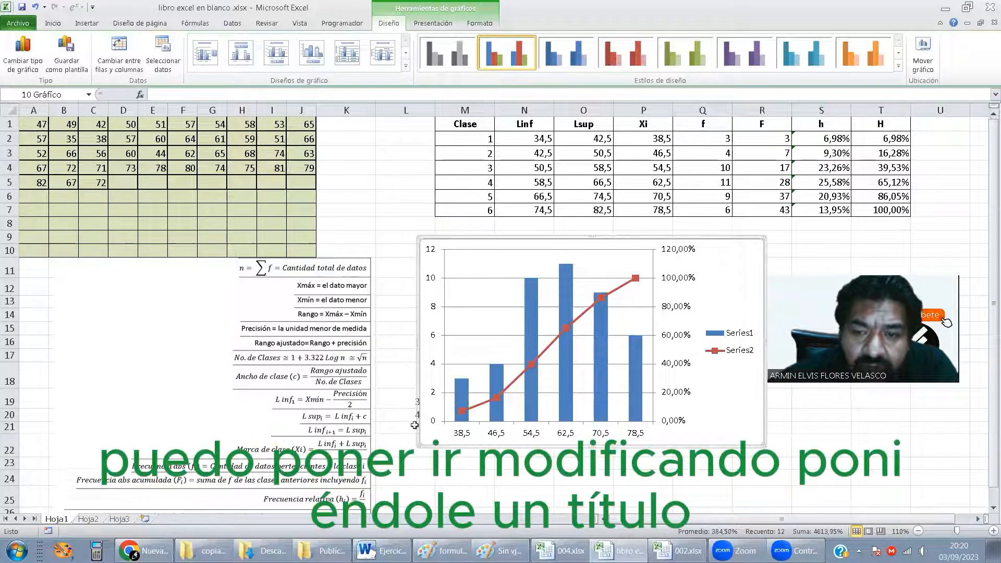
Apply the first chart layout, which includes a title, and set the chart title to HISTOGRAMA.
click(202, 59)
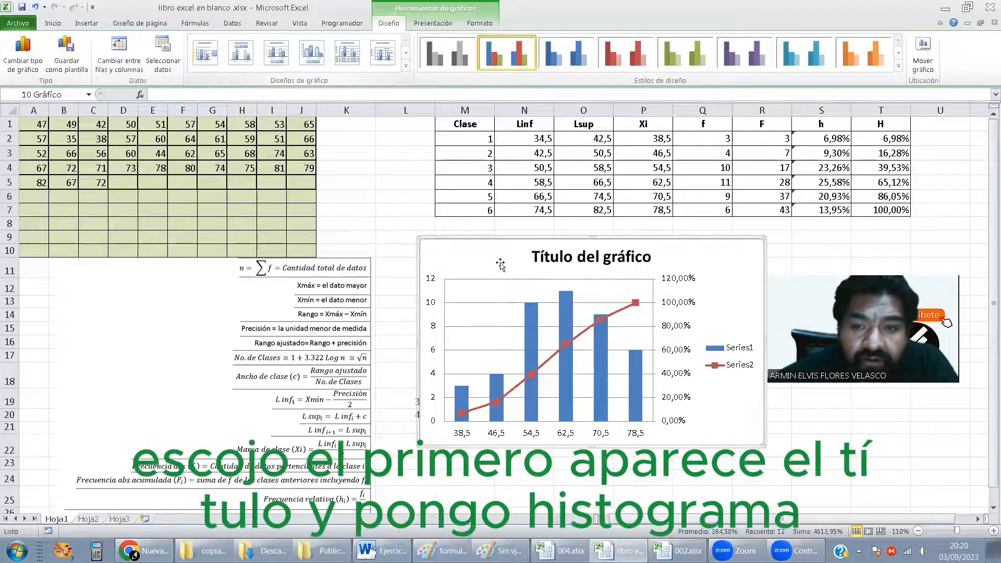
click(647, 257)
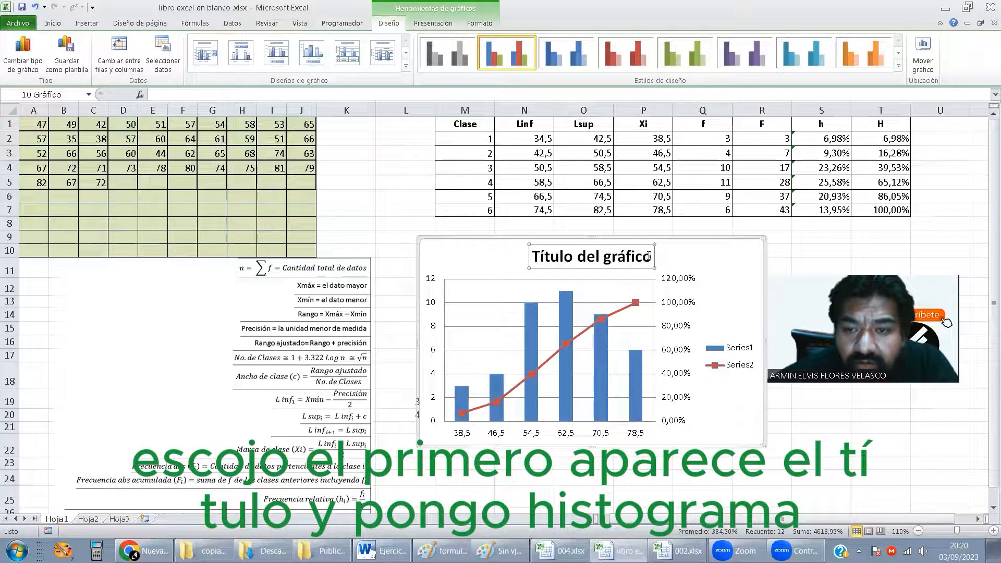
drag(649, 256, 542, 260)
text(HIS)
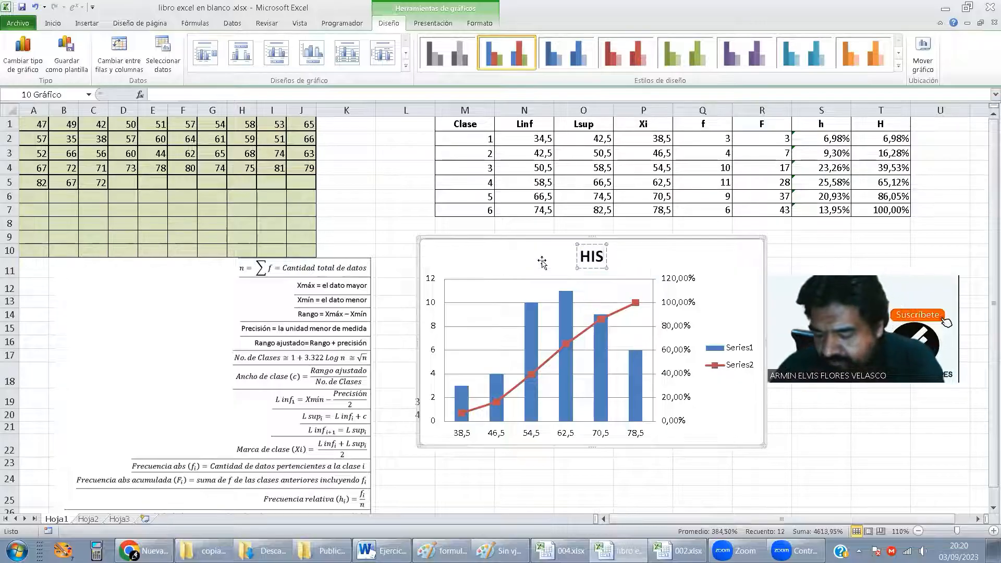
text(TOGRAMA)
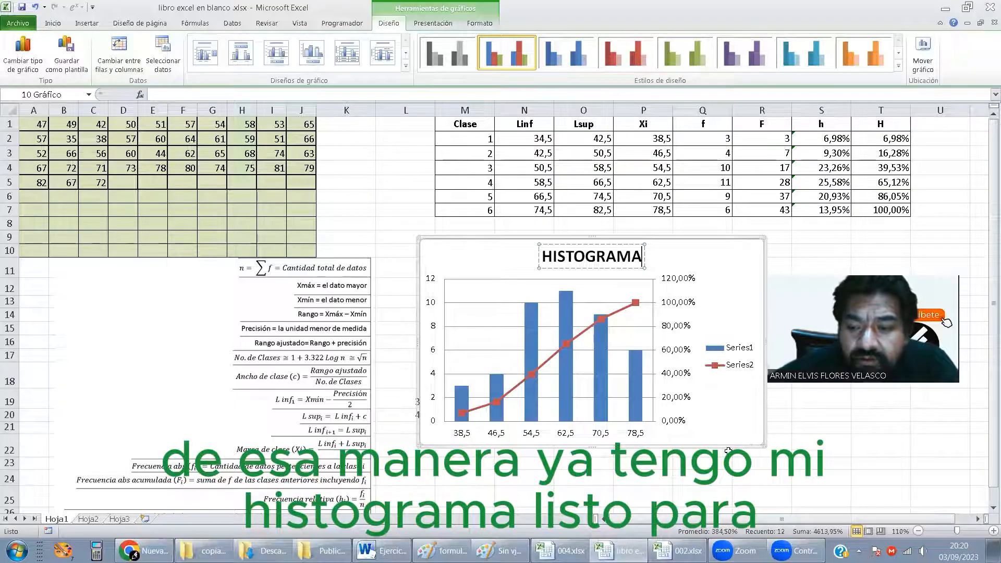
Shift the HISTOGRAMA chart slightly left and down beneath the frequency table, leaving it selected.
drag(728, 450, 700, 458)
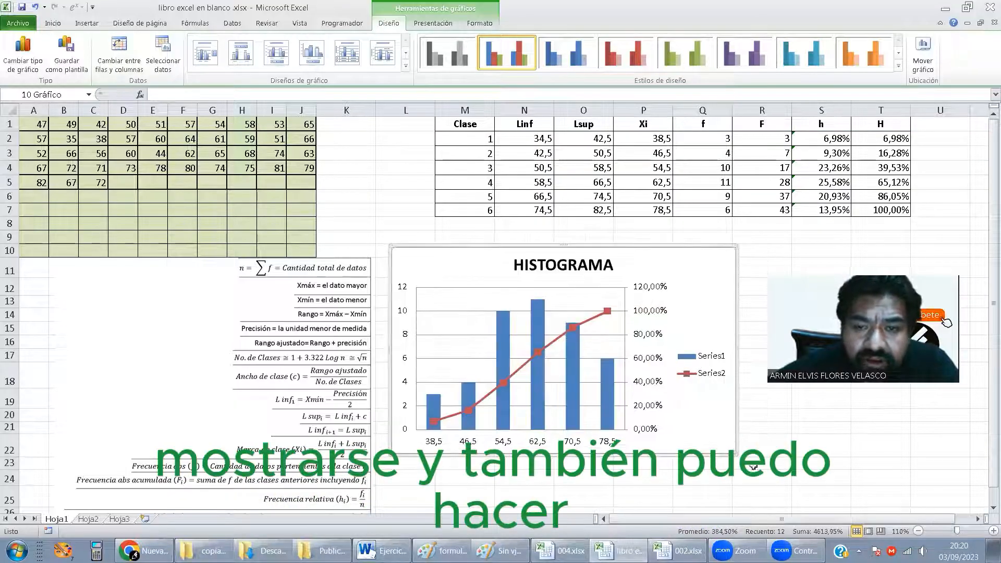
click(829, 463)
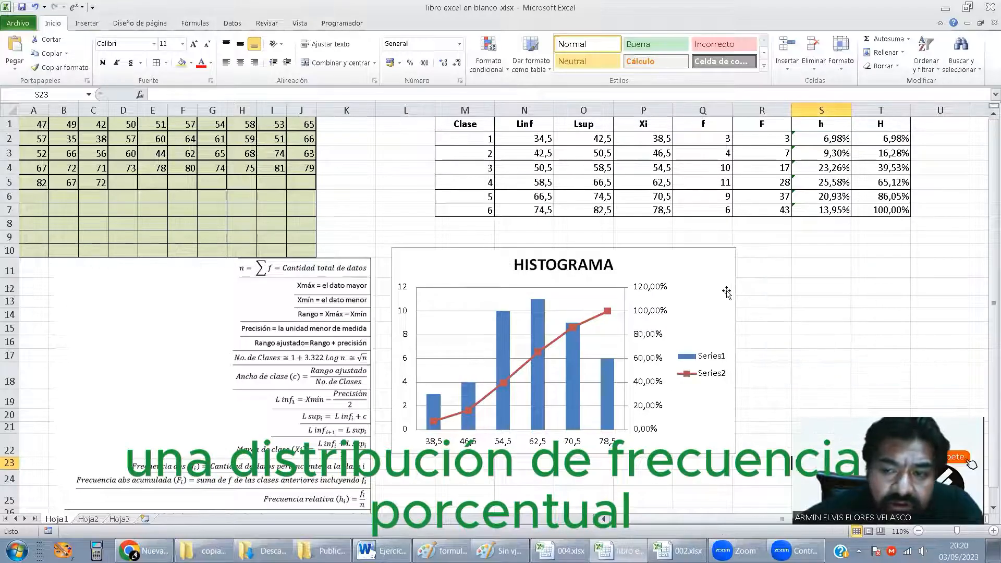
click(726, 262)
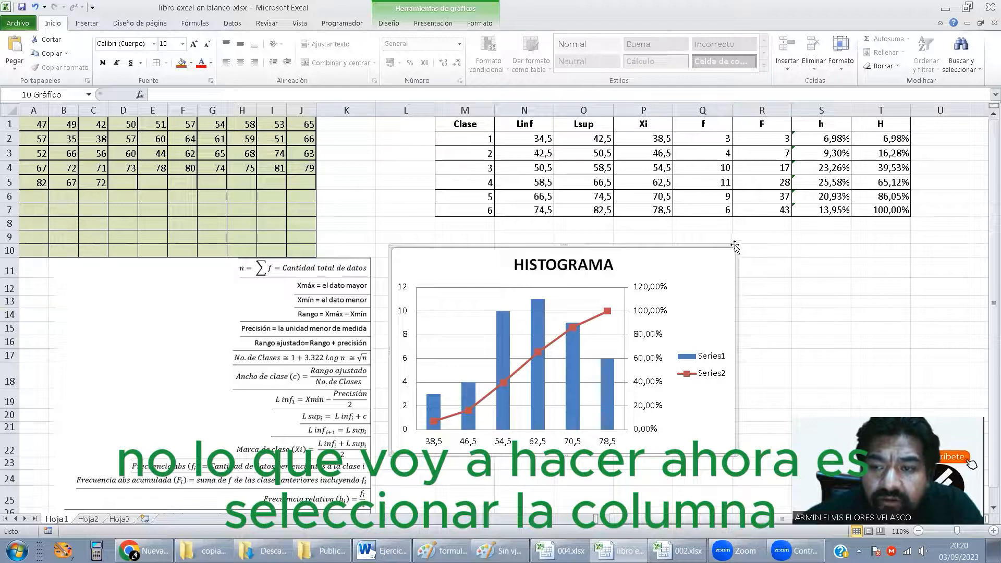
Shrink the HISTOGRAMA chart and place it beneath the frequency table, clear of the calculated values in column L.
drag(739, 251, 608, 324)
click(661, 331)
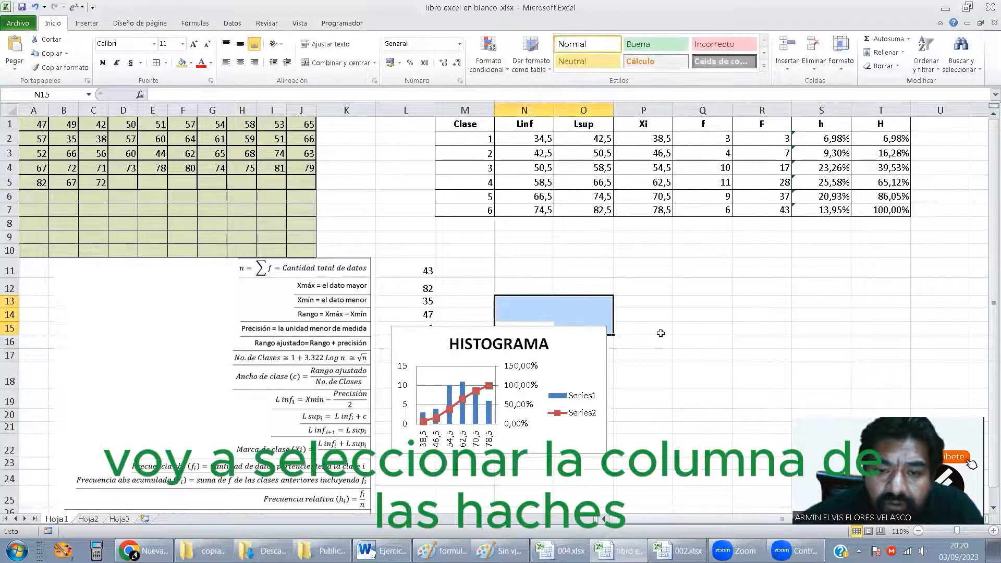
drag(523, 321, 578, 251)
click(702, 268)
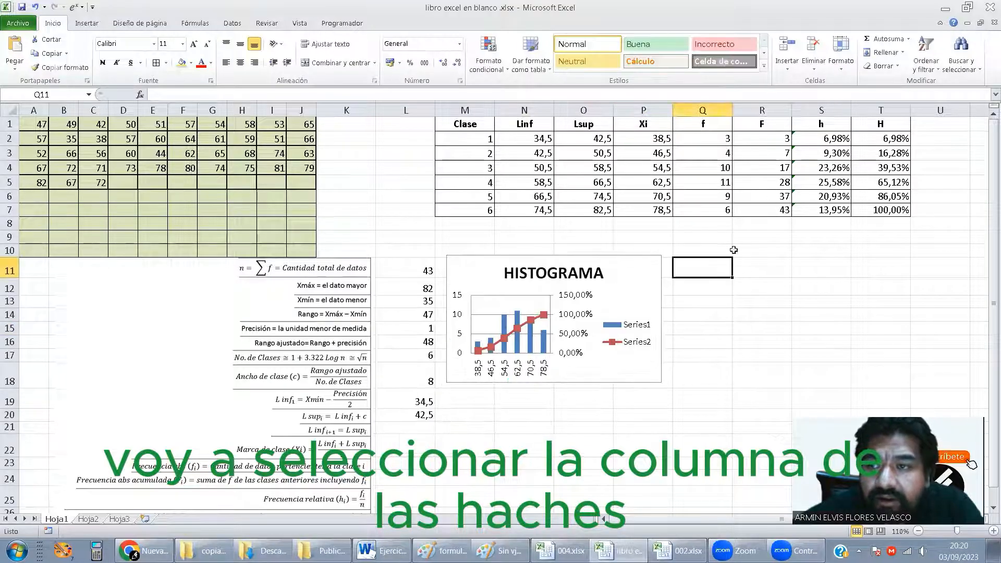
Insert an exploded 3D pie chart from the relative frequencies in S2:S7 and move it beneath the frequency table.
click(840, 128)
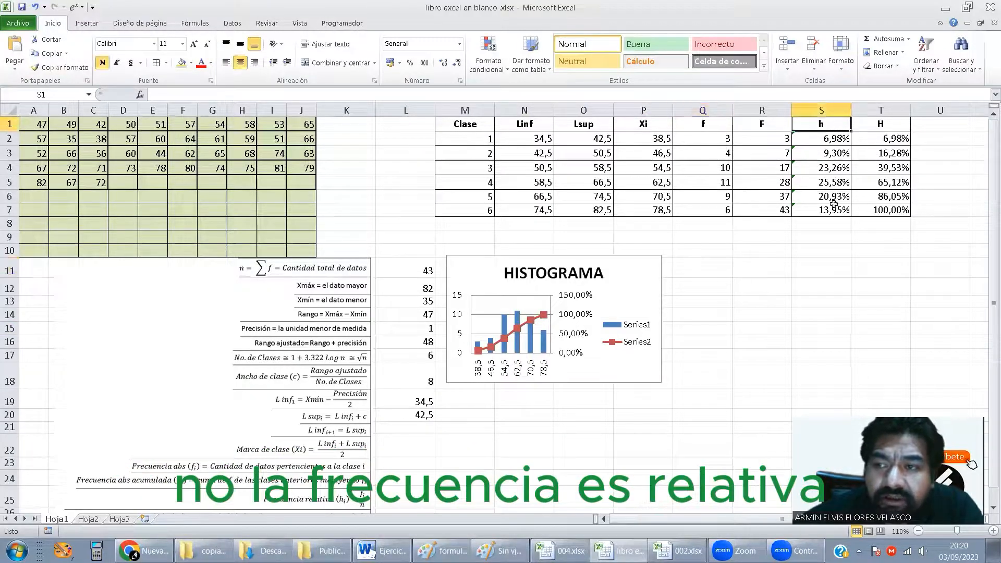
drag(836, 144, 832, 214)
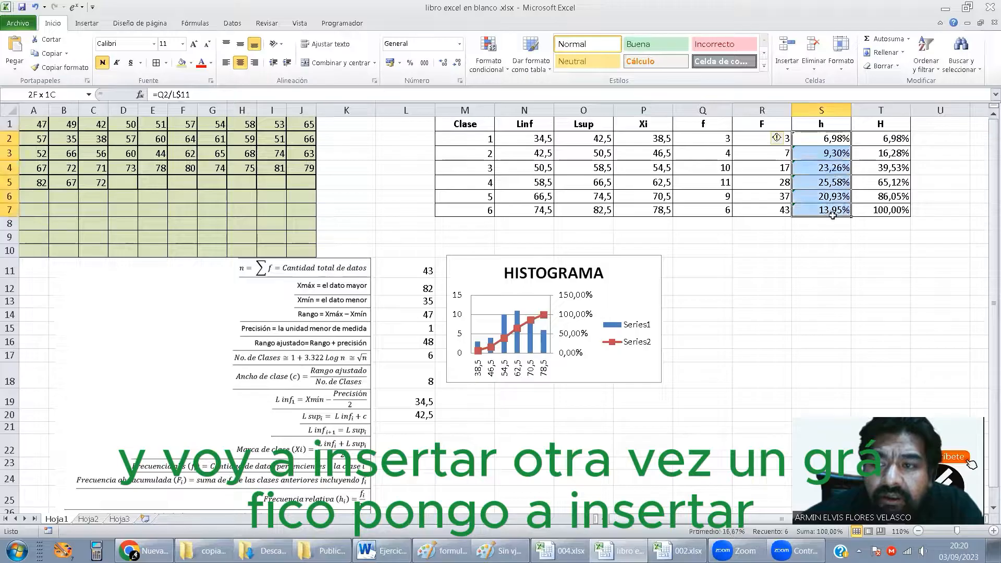
click(94, 24)
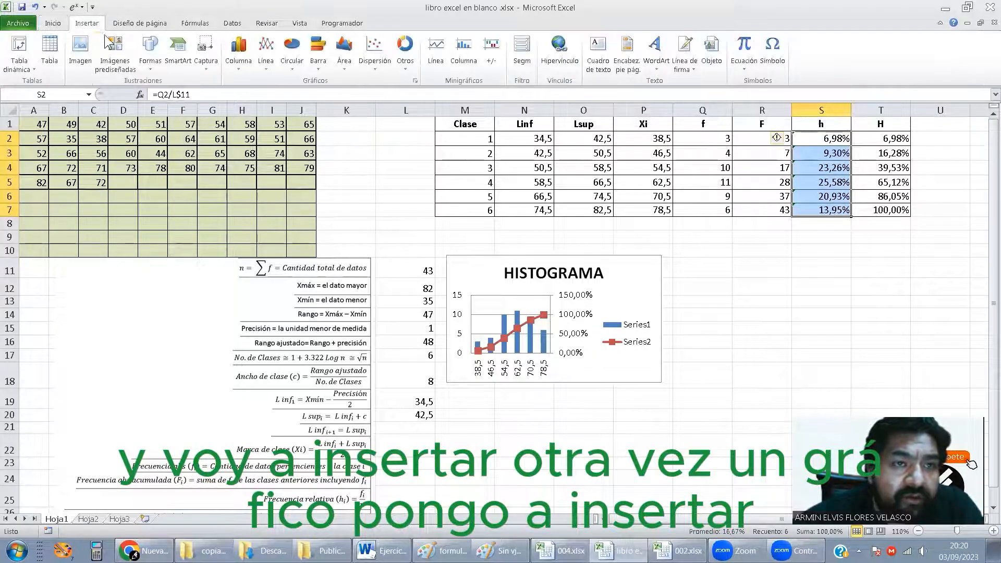
click(292, 58)
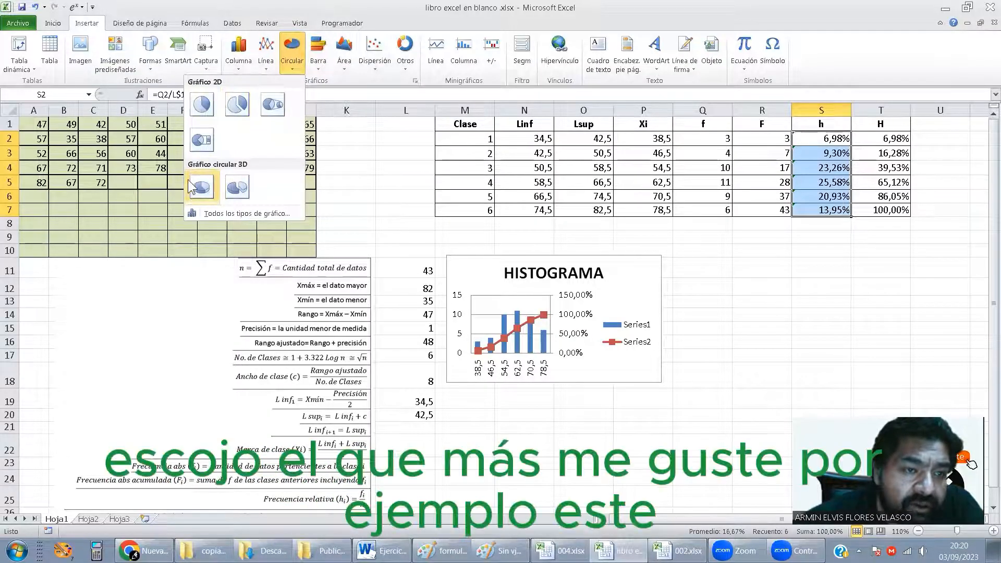
click(237, 189)
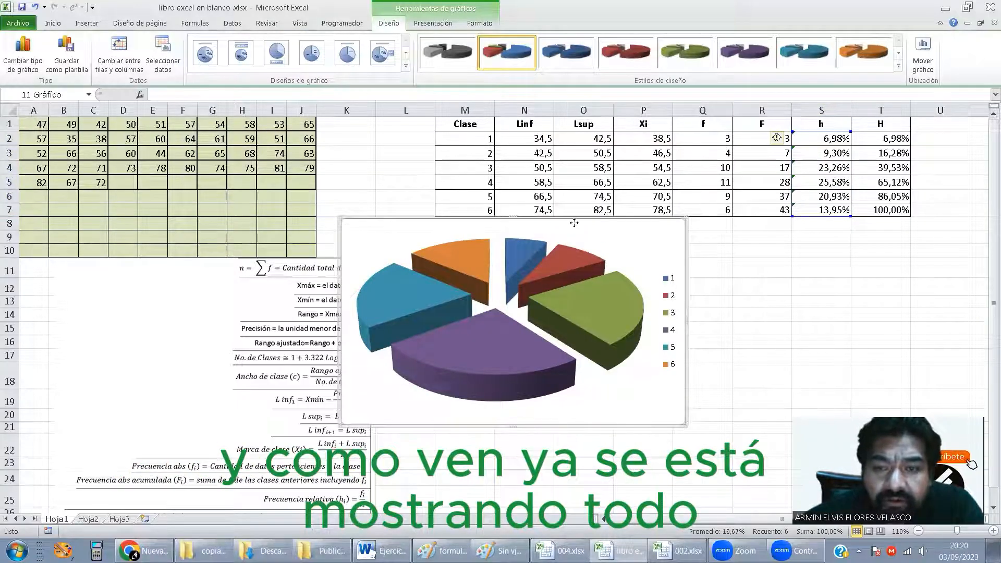
drag(574, 223, 644, 248)
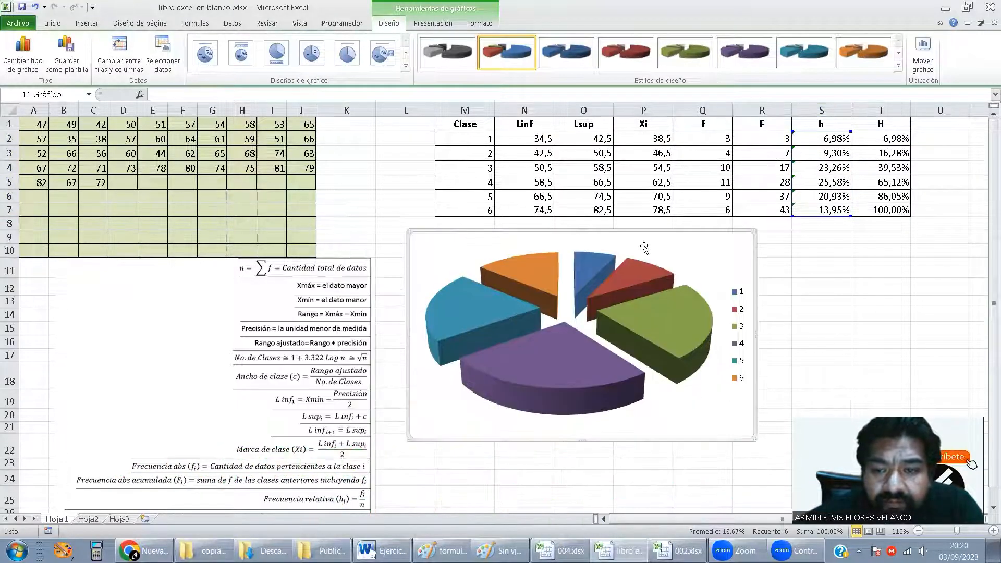
Set the pie chart's source data range to the relative frequencies in =Hoja1!$S$2:$S$7.
click(663, 328)
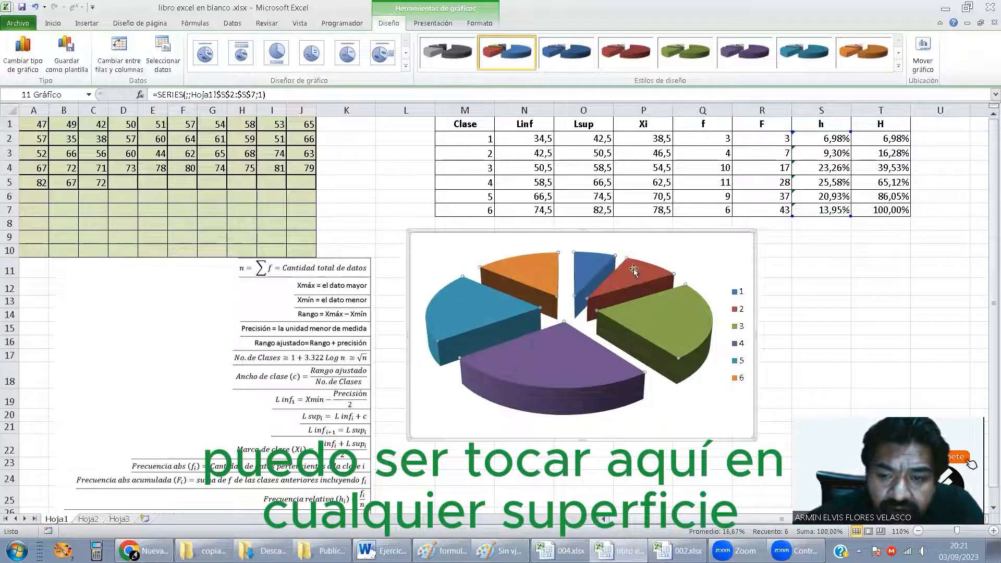
right_click(633, 314)
click(524, 366)
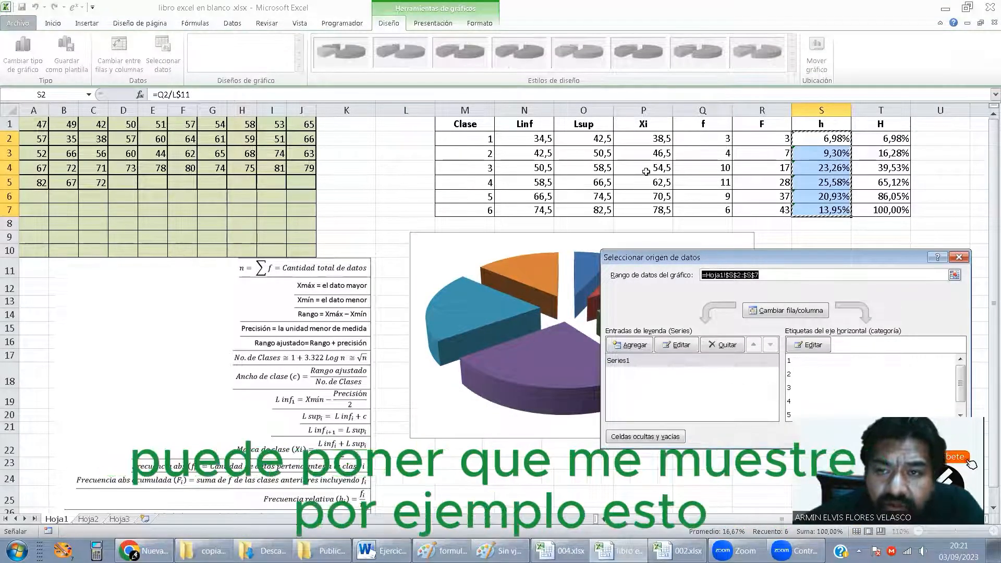
drag(834, 139, 825, 211)
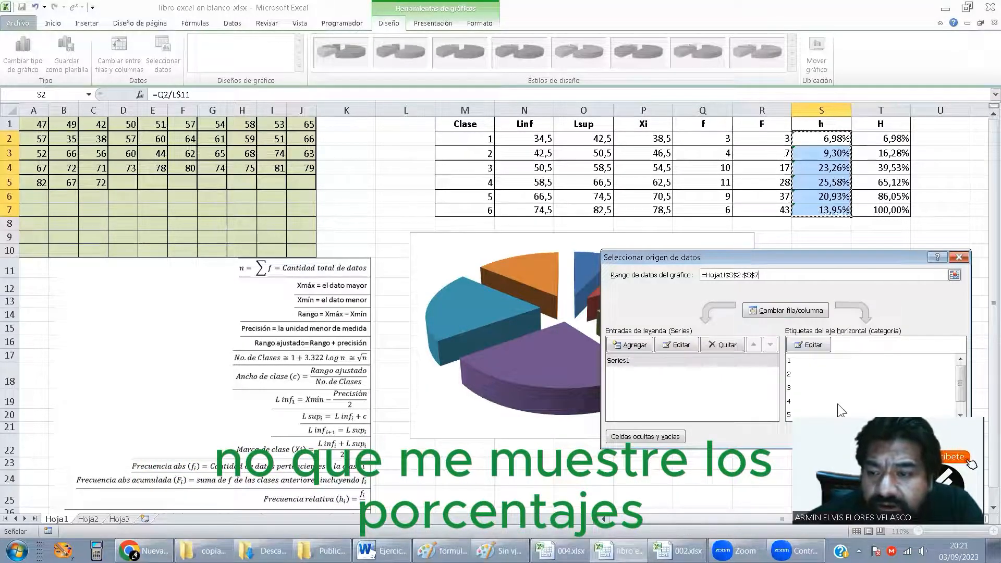
key(Return)
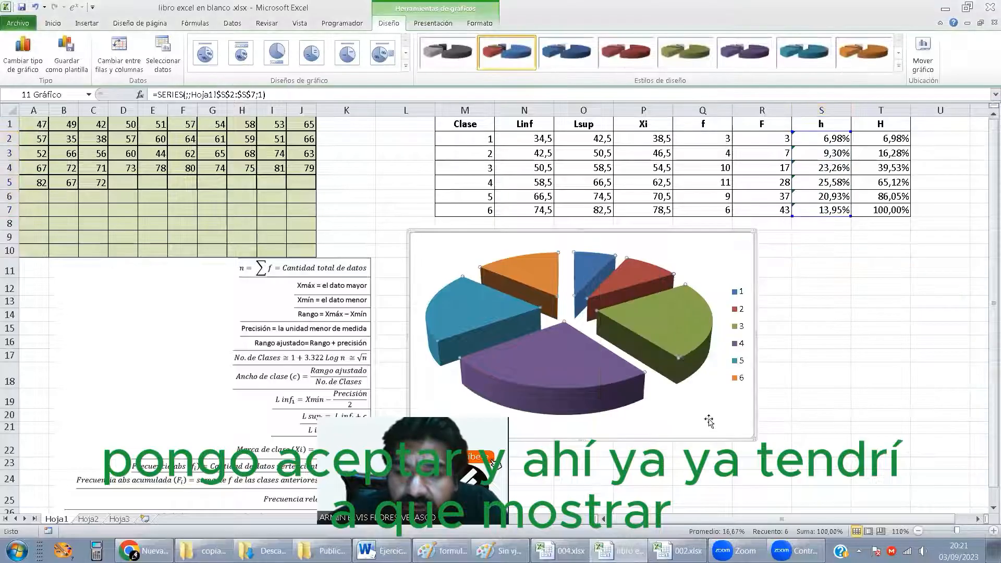
Set the pie chart's category labels to the percentages in =Hoja1!$S$2:$S$7.
right_click(658, 327)
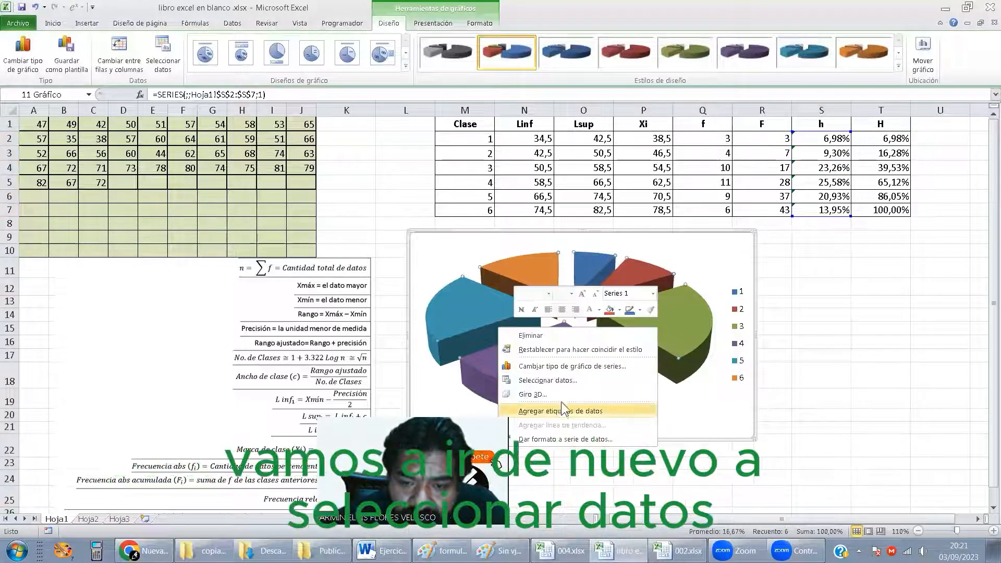
click(572, 380)
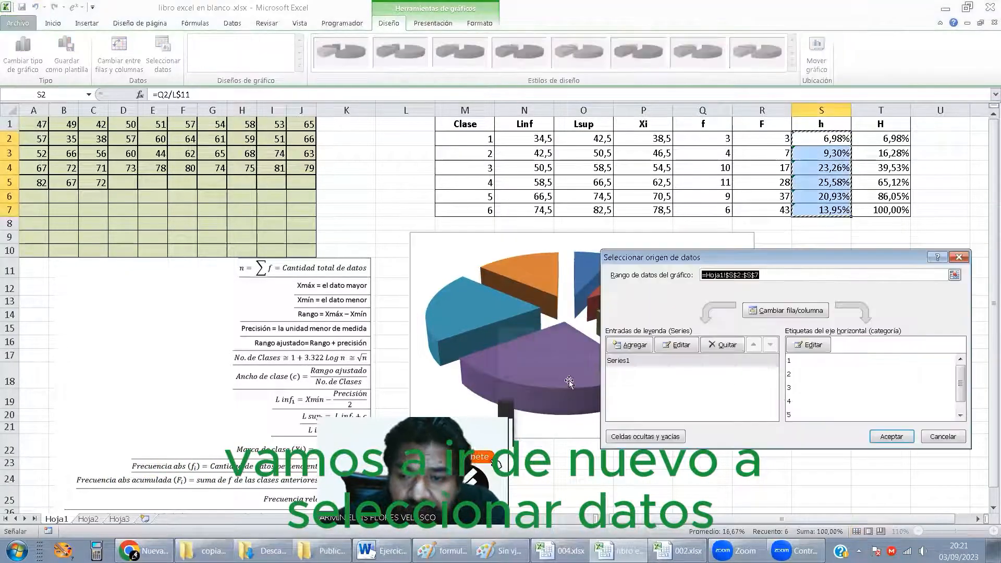
click(804, 349)
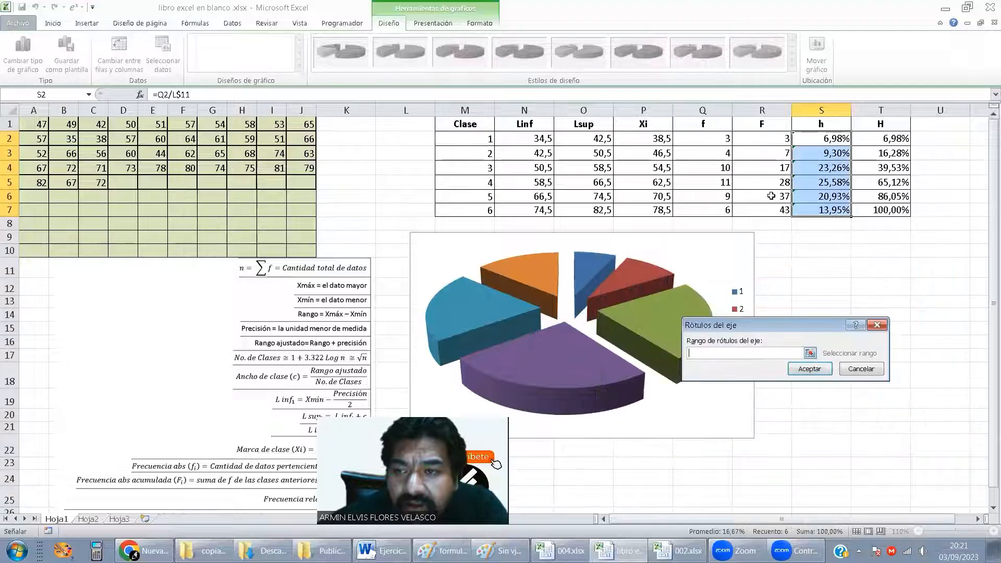
drag(821, 139, 823, 209)
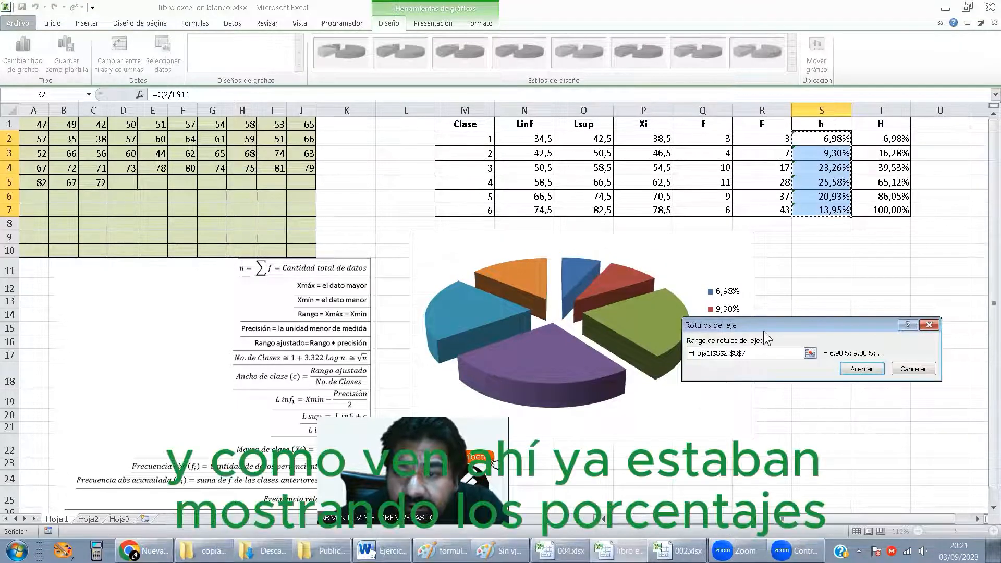
drag(764, 328, 737, 399)
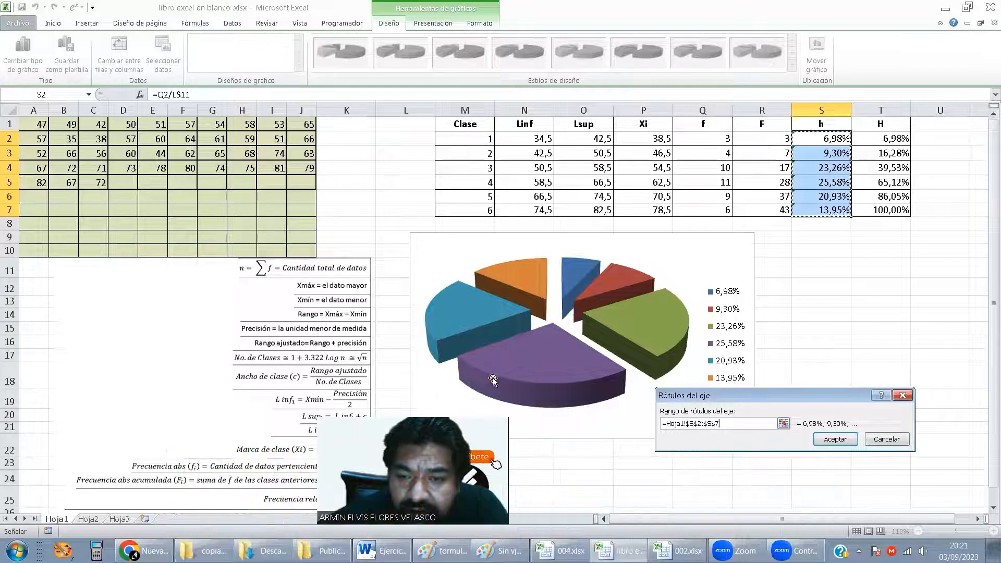
click(836, 439)
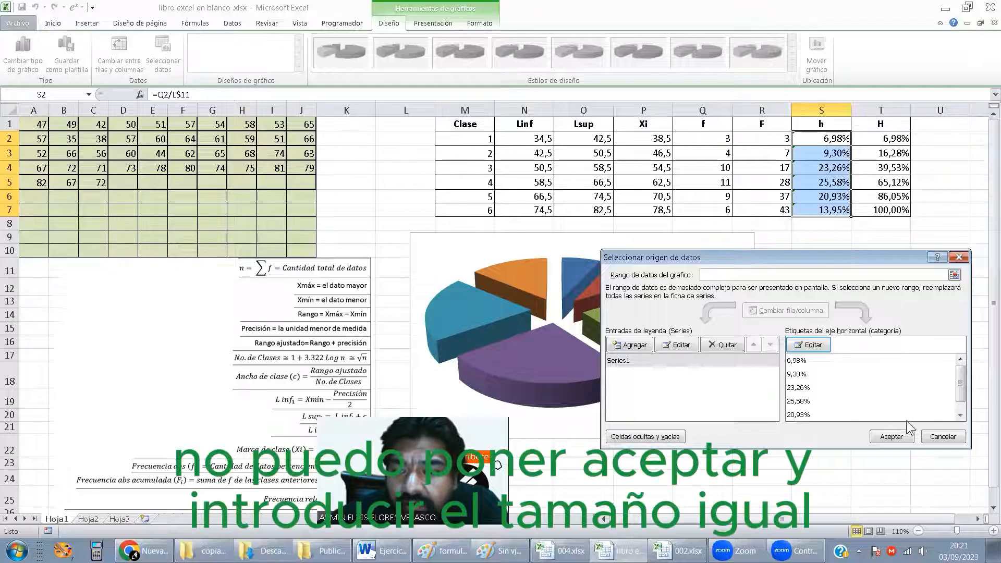
click(891, 438)
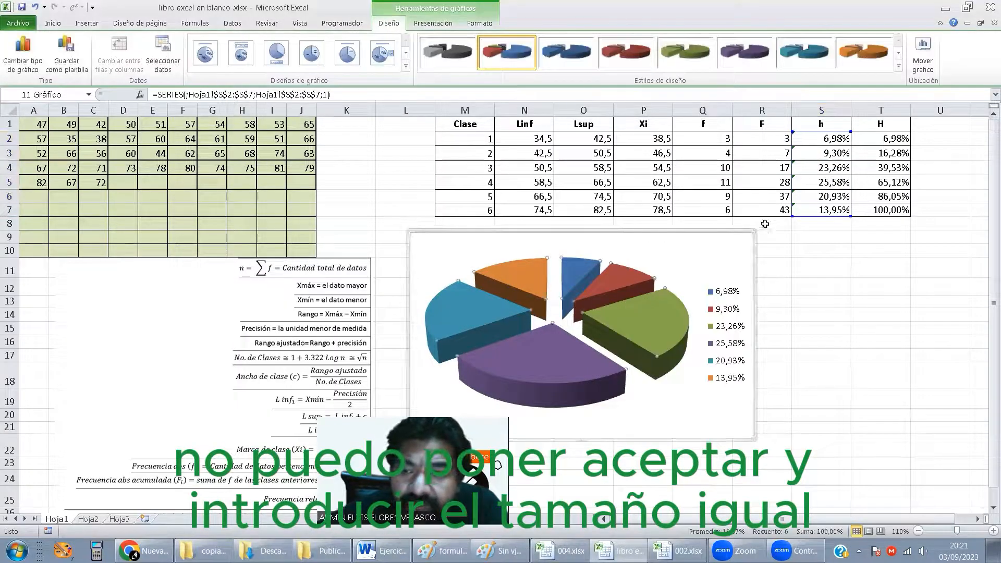
Shrink the pie chart and place it to the right of the HISTOGRAMA chart, beneath the frequency table.
drag(754, 231, 691, 272)
click(565, 296)
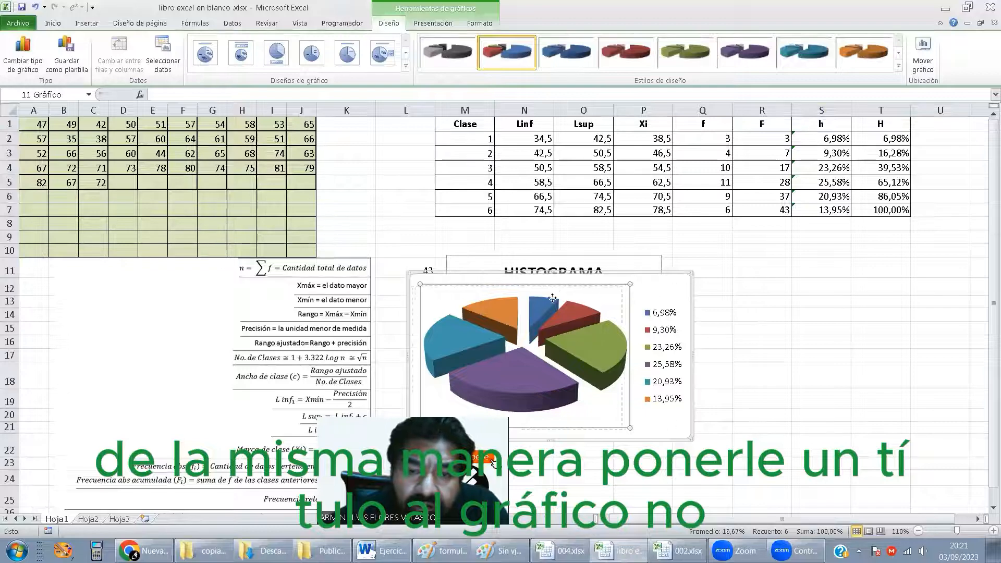
drag(618, 269, 893, 246)
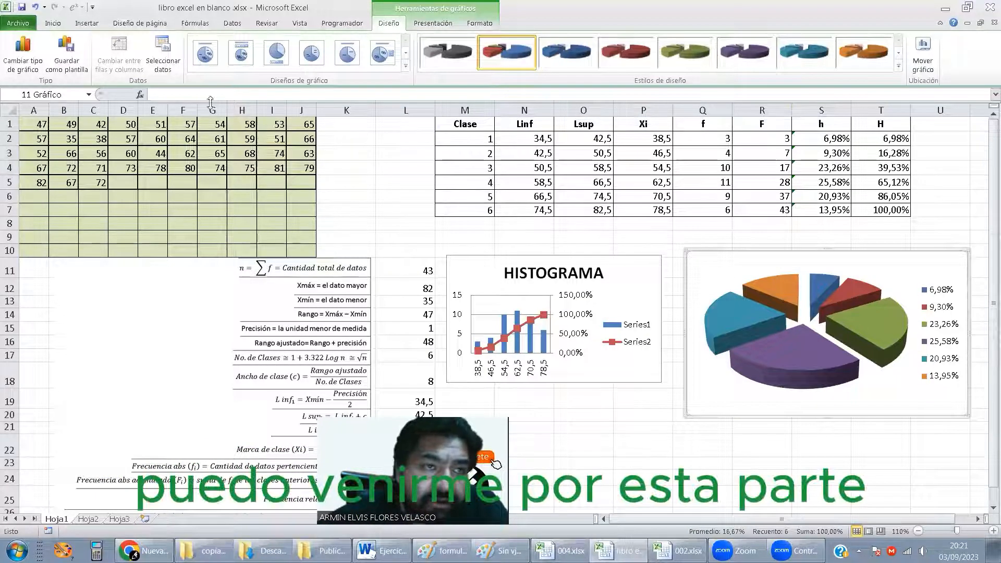
Apply the first chart layout, with a title and slice labels, to the pie chart and set its title to Distribución Porcentual.
click(205, 52)
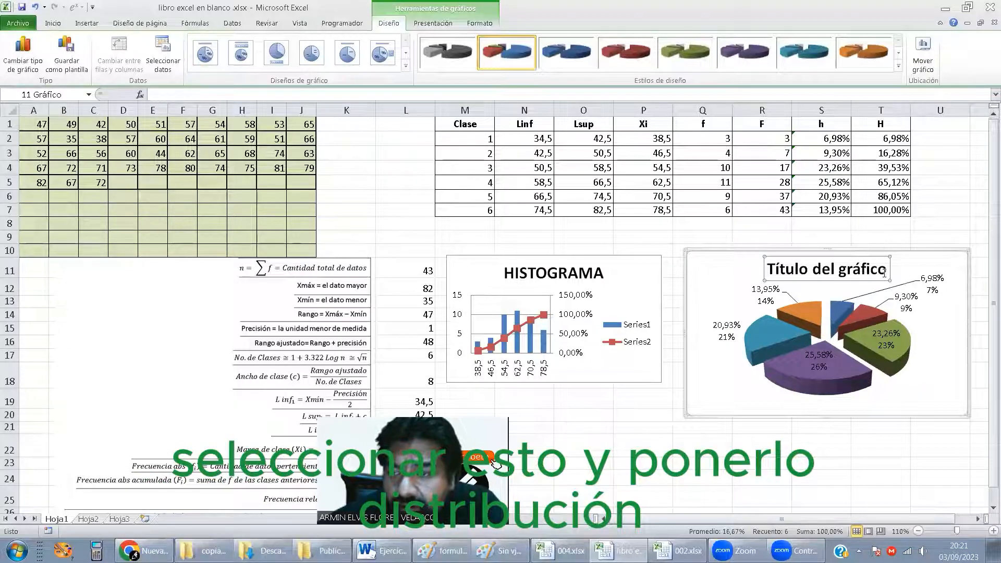
drag(885, 272, 799, 270)
text(dOS)
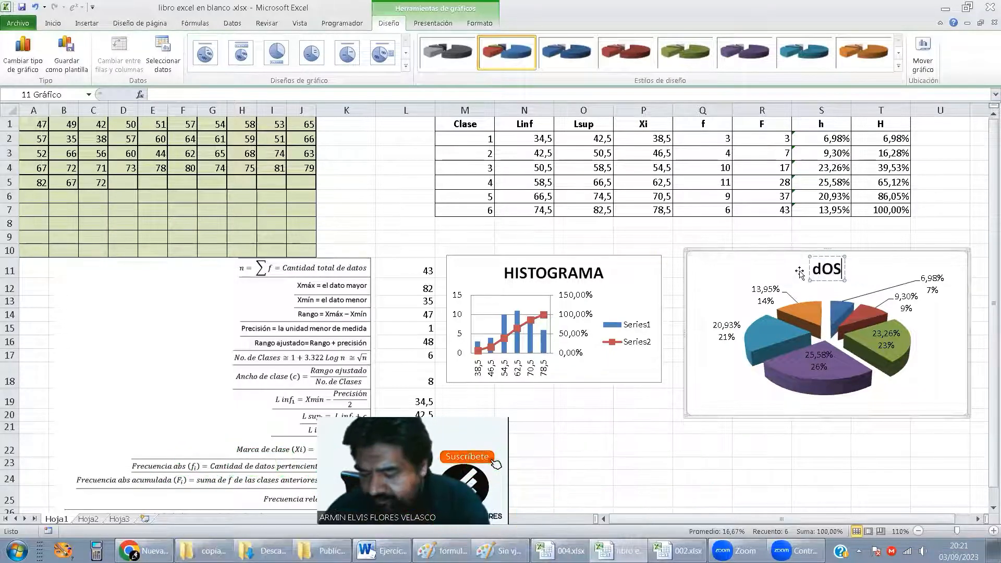
text(TRIBUCIÓN)
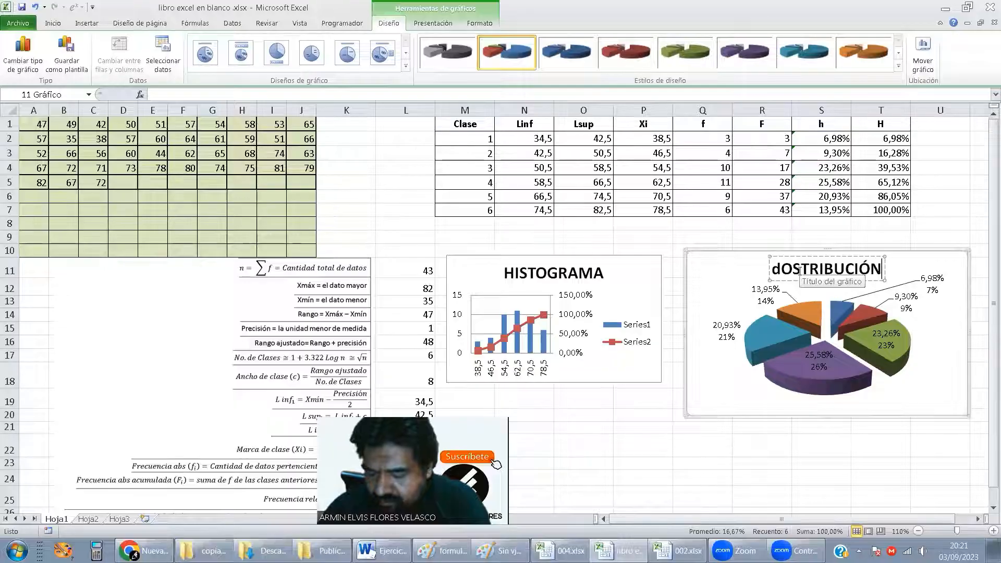
key(BackSpace)
key(BackSpace)
key(BackSpace)
key(BackSpace)
key(BackSpace)
key(BackSpace)
key(BackSpace)
key(BackSpace)
key(BackSpace)
key(BackSpace)
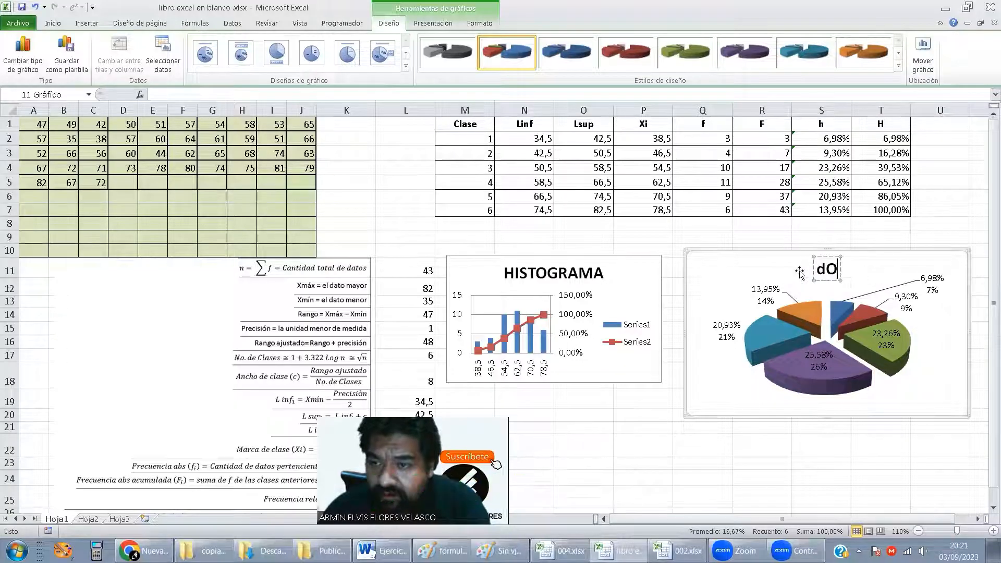
key(BackSpace)
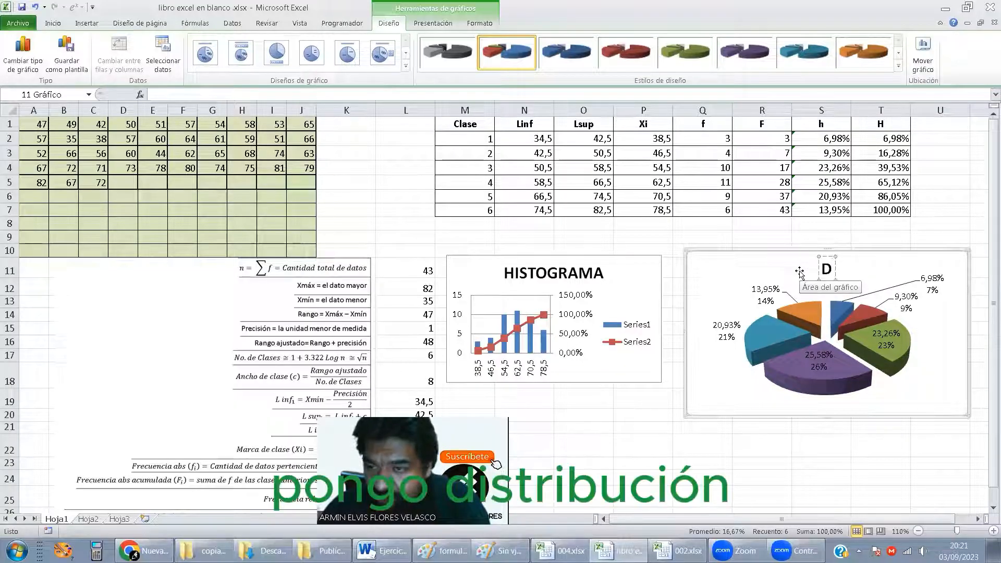
text(Distribución)
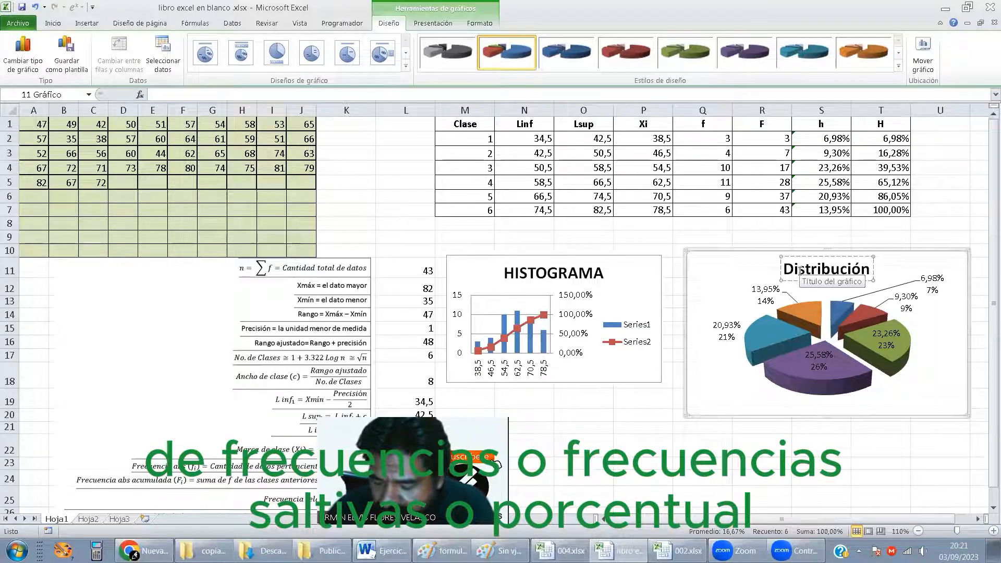
text(Porcentual)
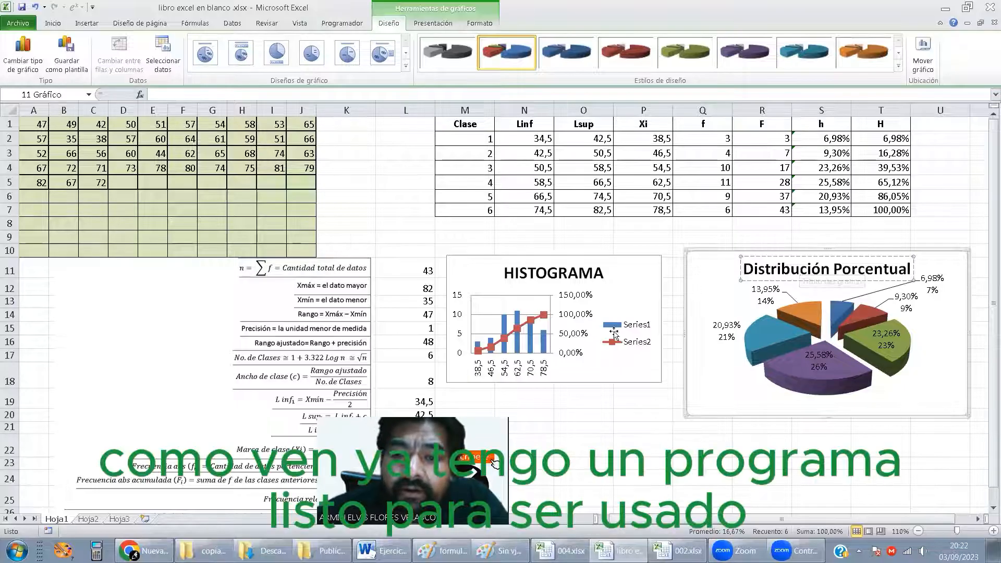
click(647, 416)
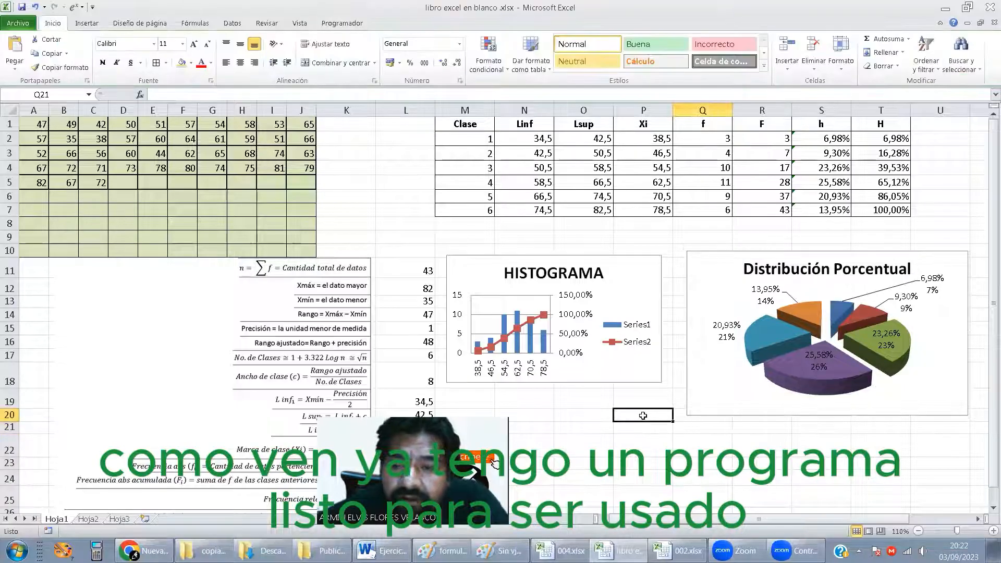
Enlarge the HISTOGRAMA chart from its lower-right corner until it nearly meets the pie chart's edge and matches its bottom.
click(656, 385)
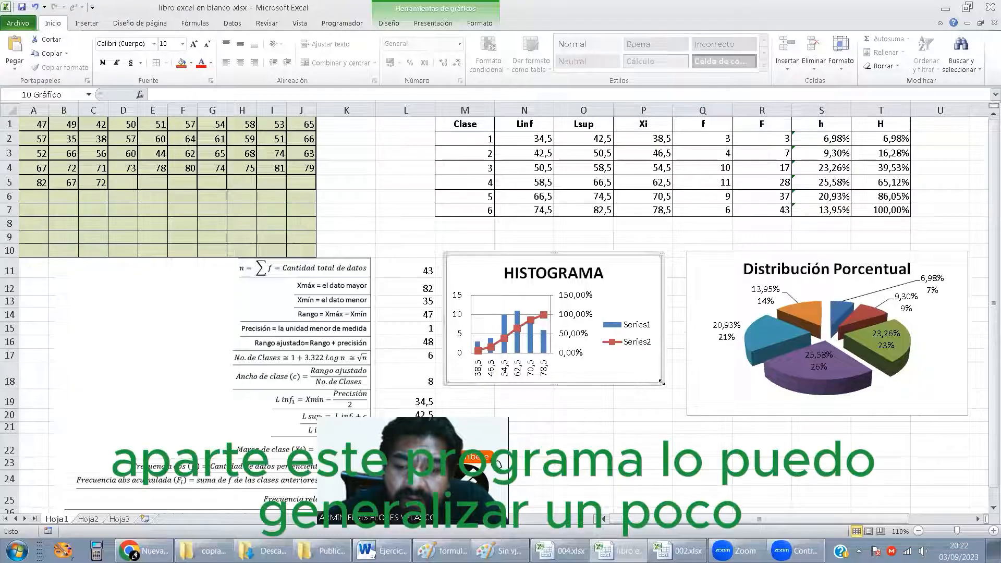
drag(661, 383, 682, 414)
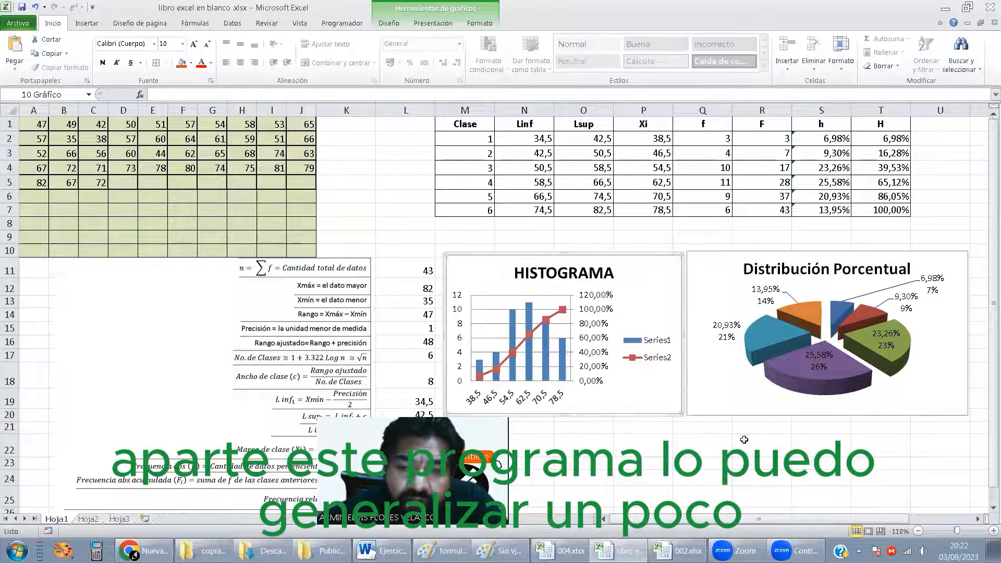
click(762, 444)
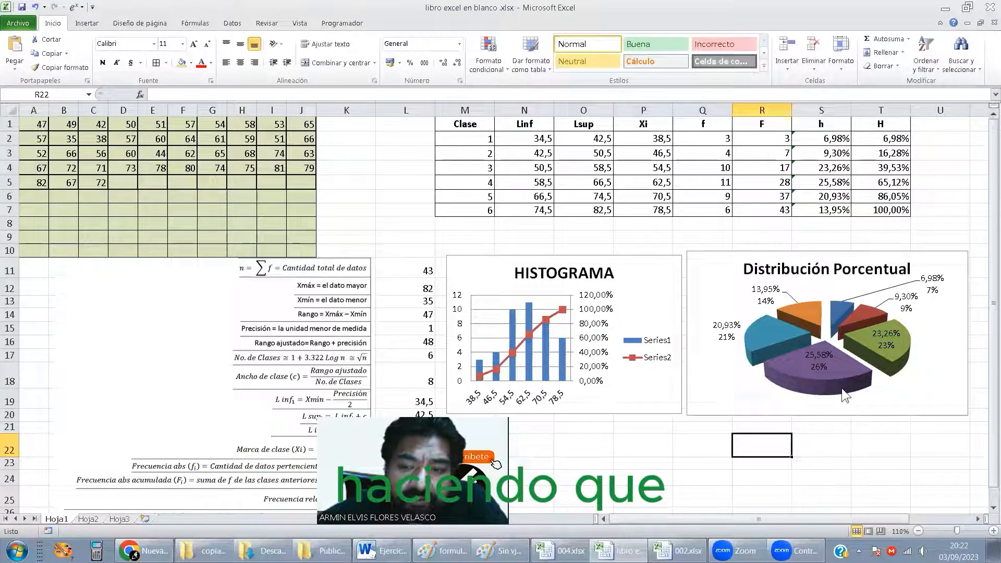
click(443, 428)
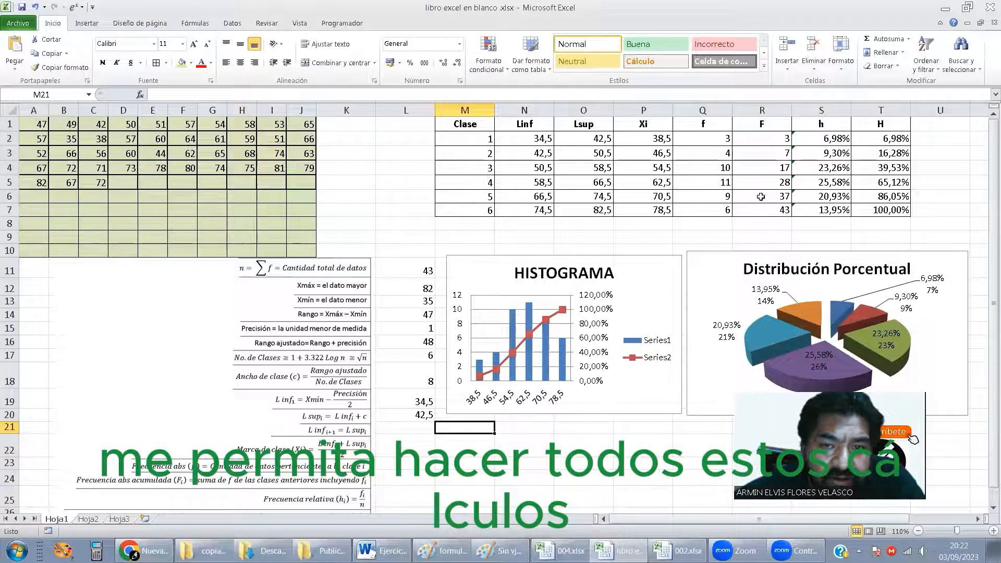
click(467, 224)
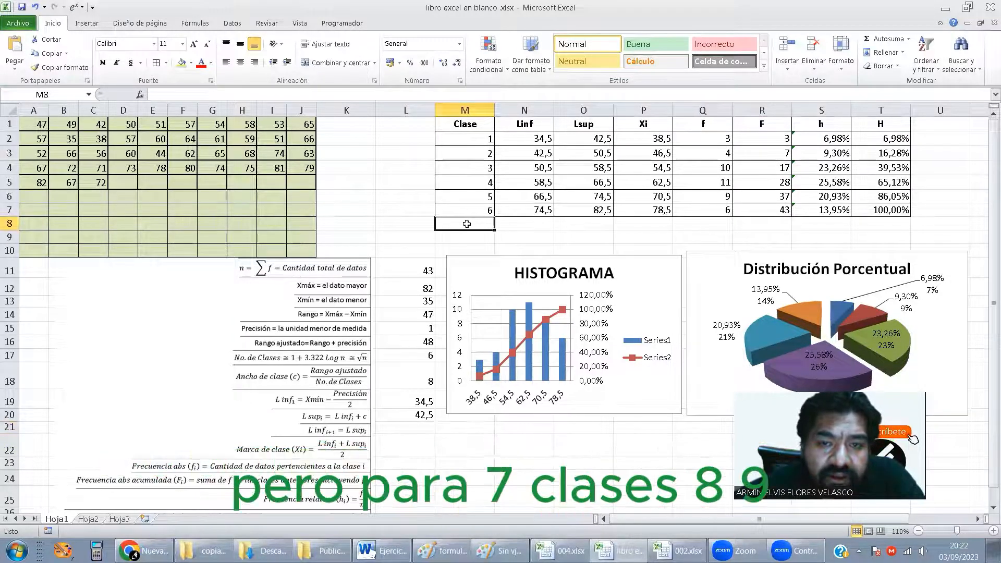
click(475, 233)
click(479, 224)
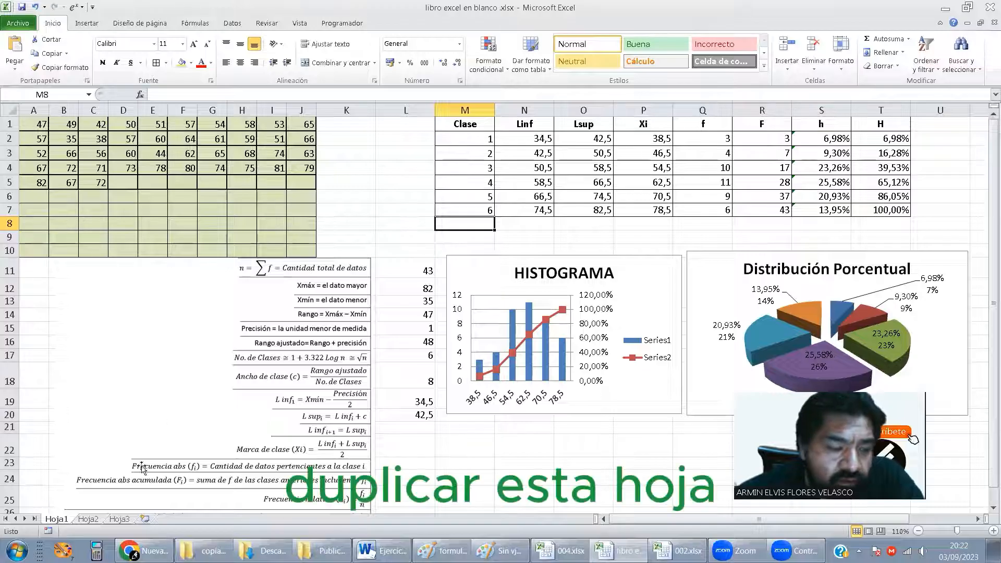
Create a copy of the Hoja1 worksheet placed before Hoja1 in the same workbook.
right_click(62, 523)
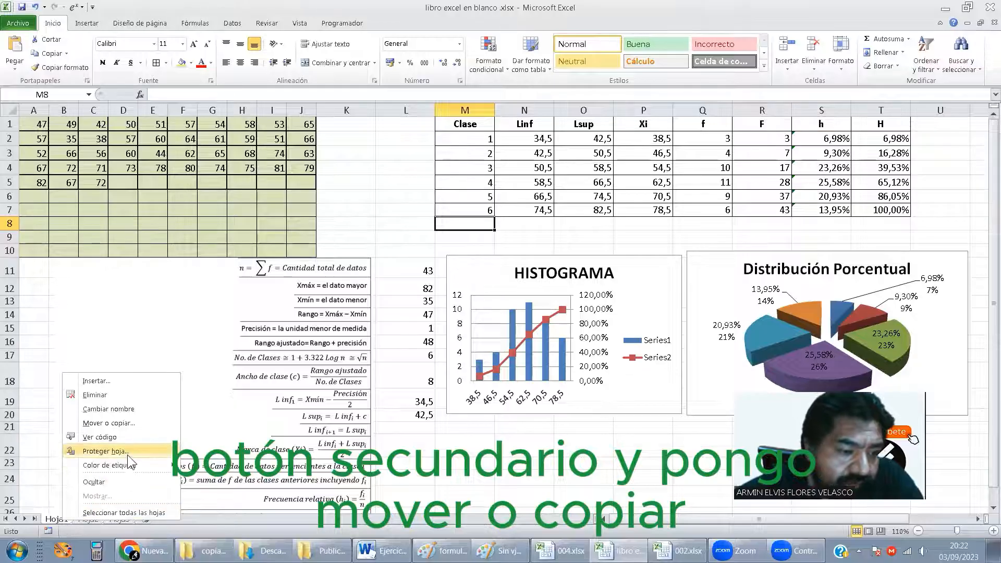
click(134, 424)
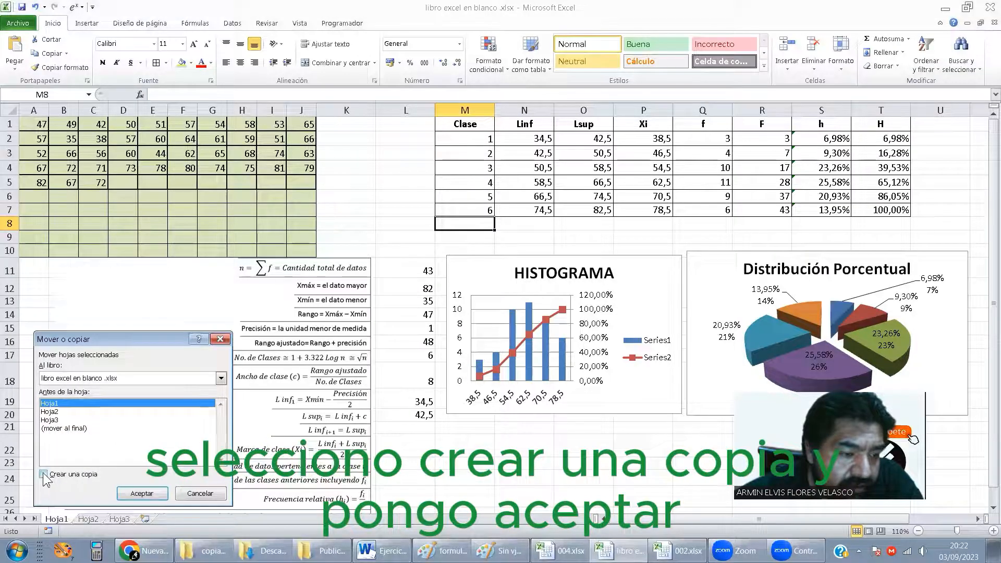
click(43, 474)
click(141, 493)
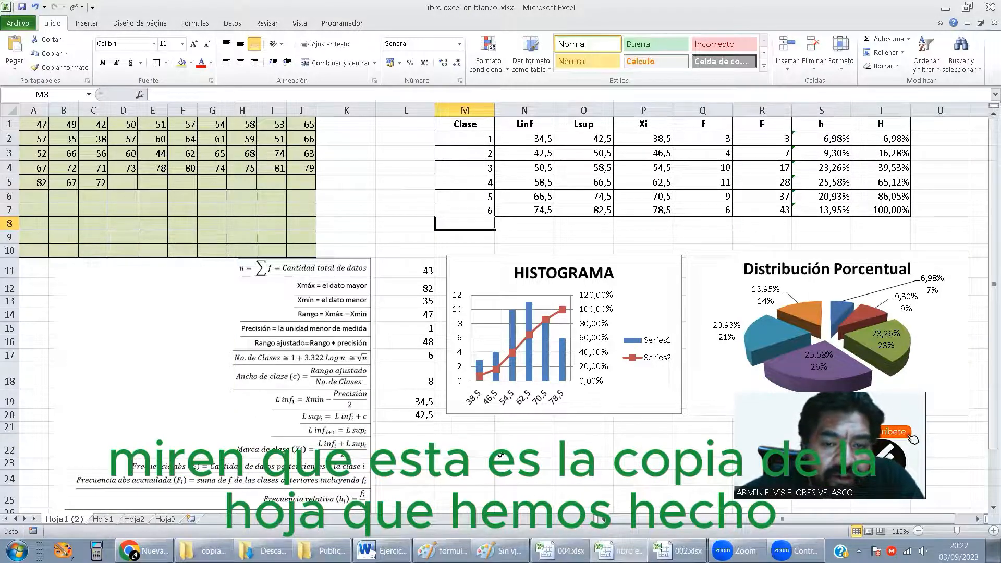
Move the HISTOGRAMA and Distribución Porcentual charts down to around row 15, leaving free rows beneath the frequency table.
drag(574, 415, 554, 487)
click(717, 417)
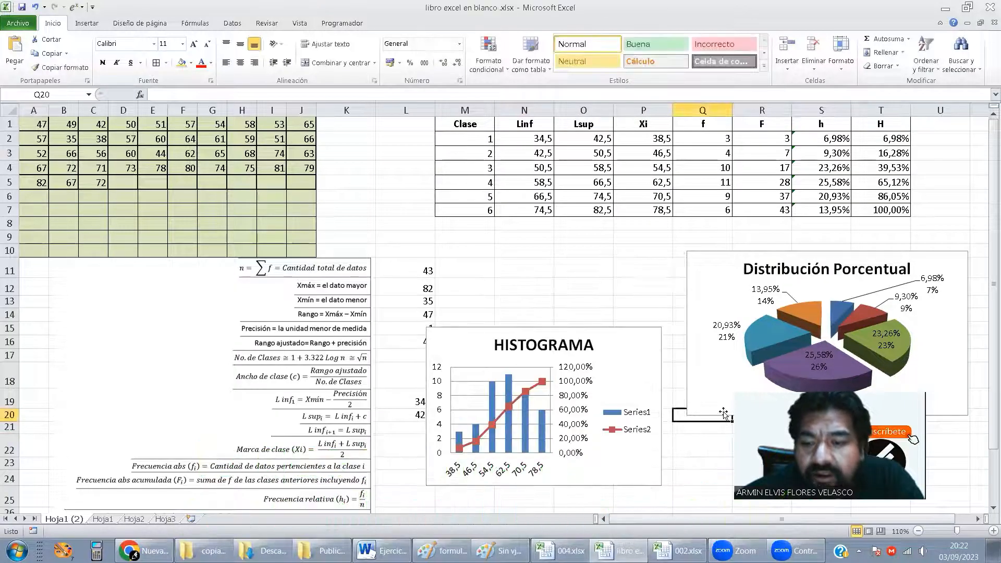
click(723, 420)
drag(724, 432, 724, 510)
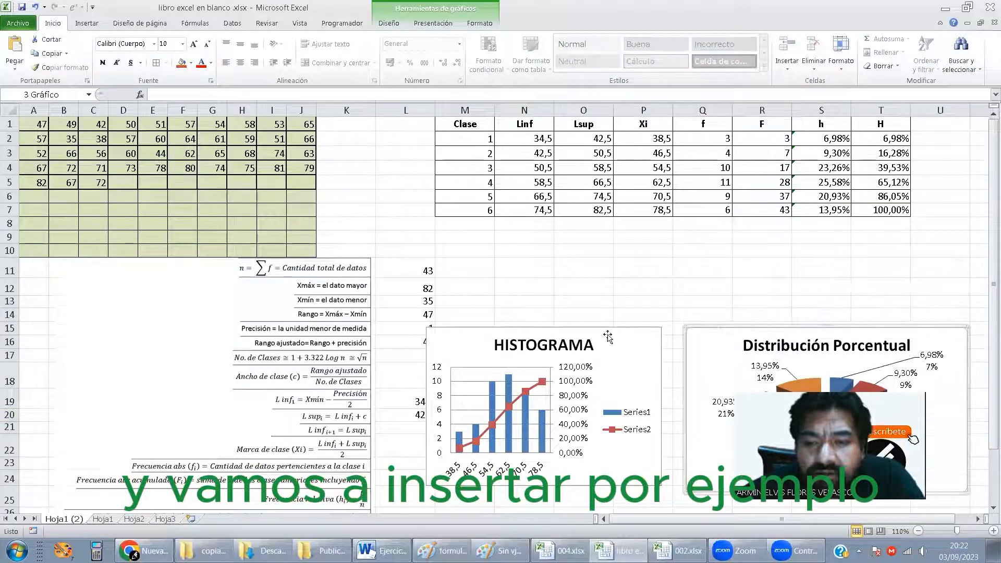
click(583, 314)
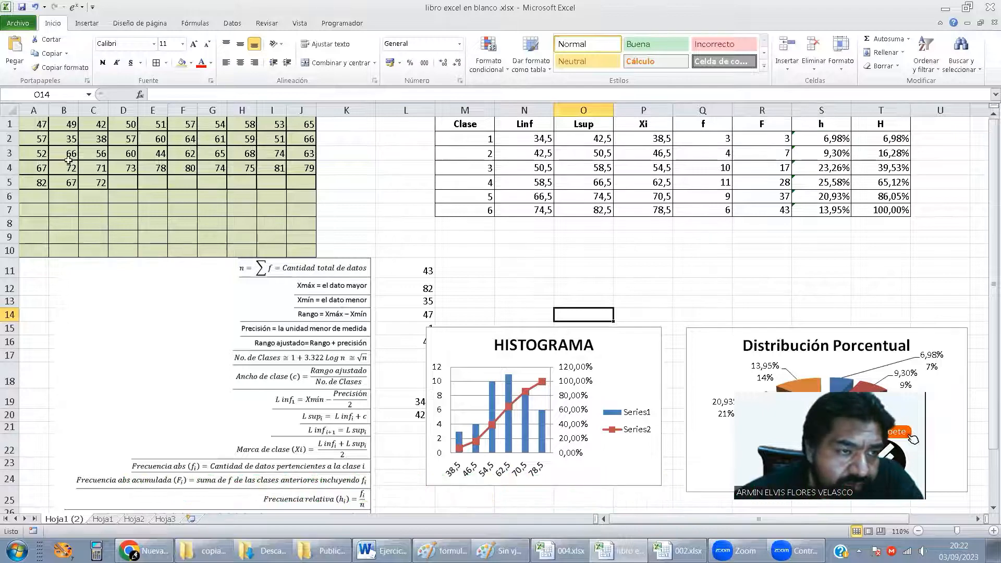
Copy the data in A1:J4 and paste it into the data area starting at A6.
drag(33, 125, 279, 169)
key(ctrl+c)
click(41, 199)
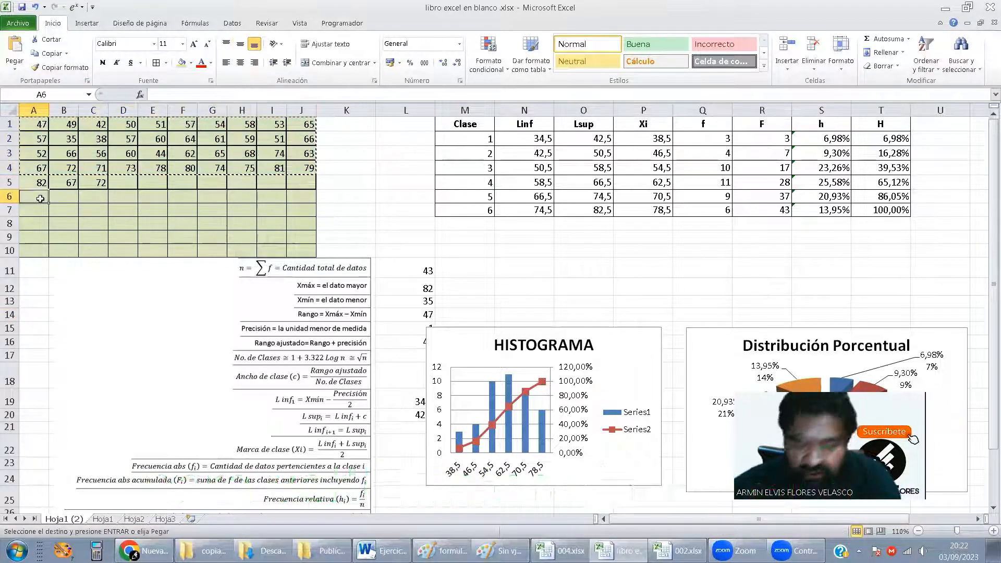
key(ctrl+v)
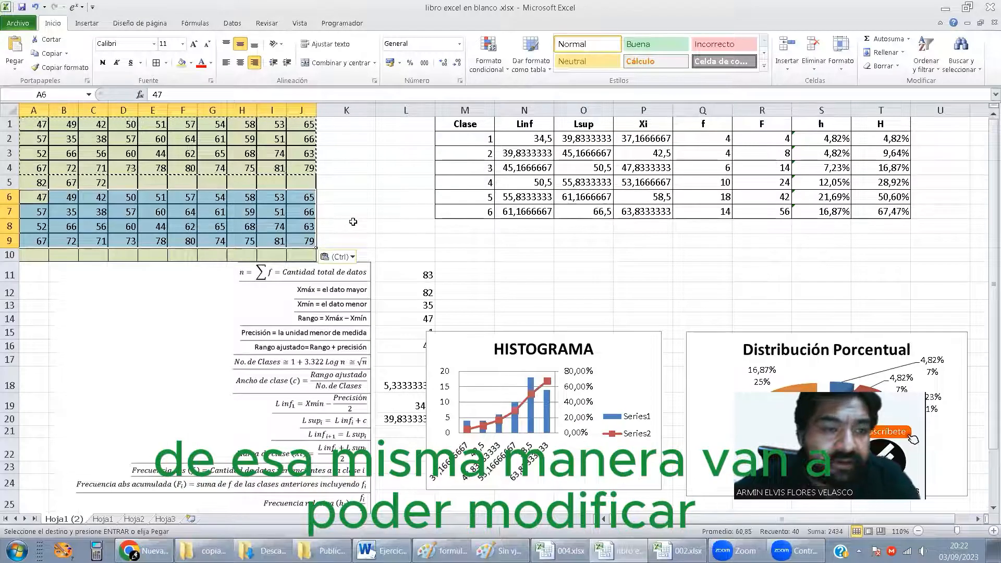
click(353, 208)
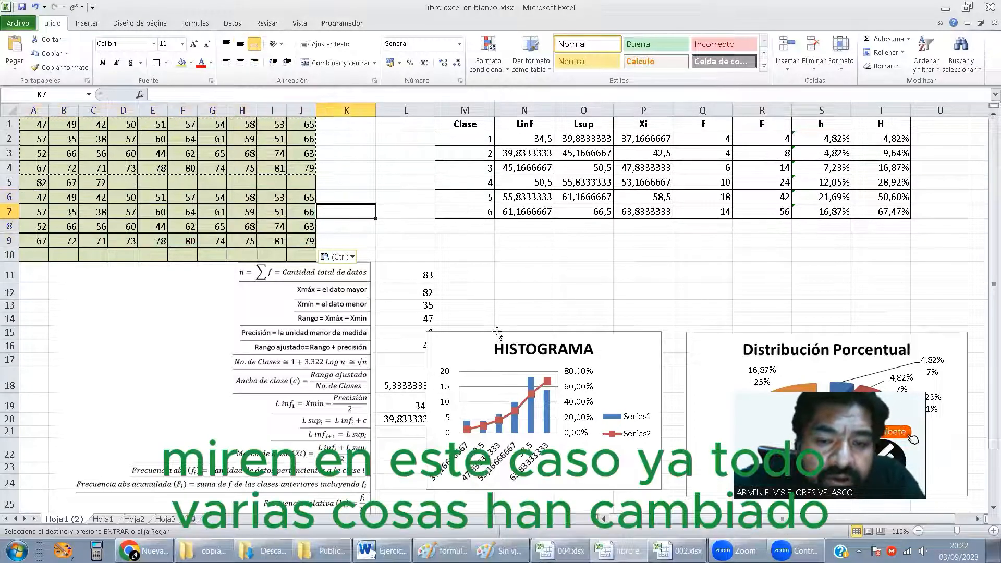
Shift the HISTOGRAMA chart sideways off the column L calculations and extend the Clase numbering through 9 in M10.
drag(497, 332, 547, 332)
click(399, 362)
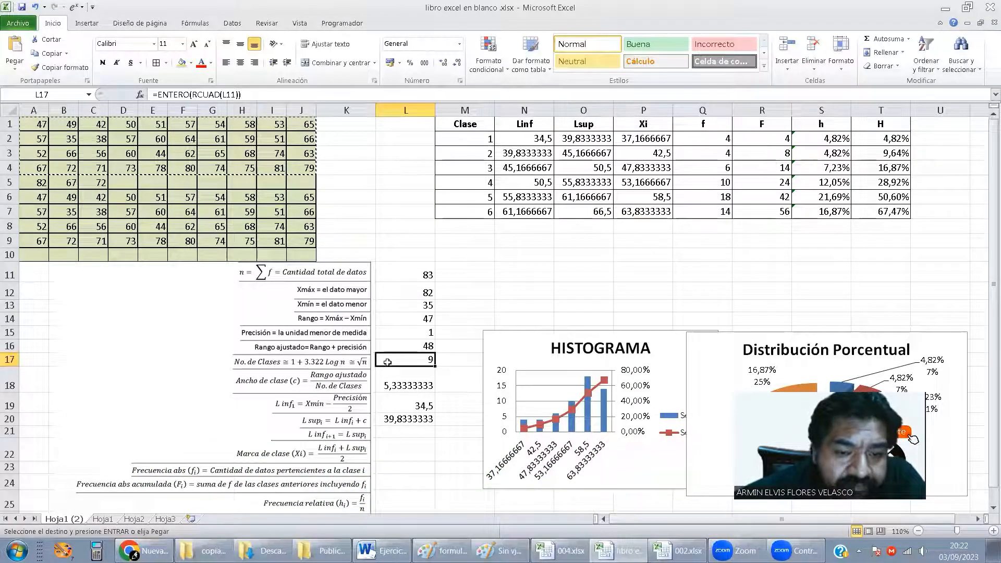
click(487, 212)
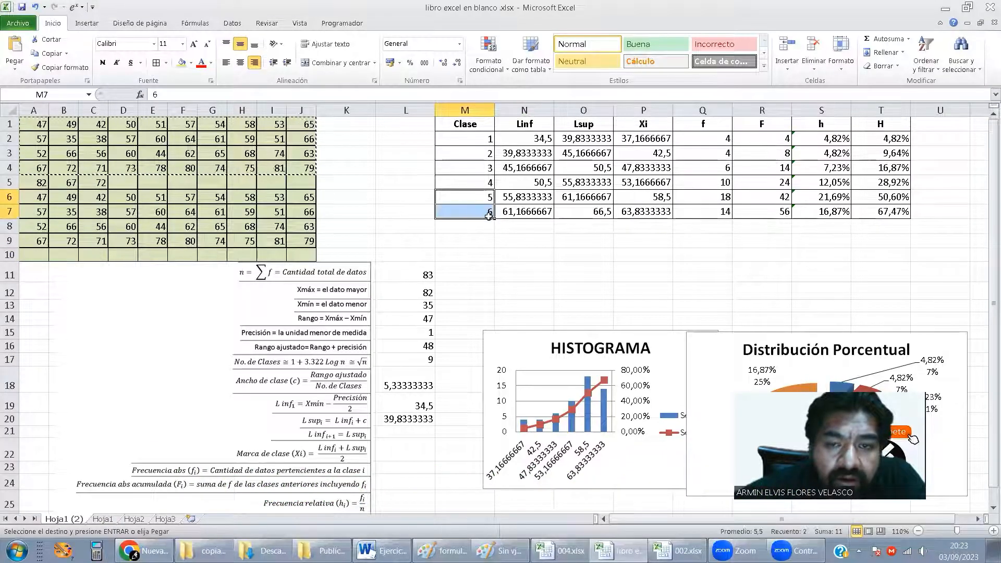
key(Right)
drag(480, 203, 485, 260)
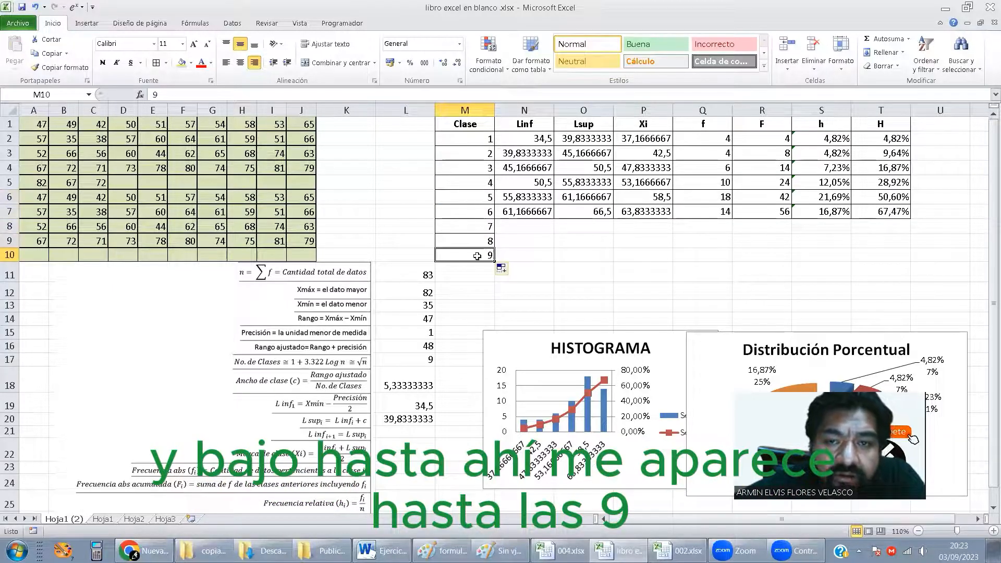
Fill the Linf, Lsup and Xi formulas from row 7 down to row 10 for the added classes.
click(526, 212)
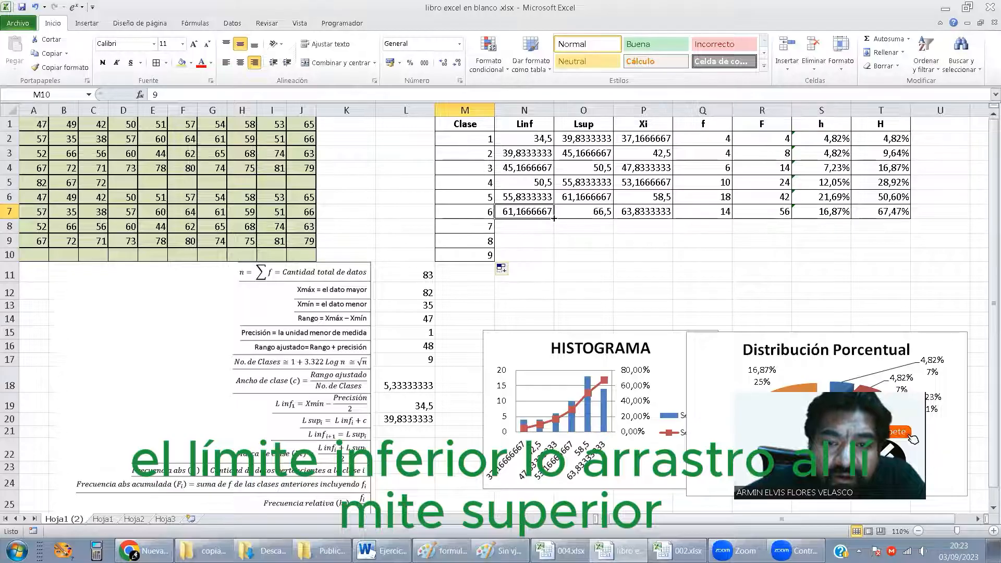
drag(554, 218, 554, 259)
click(584, 211)
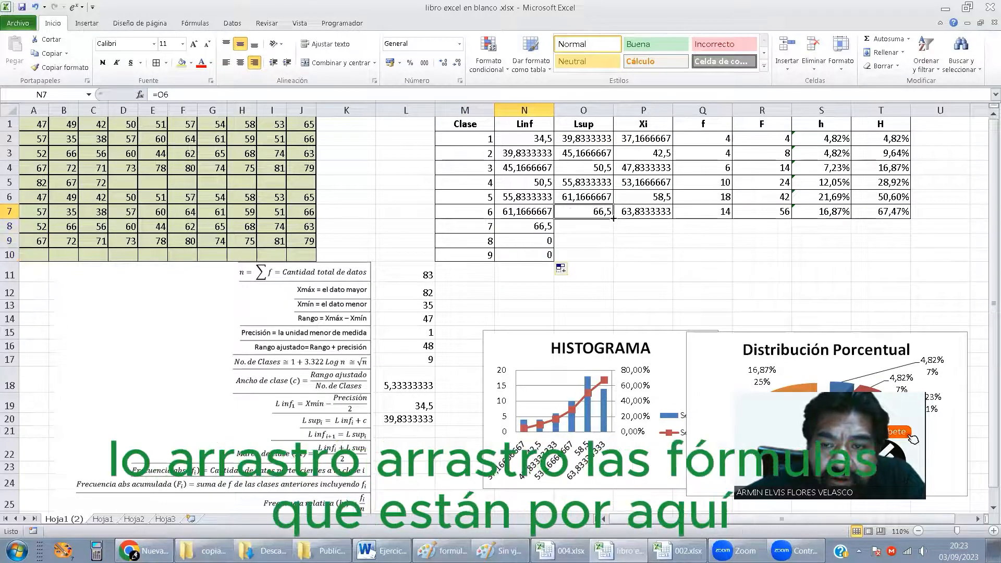
drag(614, 219, 613, 259)
click(668, 218)
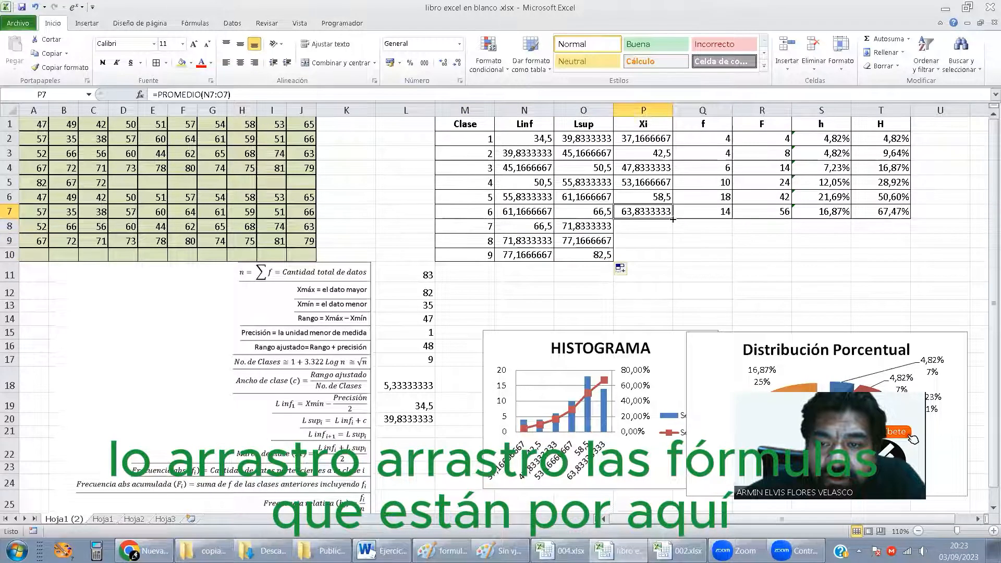
drag(672, 220, 672, 259)
Fill the f, F, h and H formulas from row 7 down to row 10 to complete the frequency table.
click(728, 217)
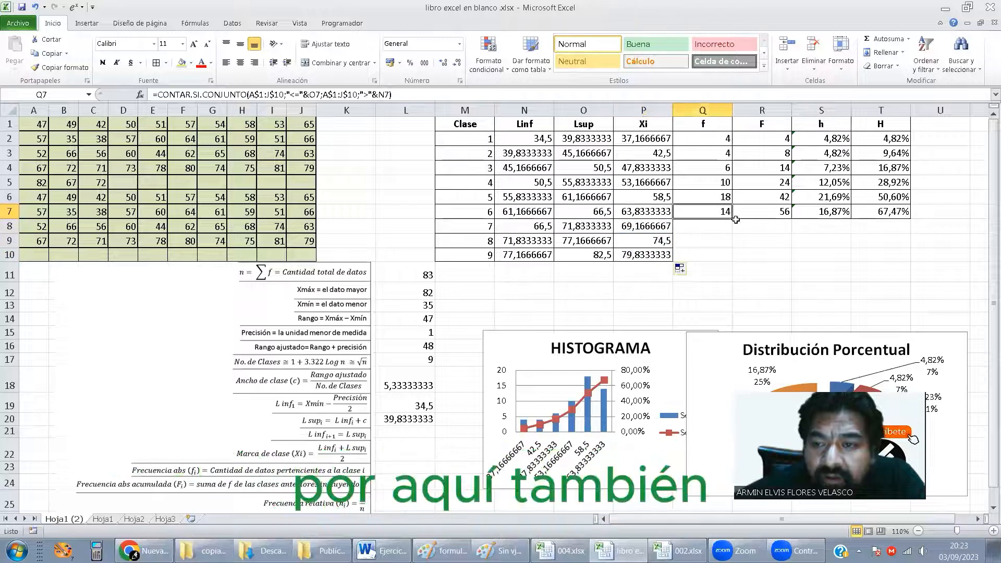
drag(732, 220, 730, 260)
click(785, 216)
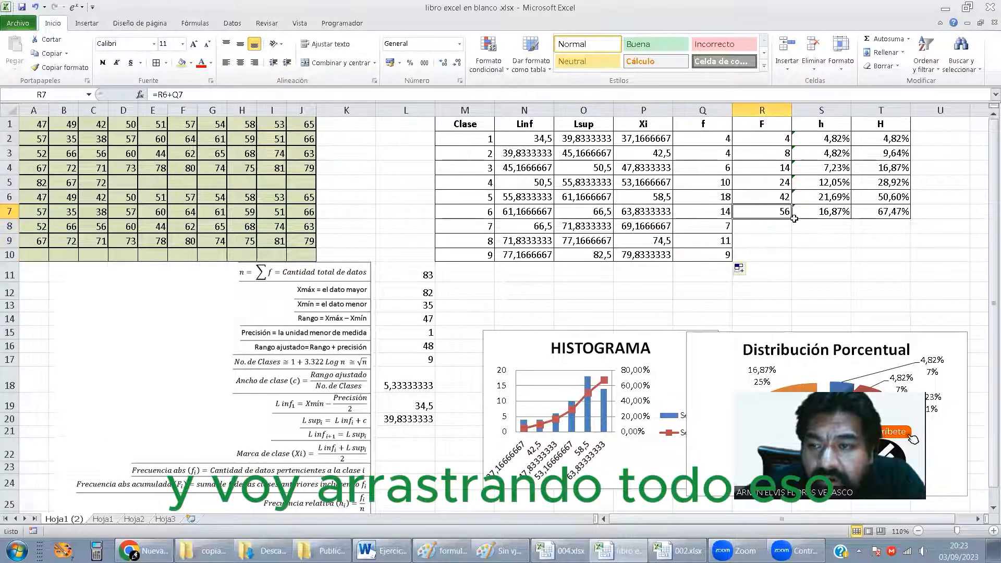
drag(793, 219, 794, 259)
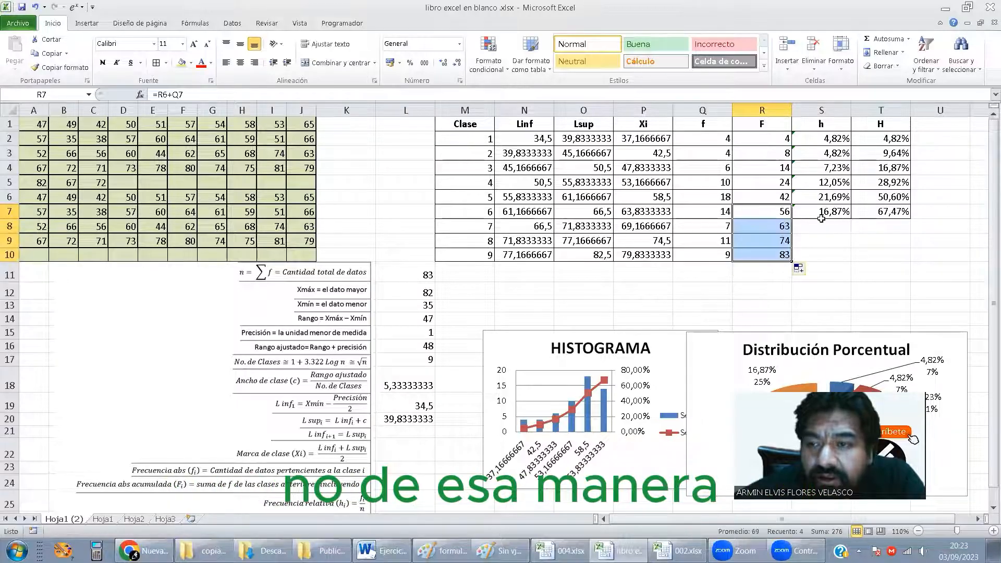
click(833, 217)
drag(852, 219, 851, 260)
click(879, 212)
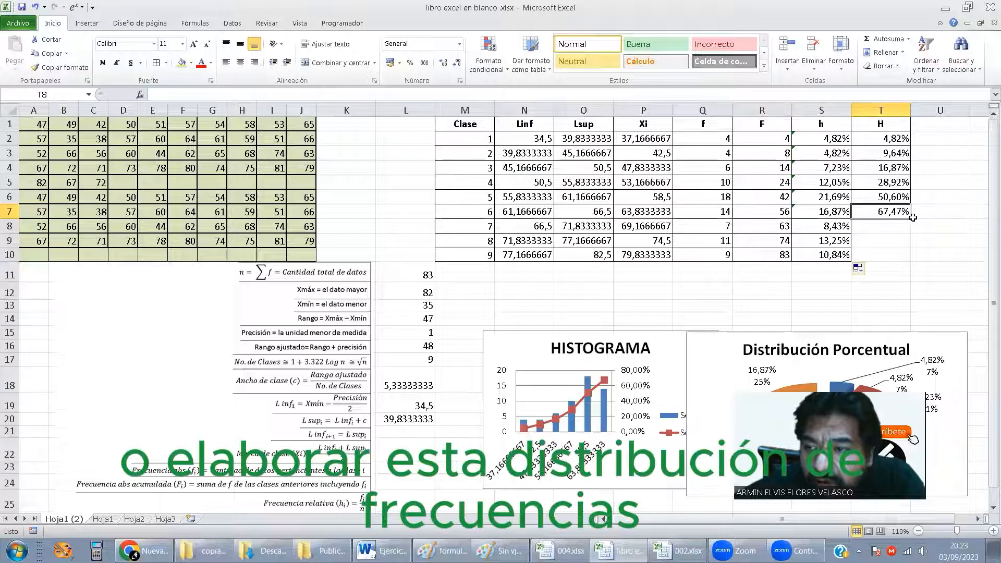
drag(912, 219, 912, 260)
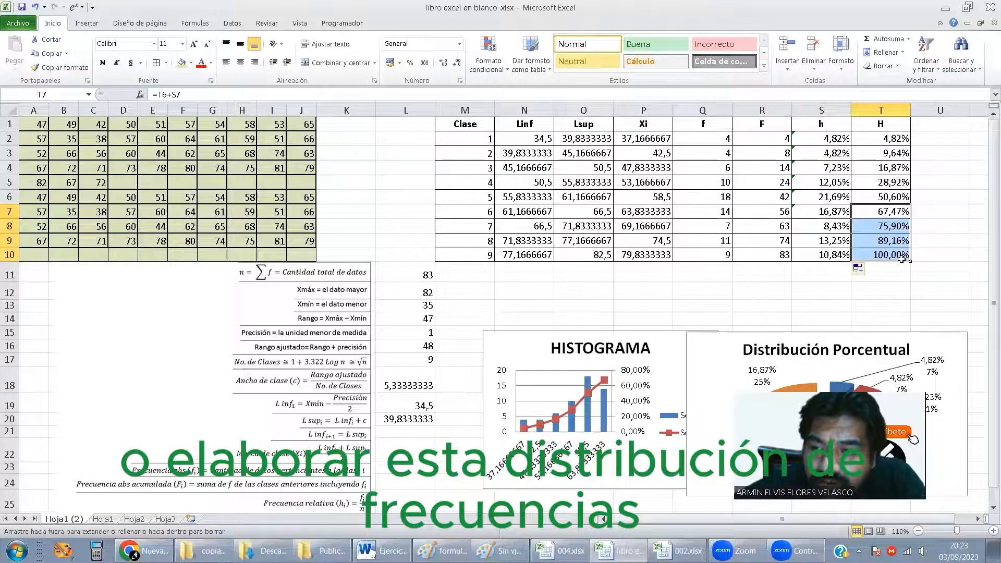
click(762, 291)
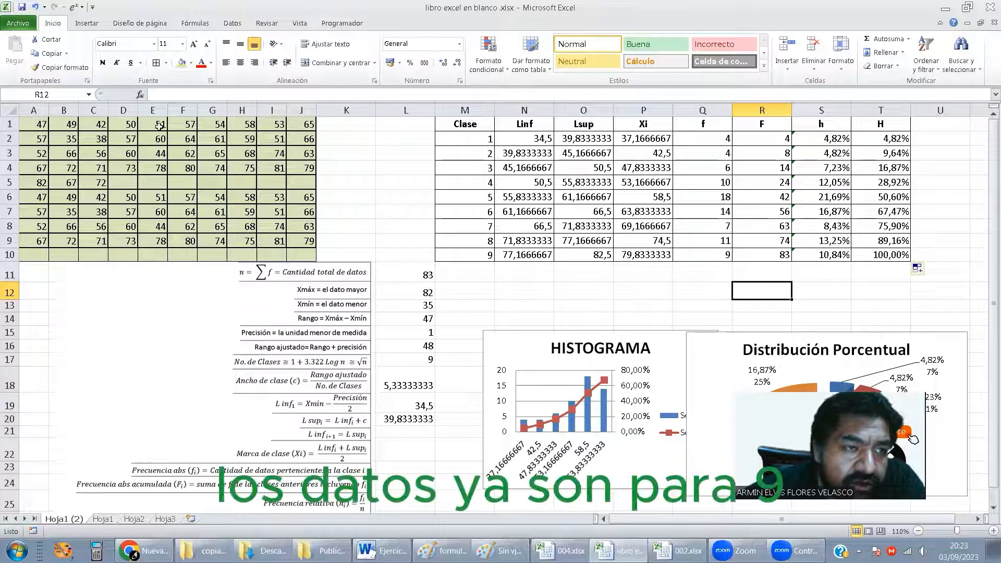
Rename the copied worksheet as "para 9 clases".
double_click(67, 519)
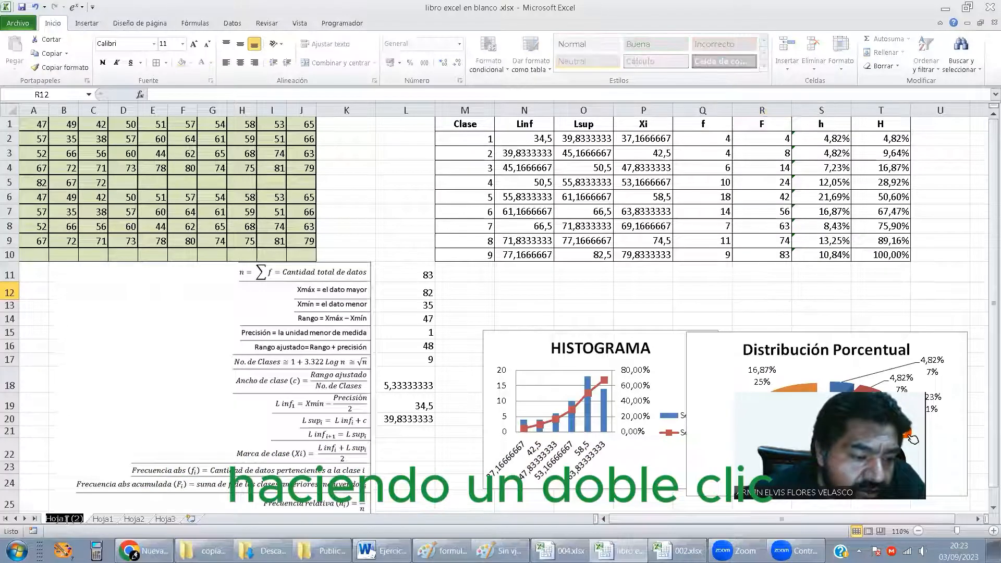
double_click(68, 519)
text(para 9 claseas)
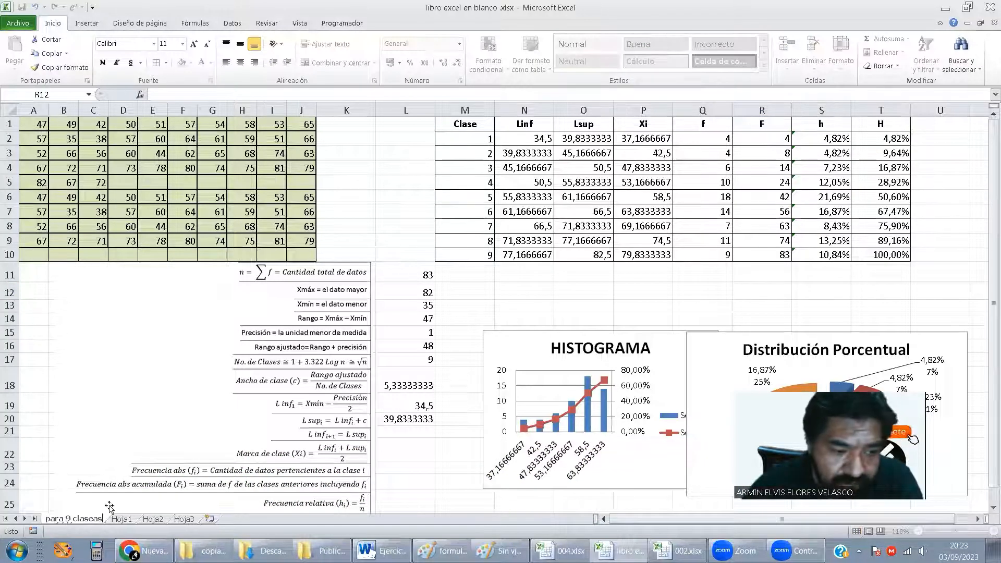
key(BackSpace)
key(BackSpace)
text(s)
key(Return)
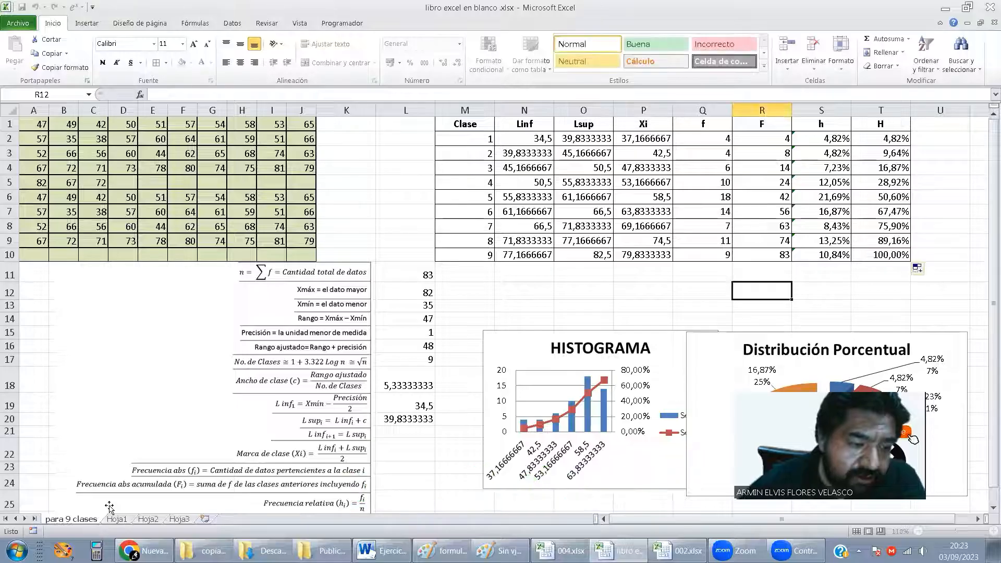
Rename the original Hoja1 worksheet as "Para 6 clases".
click(118, 520)
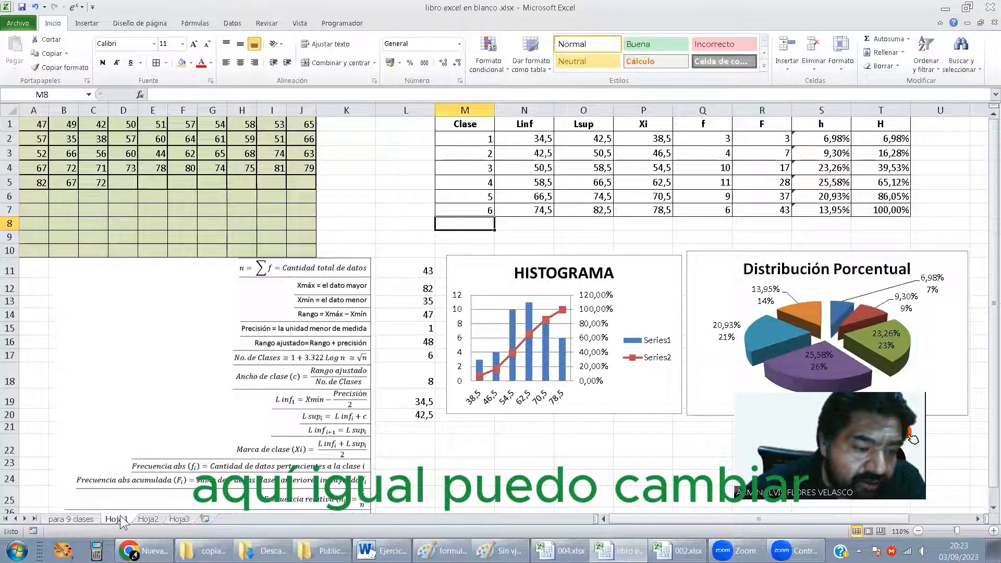
double_click(119, 518)
text(P)
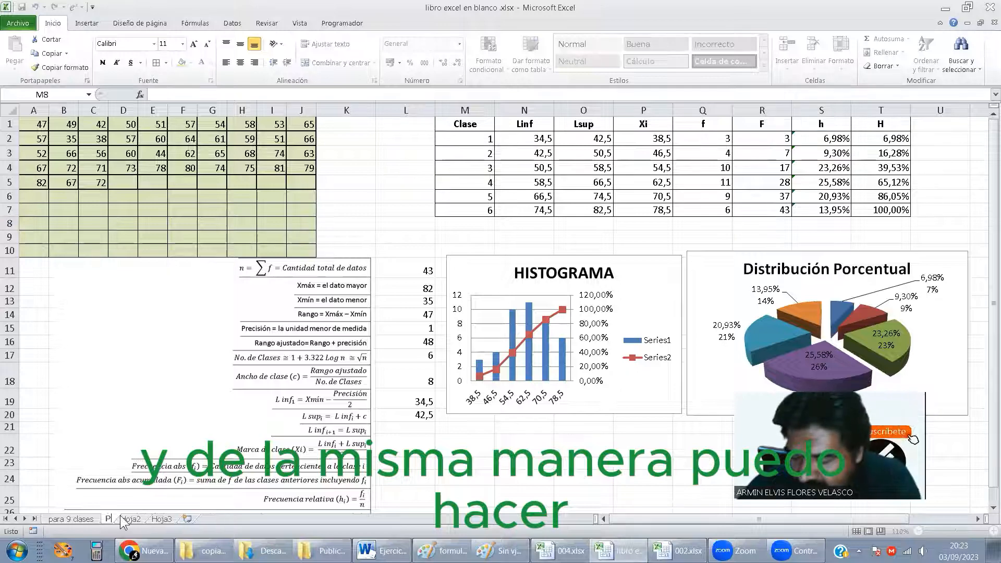
text(ara 6 clase)
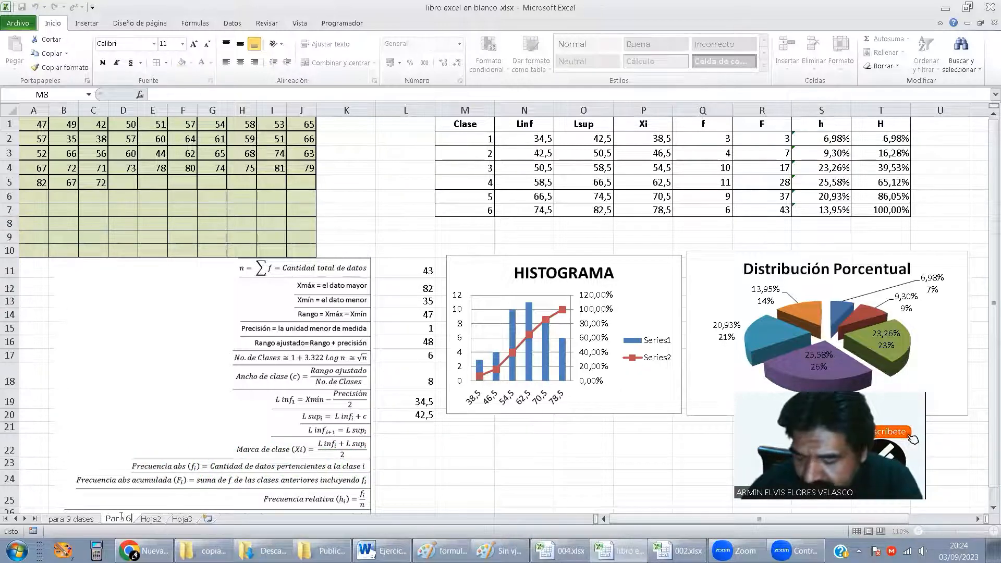
text(s)
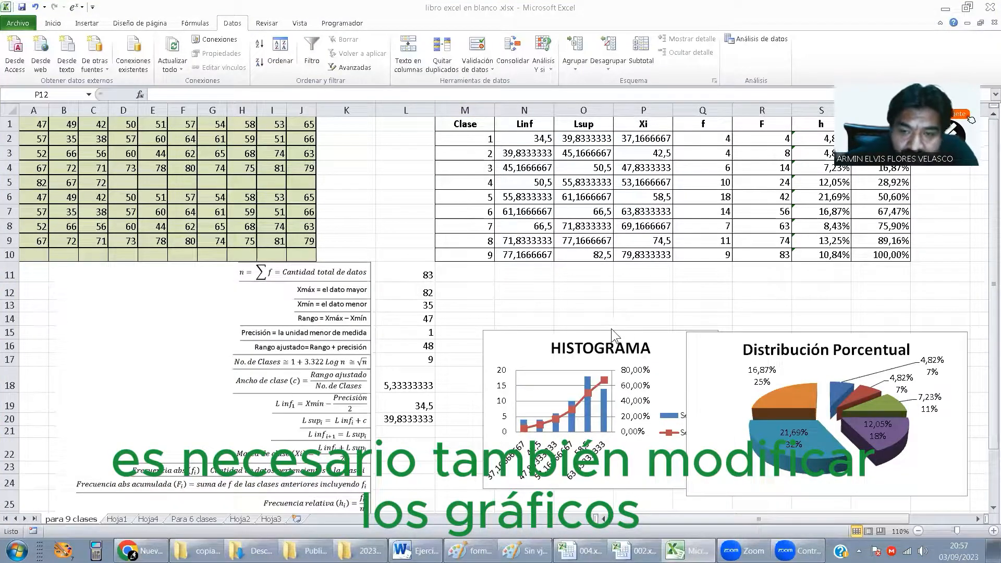
On the para 9 clases sheet, extend the HISTOGRAMA chart's ranges to P2:P10 for categories, Q2:Q10 for bars and T2:T10 for the line.
click(597, 380)
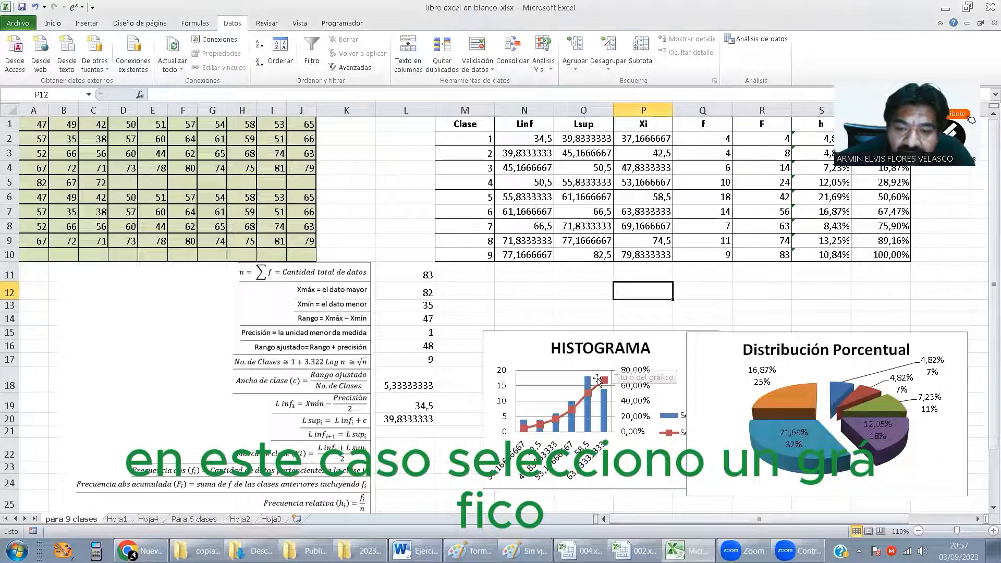
click(590, 393)
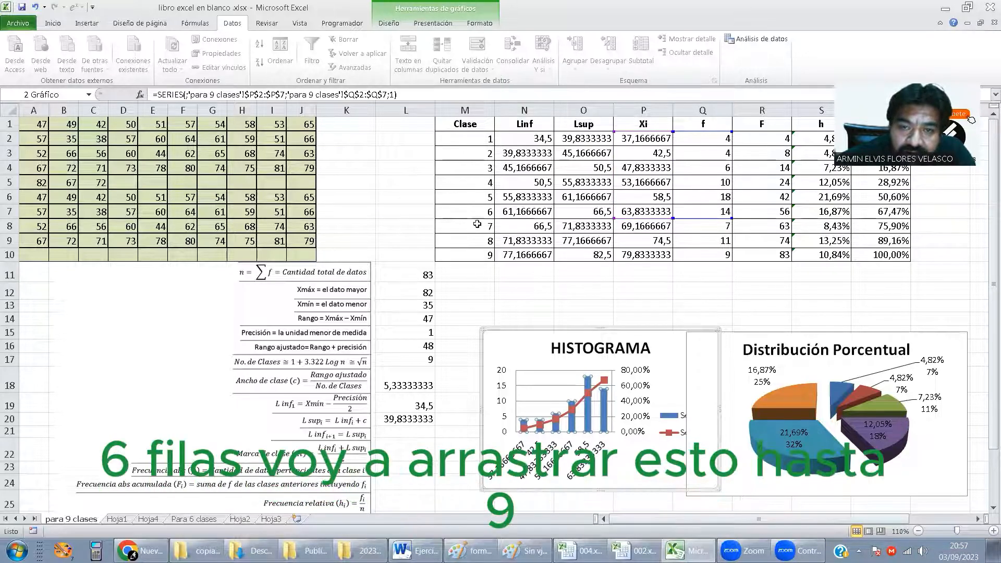
drag(672, 218, 614, 261)
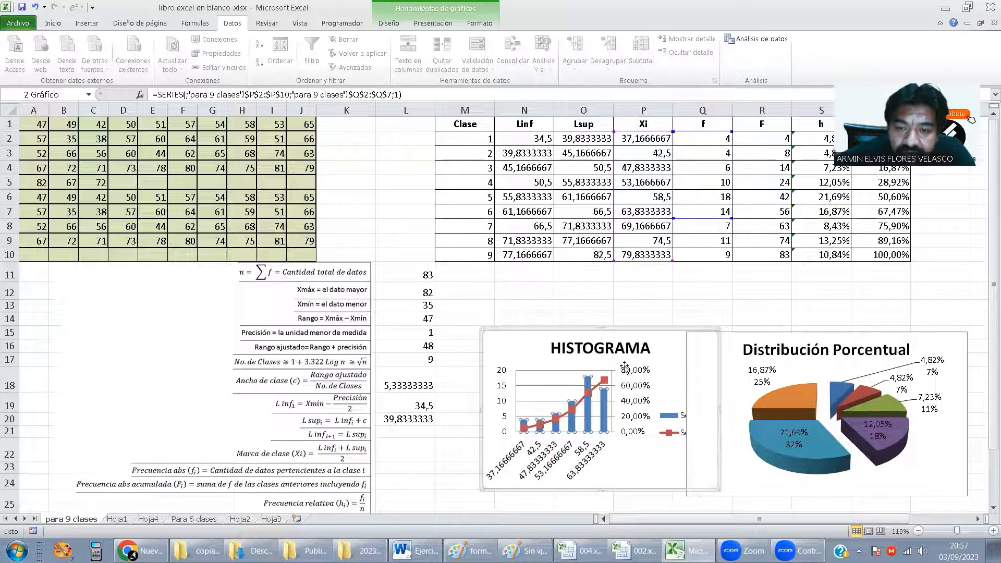
click(689, 211)
click(604, 407)
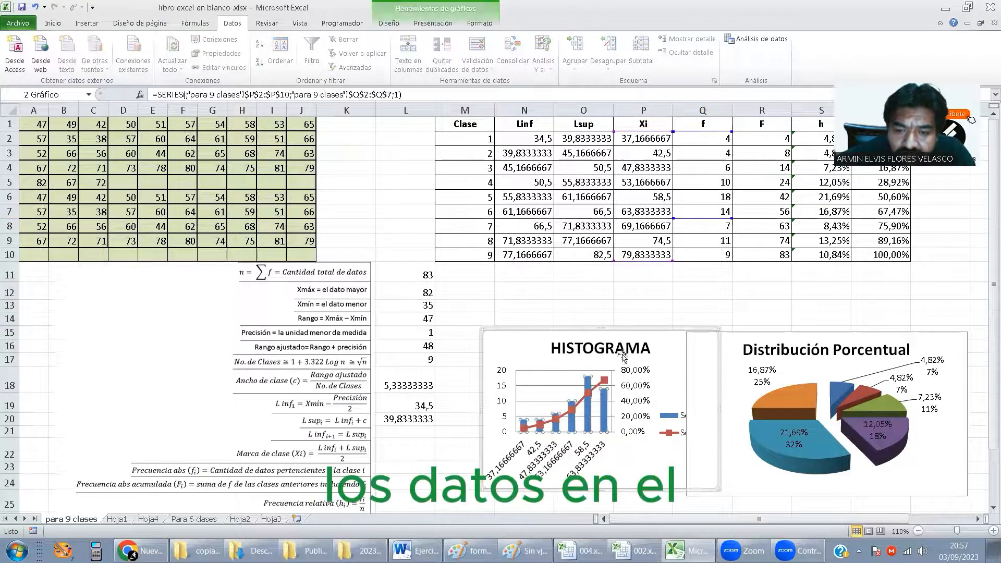
drag(673, 218, 668, 267)
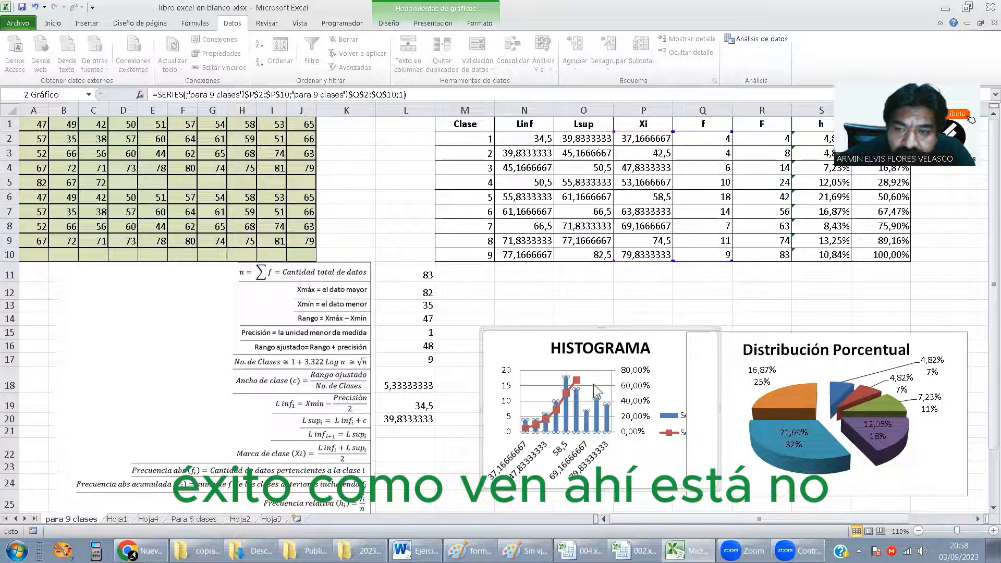
click(578, 381)
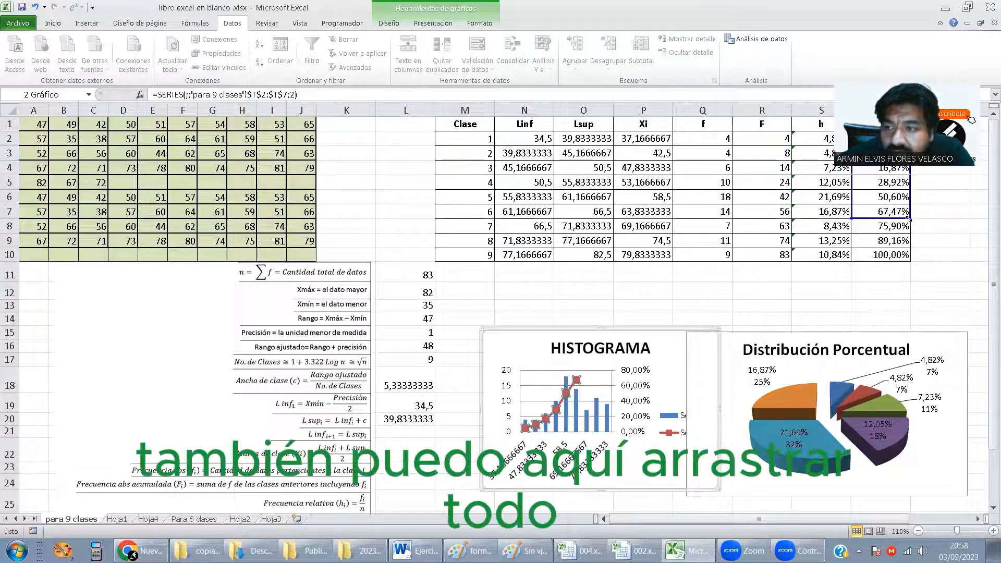
drag(910, 219, 910, 261)
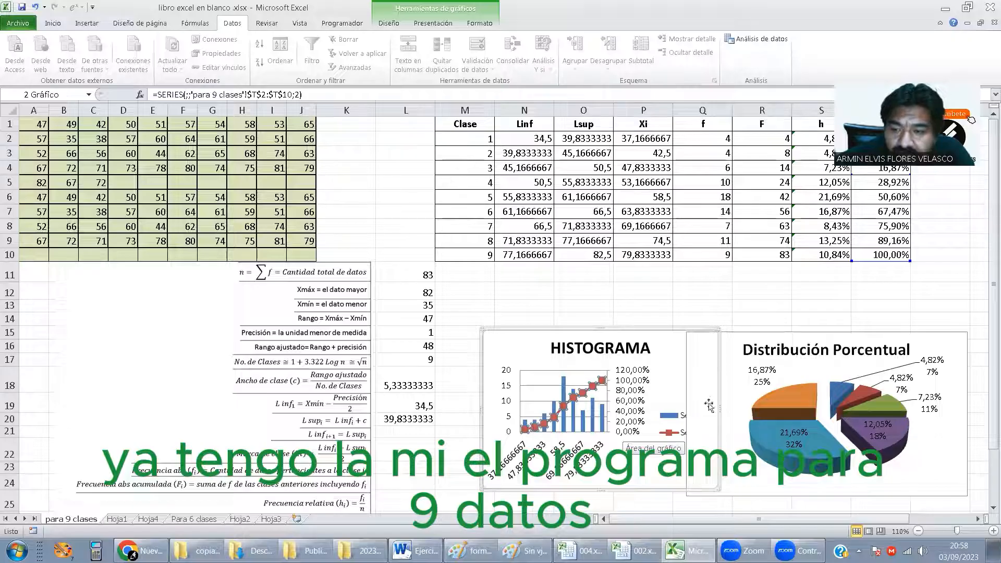
Extend the Distribución Porcentual pie chart's data range to S2:S10 on the para 9 clases sheet.
click(831, 416)
click(853, 369)
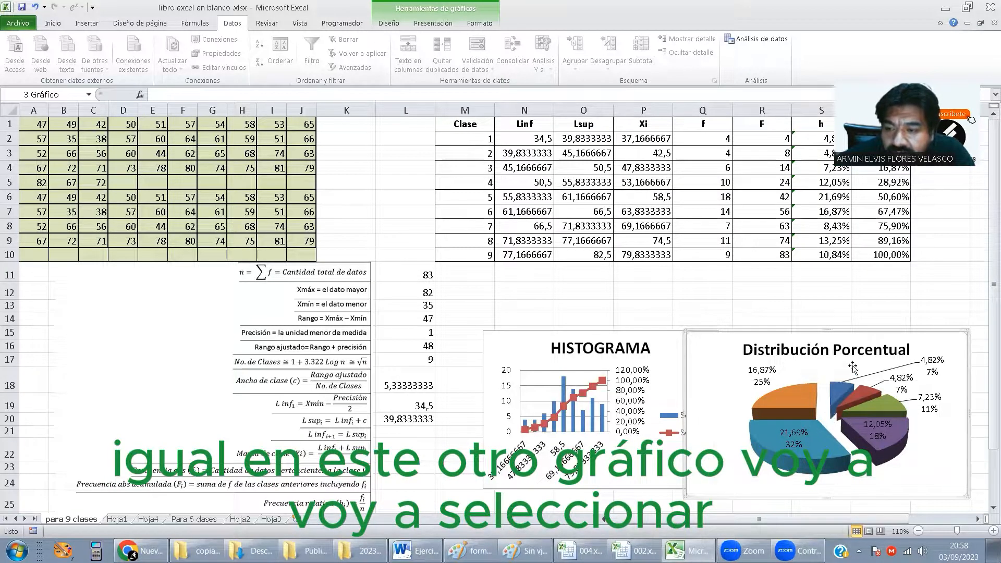
click(846, 387)
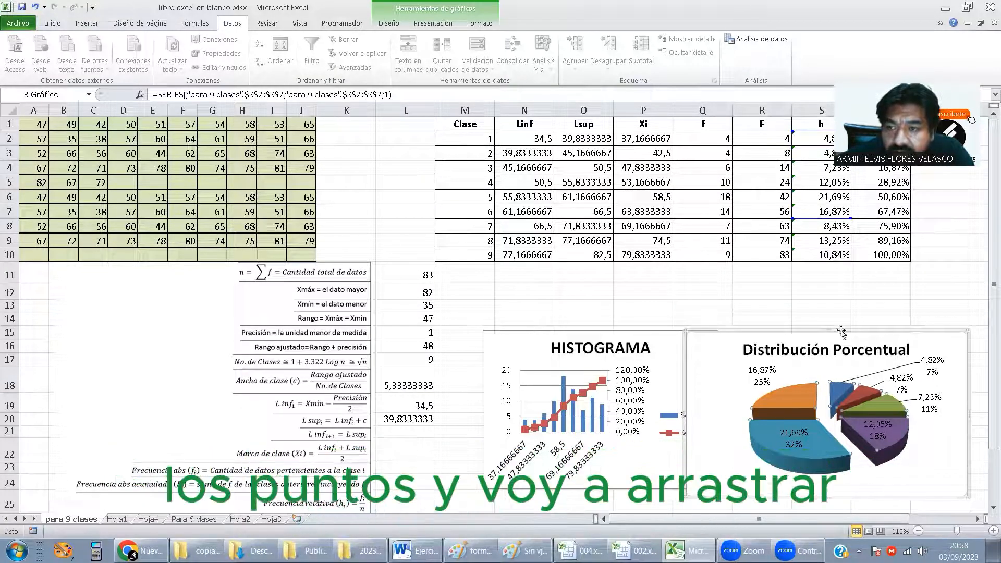
drag(846, 222, 844, 264)
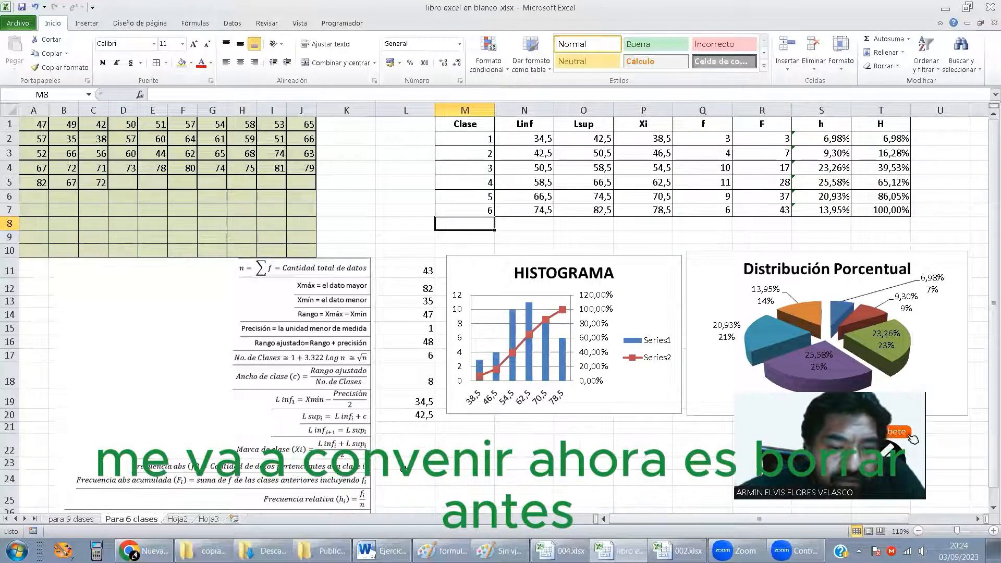
Shade the precision cell L15 on the Para 6 clases sheet with the light green fill of the data cells.
click(406, 473)
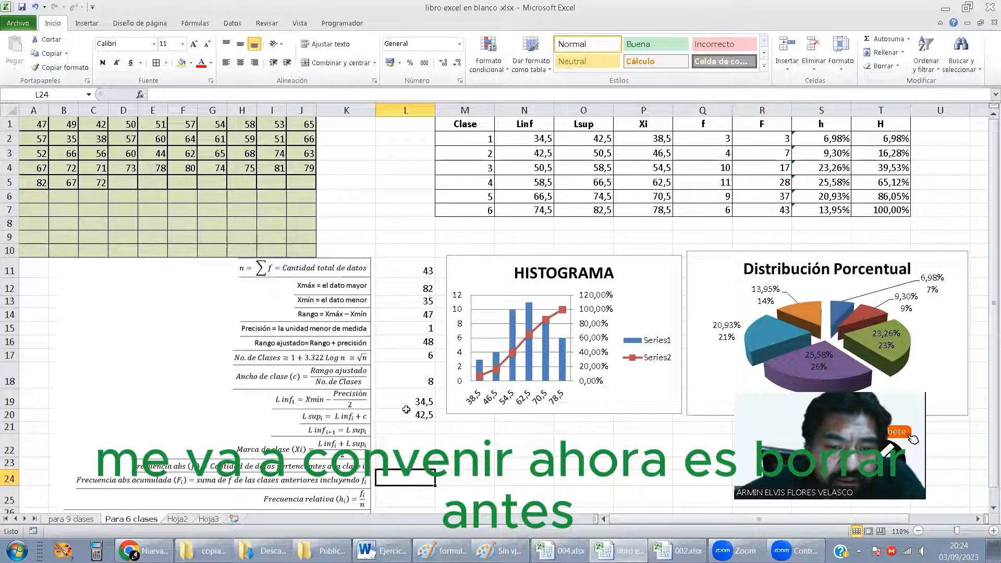
click(414, 325)
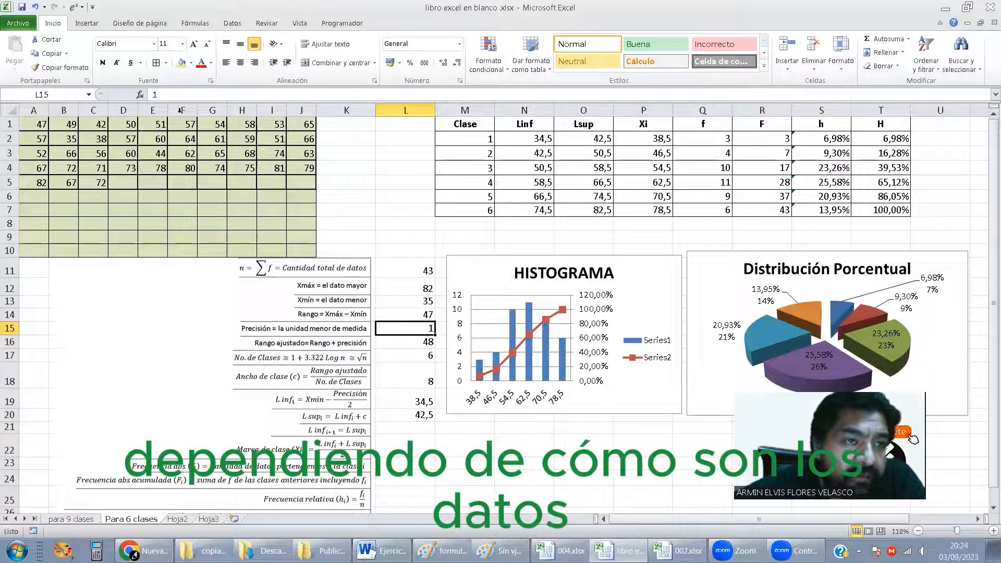
click(181, 63)
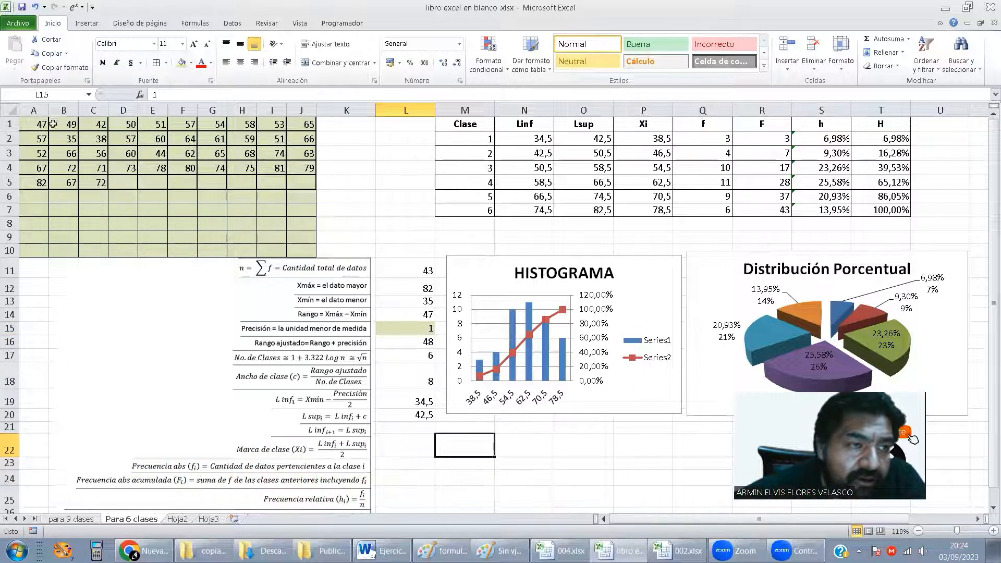
click(28, 122)
click(32, 122)
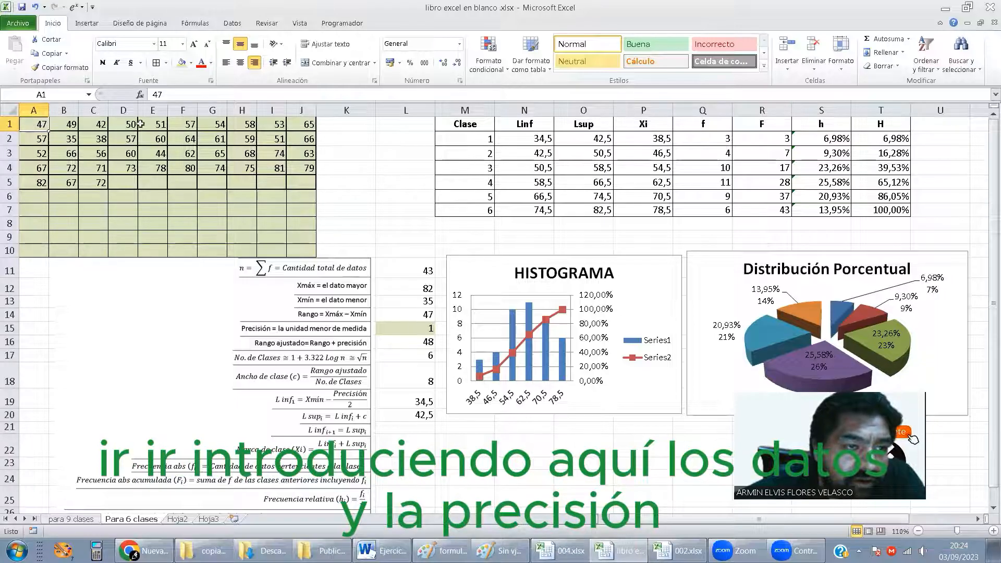
click(400, 321)
click(237, 173)
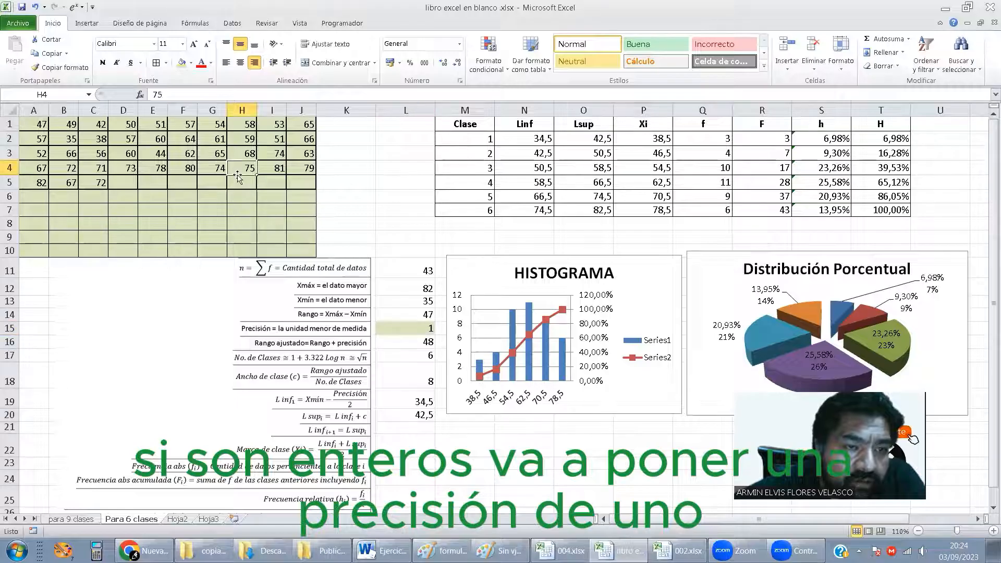
click(392, 323)
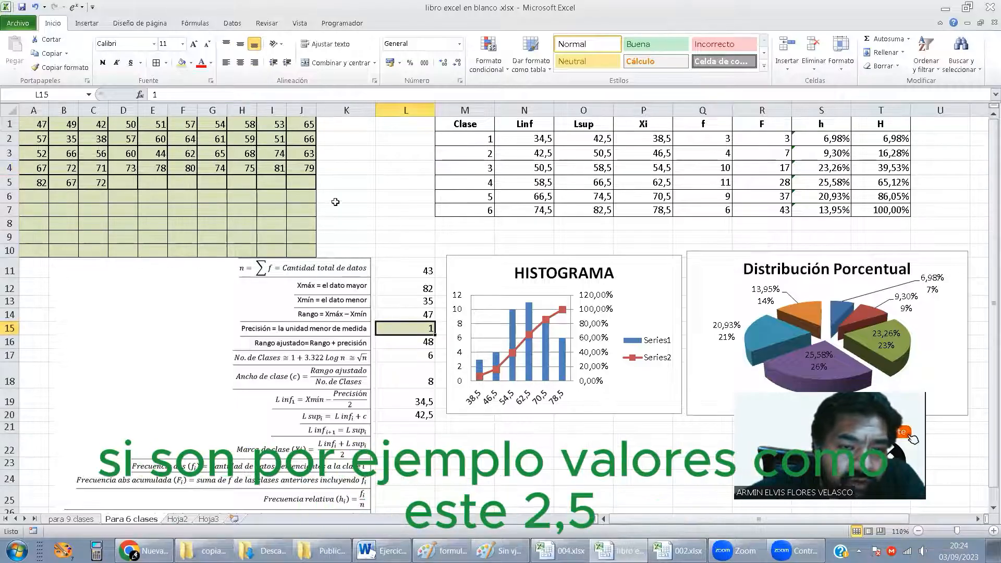
Enter 2,5 in cell K7 as a sample decimal value and clear it again.
click(365, 211)
text(2,5)
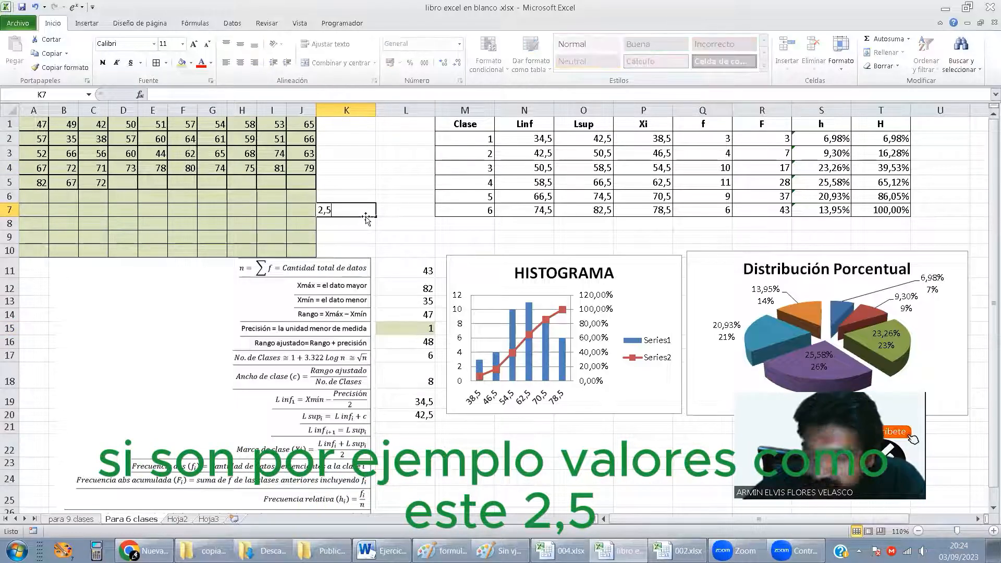
key(Return)
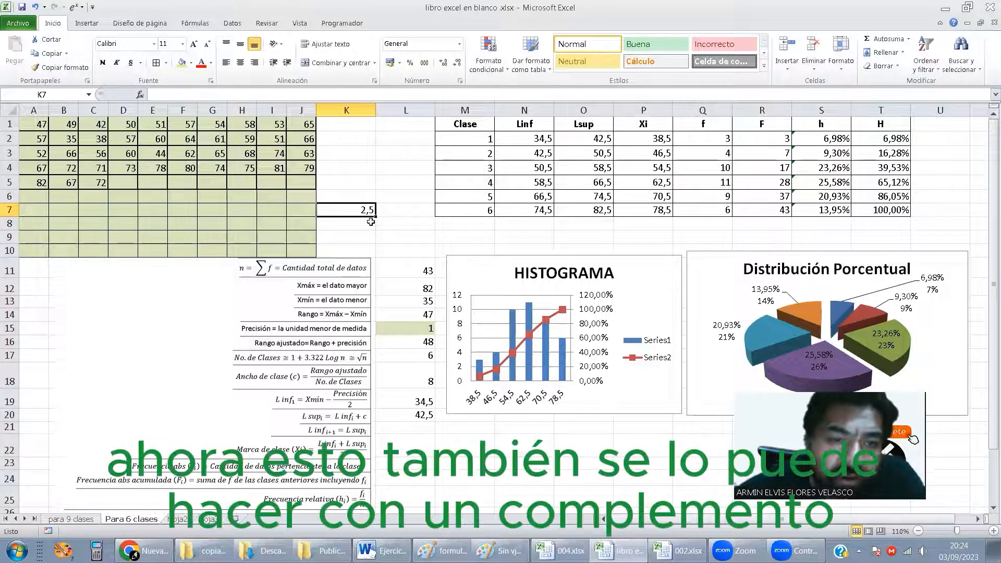
key(Delete)
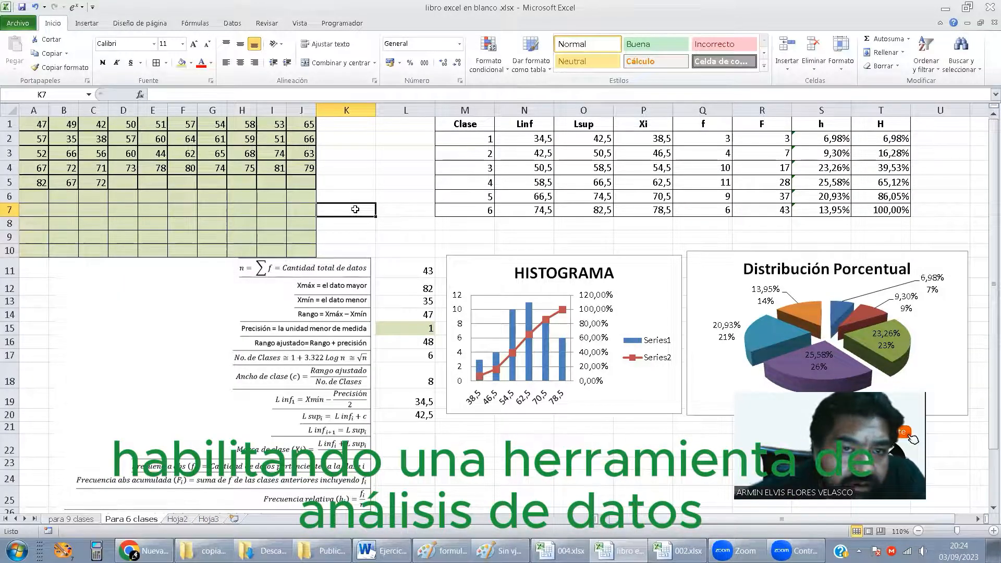
click(391, 232)
click(367, 226)
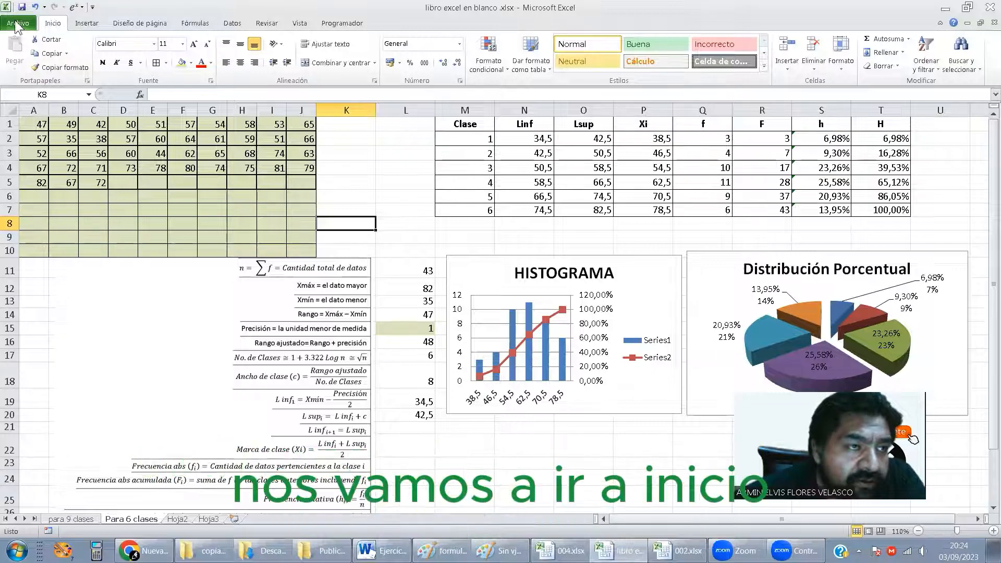
Select the Herramientas para análisis add-in in the Excel options and accept the settings.
click(15, 23)
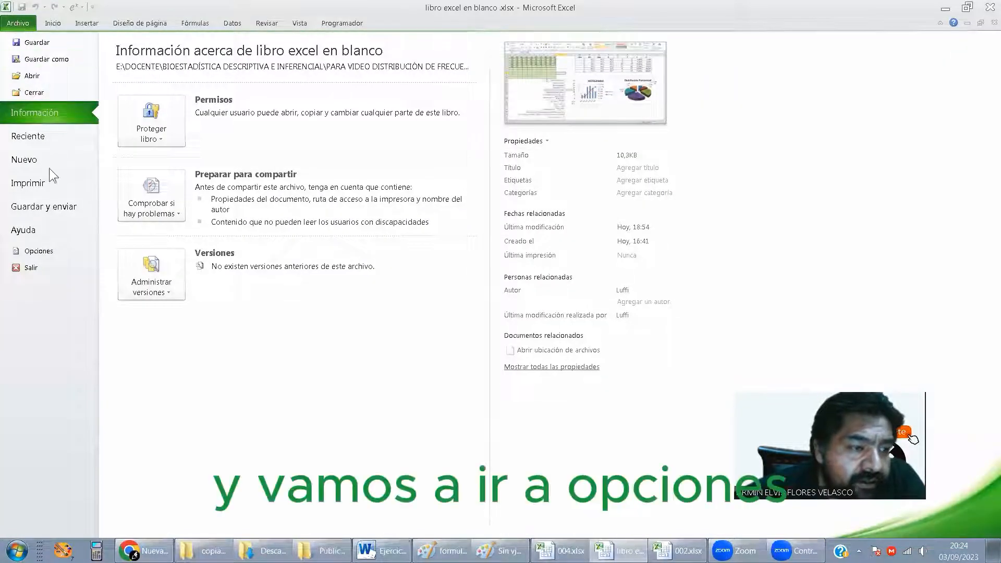
click(39, 251)
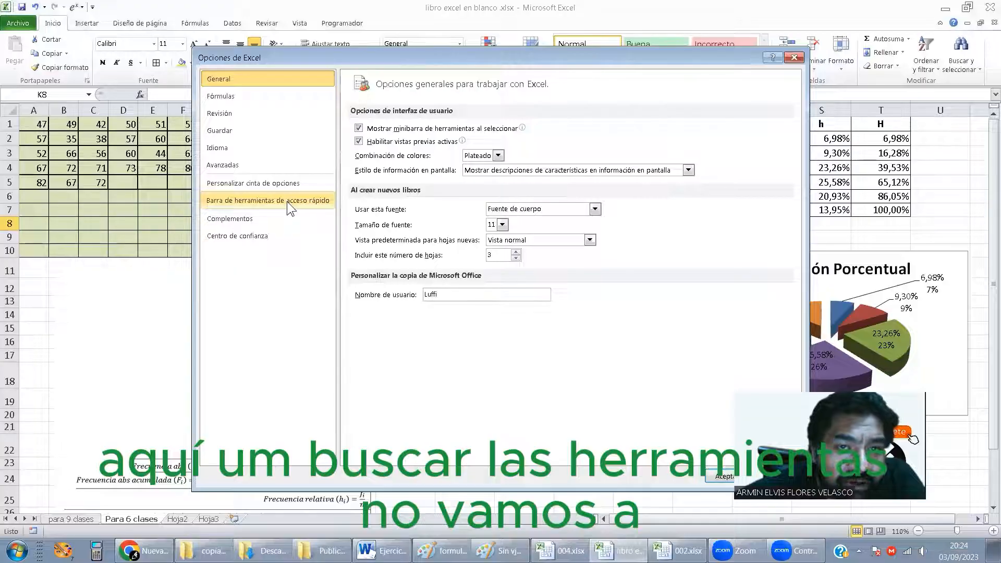
click(250, 219)
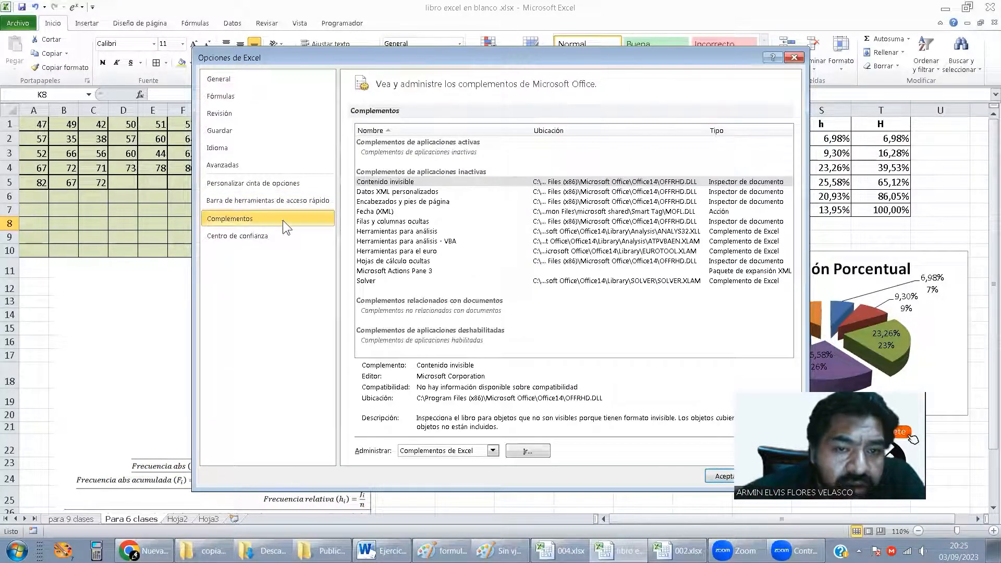
click(406, 232)
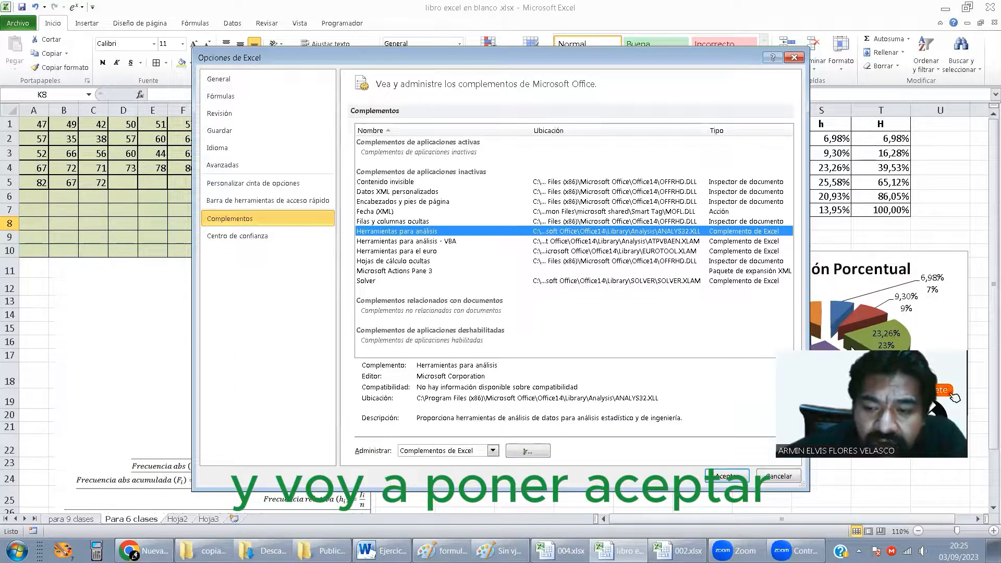
click(723, 476)
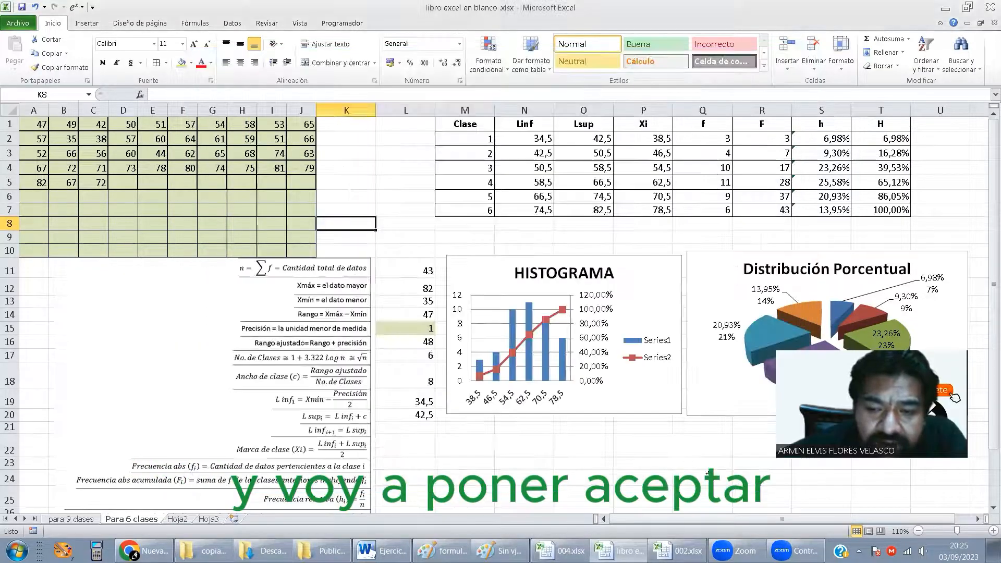
Check whether the Data Analysis command is available among the data tools.
click(408, 426)
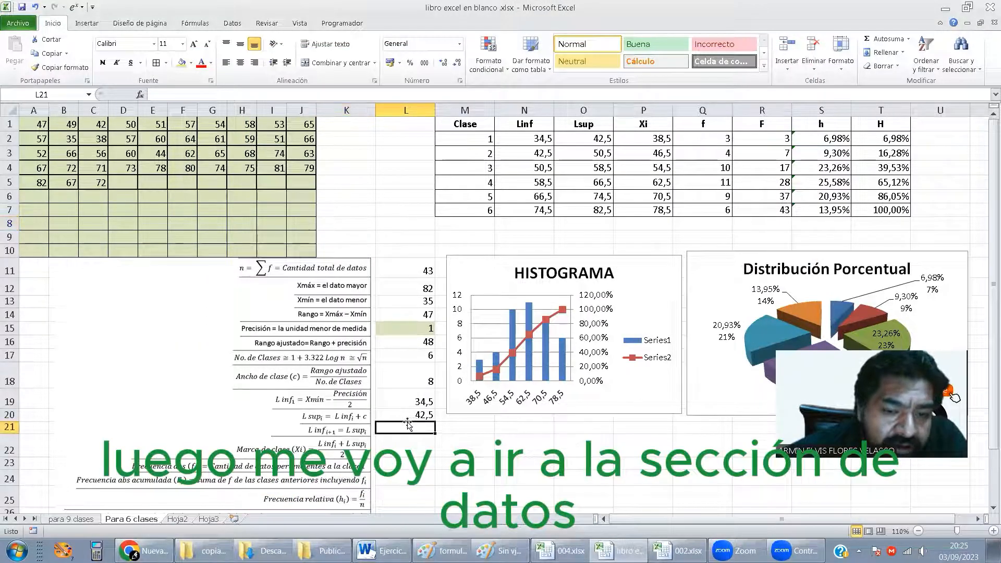
click(232, 23)
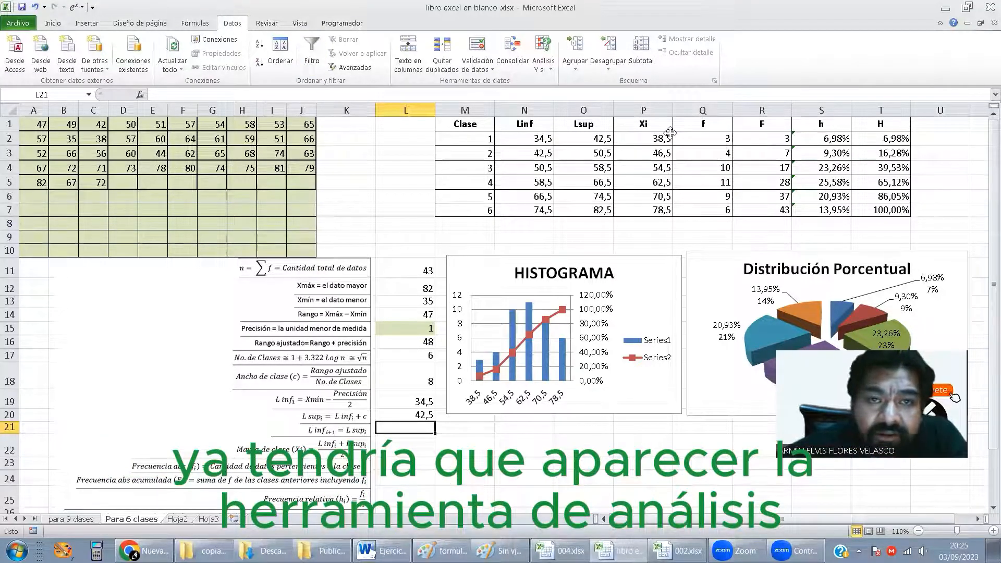
click(750, 61)
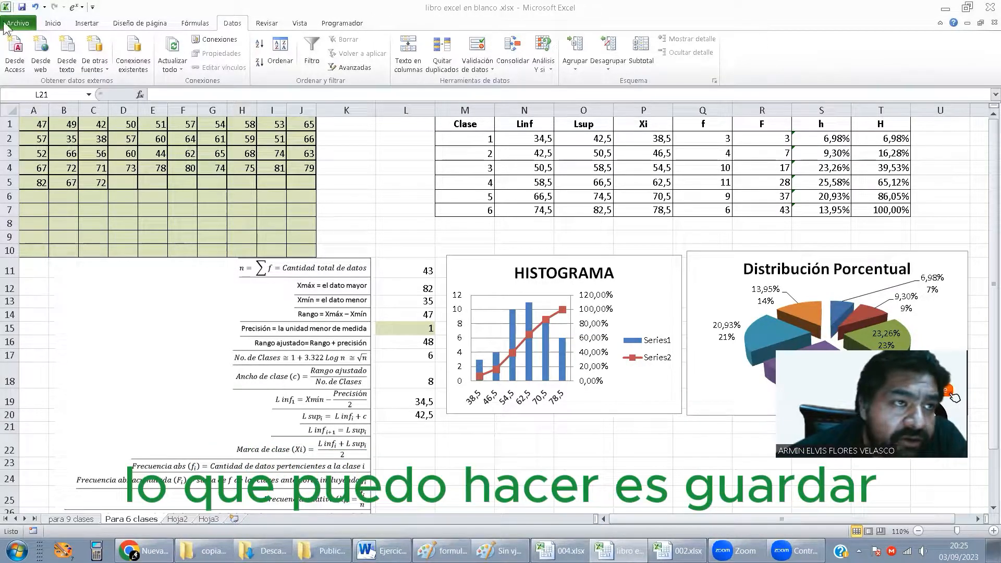
Save and close the libro excel en blanco workbook, and minimize the 002.xlsx workbook.
click(21, 7)
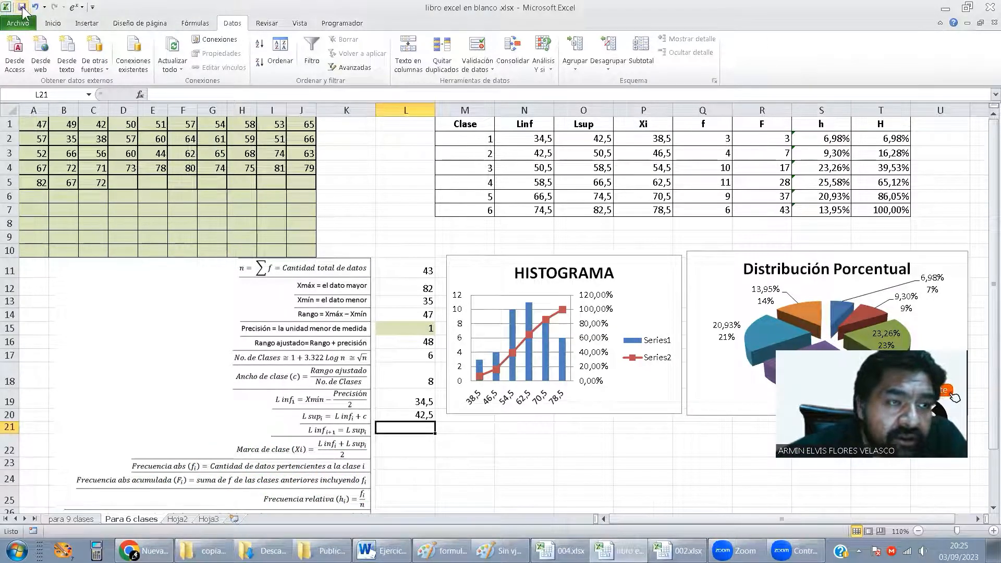
click(987, 11)
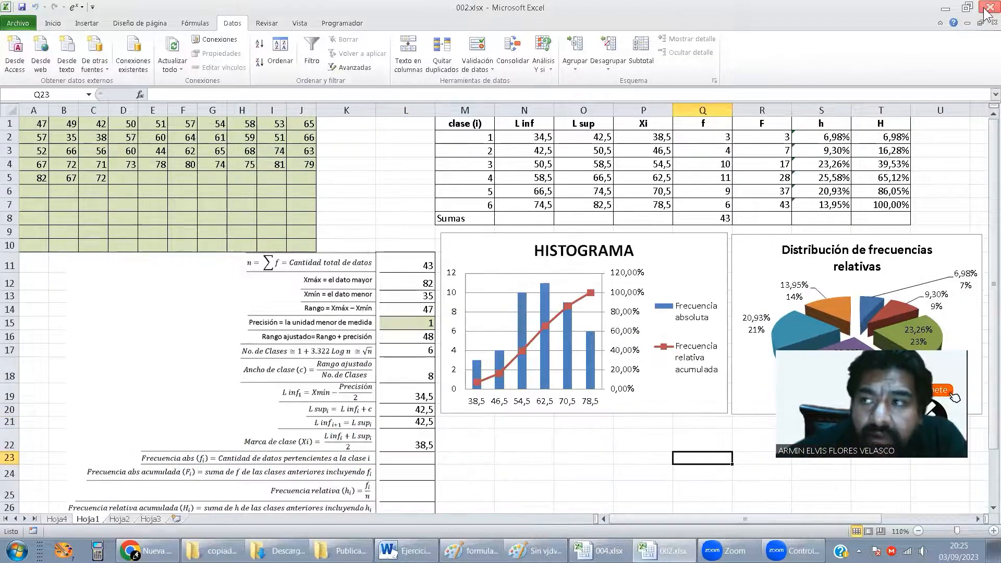
click(943, 9)
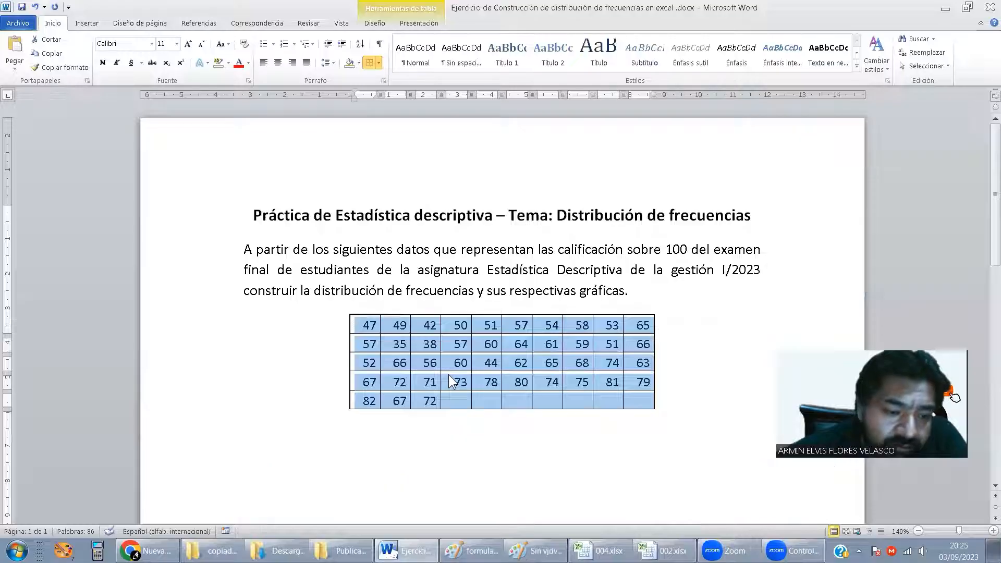
Start Microsoft Excel 2010 again and reopen libro excel en blanco .xlsx from the recent workbooks.
click(18, 550)
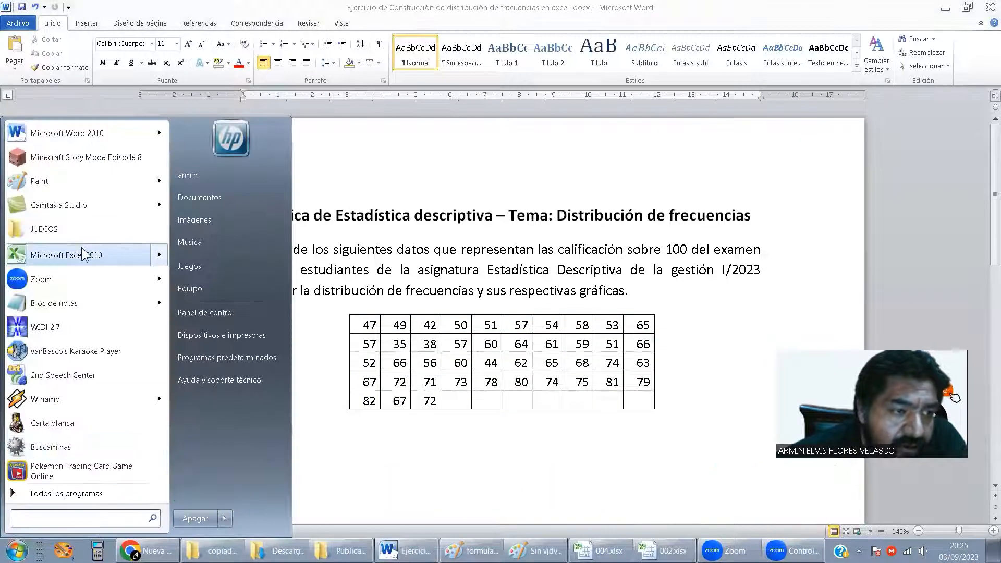
click(84, 248)
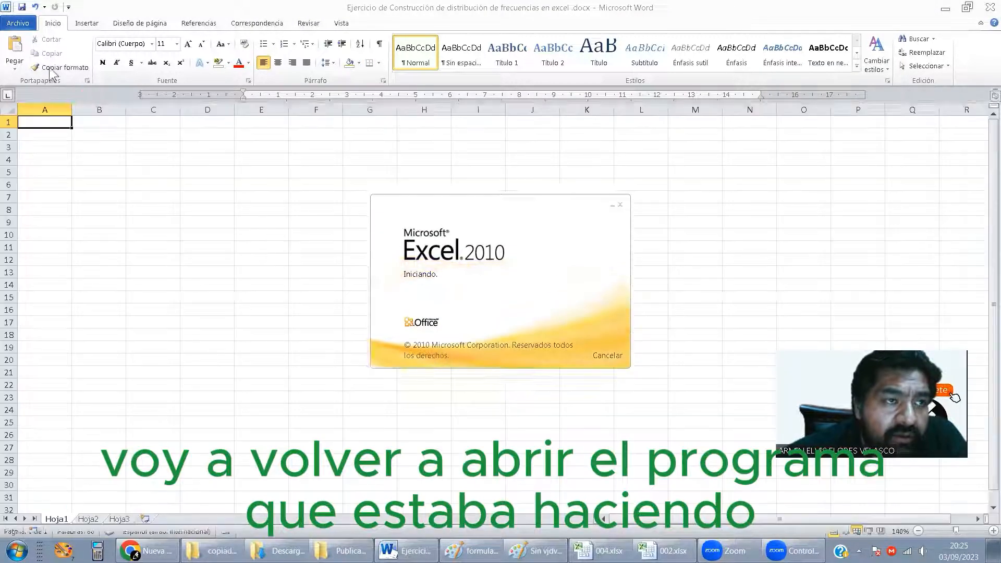
click(21, 23)
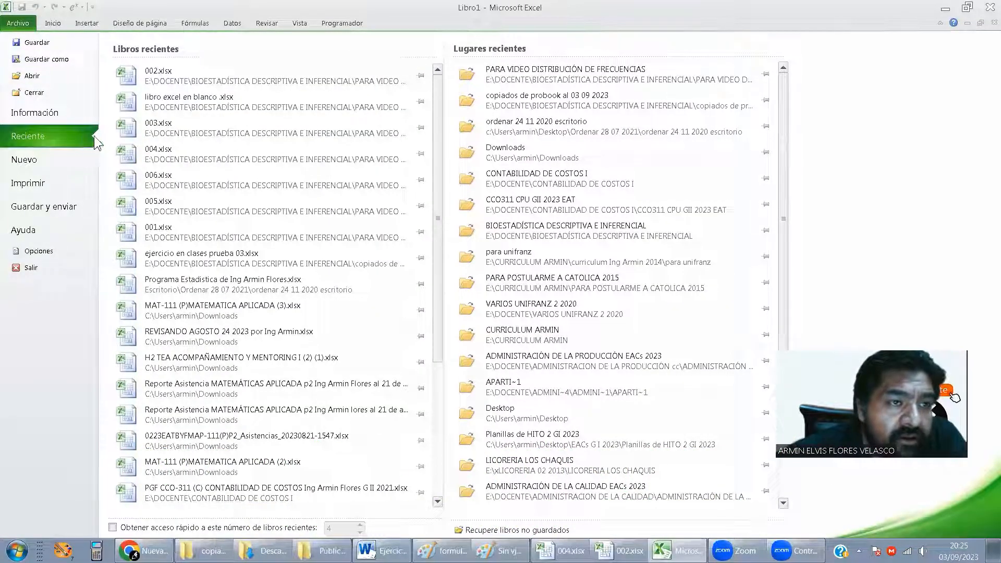
click(180, 100)
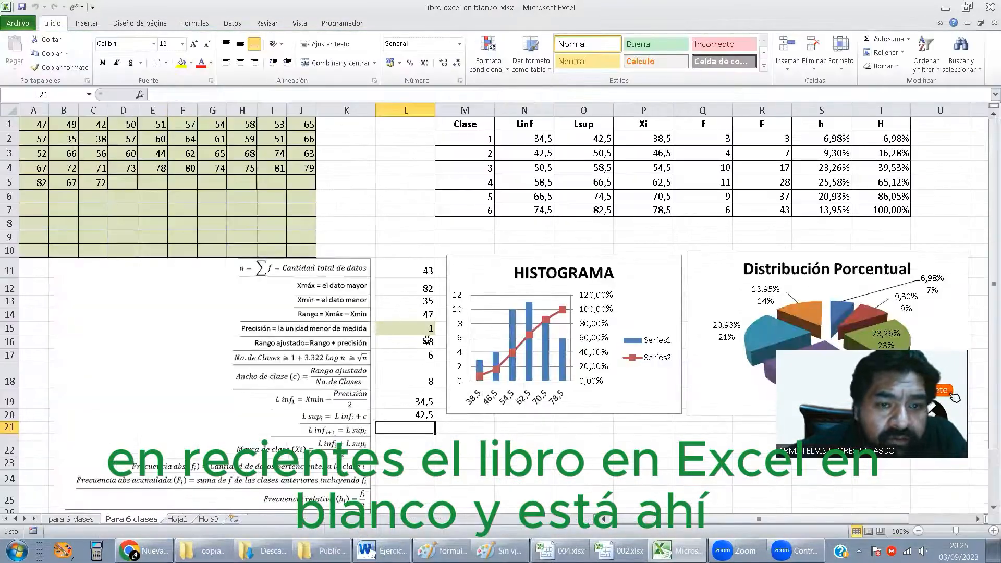
click(381, 239)
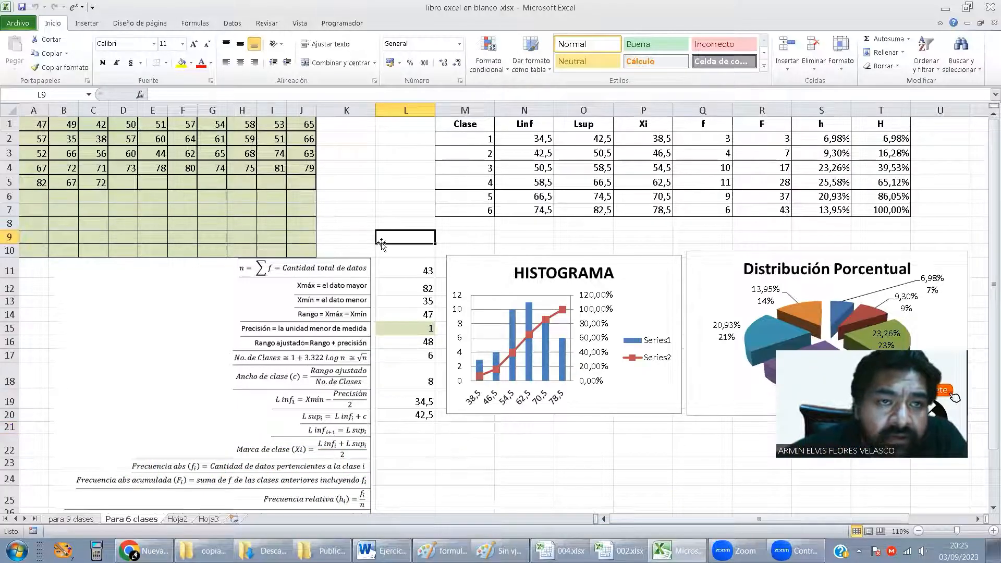
Open the Histograma function from the Data Analysis tools for the six-class sheet.
click(233, 23)
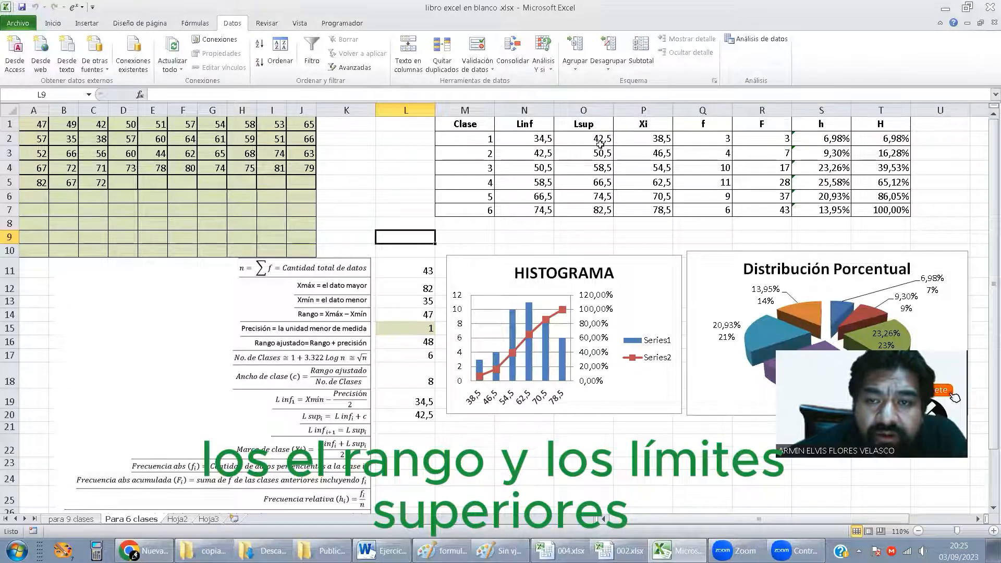
click(755, 39)
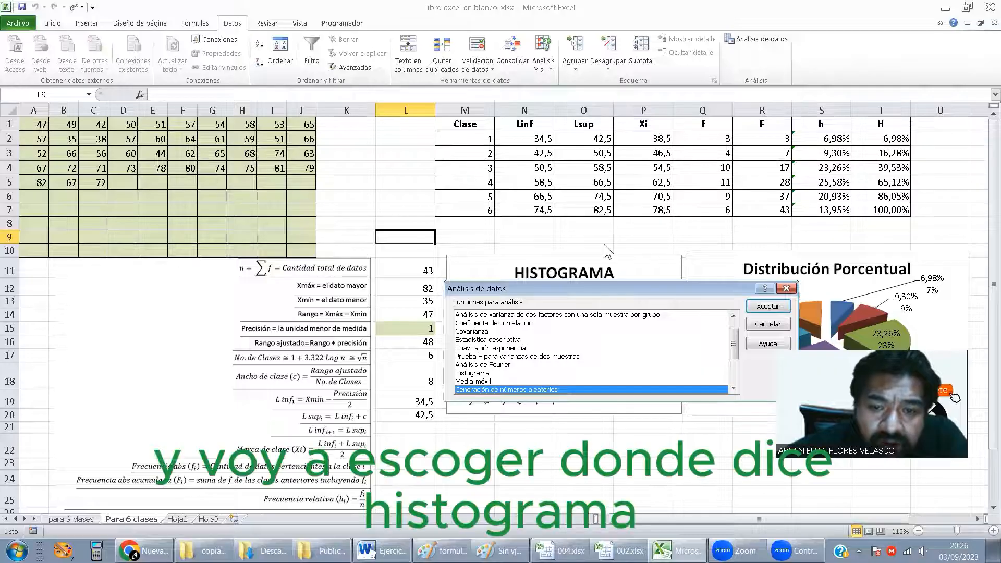
drag(521, 288, 419, 321)
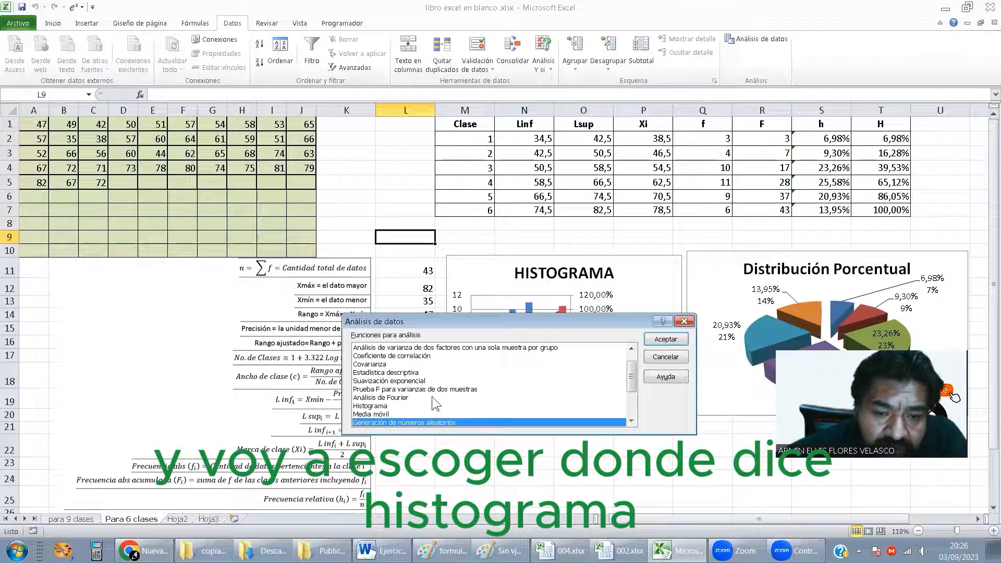
click(384, 407)
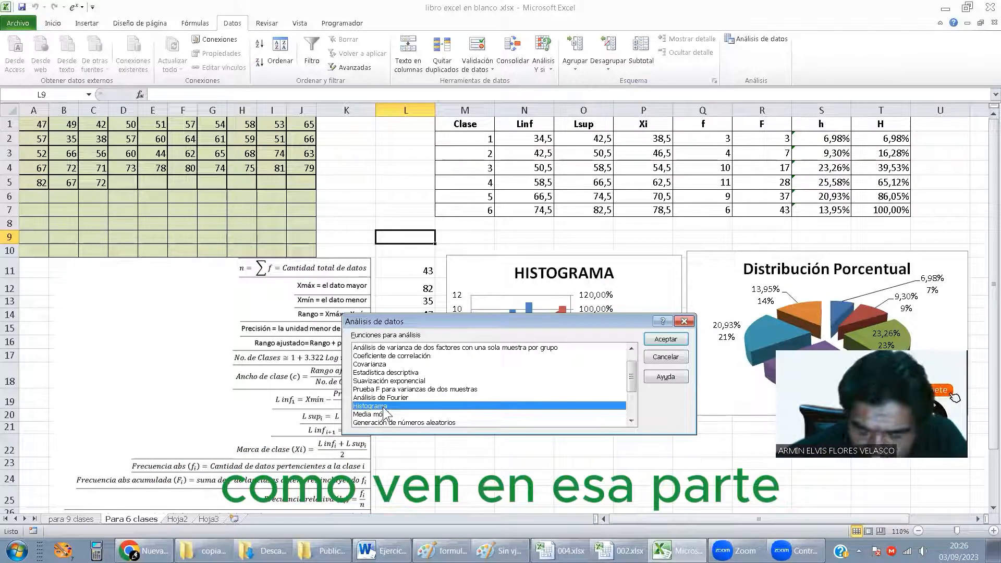
click(675, 340)
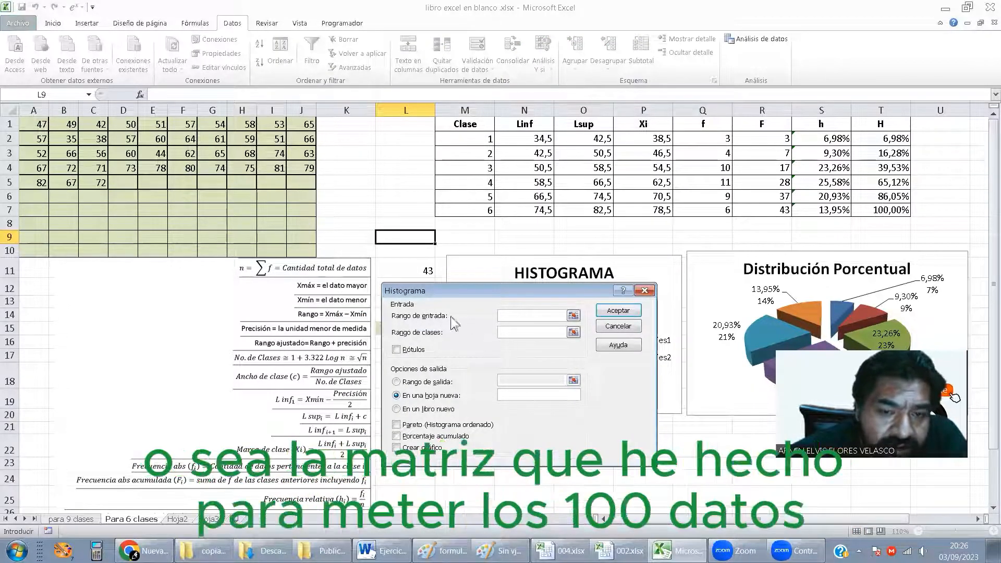
Set the histogram's input range to $A$1:$J$10 and its class range to the upper limits in $O$2:$O$7.
drag(44, 124, 311, 254)
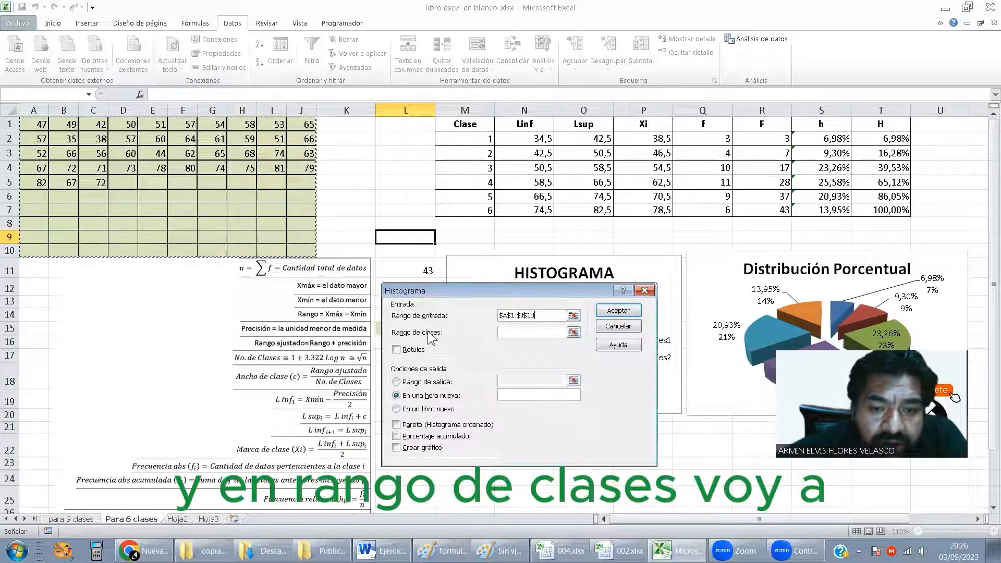
click(511, 332)
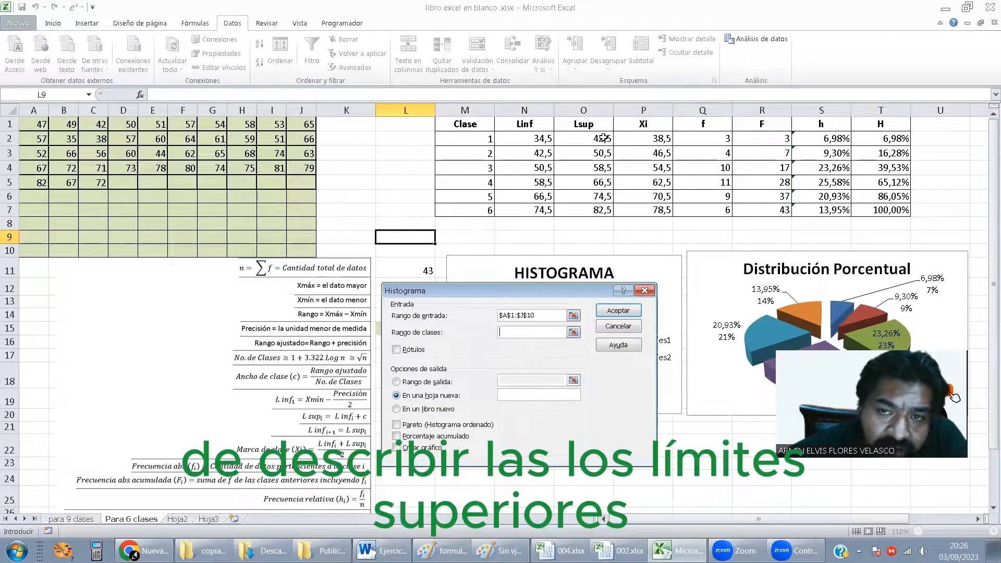
drag(604, 138, 598, 209)
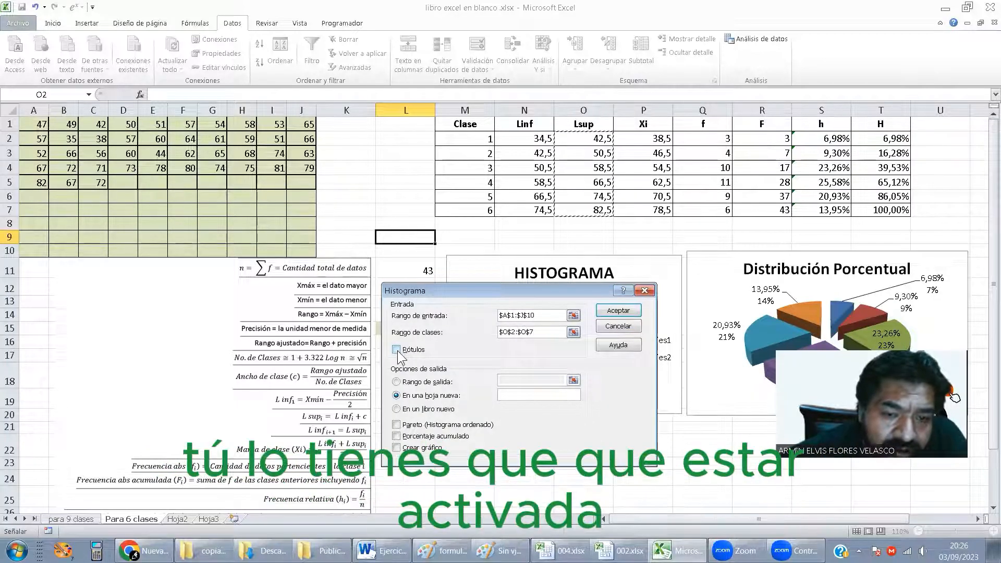
Enable Rótulos, Porcentaje acumulado and Crear gráfico, and generate the histogram on a new sheet.
click(396, 350)
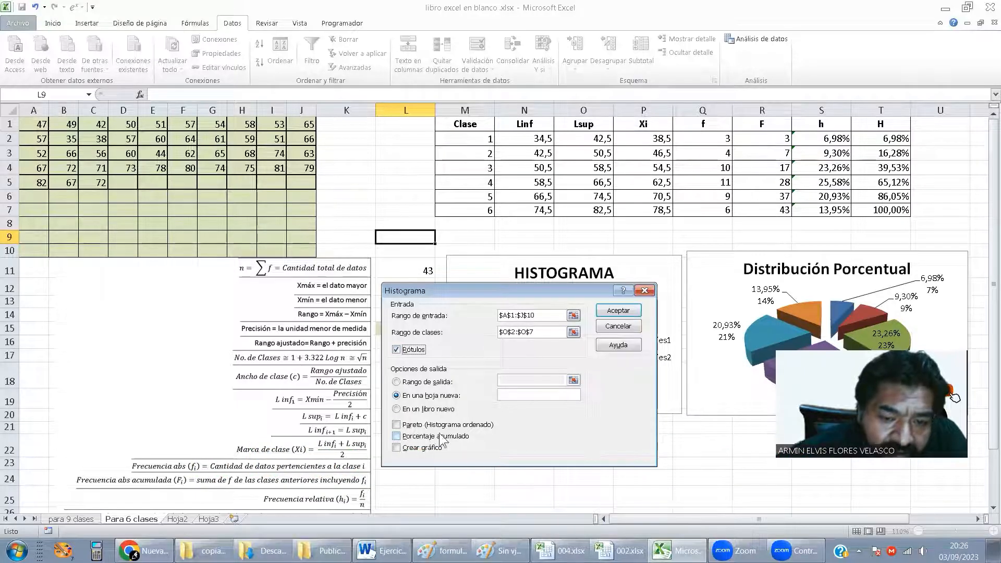
click(400, 438)
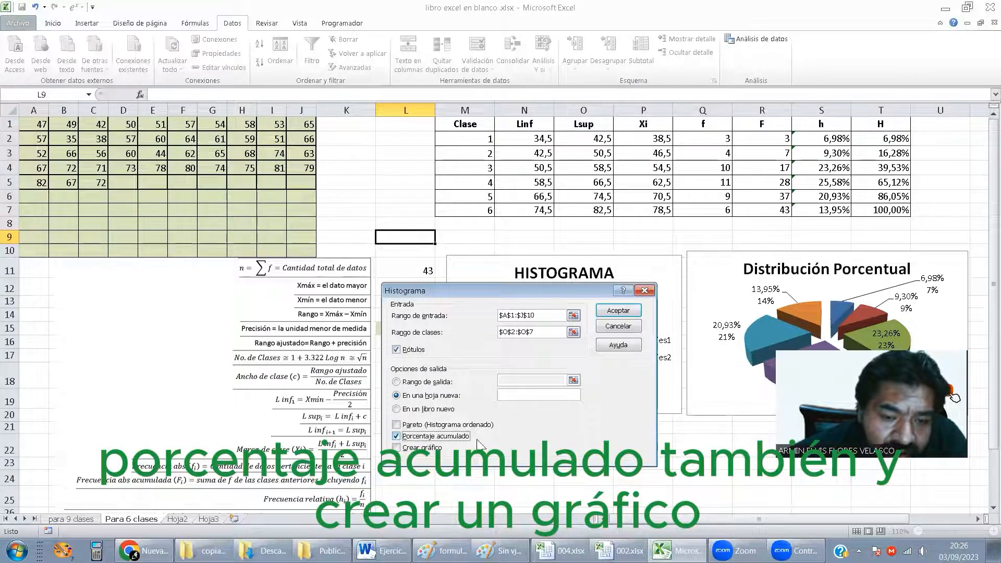
click(401, 449)
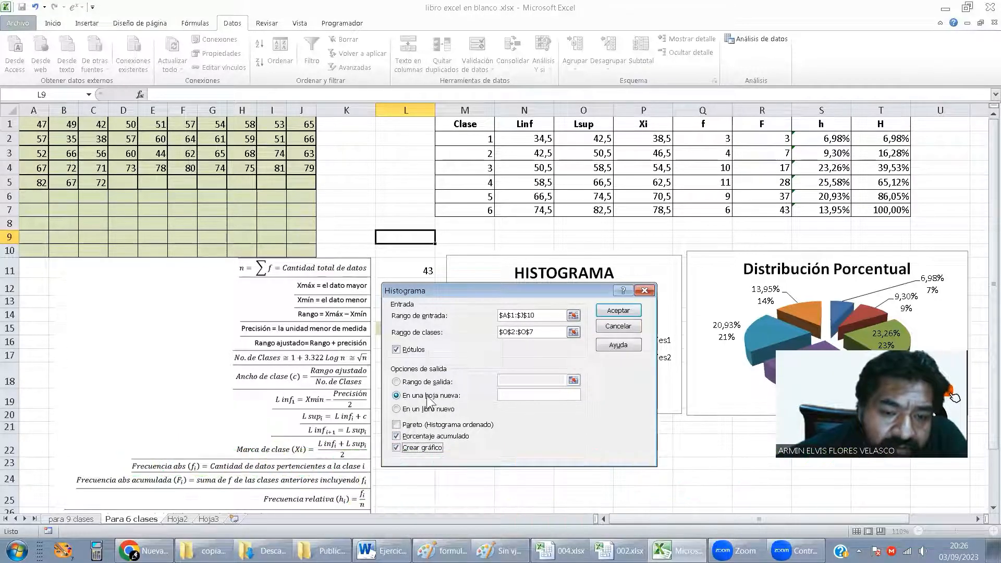
click(640, 311)
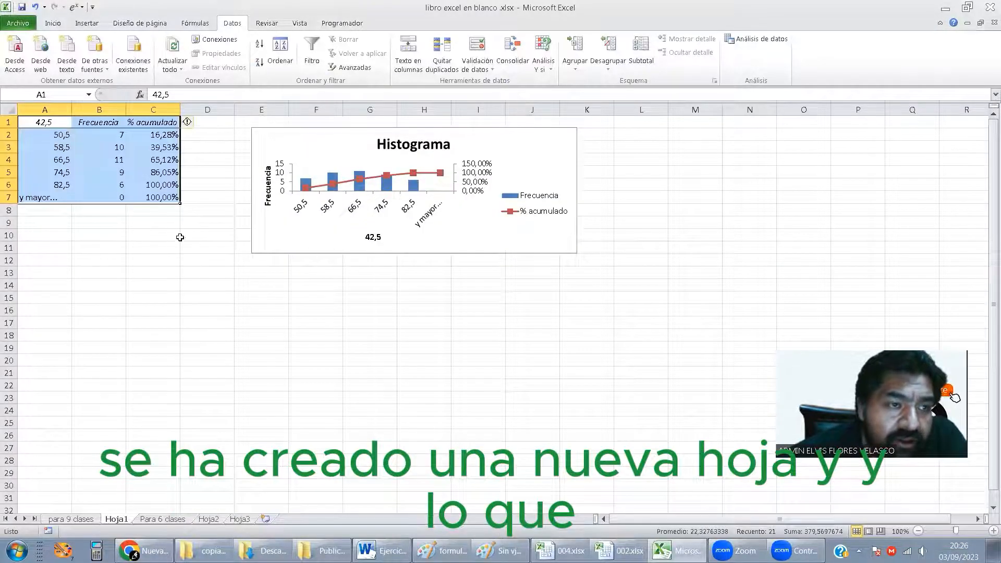
Examine the class limits and their frequencies in the generated table on Hoja1.
click(156, 212)
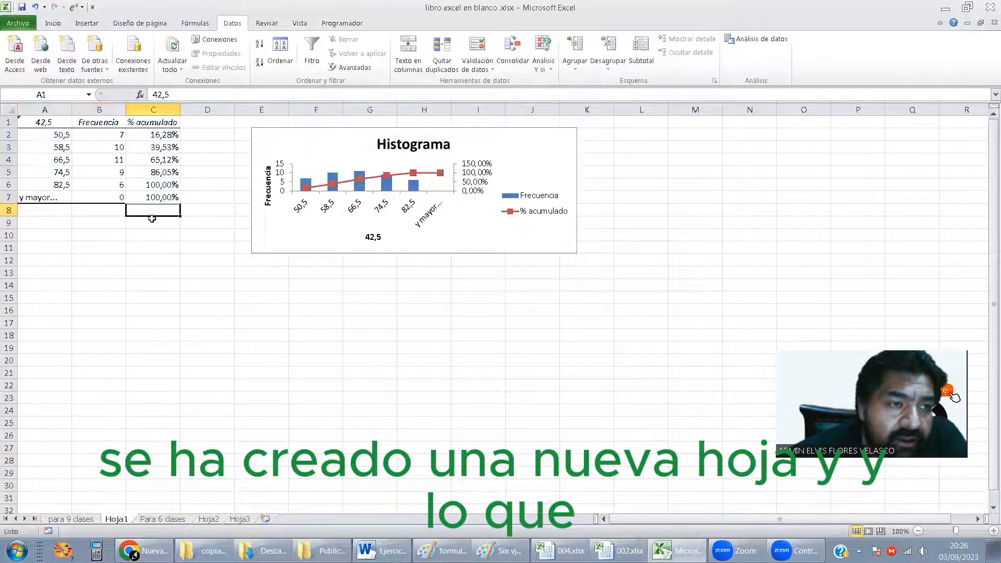
click(102, 183)
click(118, 135)
drag(118, 134, 119, 184)
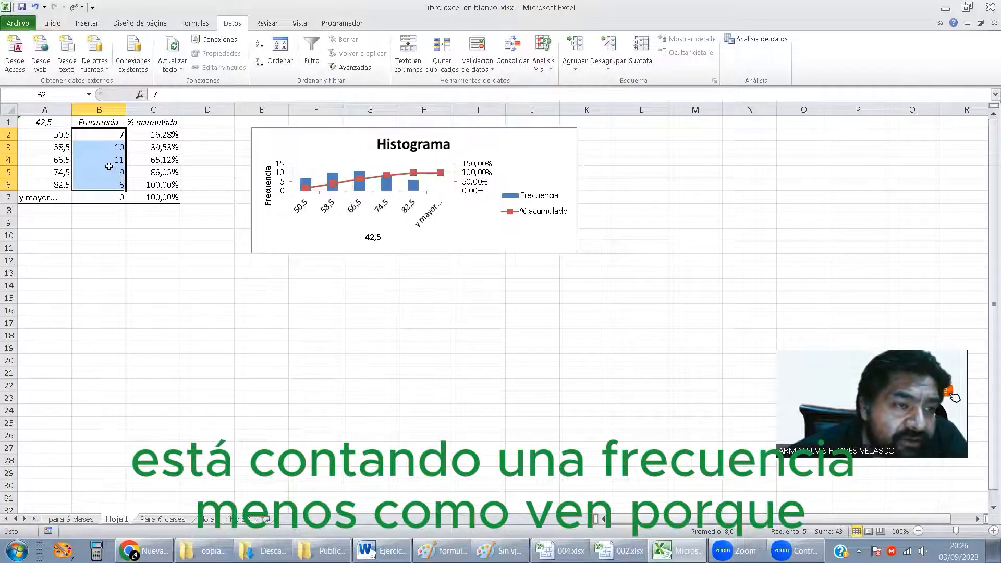
click(117, 138)
click(67, 136)
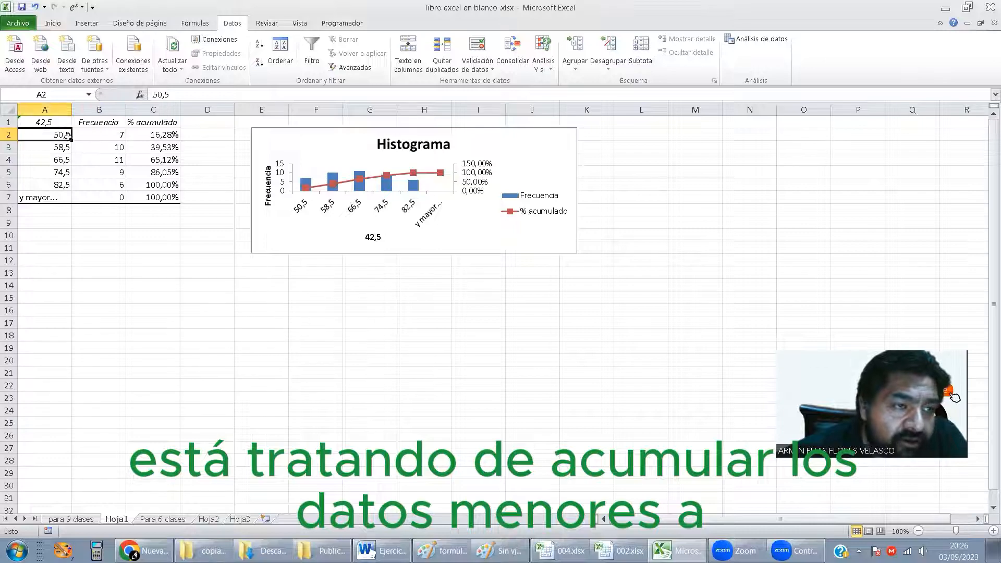
click(98, 138)
click(62, 137)
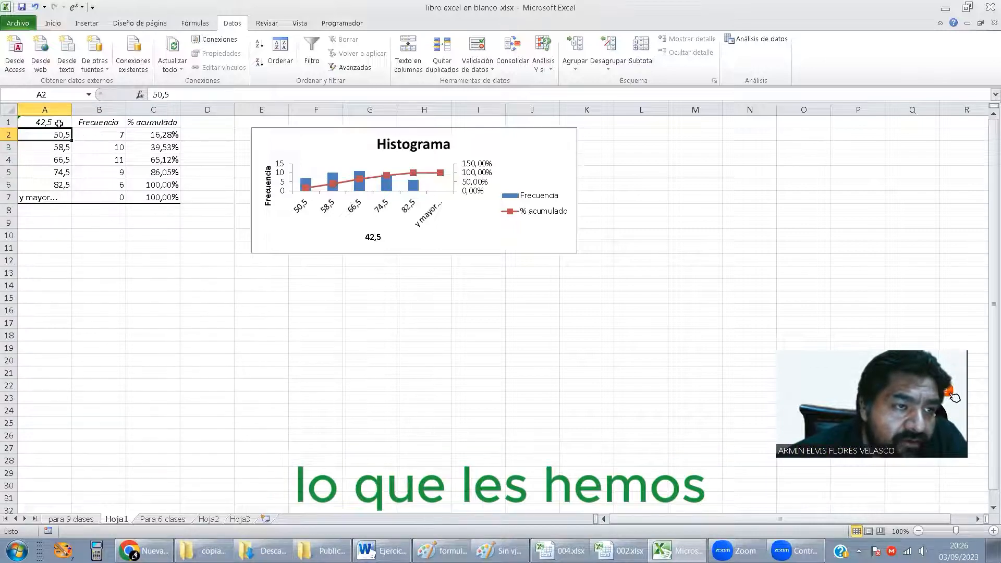
click(112, 124)
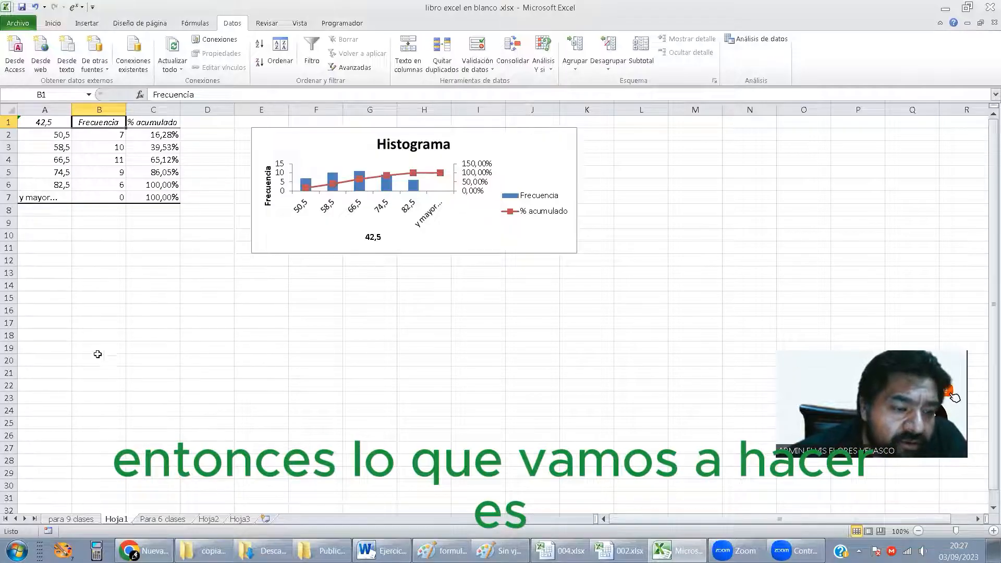
Return to the Para 6 clases sheet and reopen the Histograma analysis function.
click(159, 519)
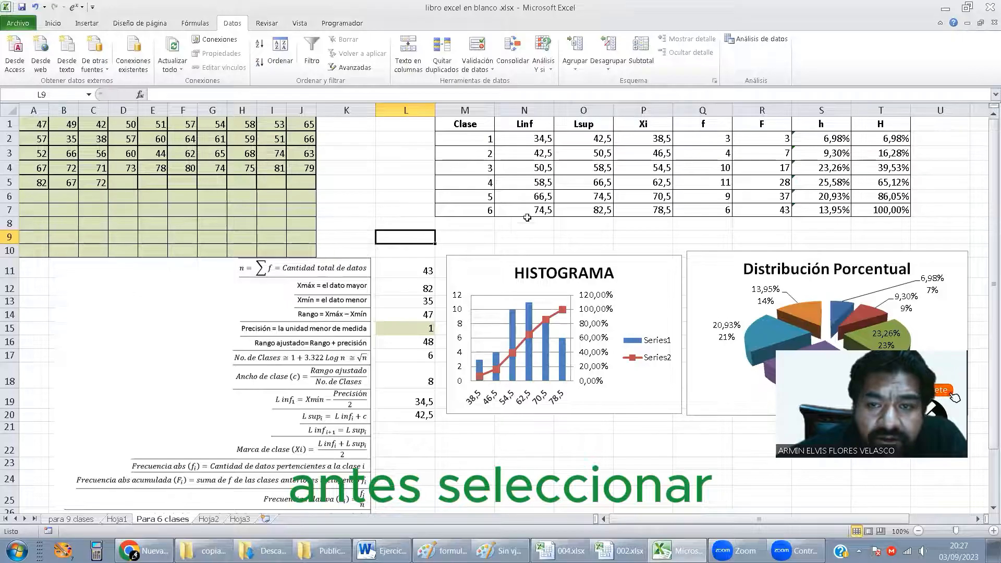
click(602, 128)
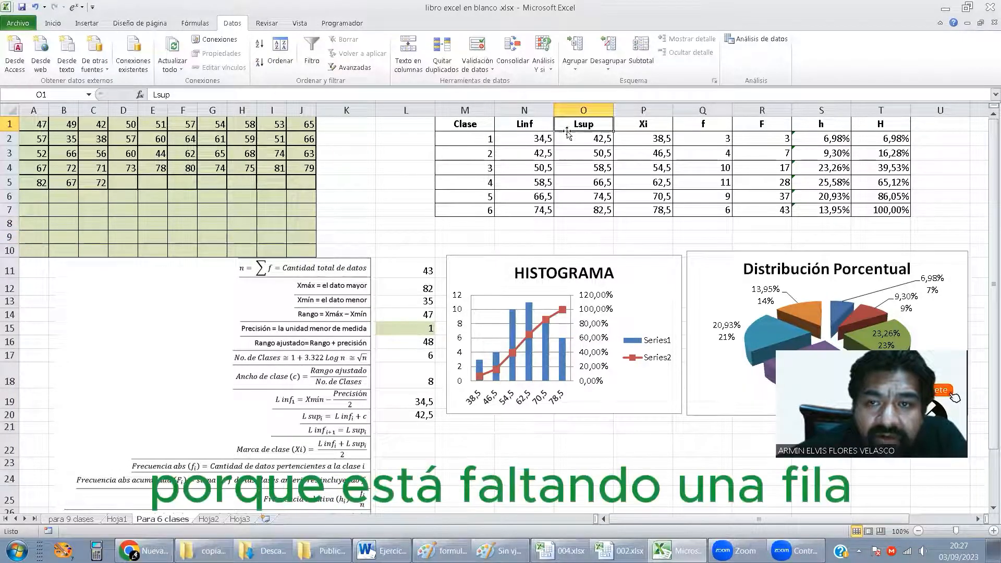
click(755, 40)
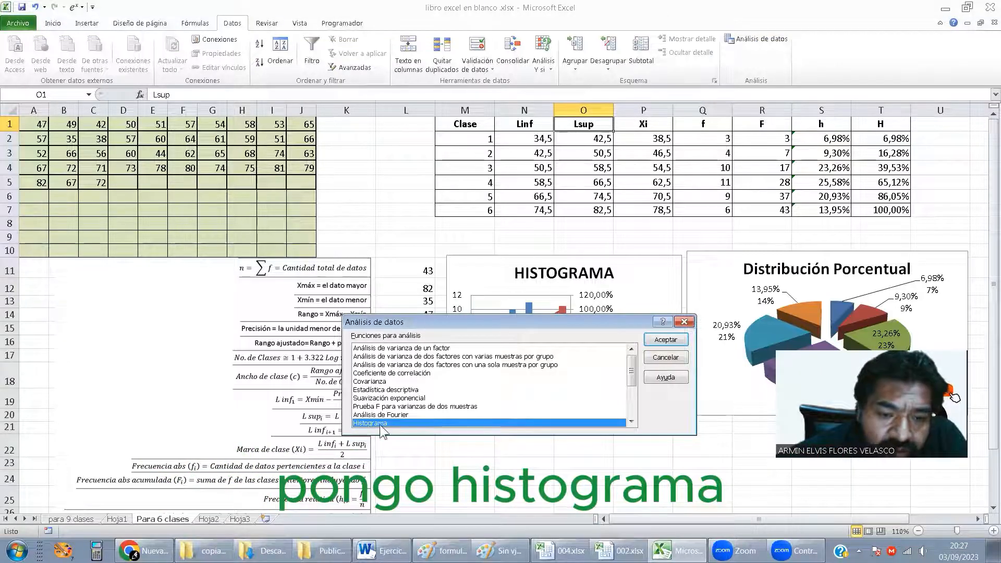
click(667, 340)
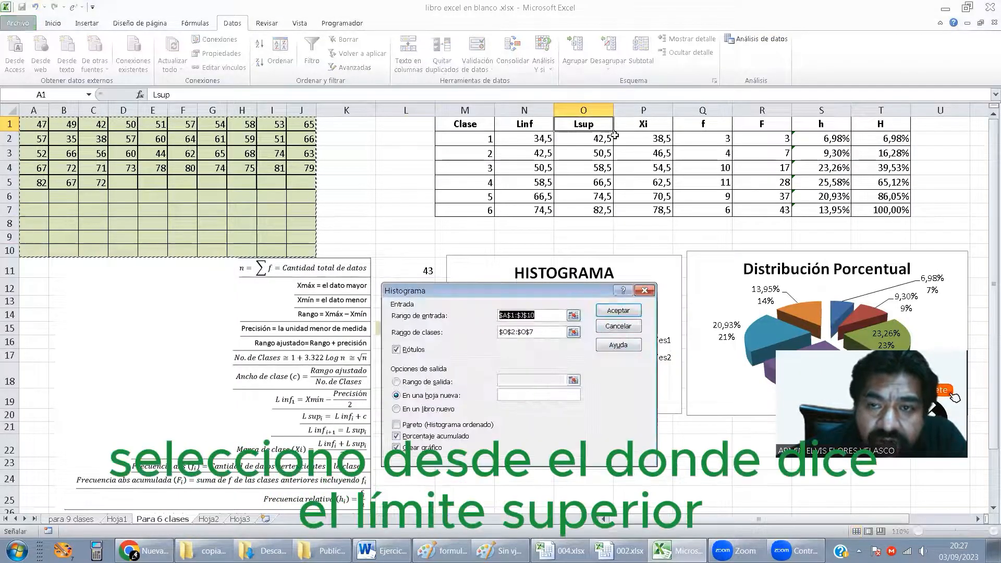
Generate the histogram on another new sheet with input range $A$1:$J$10 and class range $O$1:$O$7, including the Lsup heading.
drag(587, 128, 594, 209)
drag(539, 333, 473, 324)
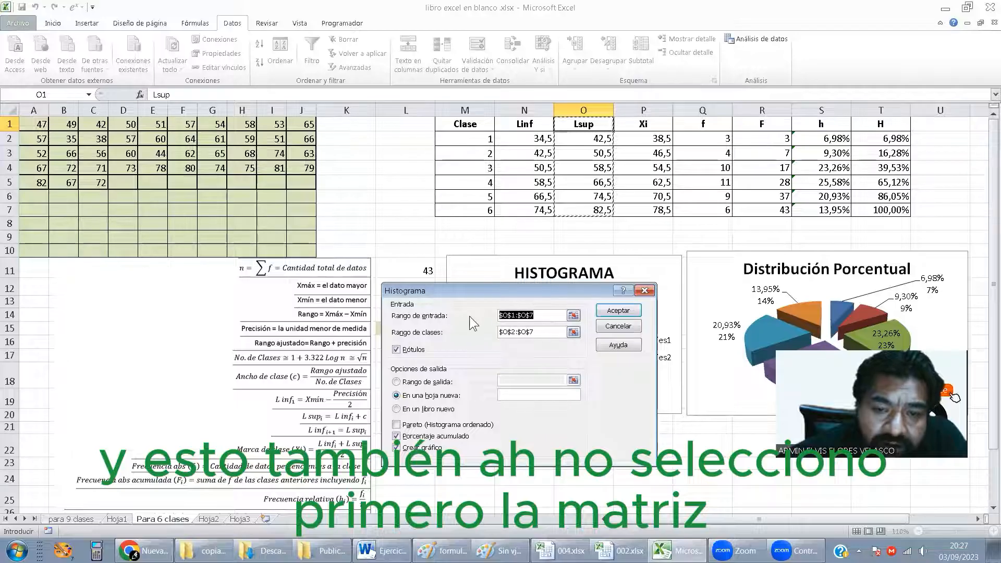
drag(46, 123, 309, 249)
drag(540, 332, 466, 332)
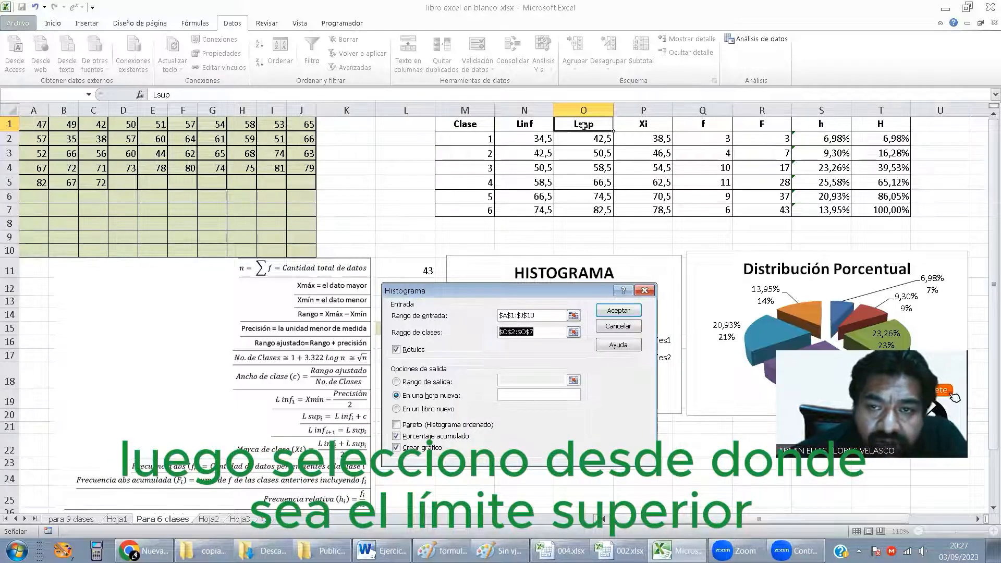
drag(584, 124, 600, 211)
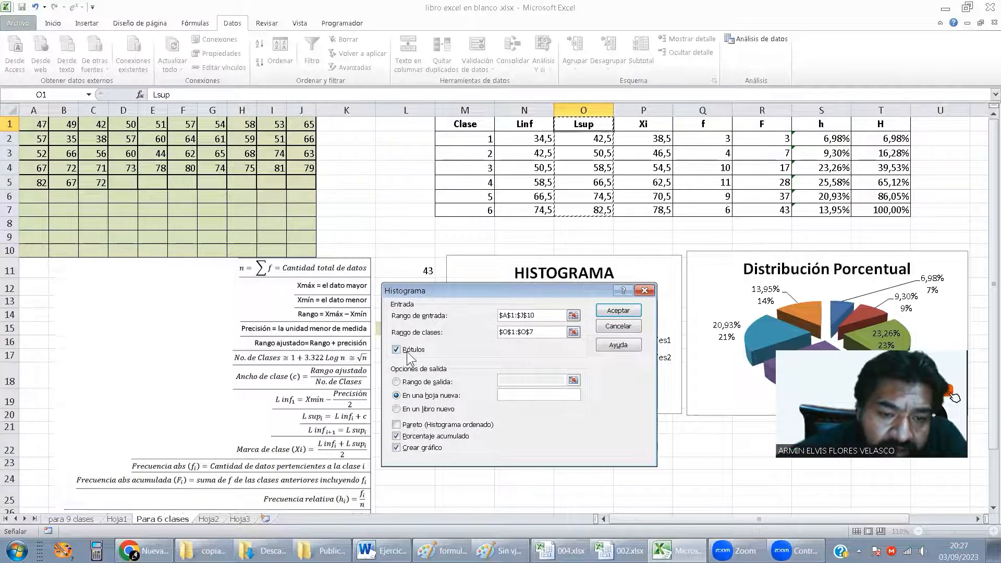
click(620, 311)
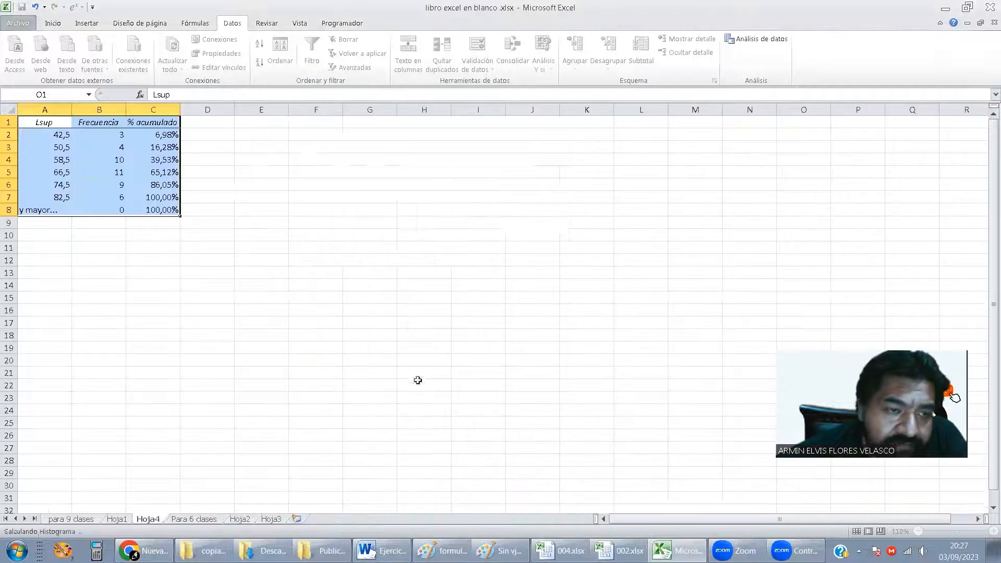
Examine the frequencies and cumulative percentages of each class in the table on Hoja4.
click(141, 238)
drag(63, 136, 159, 195)
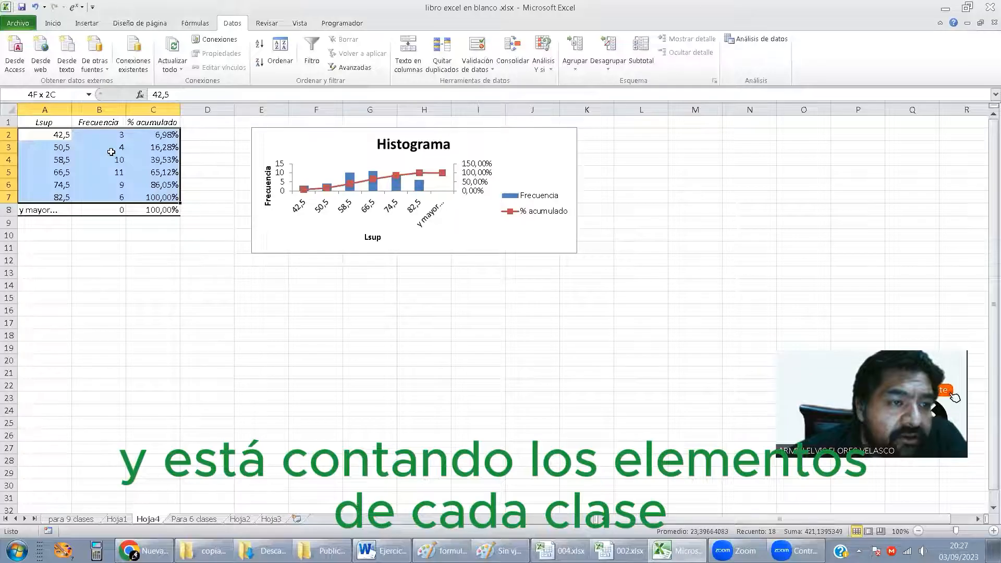
click(117, 136)
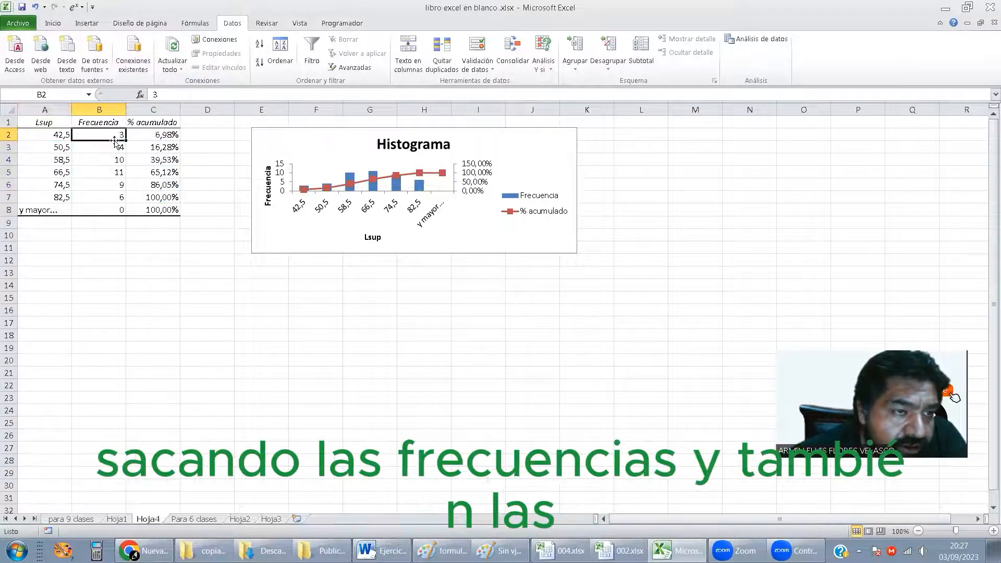
click(114, 145)
click(115, 160)
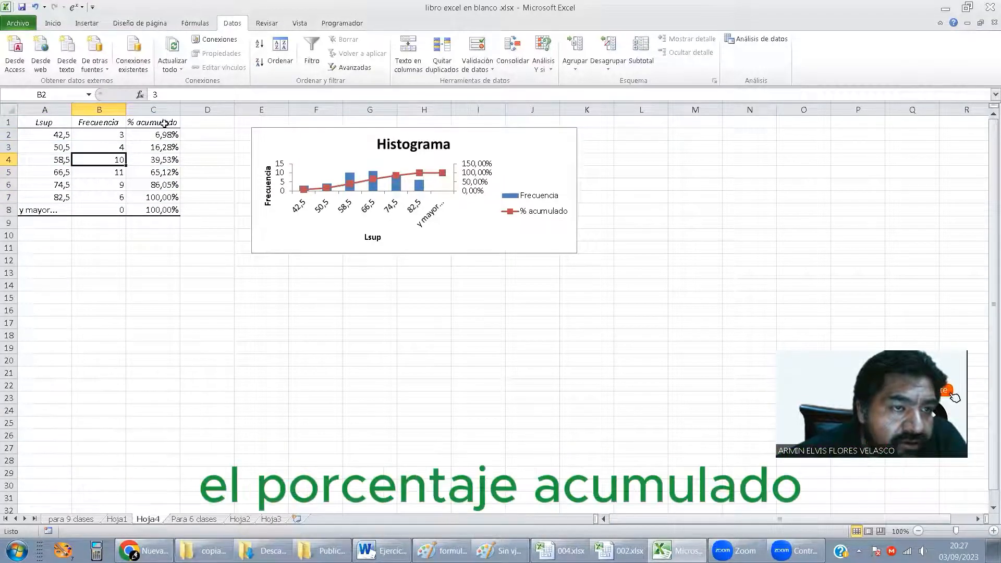
click(163, 124)
click(164, 135)
click(164, 161)
click(152, 198)
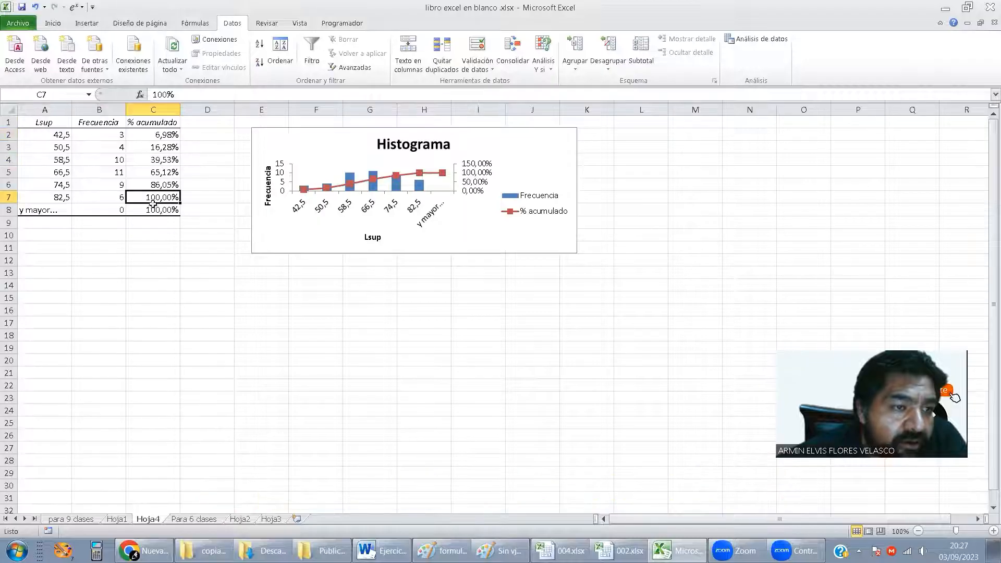
Compare each class frequency on Hoja4 with column f of the table on the Para 6 clases sheet.
click(116, 139)
click(116, 147)
click(115, 160)
click(113, 174)
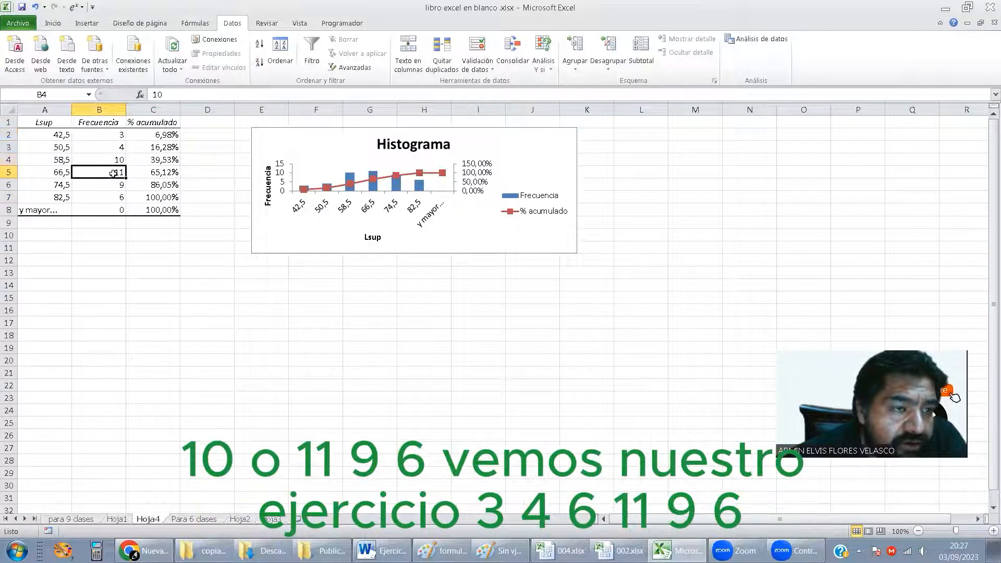
click(114, 187)
click(114, 198)
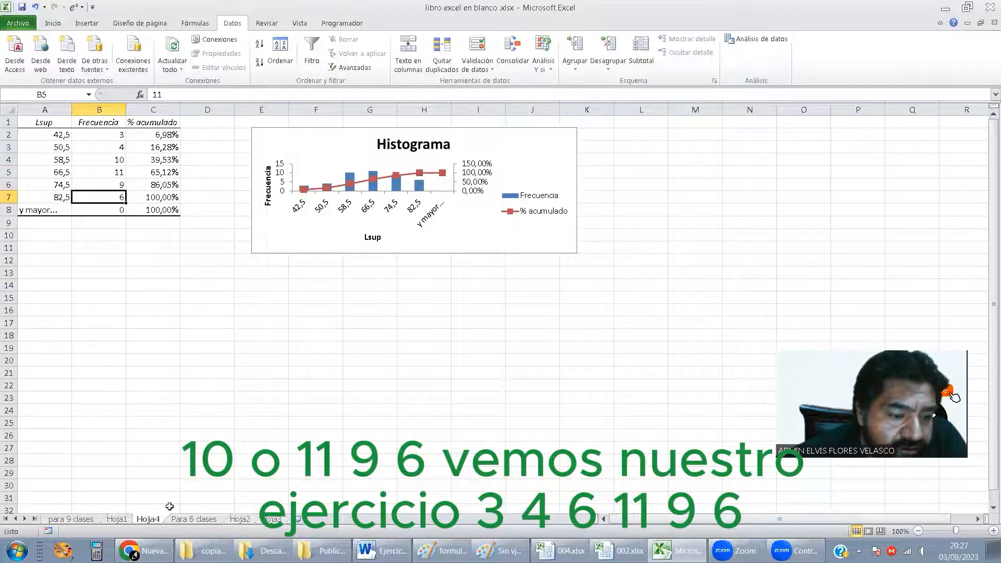
click(193, 520)
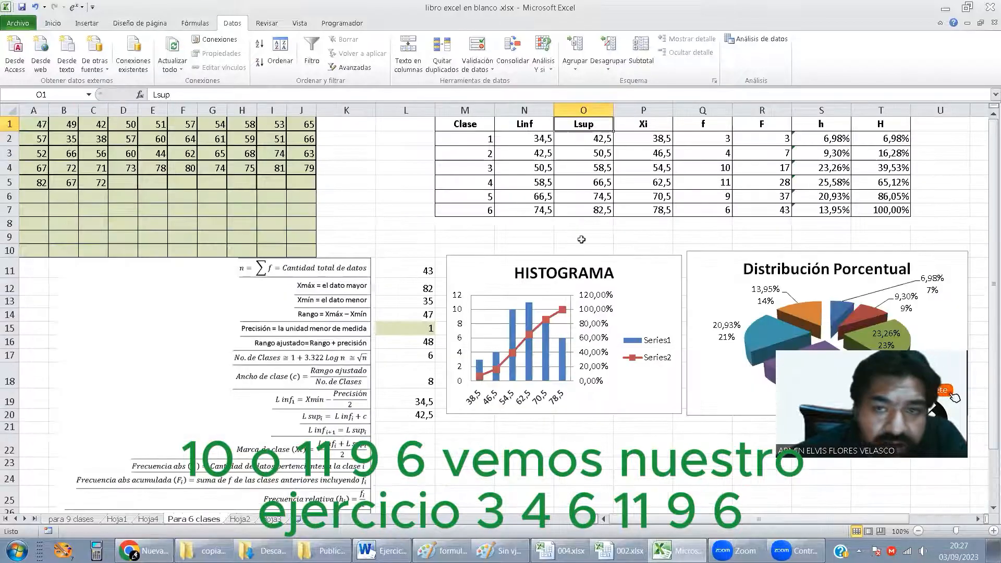
click(693, 141)
click(703, 154)
click(706, 168)
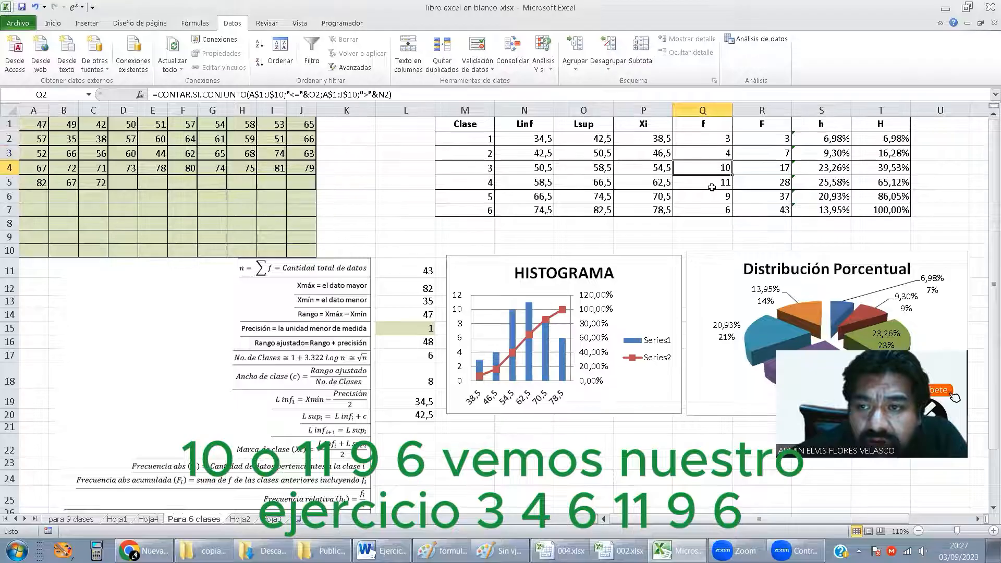
click(716, 183)
click(715, 197)
click(712, 210)
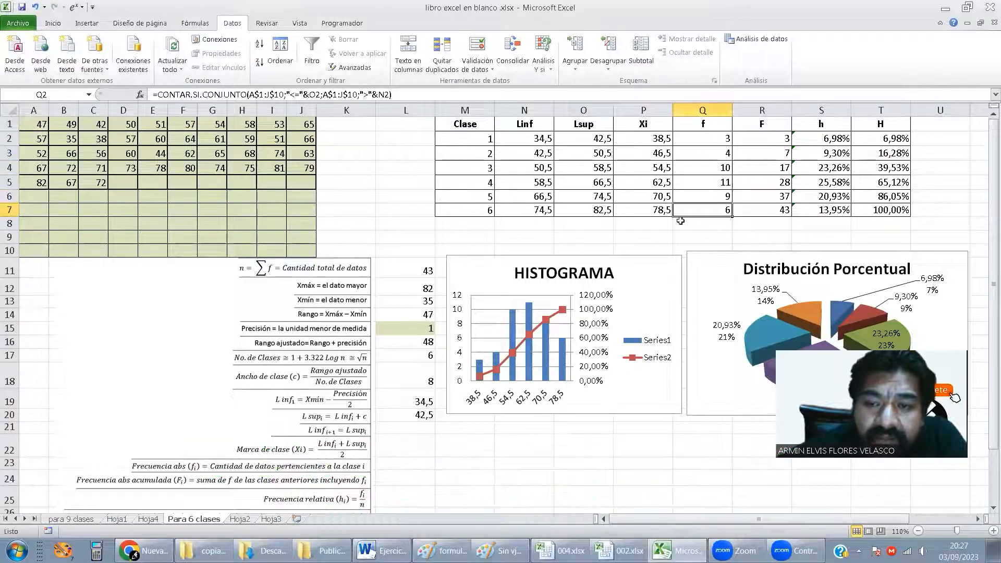
click(626, 233)
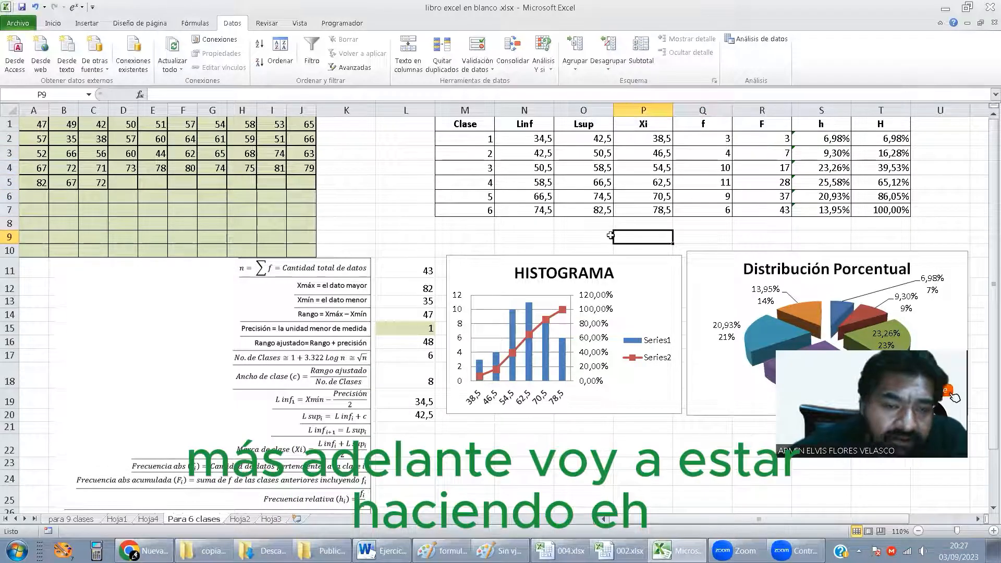